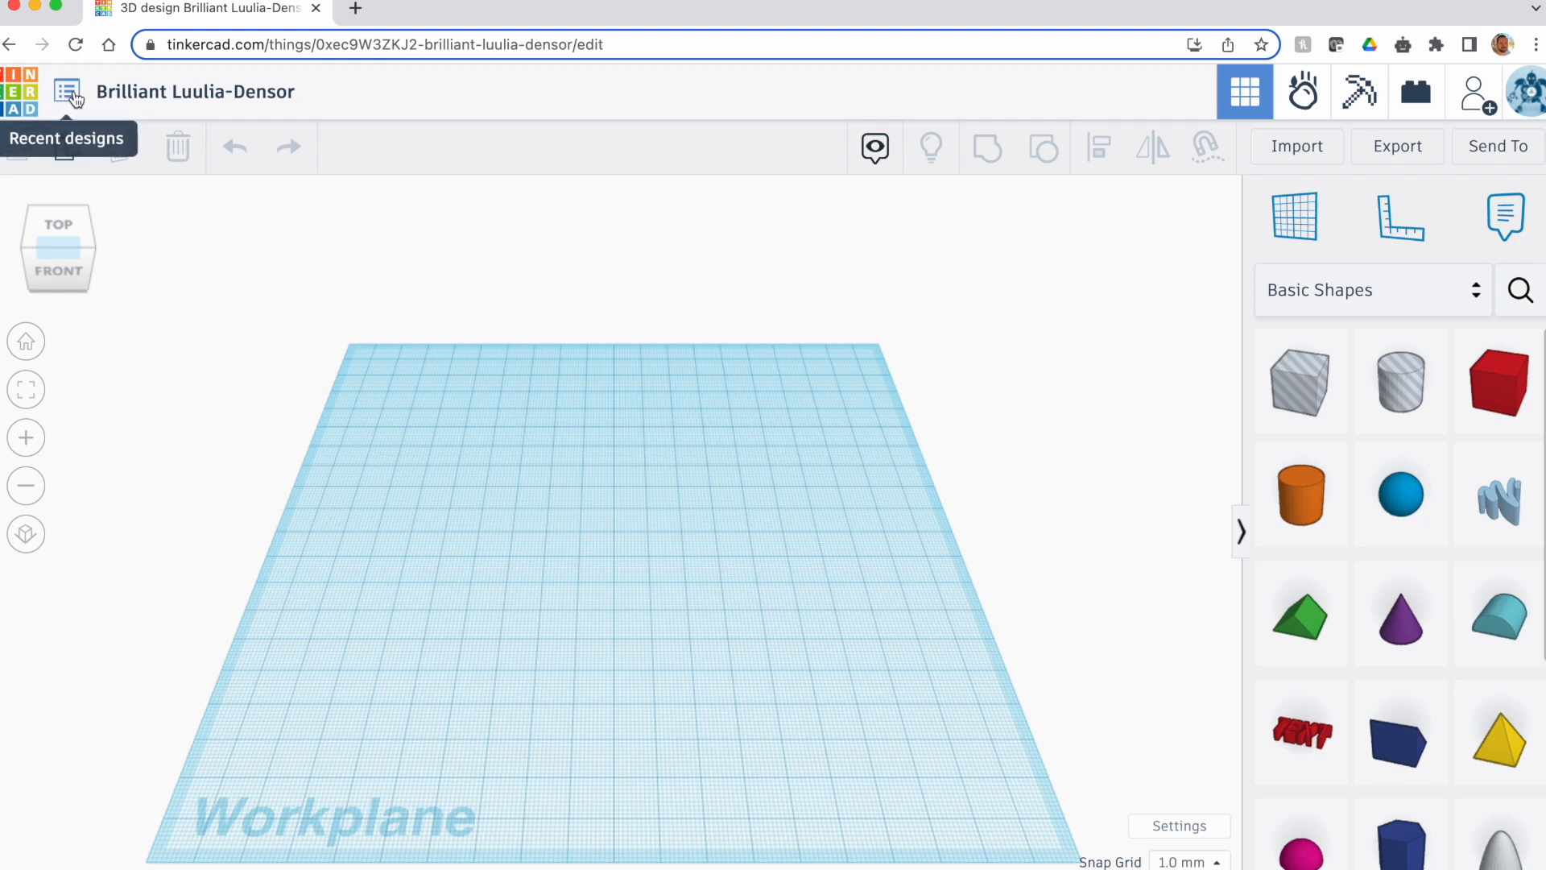
# Rename the design as Pinocchio
pyautogui.click(135, 90)
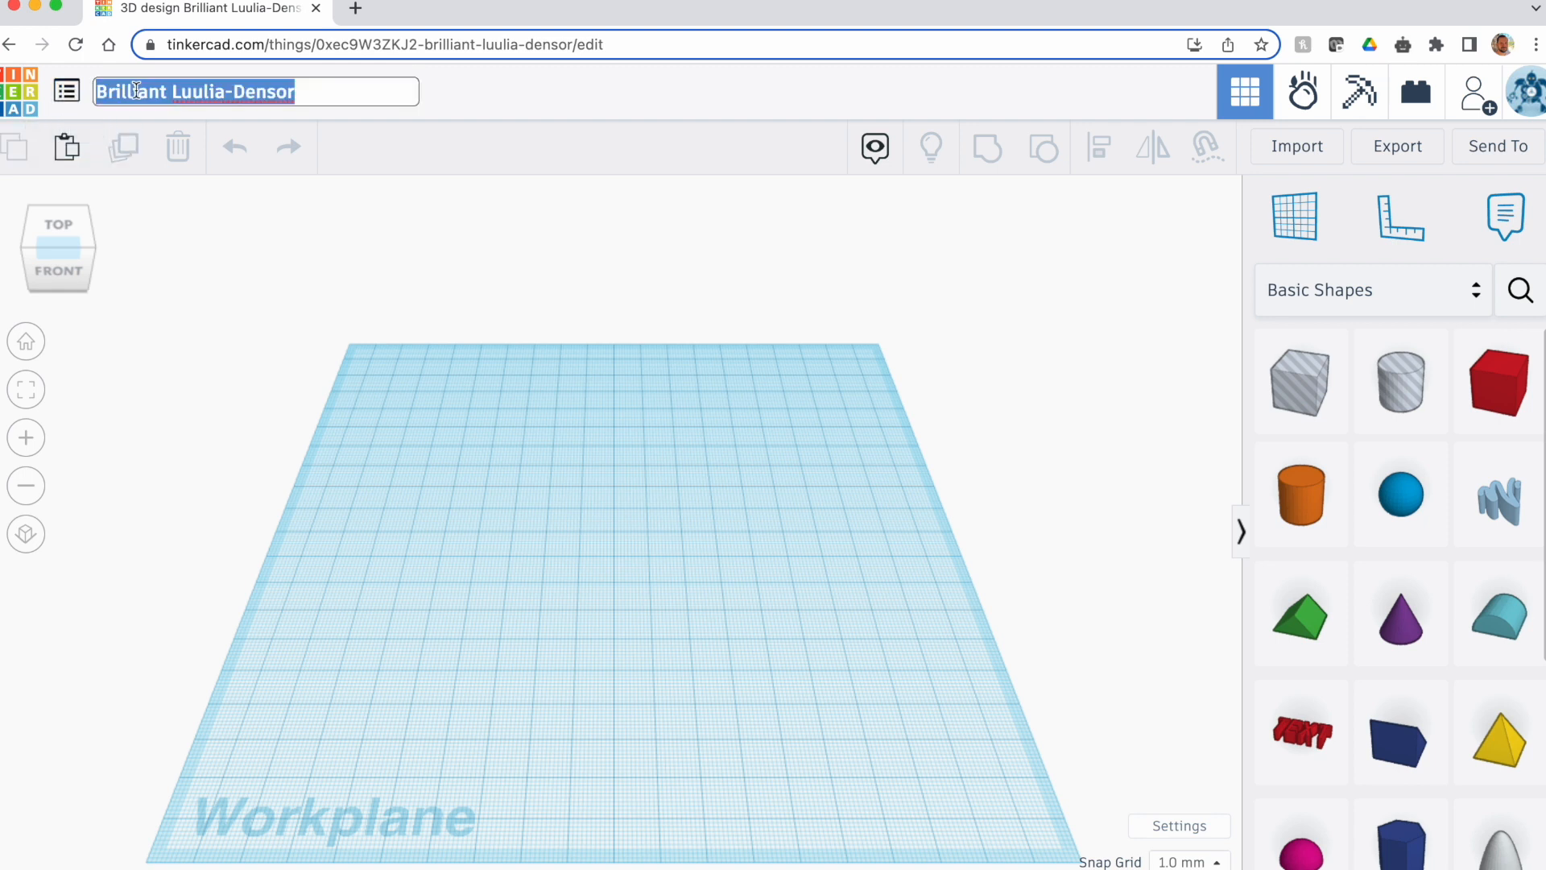
pyautogui.write('Pin')
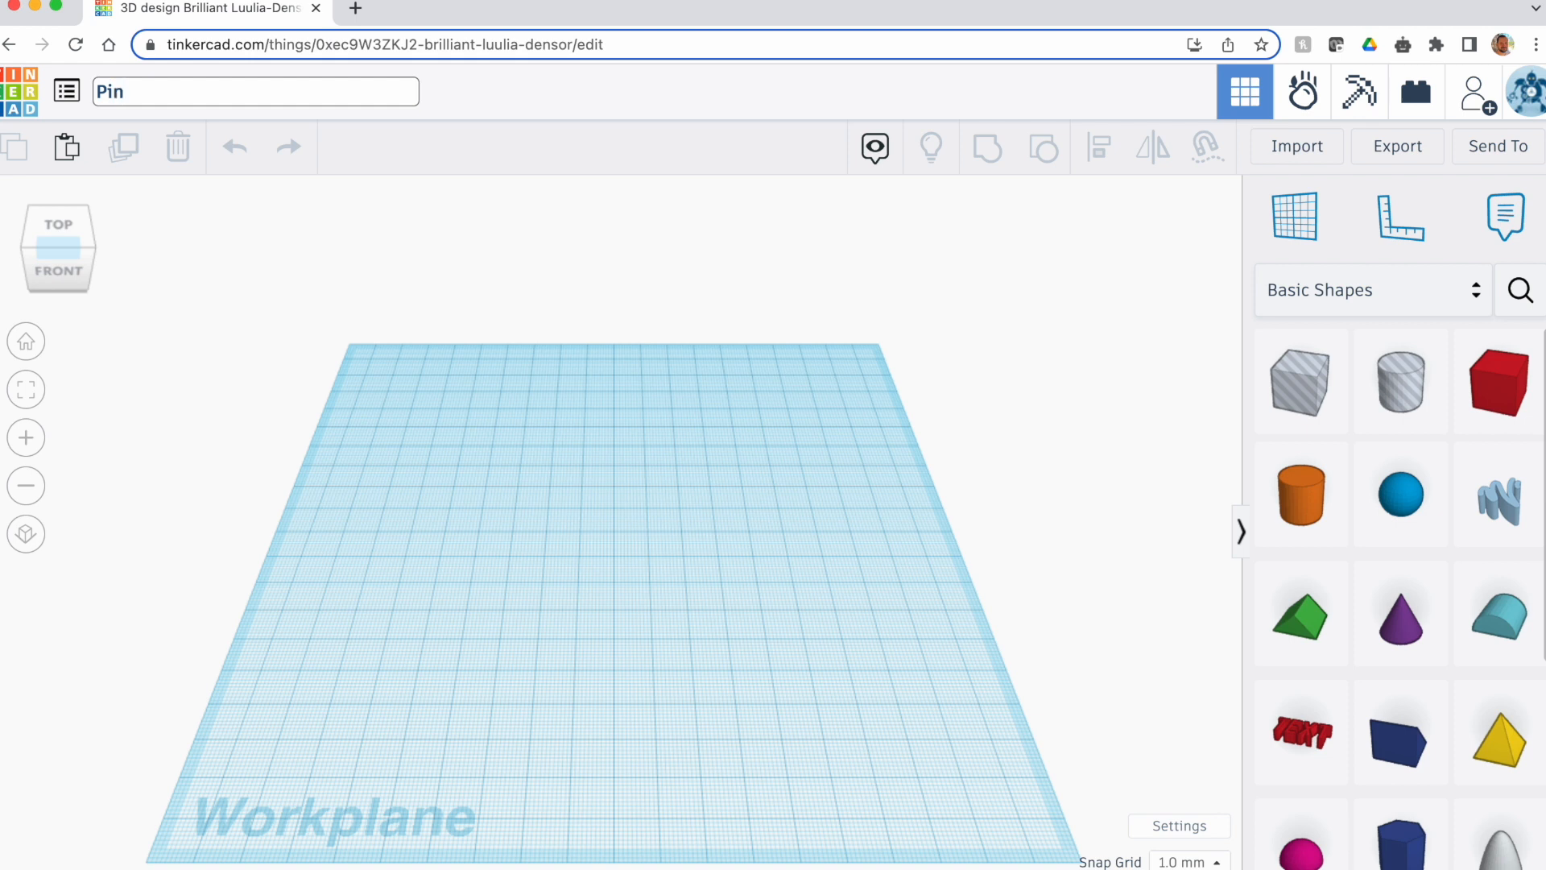
pyautogui.write('occhio')
pyautogui.press('Return')
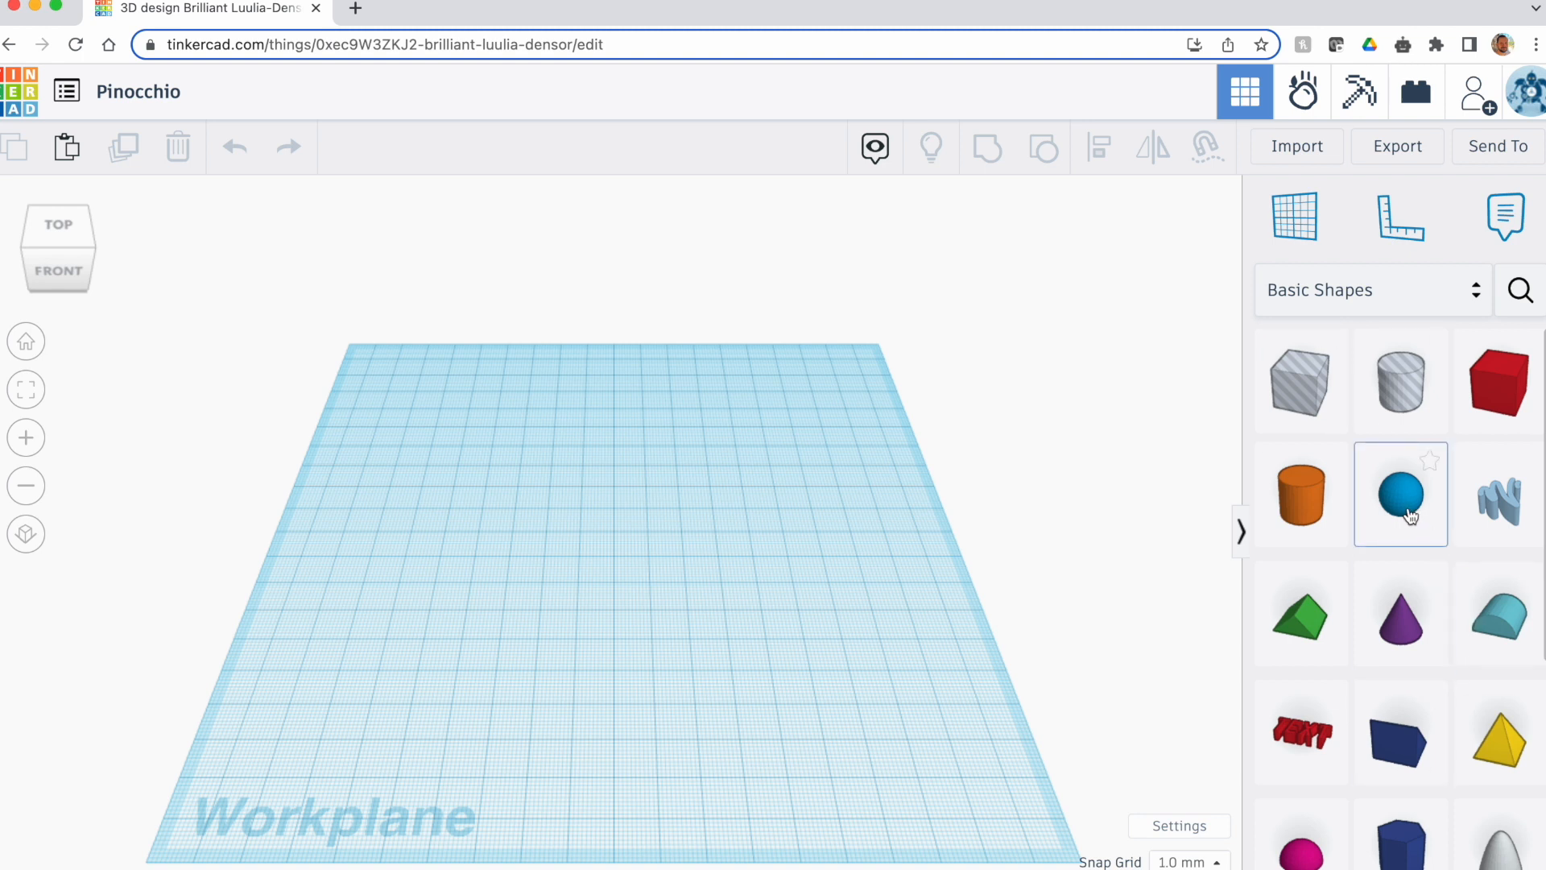
# Place a solid sphere near the middle of the workplane and stretch it upward into a tall egg shape
pyautogui.moveTo(1409, 516); pyautogui.dragTo(652, 567)
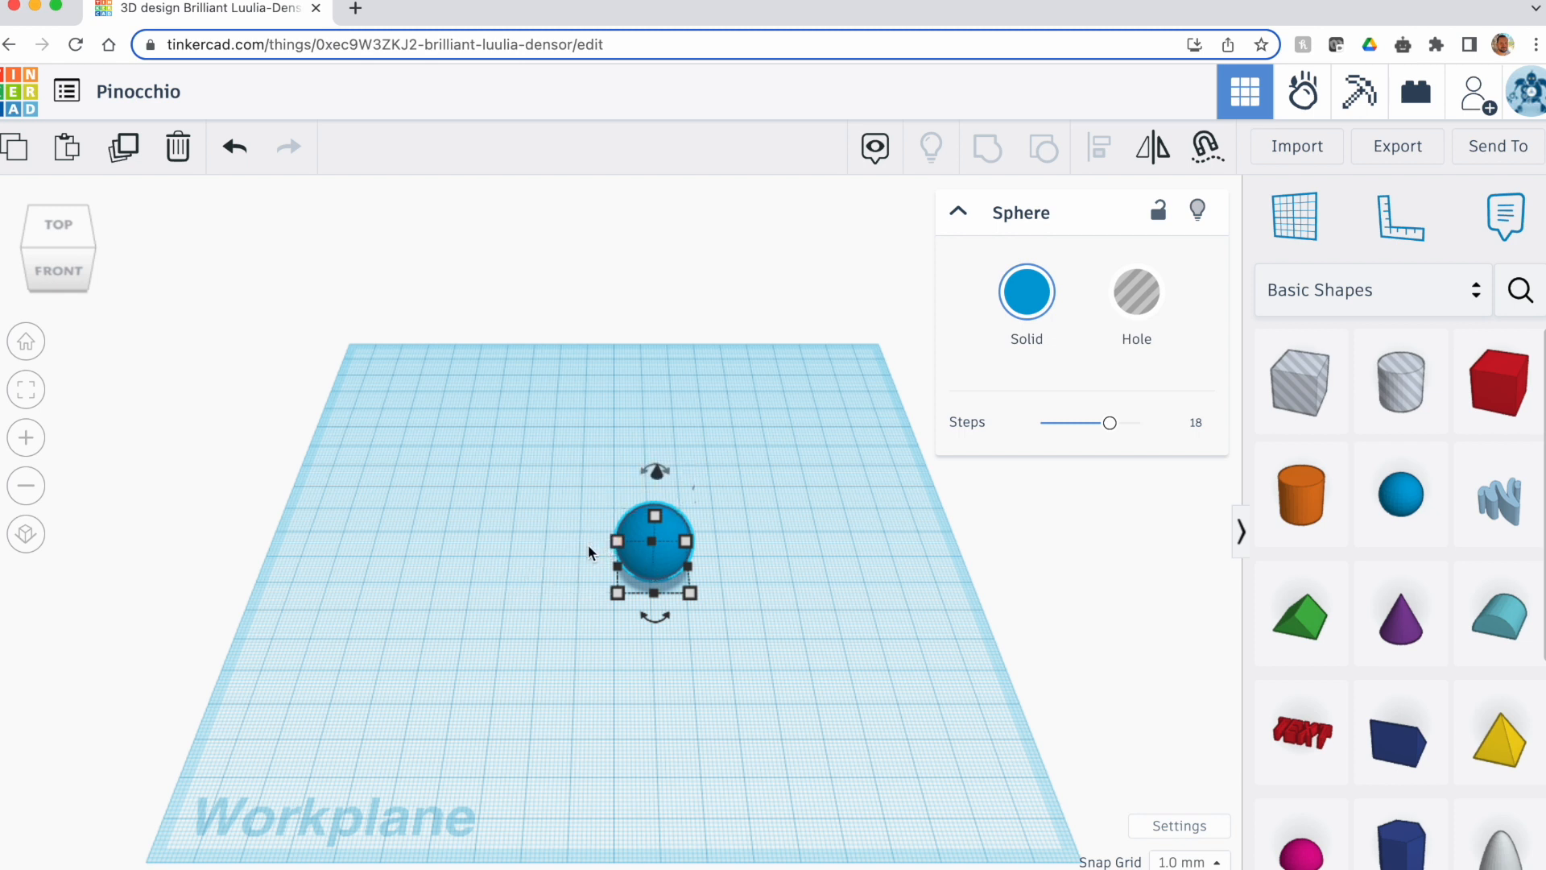
pyautogui.moveTo(656, 522); pyautogui.dragTo(657, 467)
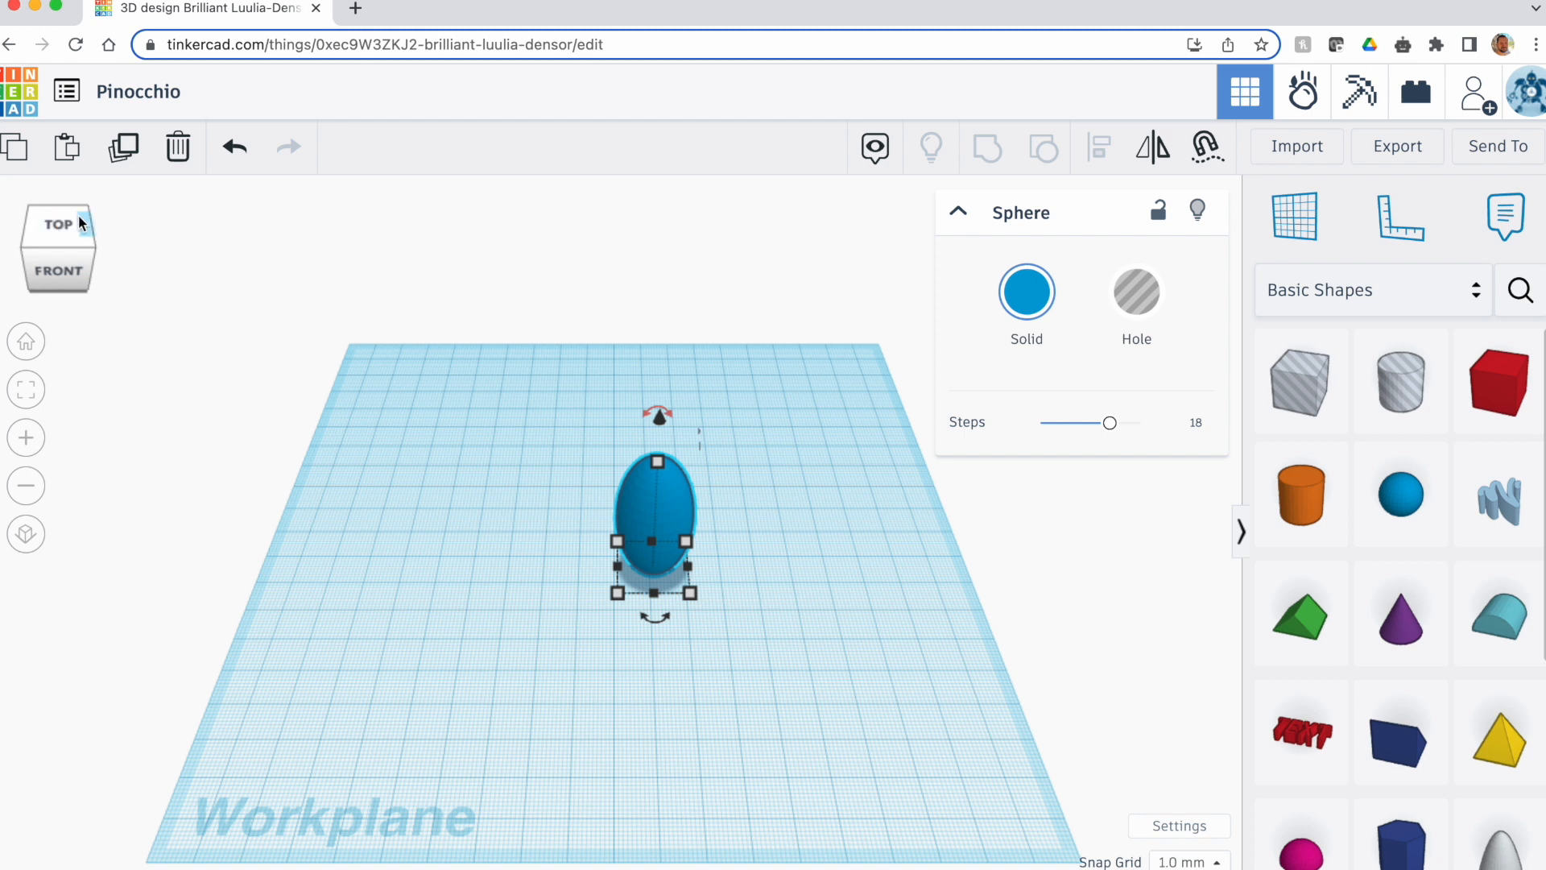
# Check the stretched sphere from the front and right side, and lock it against editing
pyautogui.click(69, 272)
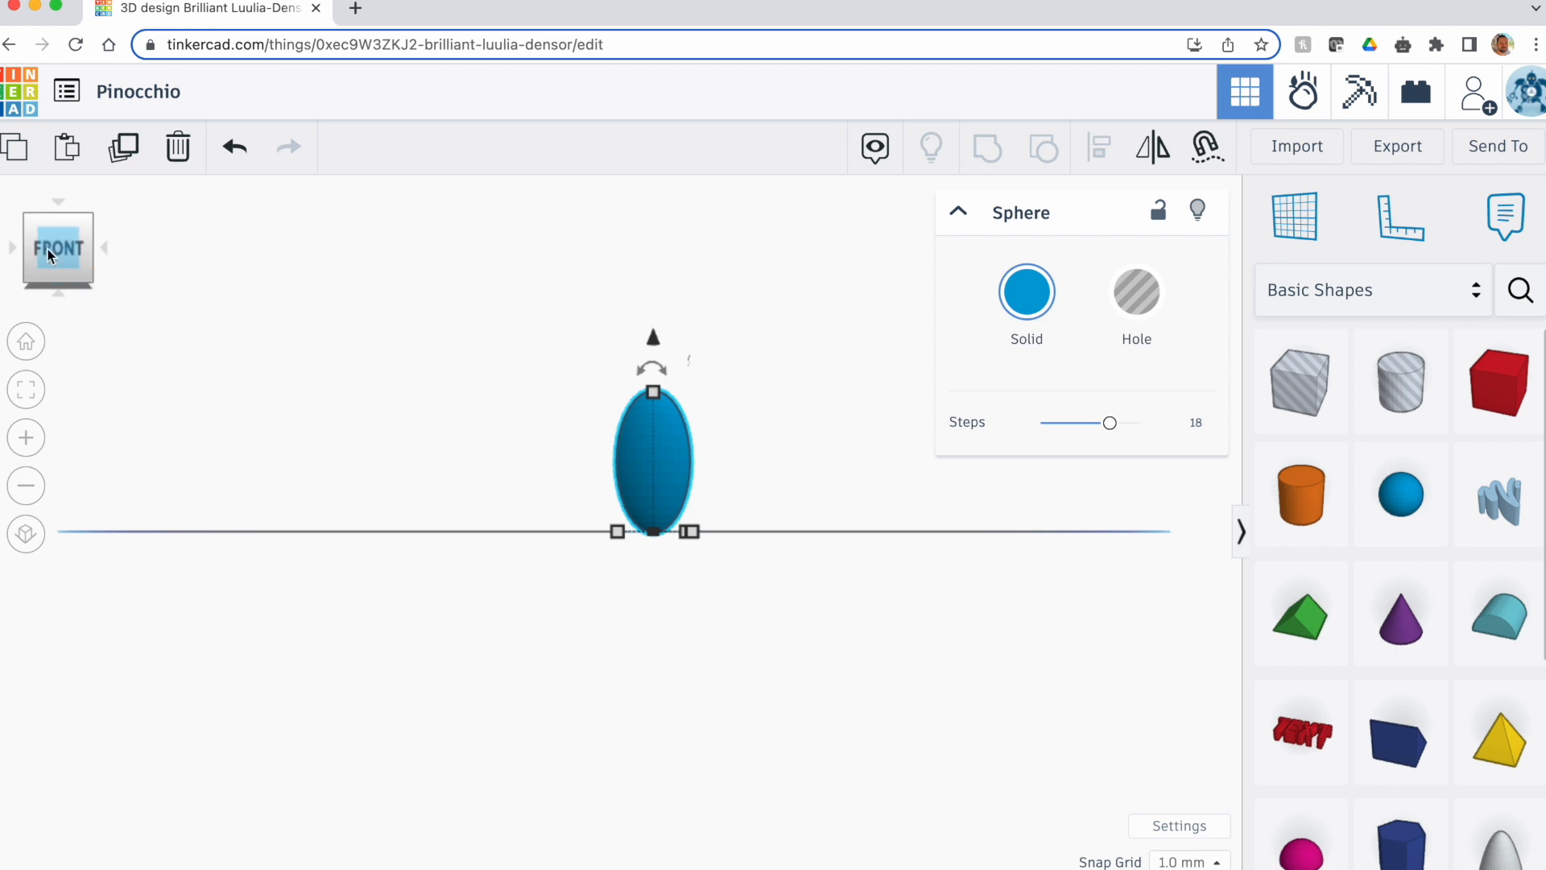
pyautogui.click(104, 248)
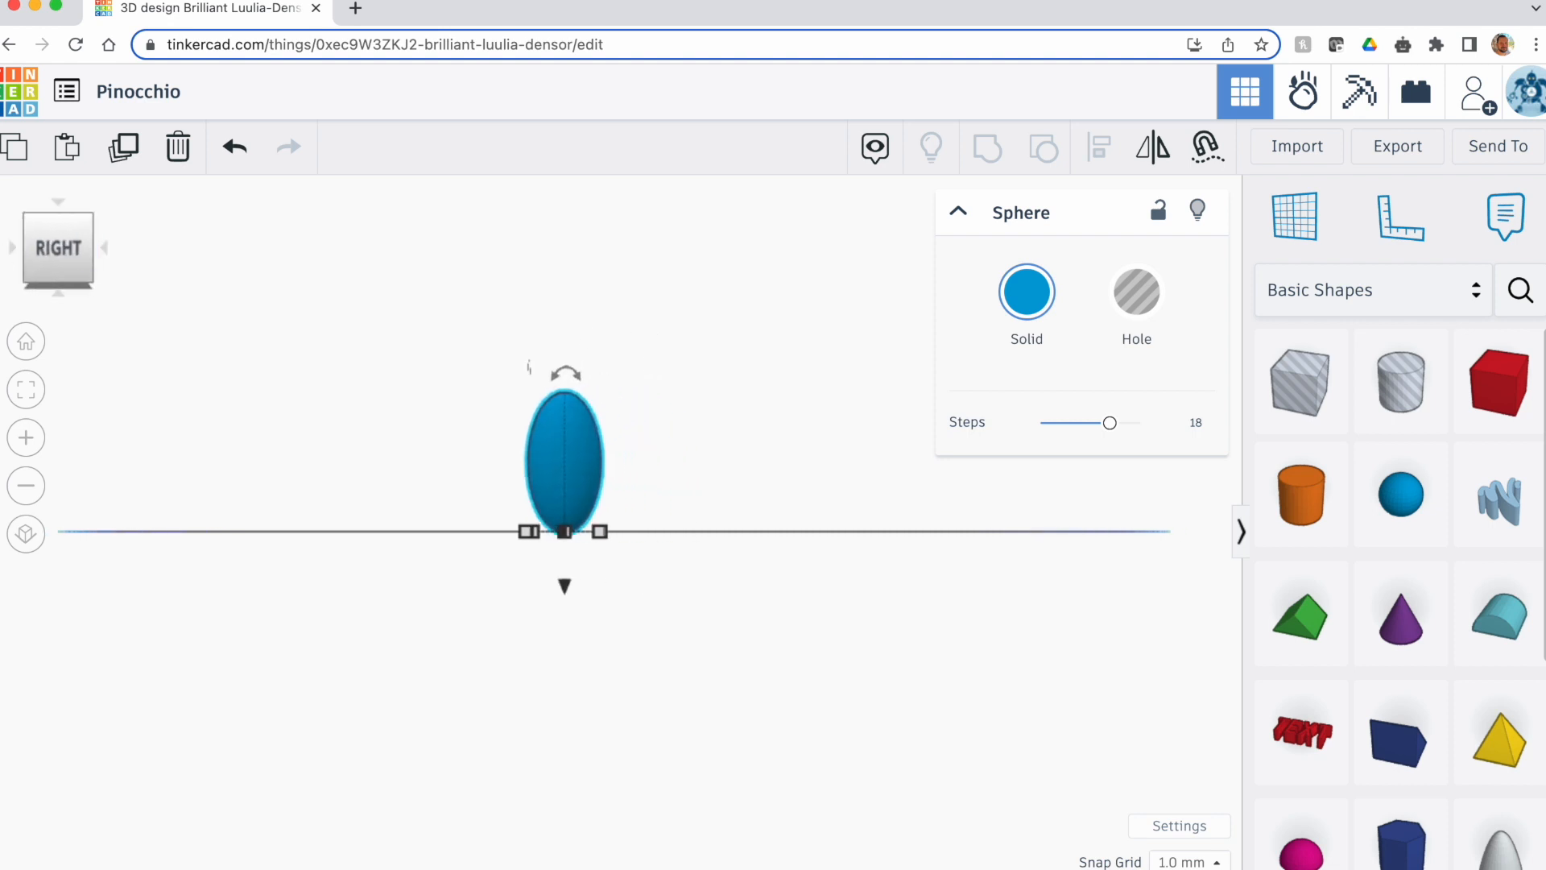
pyautogui.click(12, 248)
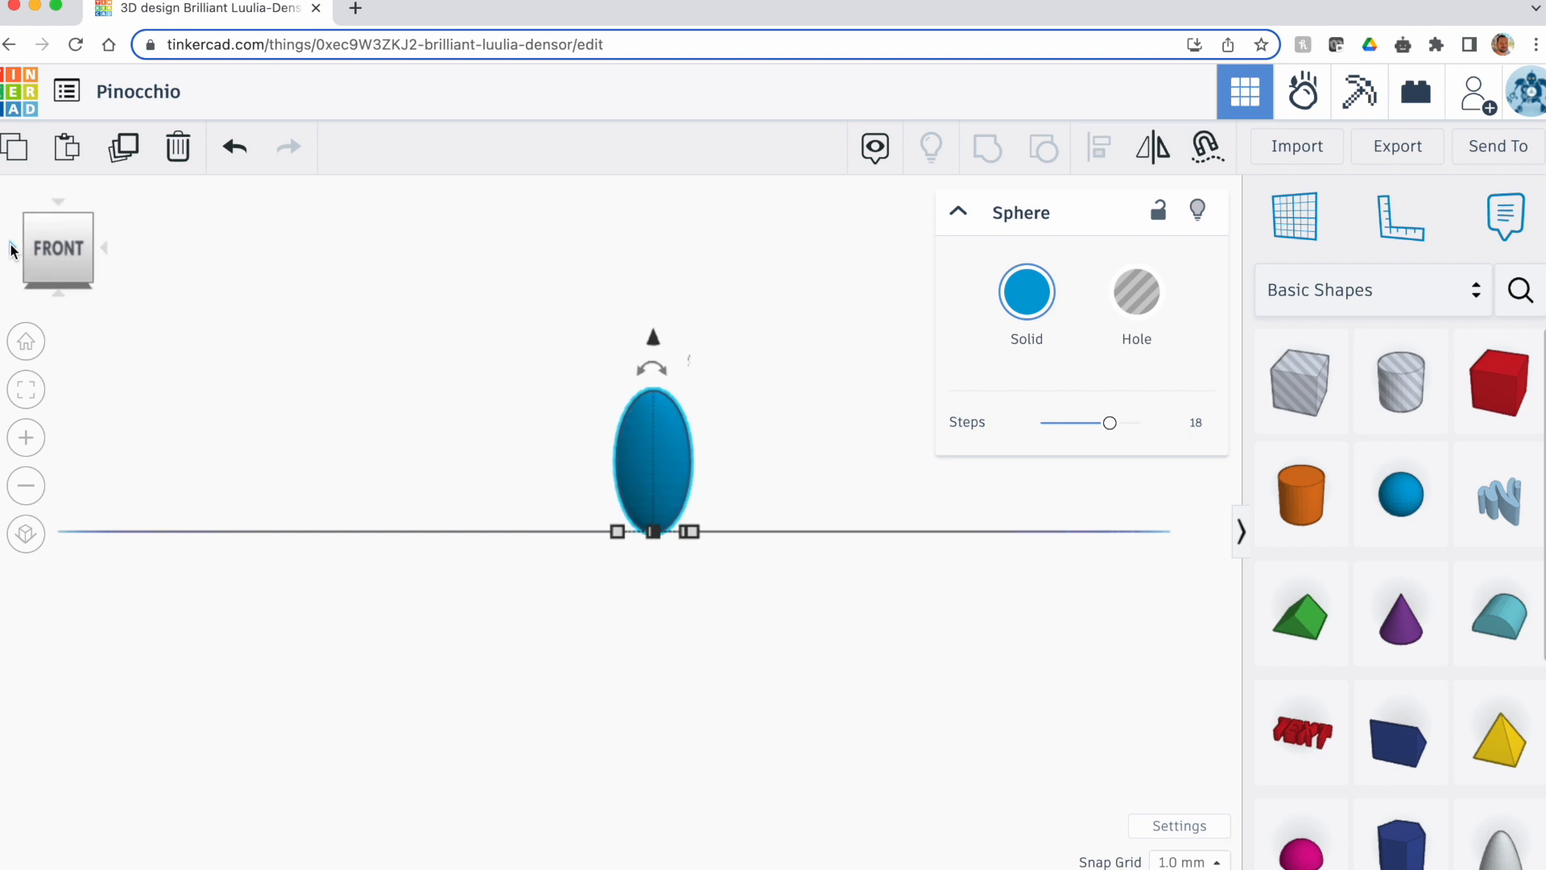
pyautogui.click(26, 347)
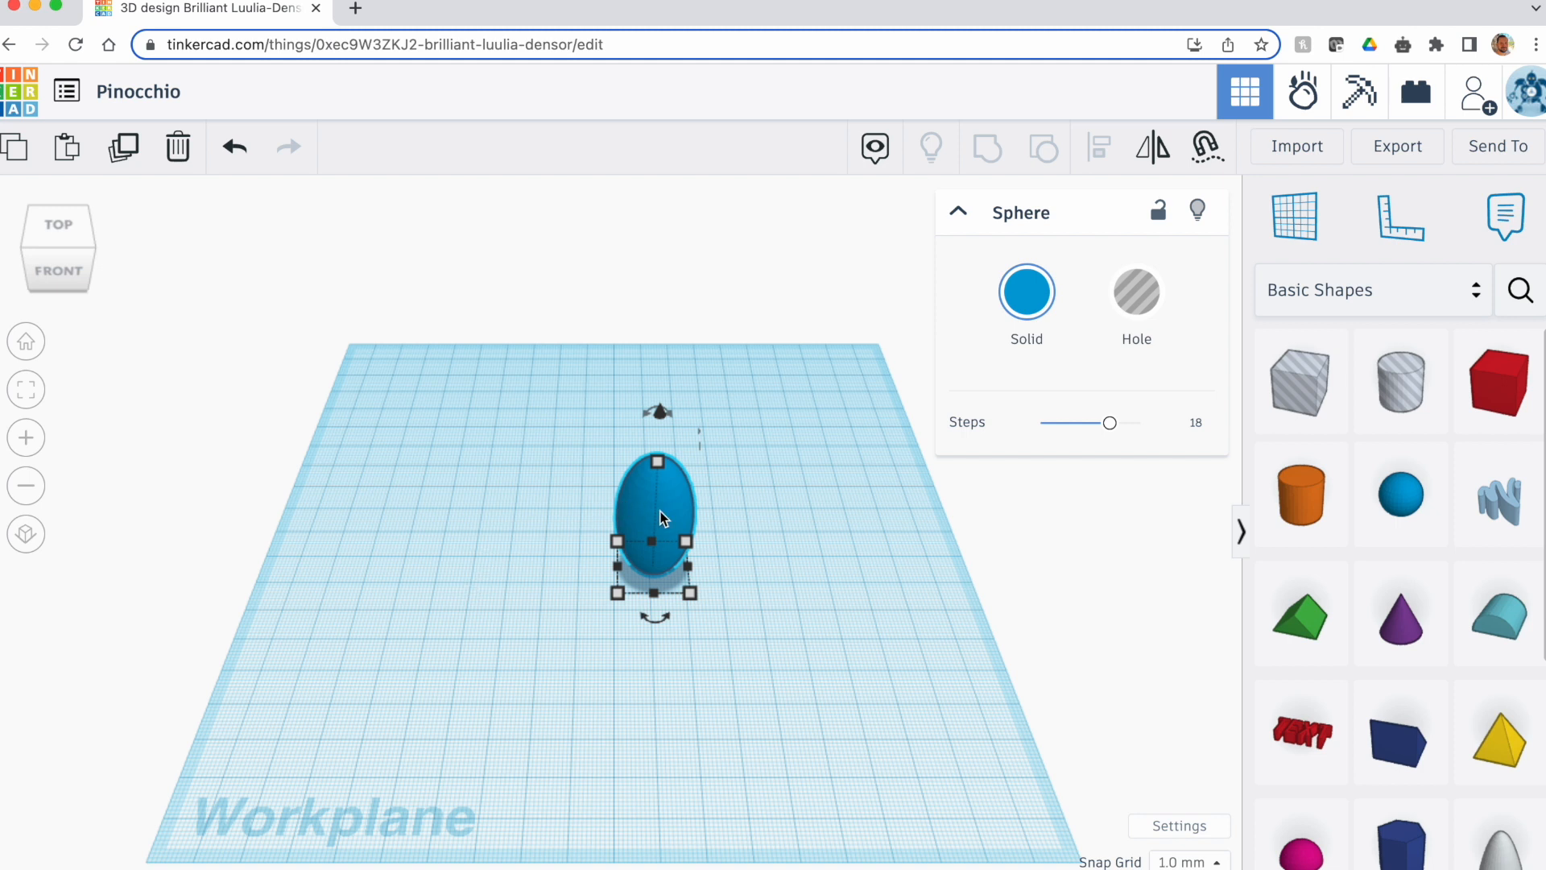
pyautogui.click(1159, 215)
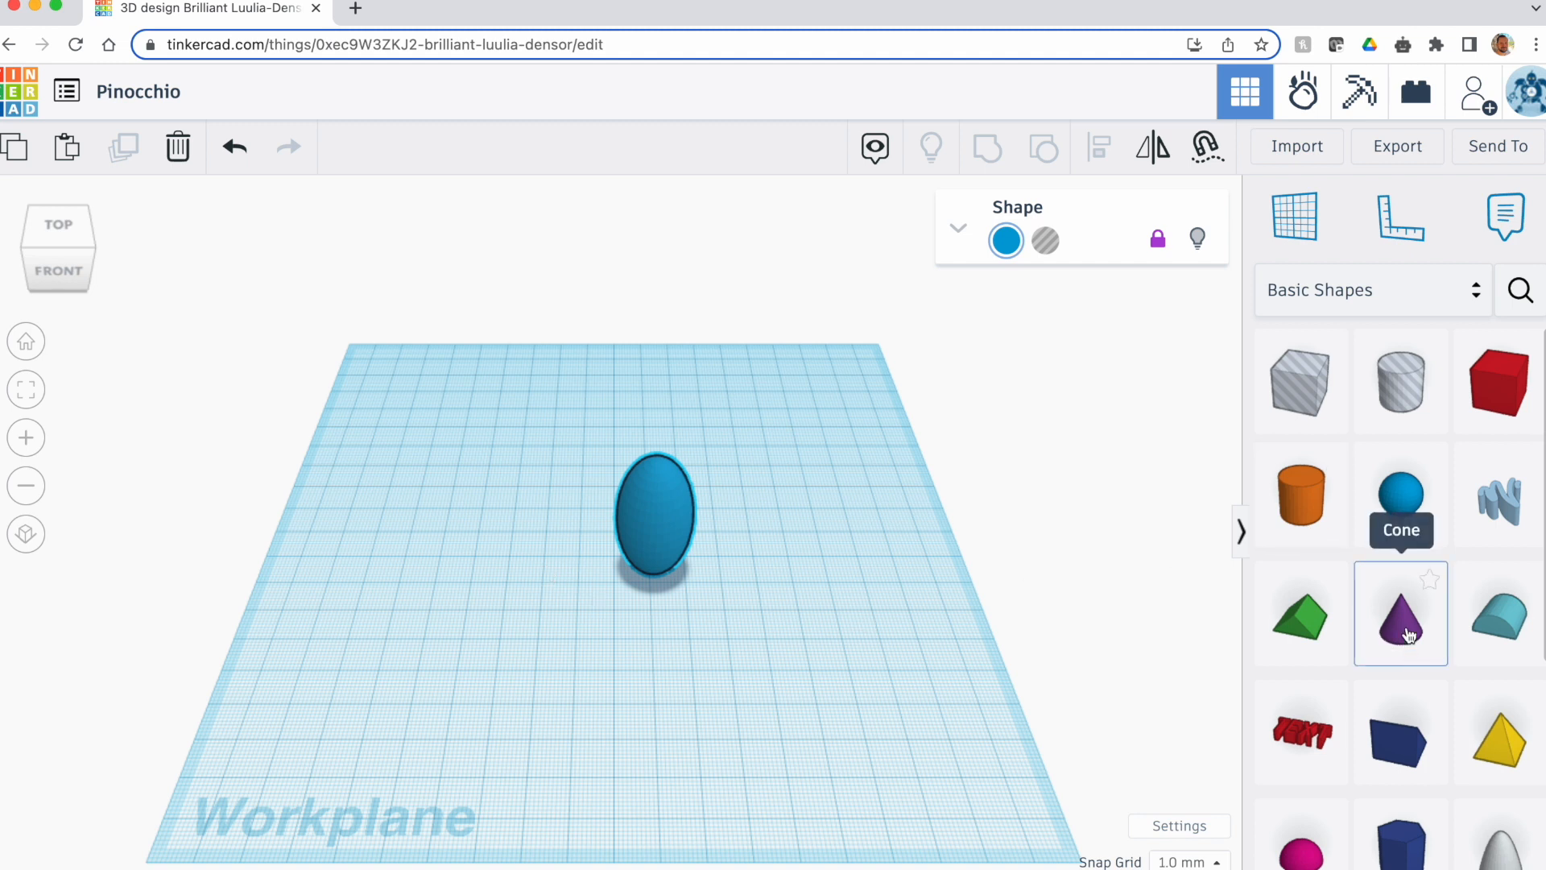
# Place a cone on the workplane to the right of the stretched sphere and resize its base to 22 by 17 mm
pyautogui.moveTo(1409, 635); pyautogui.dragTo(816, 524)
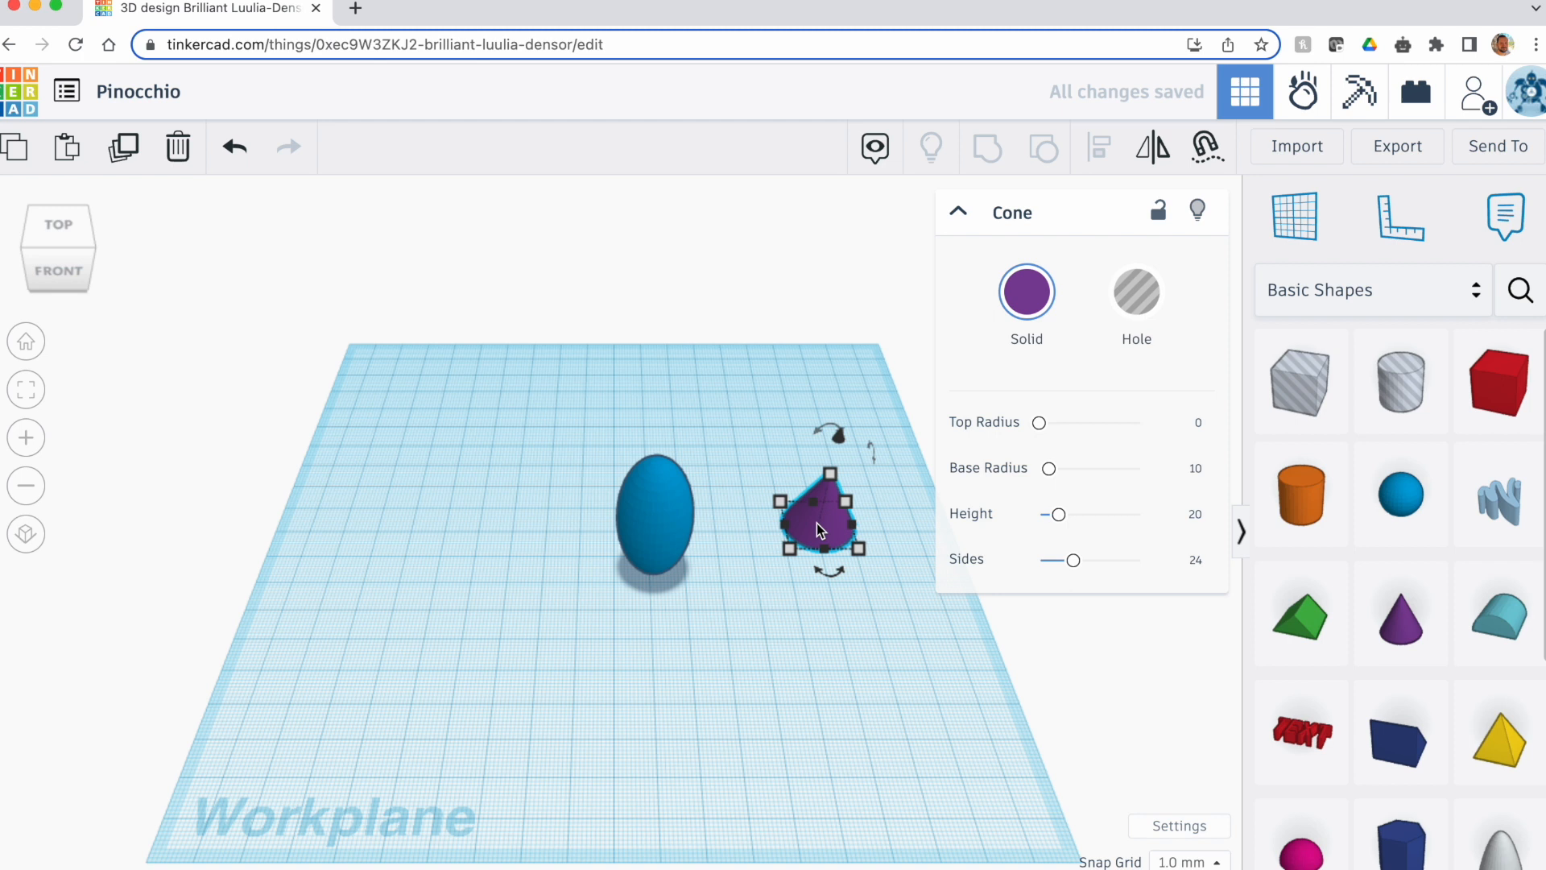
pyautogui.click(57, 225)
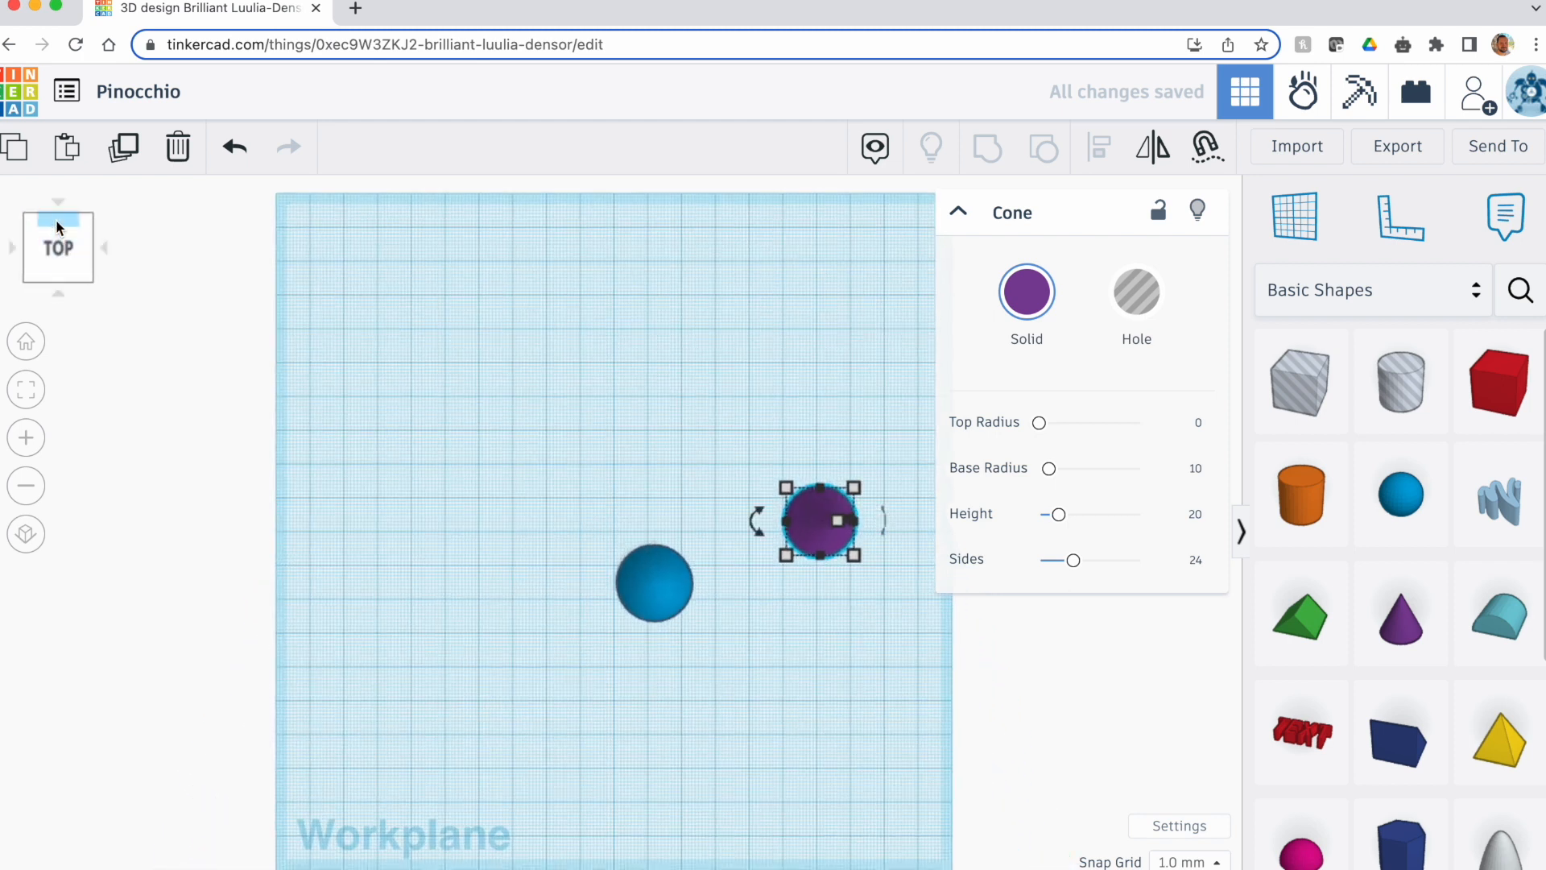
pyautogui.moveTo(789, 493)
pyautogui.mouseDown()
pyautogui.moveTo(731, 451)
pyautogui.moveTo(817, 510)
pyautogui.moveTo(708, 410)
pyautogui.moveTo(820, 520)
pyautogui.moveTo(799, 461)
pyautogui.moveTo(798, 526)
pyautogui.moveTo(782, 500)
pyautogui.mouseUp()
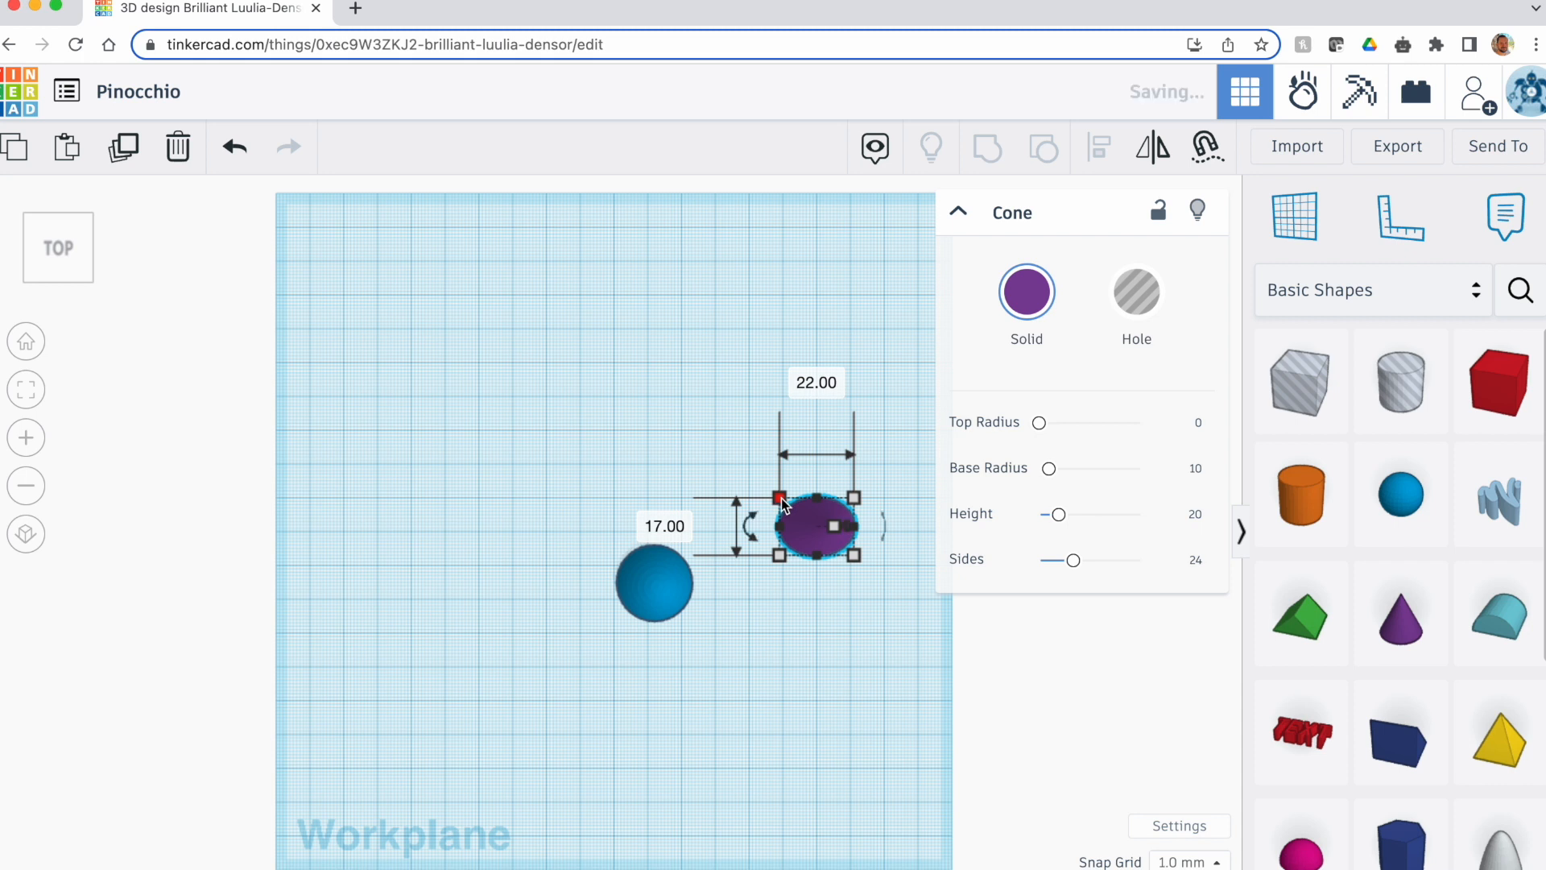
# Narrow the cone's base width to 19 mm
pyautogui.click(58, 294)
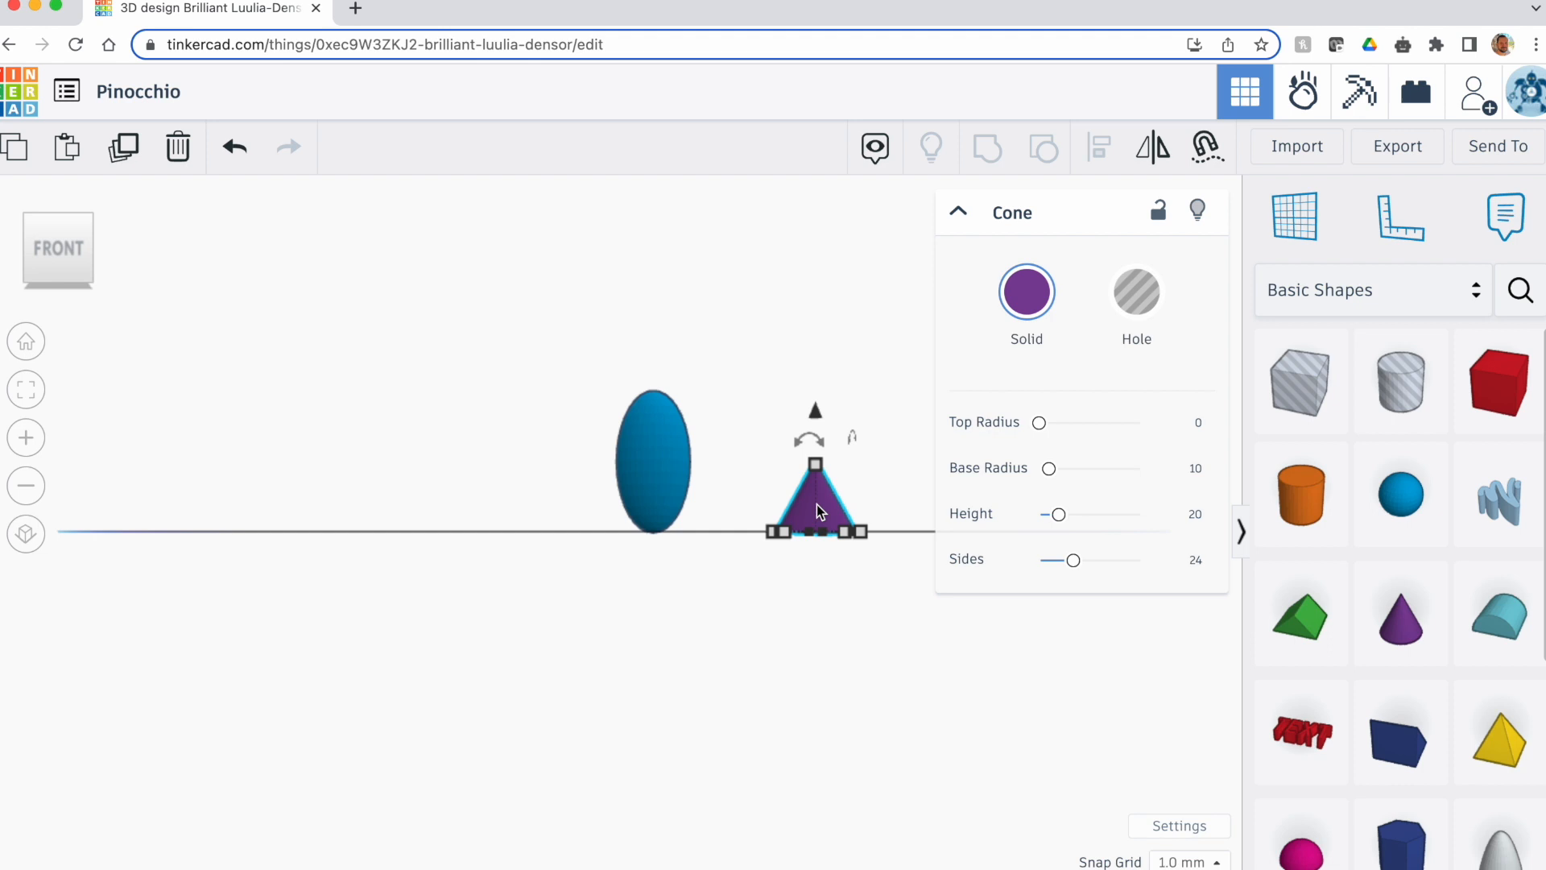
pyautogui.click(27, 393)
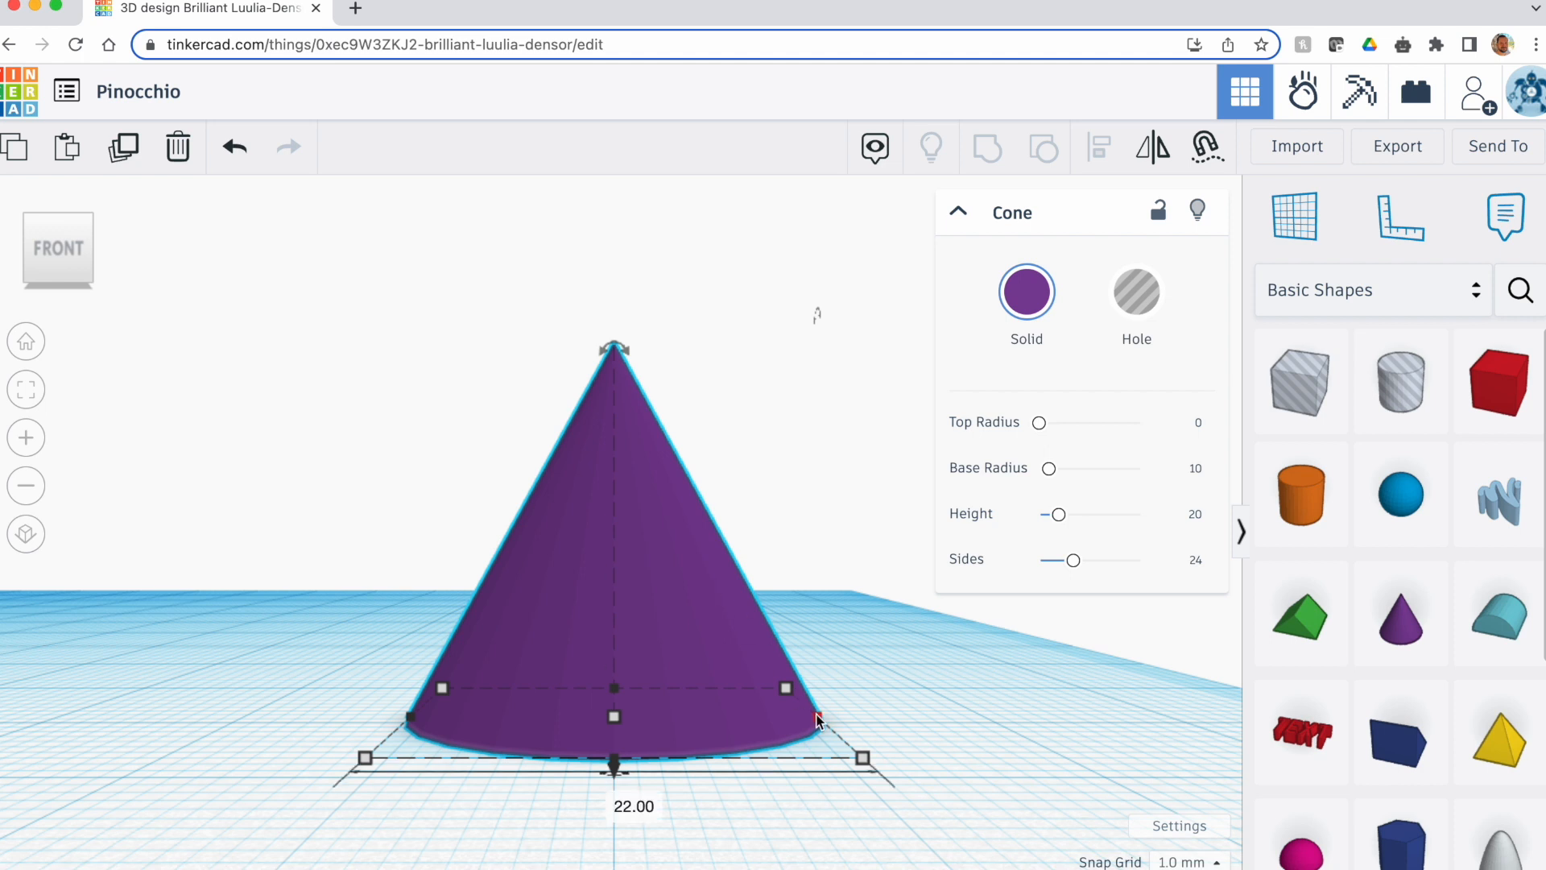
pyautogui.moveTo(819, 717); pyautogui.dragTo(766, 719)
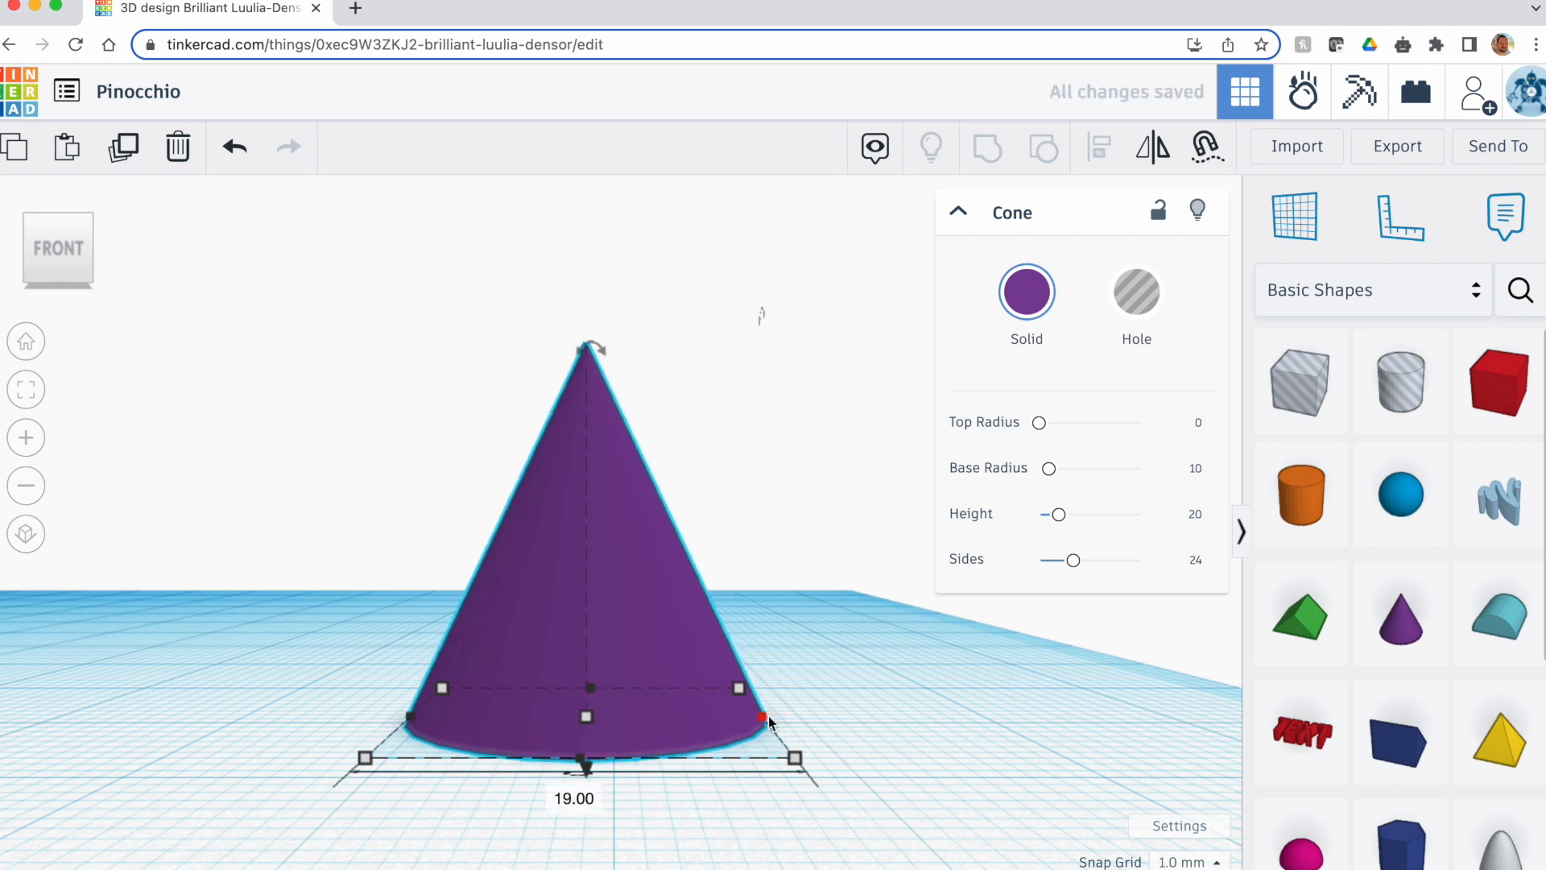
pyautogui.click(23, 343)
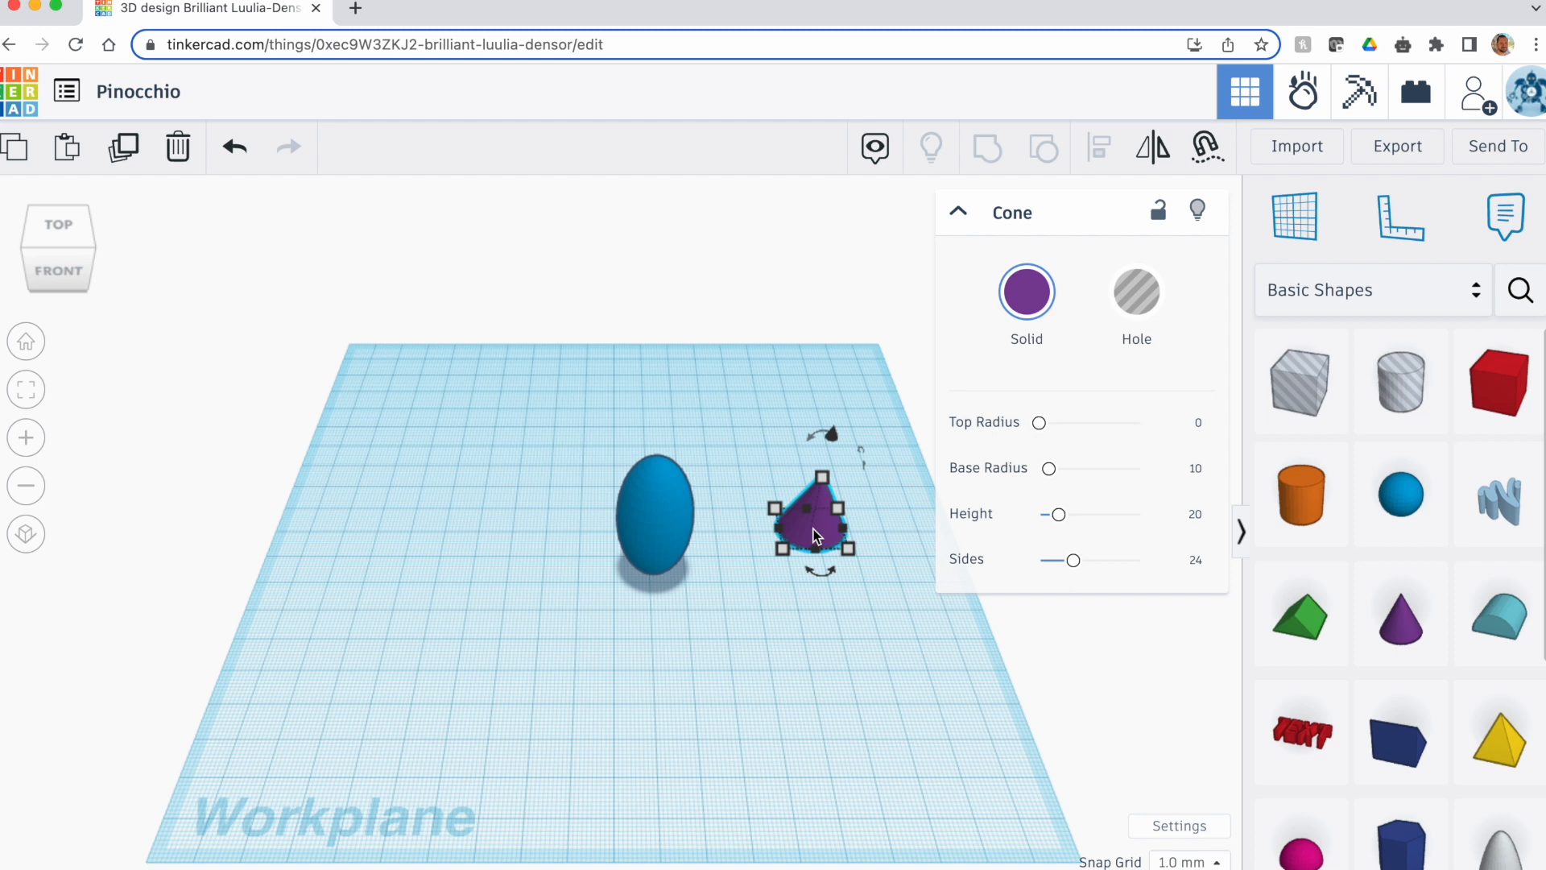
# Colour the cone solid red from the preset colours
pyautogui.click(1028, 292)
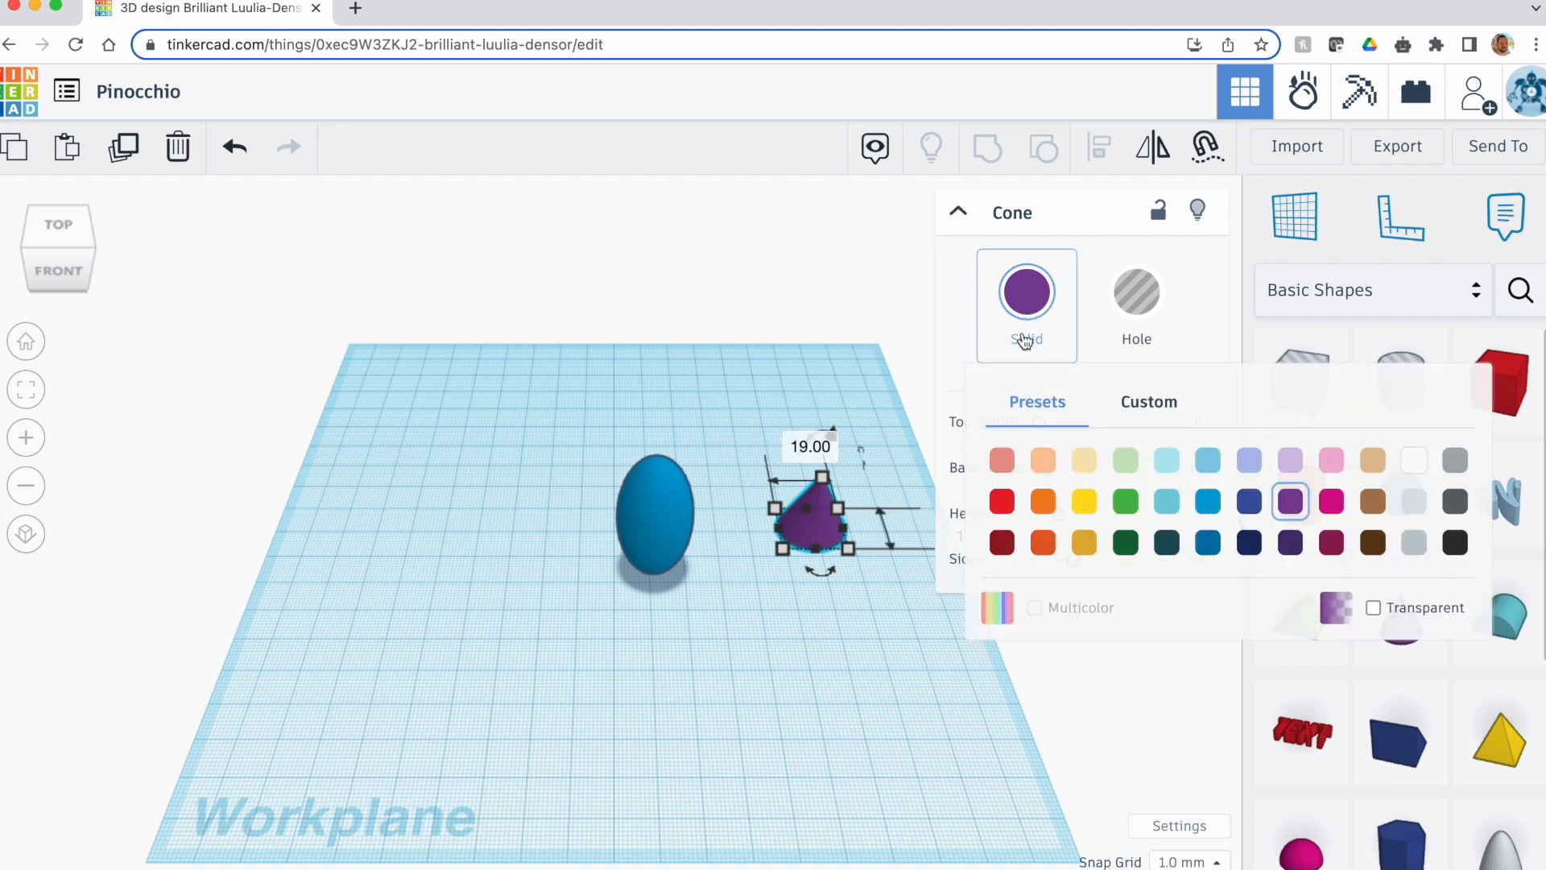
pyautogui.click(1002, 501)
pyautogui.click(804, 717)
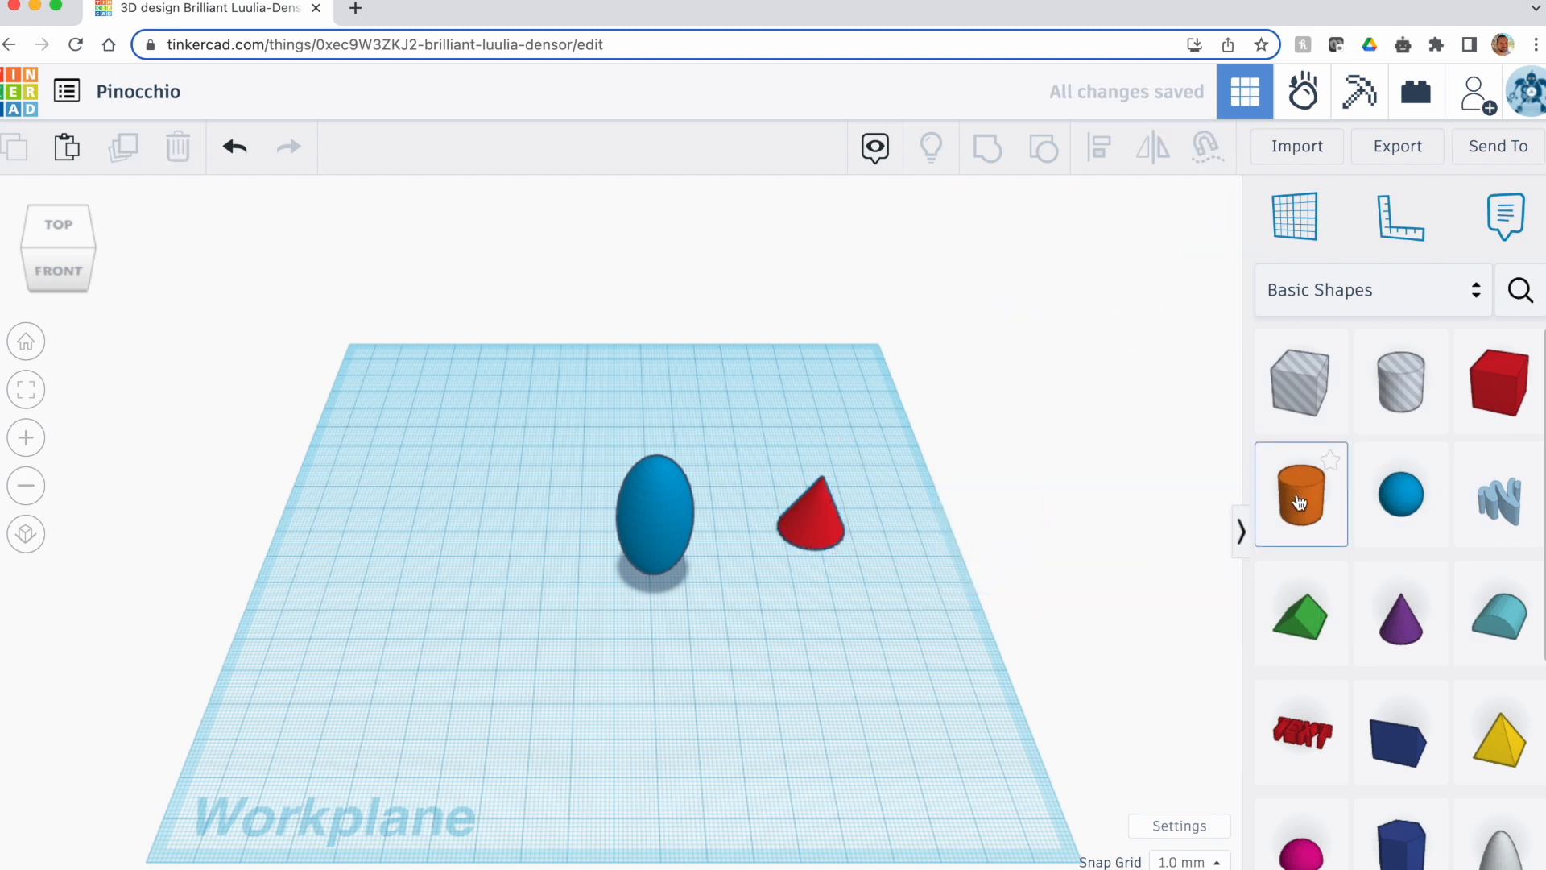
# Place a cylinder beside the red cone and flatten its height to 3 mm
pyautogui.moveTo(1299, 502); pyautogui.dragTo(890, 597)
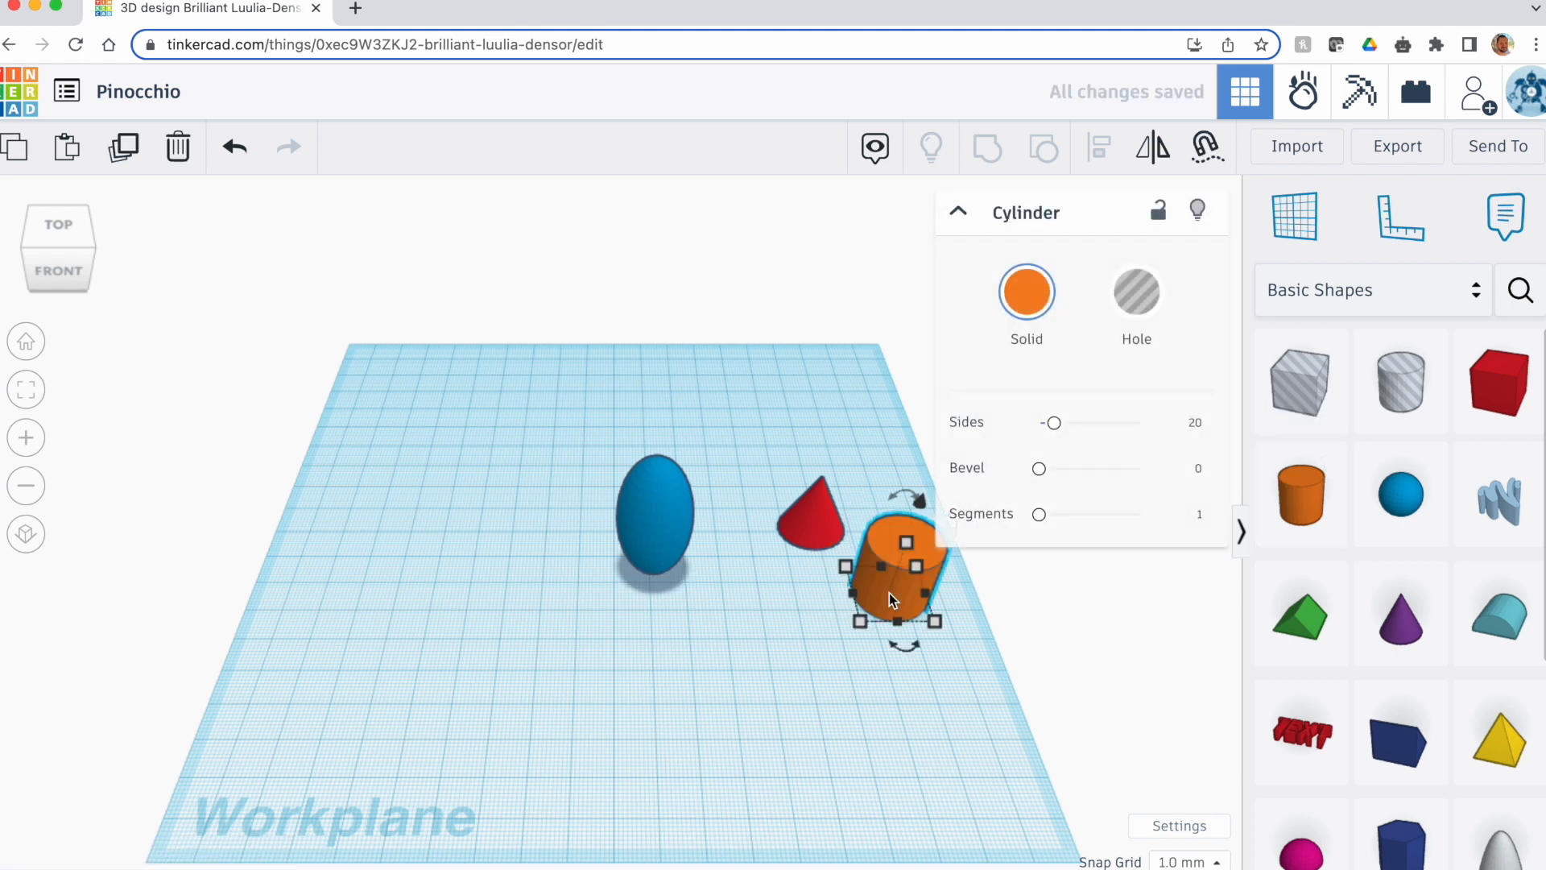
pyautogui.click(52, 269)
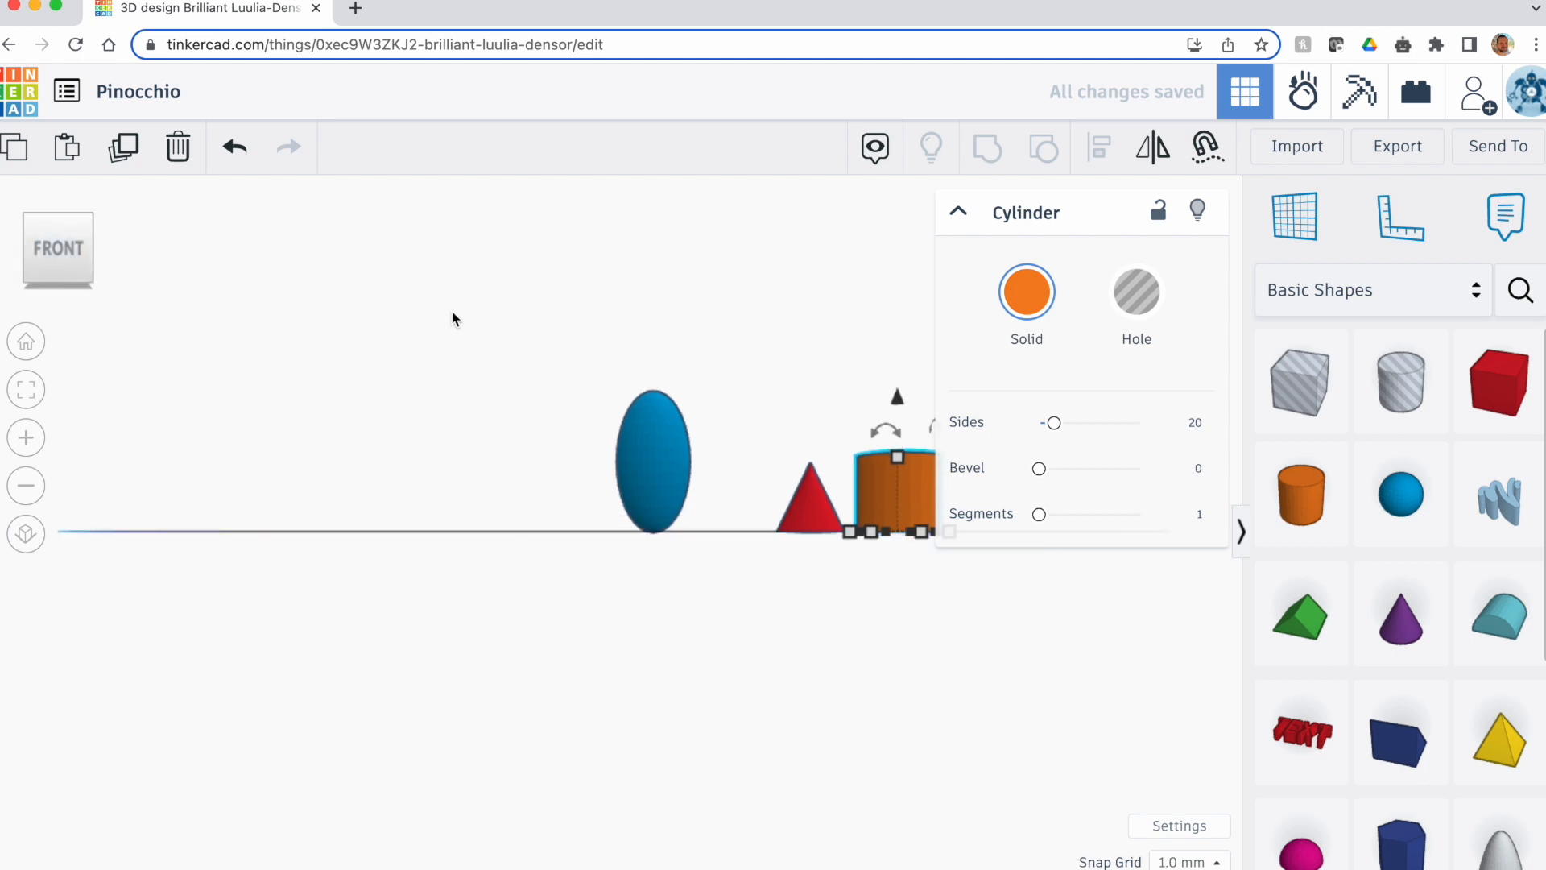
pyautogui.moveTo(897, 456); pyautogui.dragTo(899, 529)
# Move the flattened cylinder under the cone so that it forms a brim all around the cone's base
pyautogui.click(53, 199)
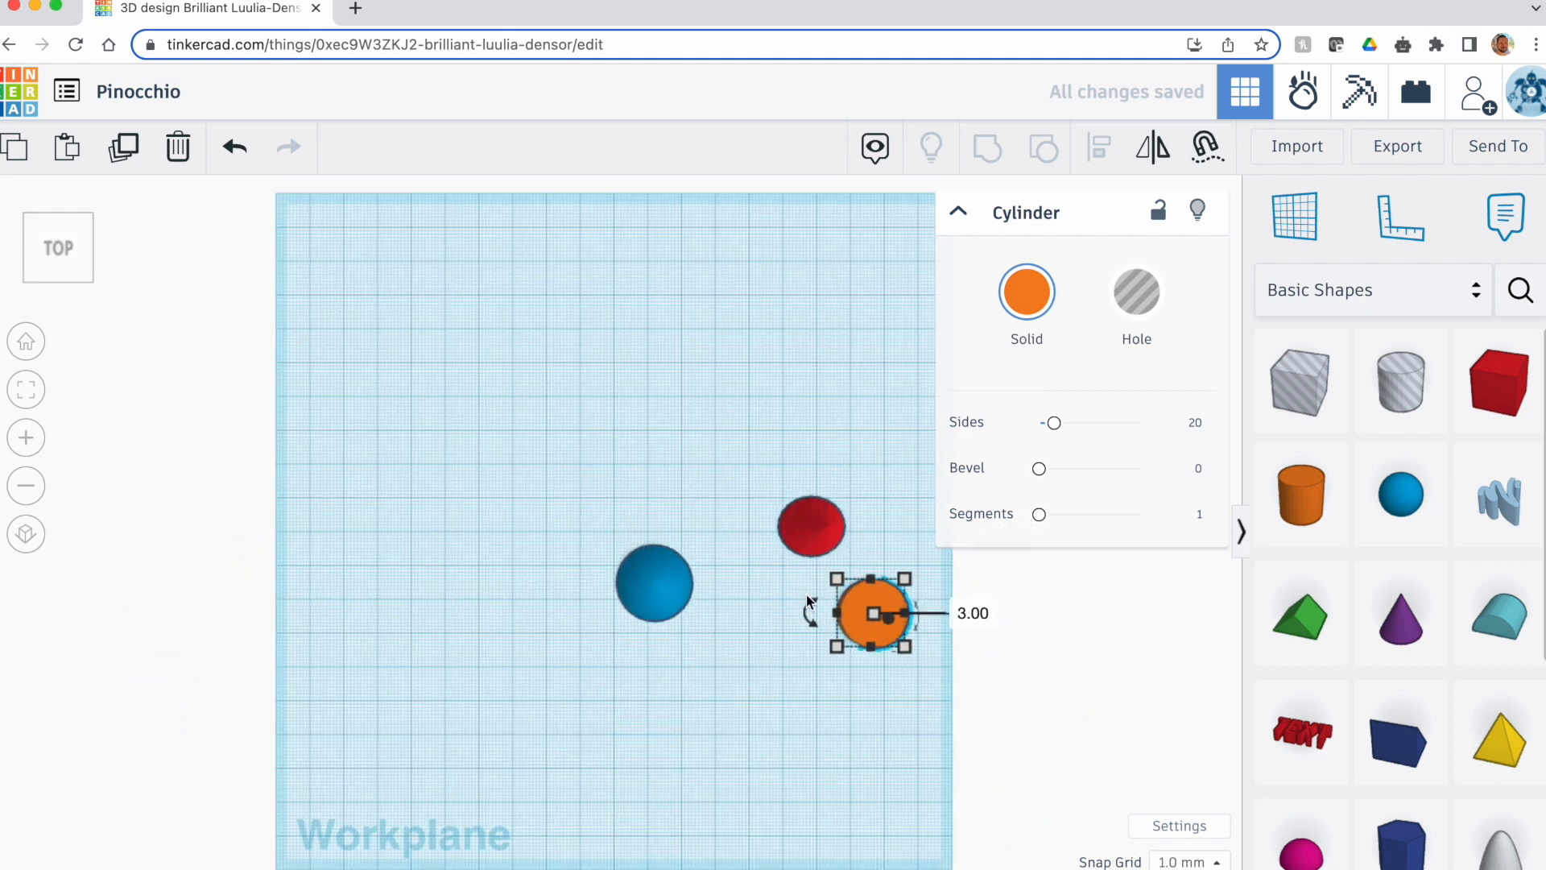
pyautogui.moveTo(857, 597); pyautogui.dragTo(794, 511)
pyautogui.click(686, 449)
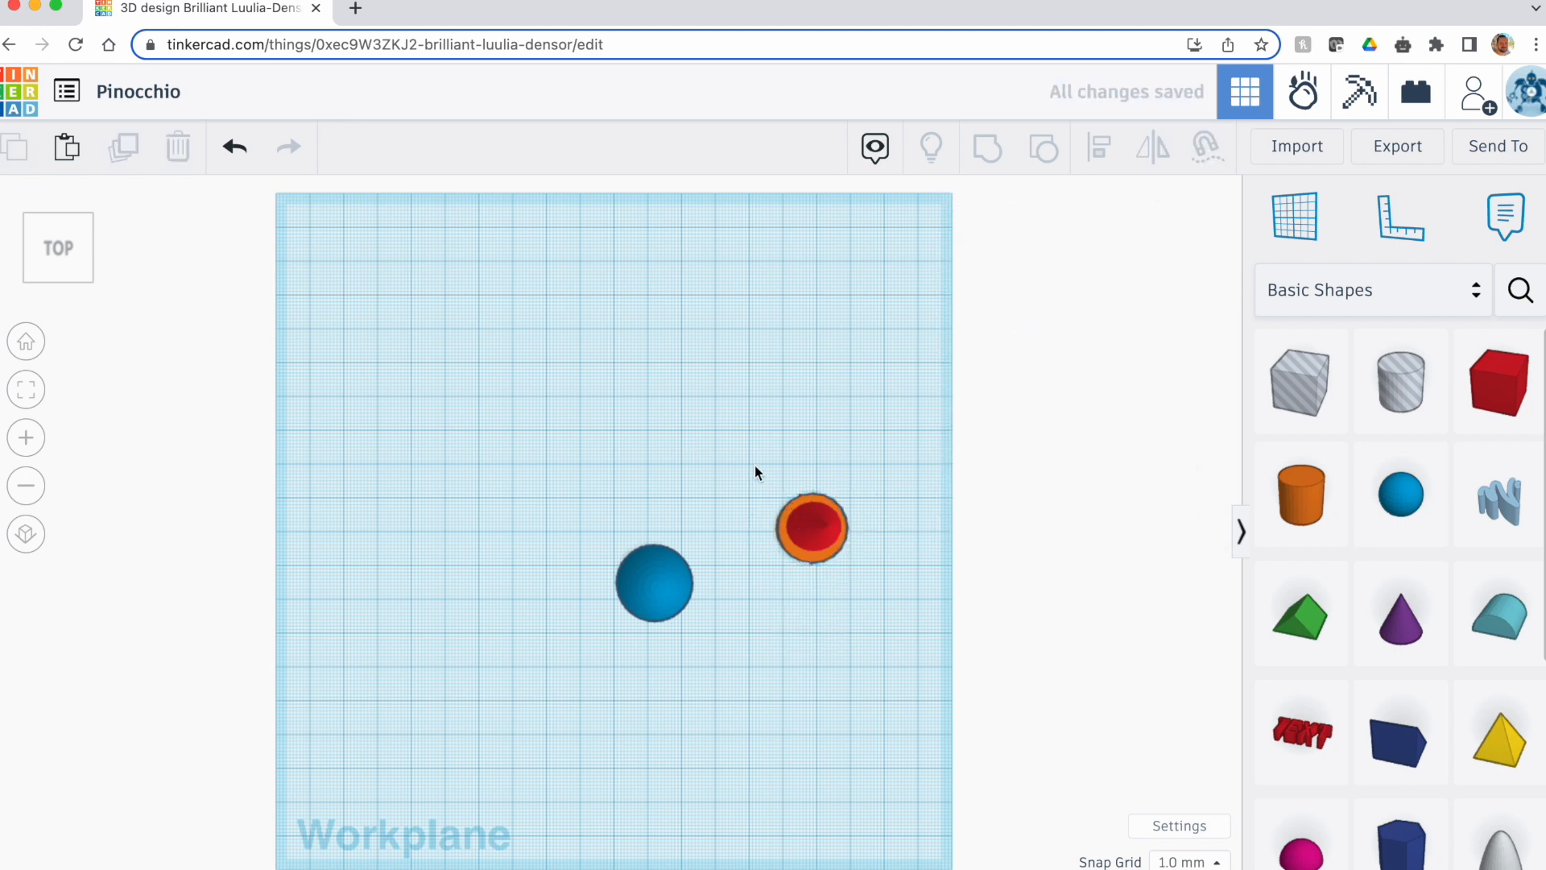
# Resize the cylinder under the cone to 21 mm wide and 17 mm deep, and colour it red
pyautogui.moveTo(755, 467); pyautogui.dragTo(896, 601)
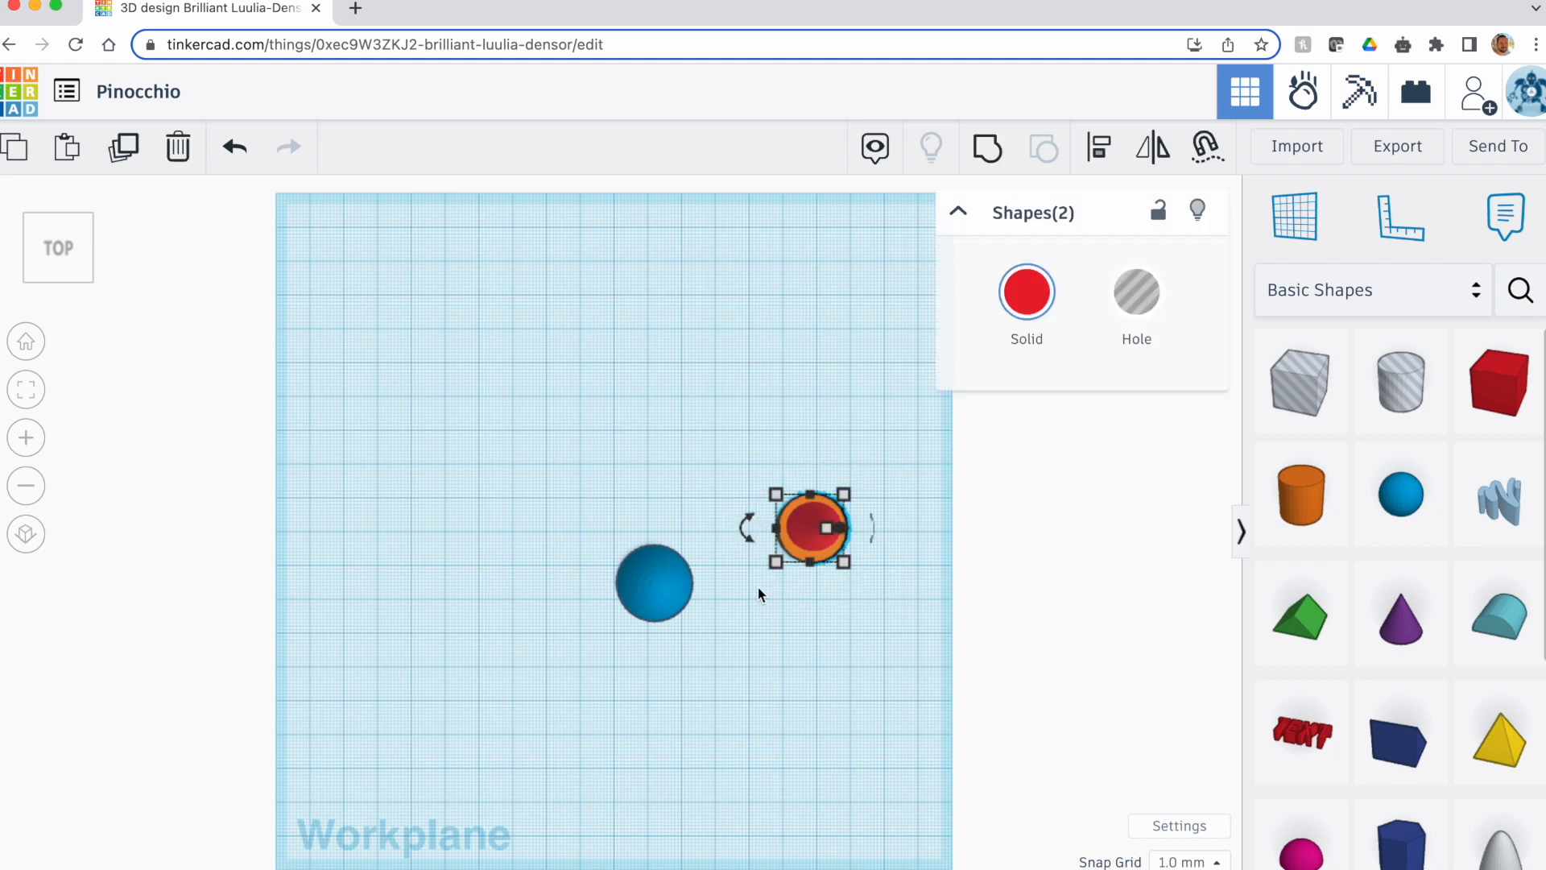
pyautogui.click(30, 391)
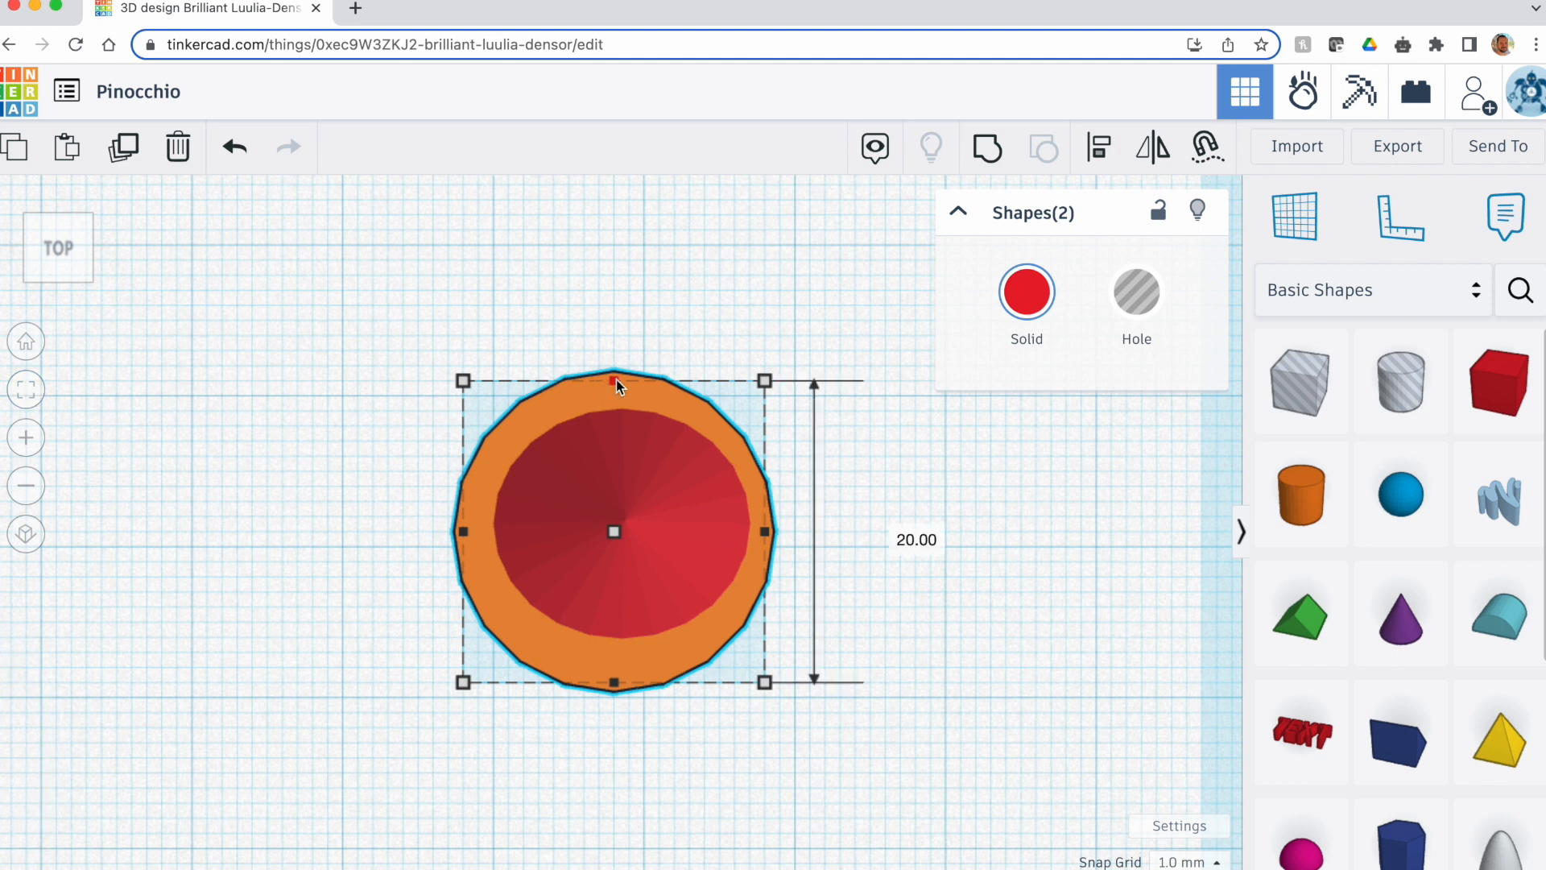
pyautogui.moveTo(616, 381); pyautogui.dragTo(616, 384)
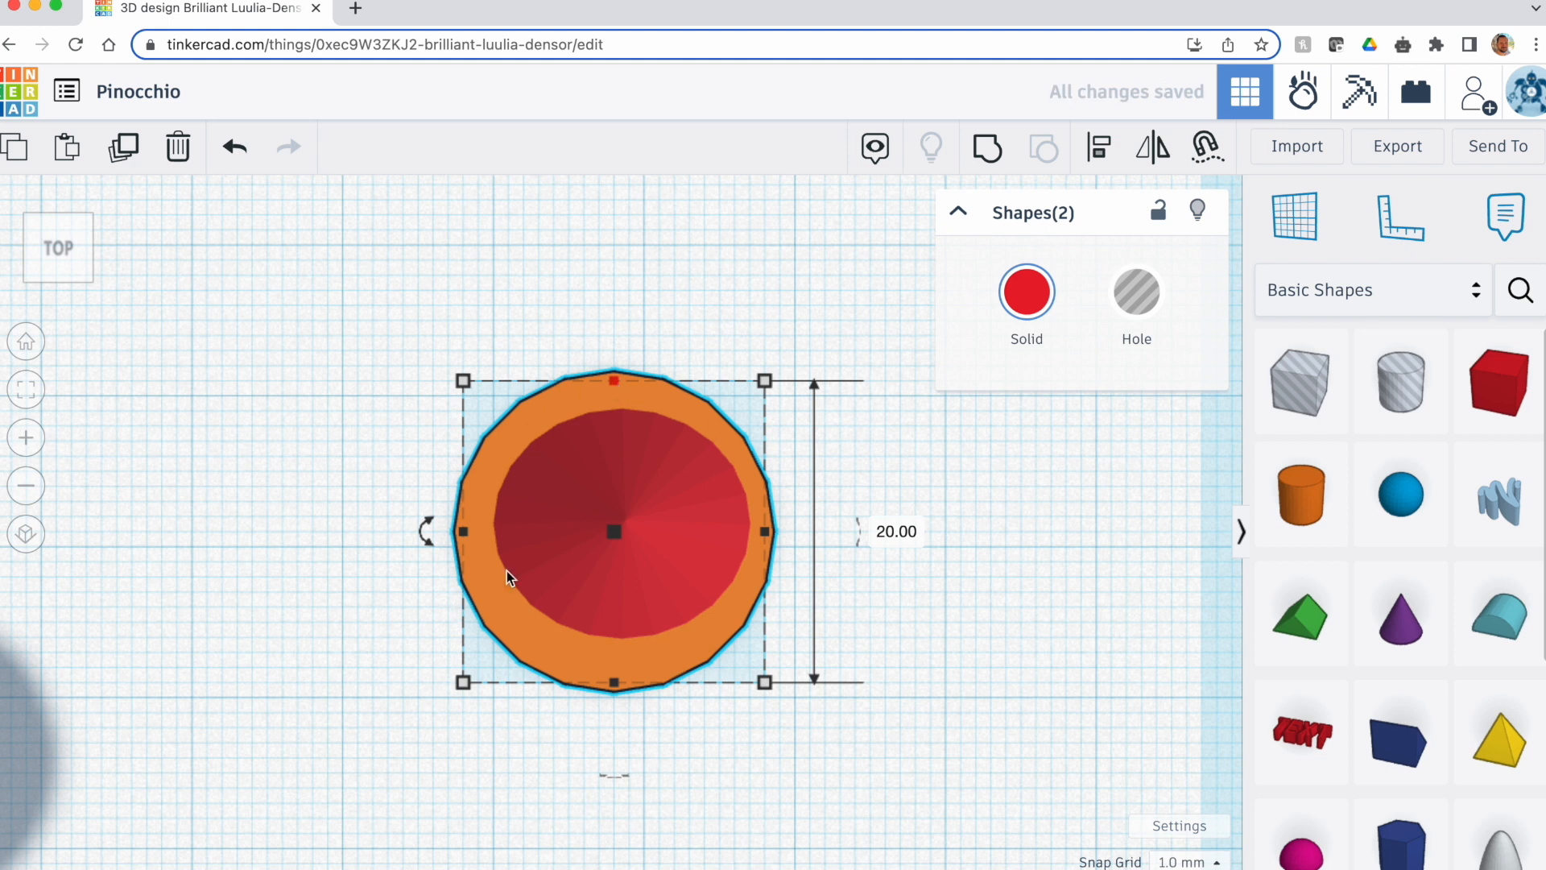
pyautogui.click(344, 443)
pyautogui.click(607, 395)
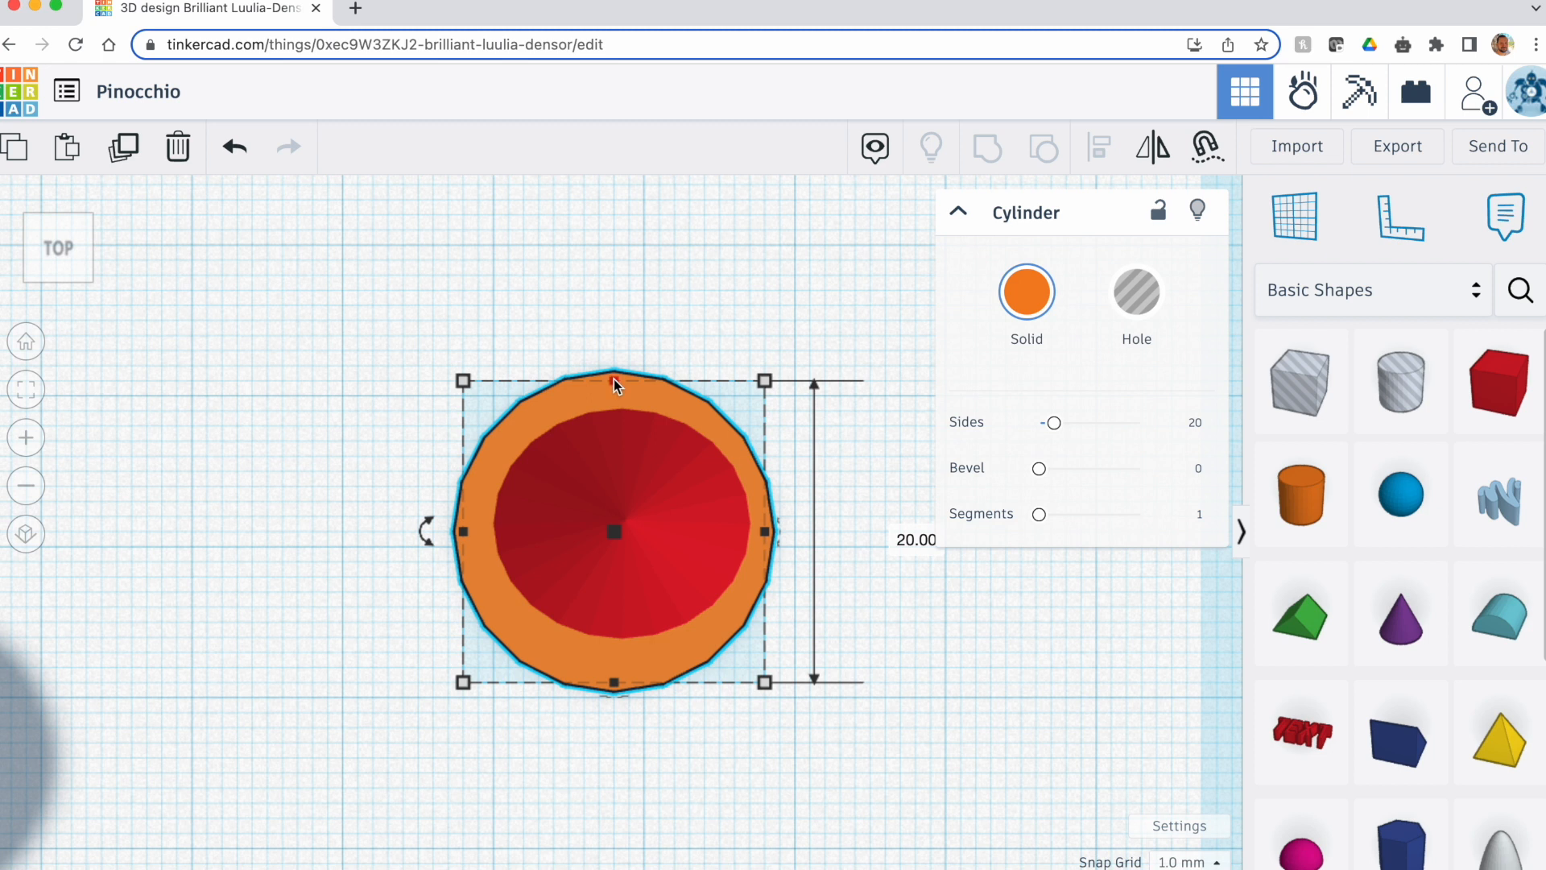
pyautogui.moveTo(767, 531); pyautogui.dragTo(782, 531)
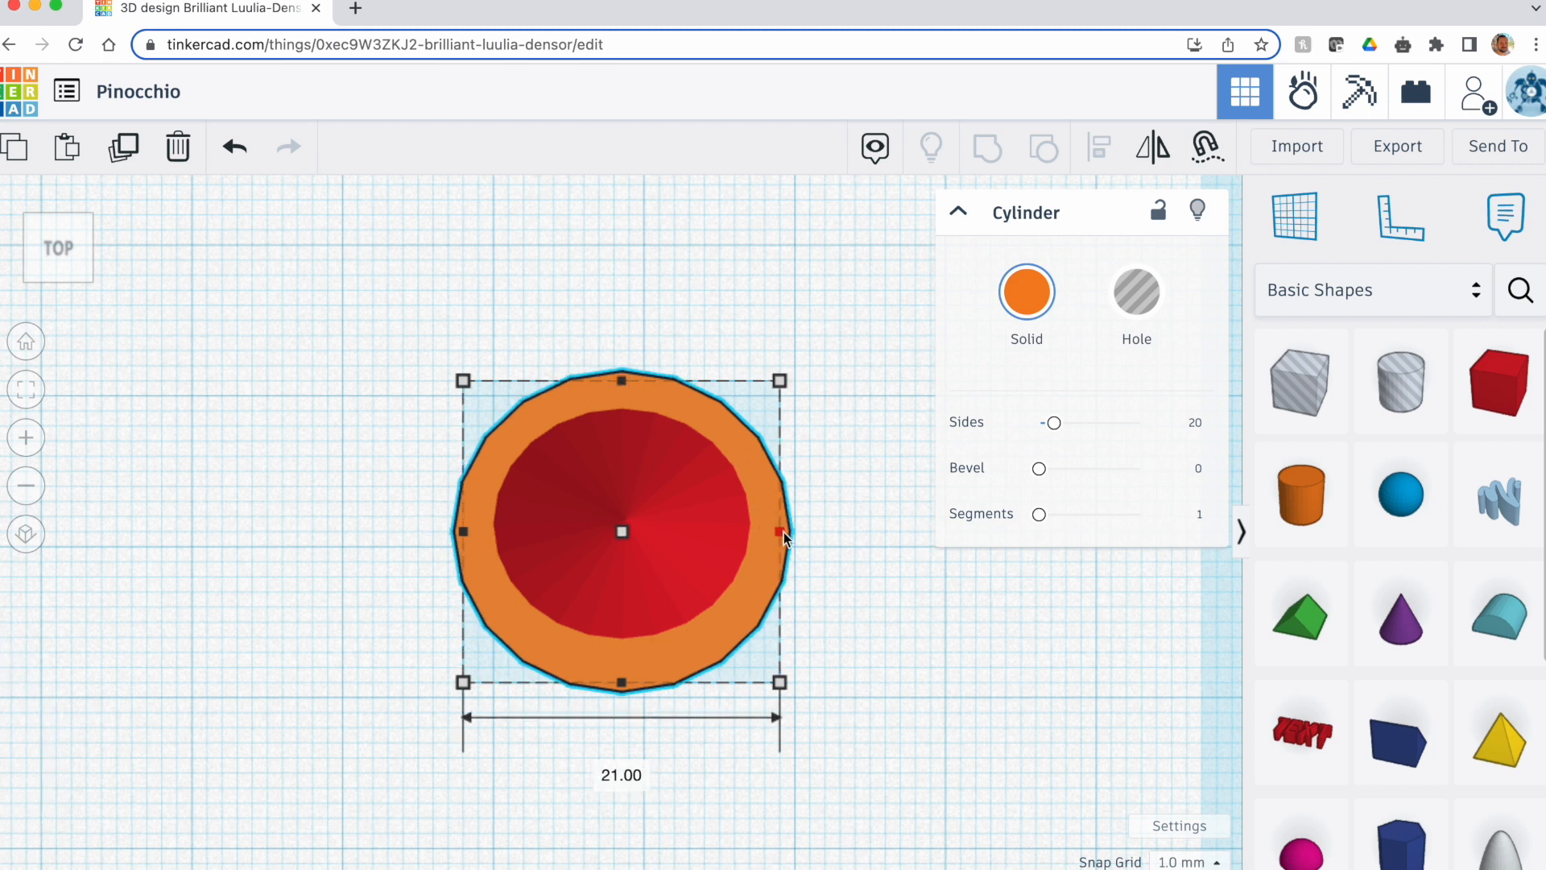
pyautogui.moveTo(625, 379); pyautogui.dragTo(625, 395)
pyautogui.moveTo(619, 681); pyautogui.dragTo(619, 658)
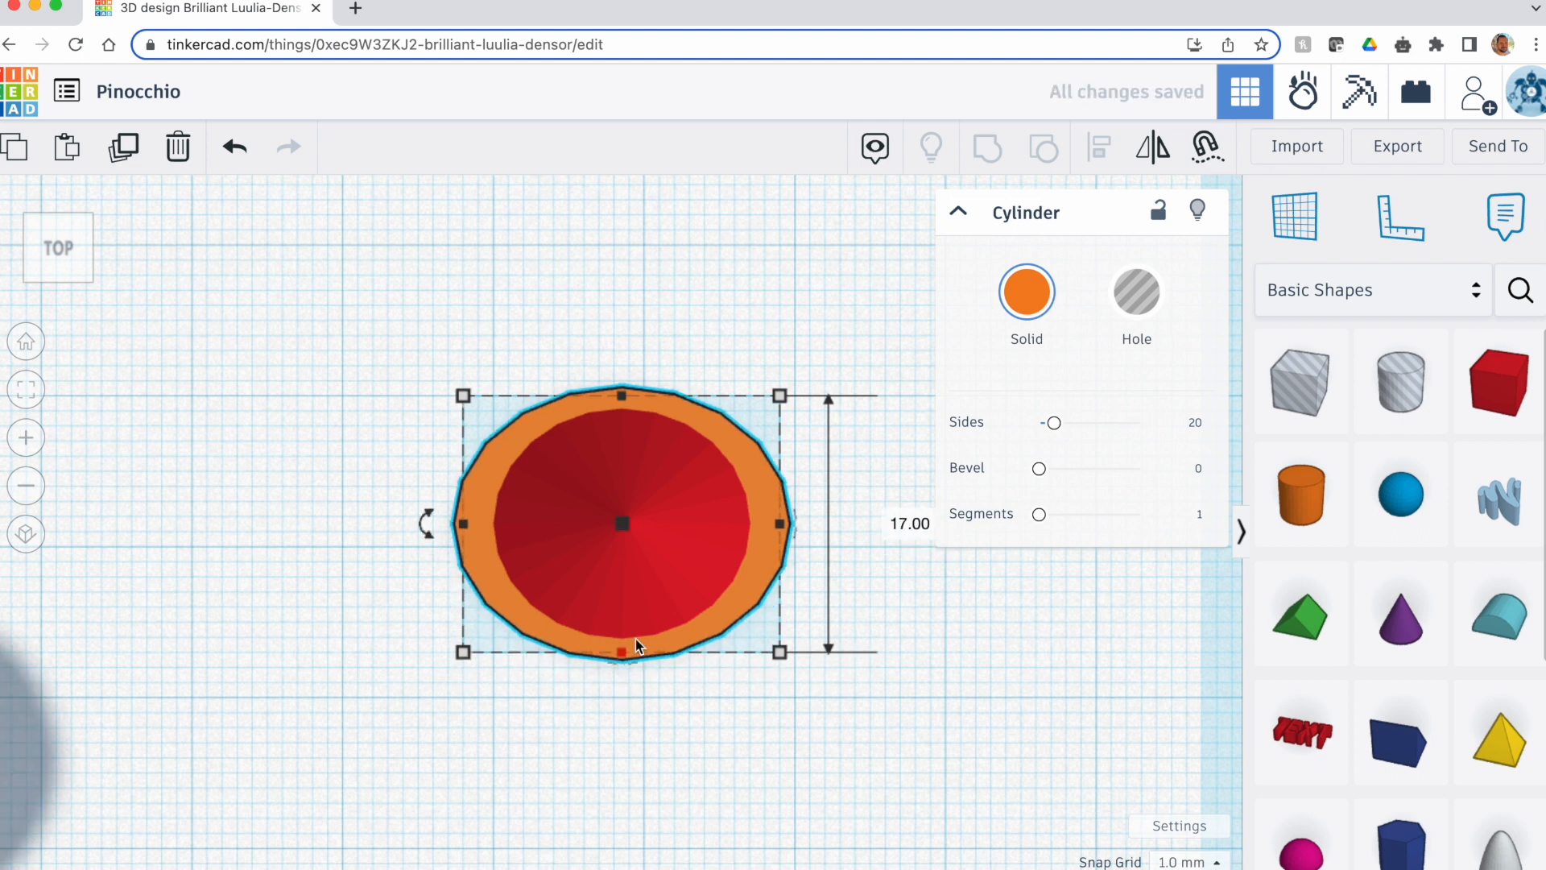
pyautogui.click(1026, 292)
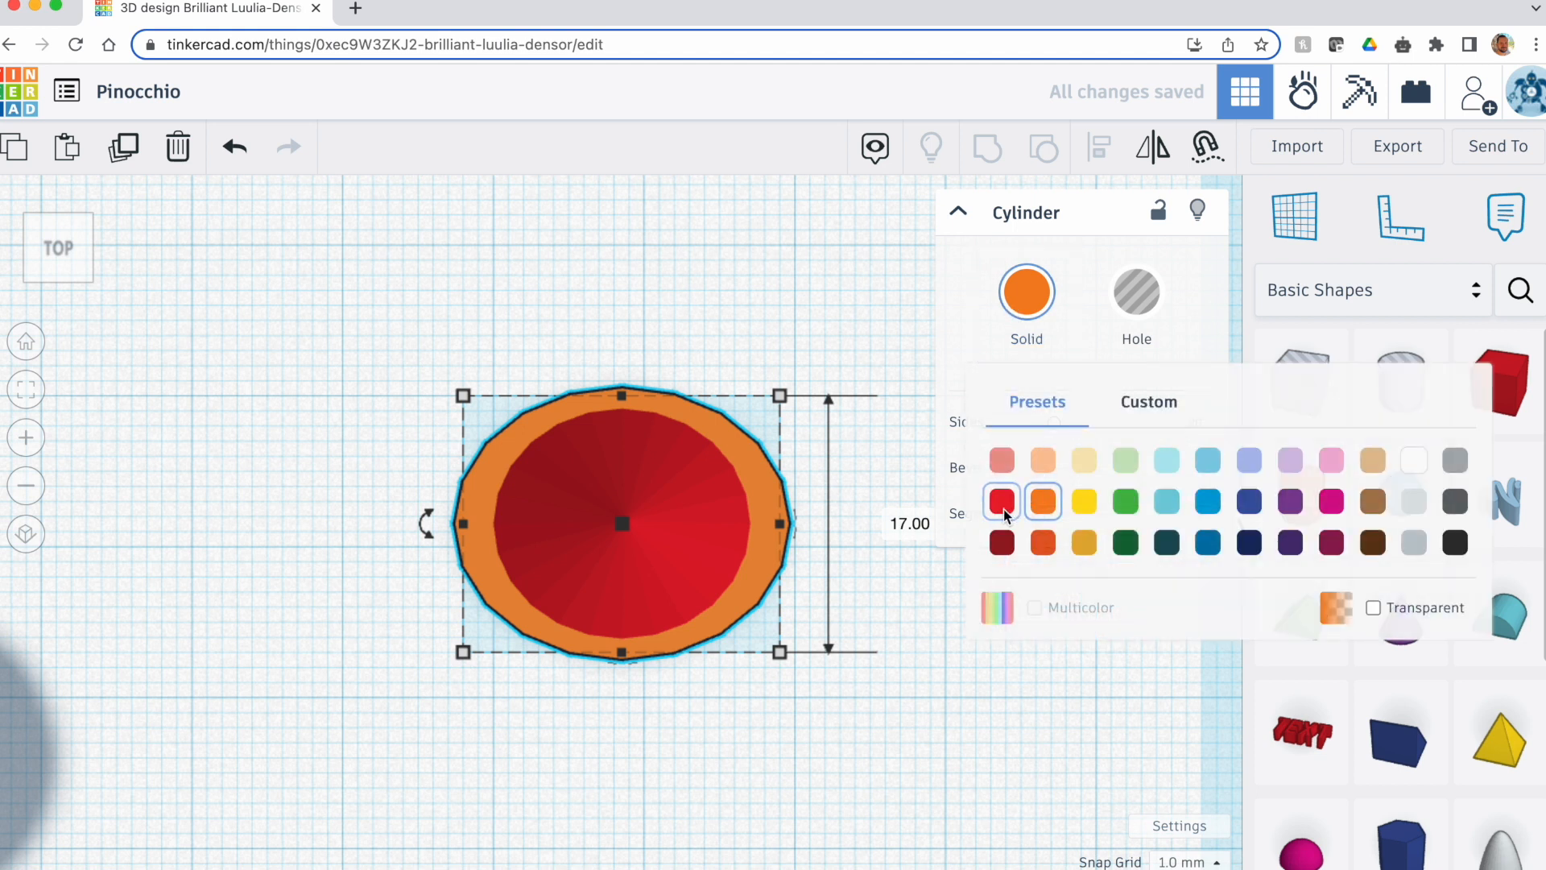
pyautogui.click(1003, 501)
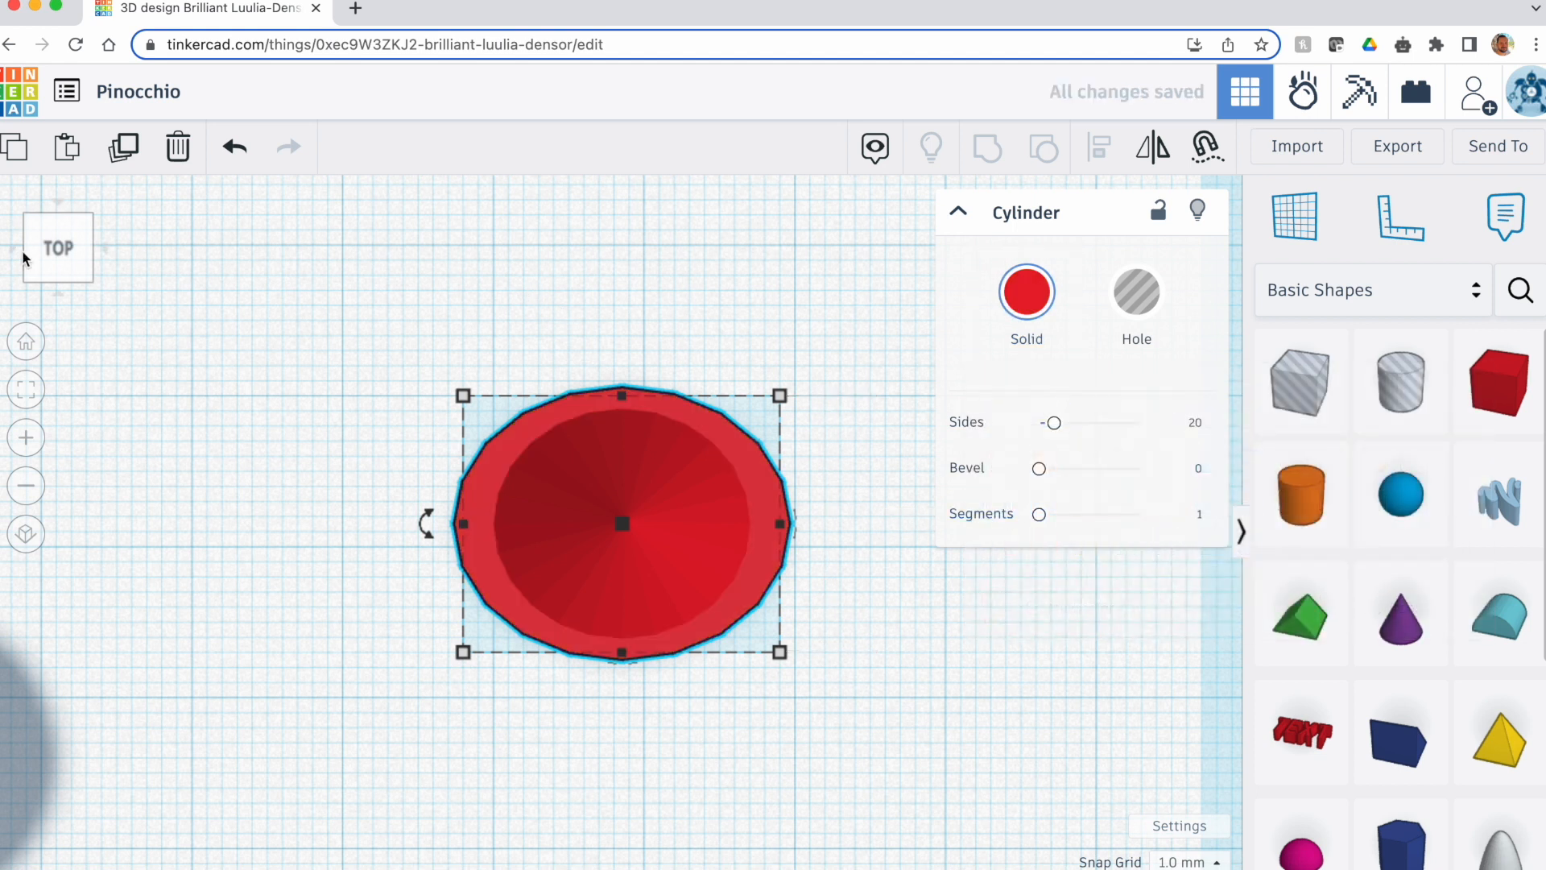
# Shorten the red cylinder's depth to 6 mm by bringing its back edge toward the front
pyautogui.click(57, 294)
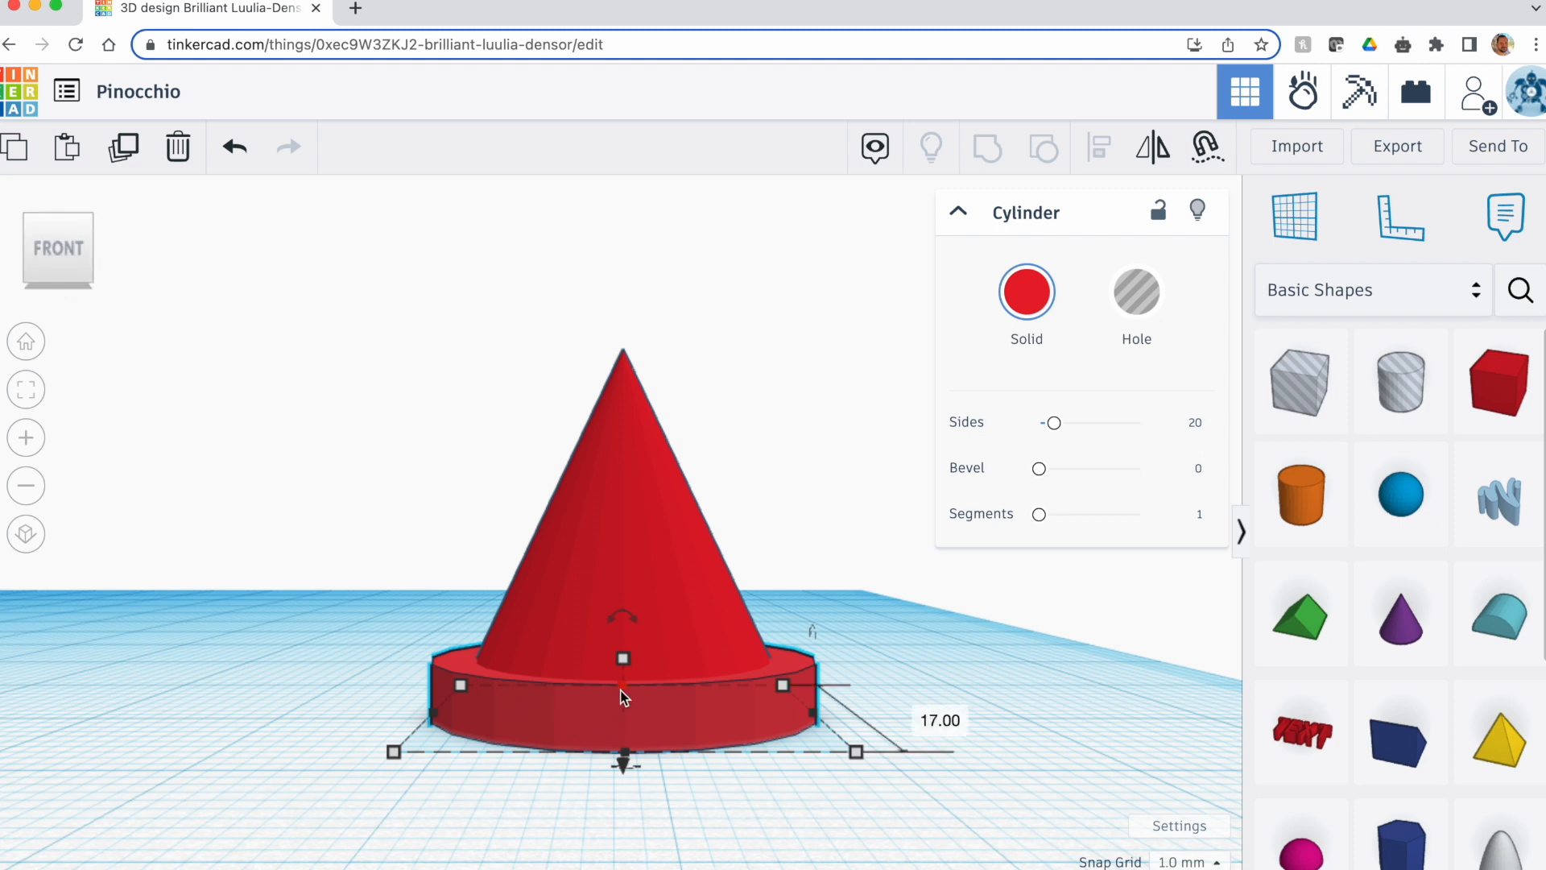
pyautogui.moveTo(622, 689); pyautogui.dragTo(622, 728)
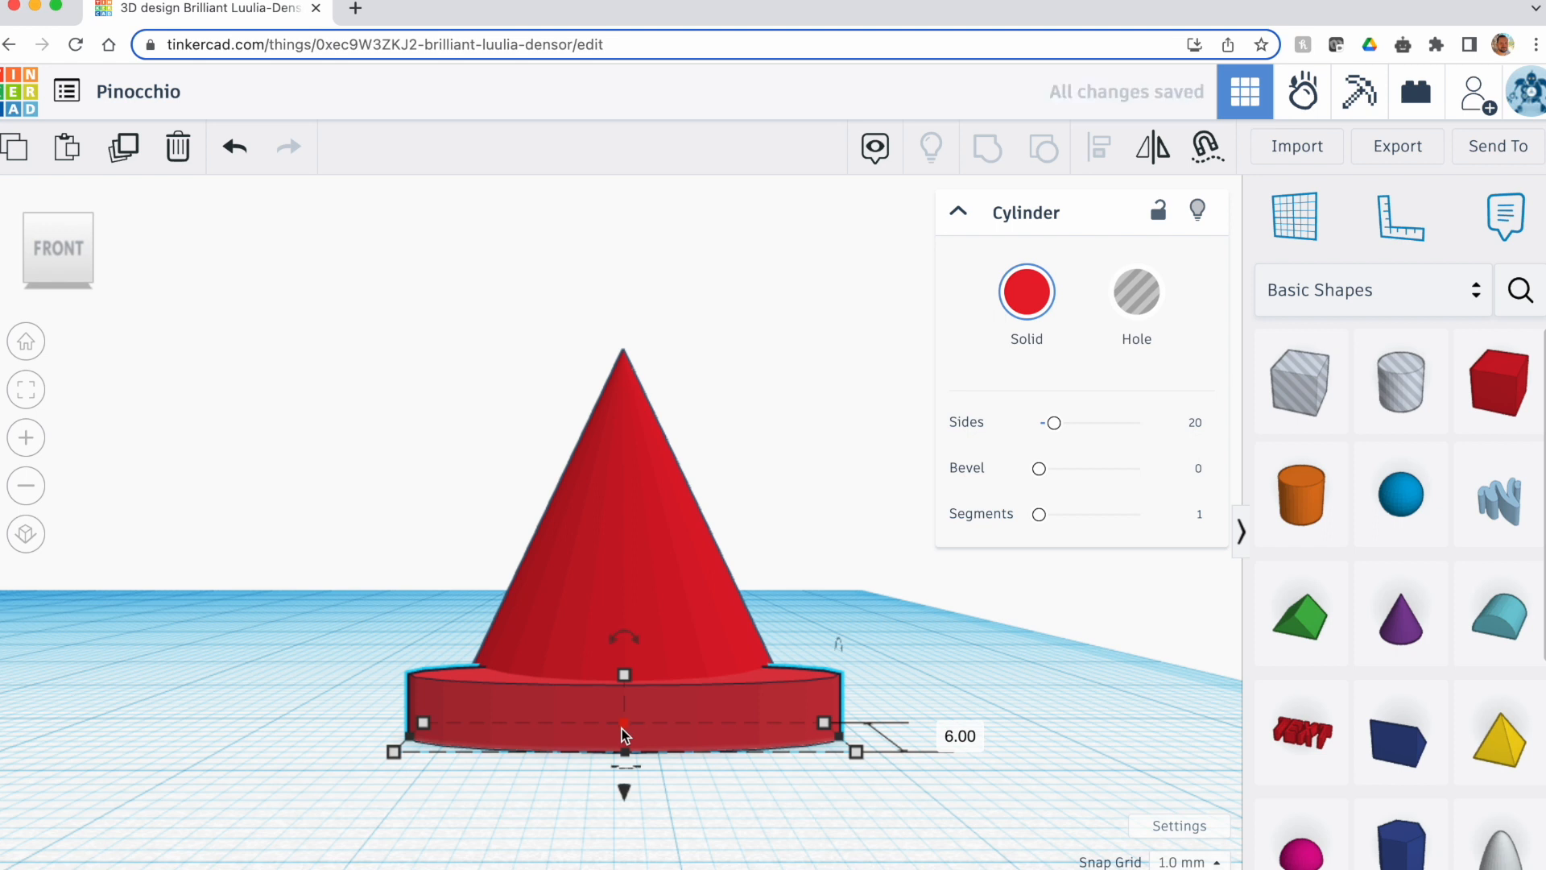
pyautogui.click(313, 499)
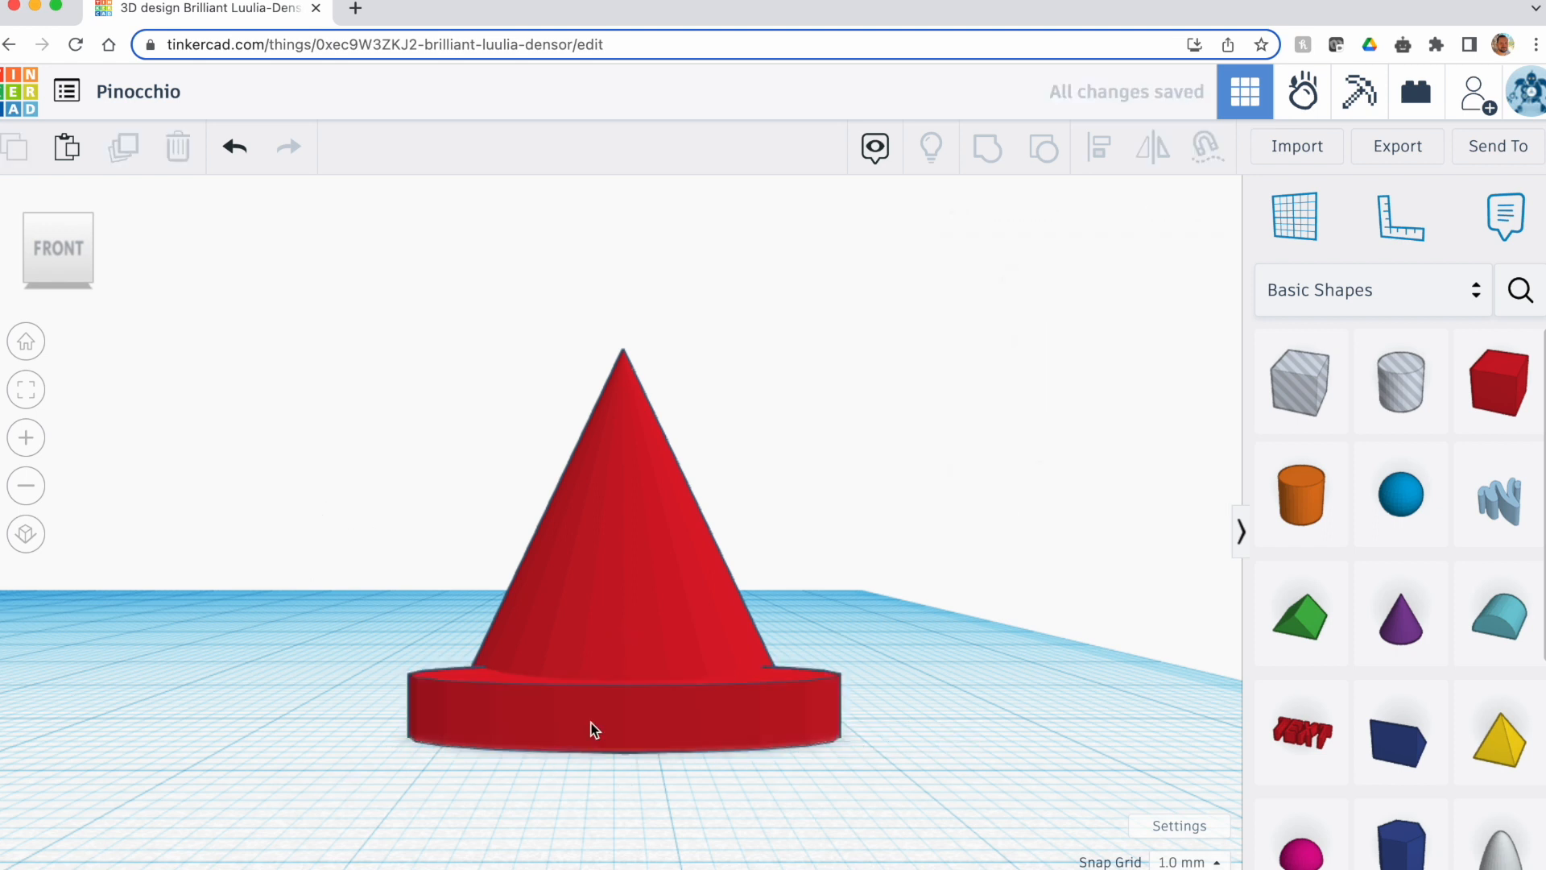
pyautogui.click(55, 196)
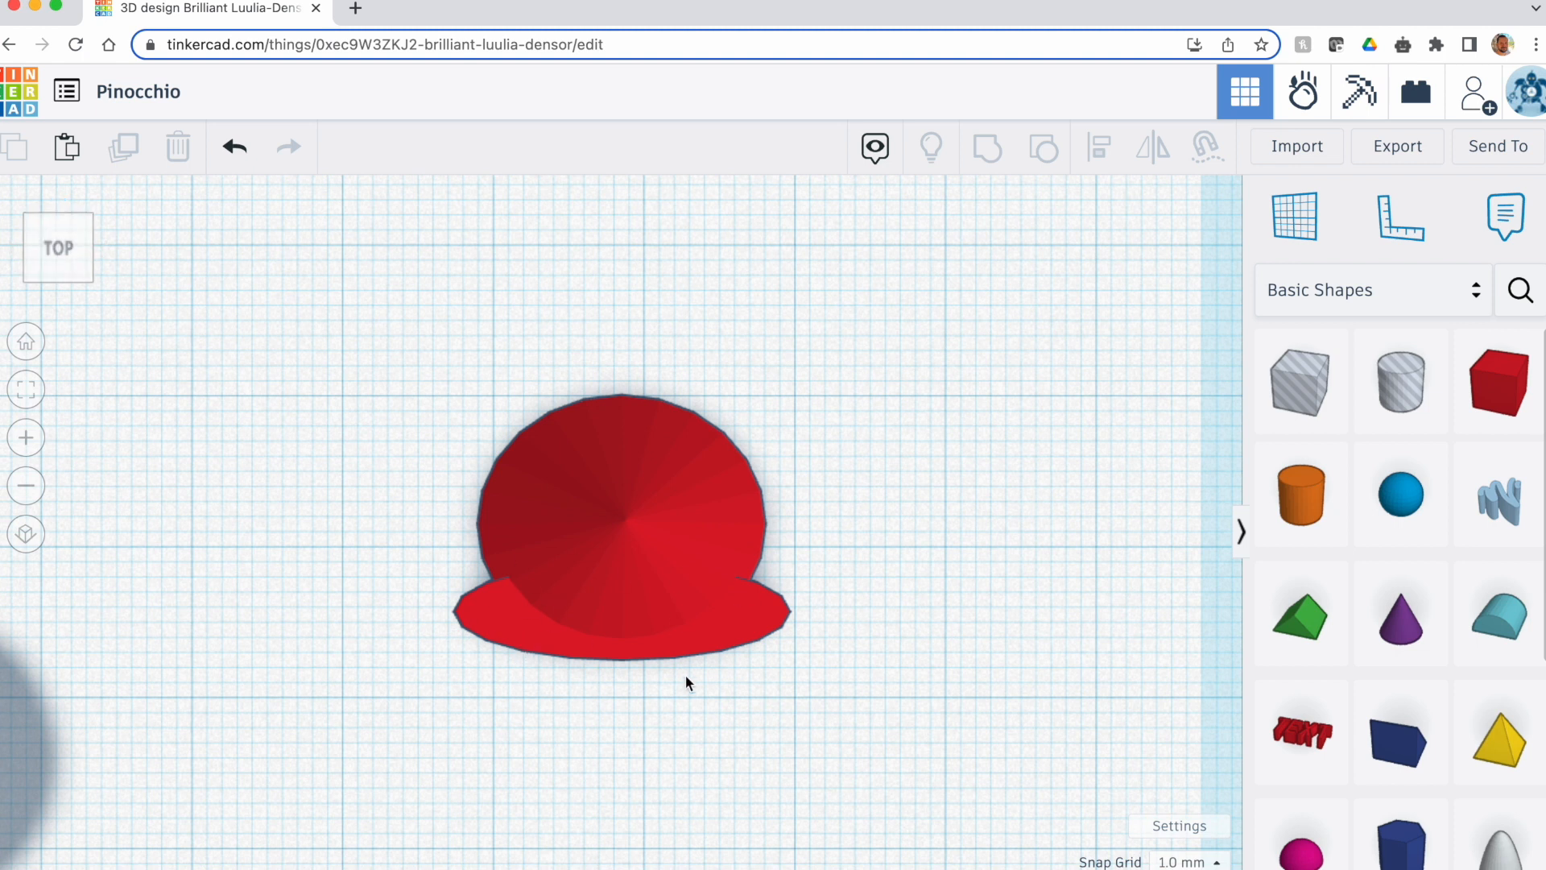
# Extend the back edge of the red brim cylinder so that its depth is 17 mm around the cone
pyautogui.click(500, 628)
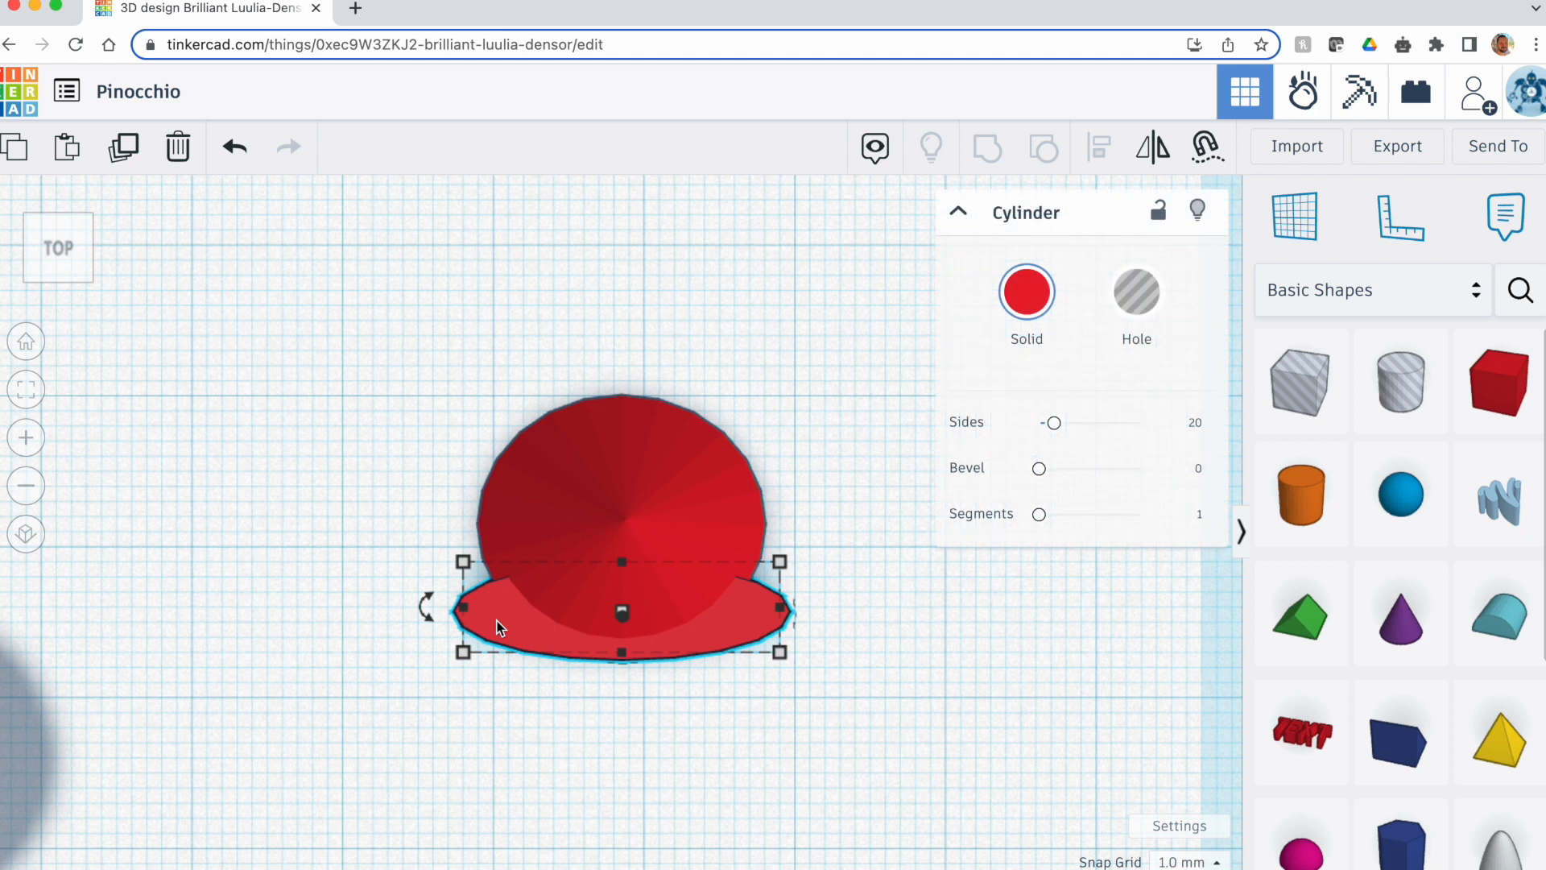
pyautogui.moveTo(622, 563); pyautogui.dragTo(627, 397)
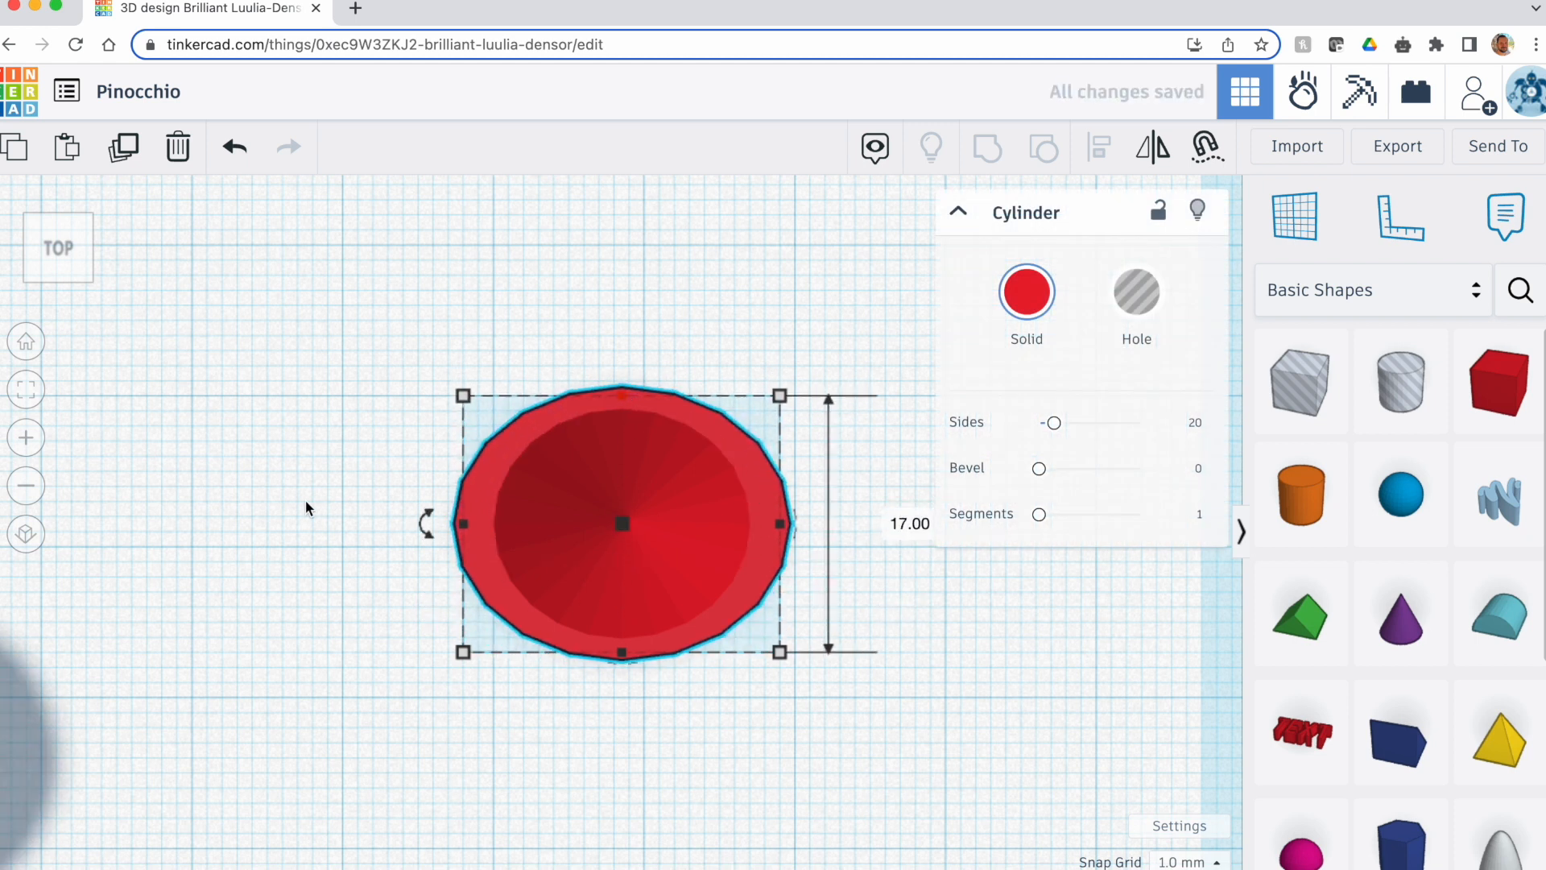
pyautogui.click(60, 297)
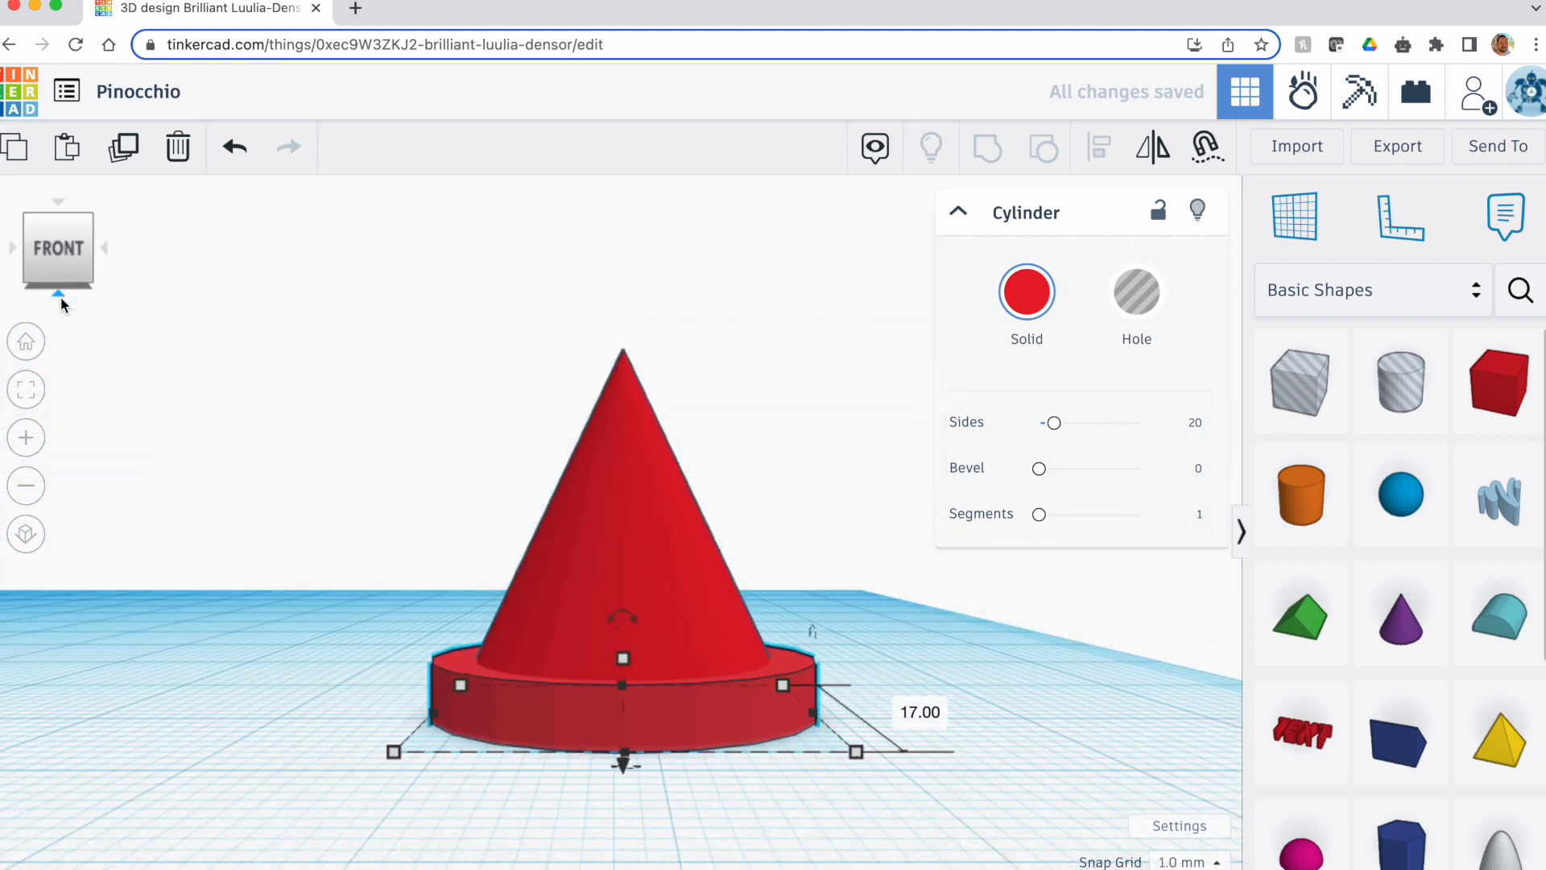
pyautogui.click(388, 640)
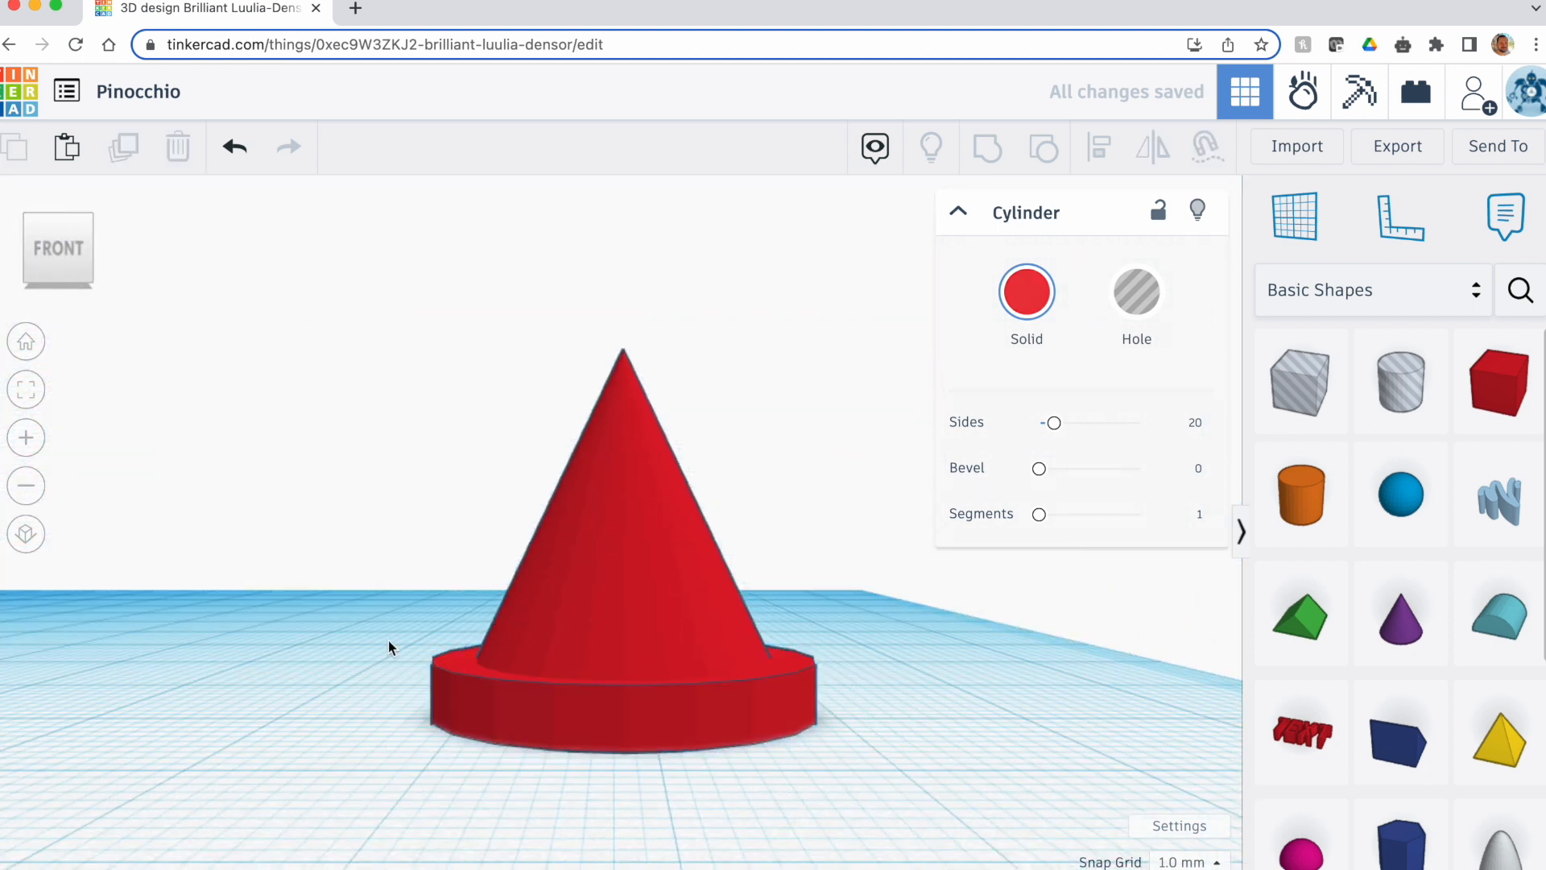
pyautogui.click(674, 722)
pyautogui.moveTo(622, 686)
pyautogui.mouseDown()
pyautogui.moveTo(622, 742)
pyautogui.moveTo(624, 691)
pyautogui.mouseUp()
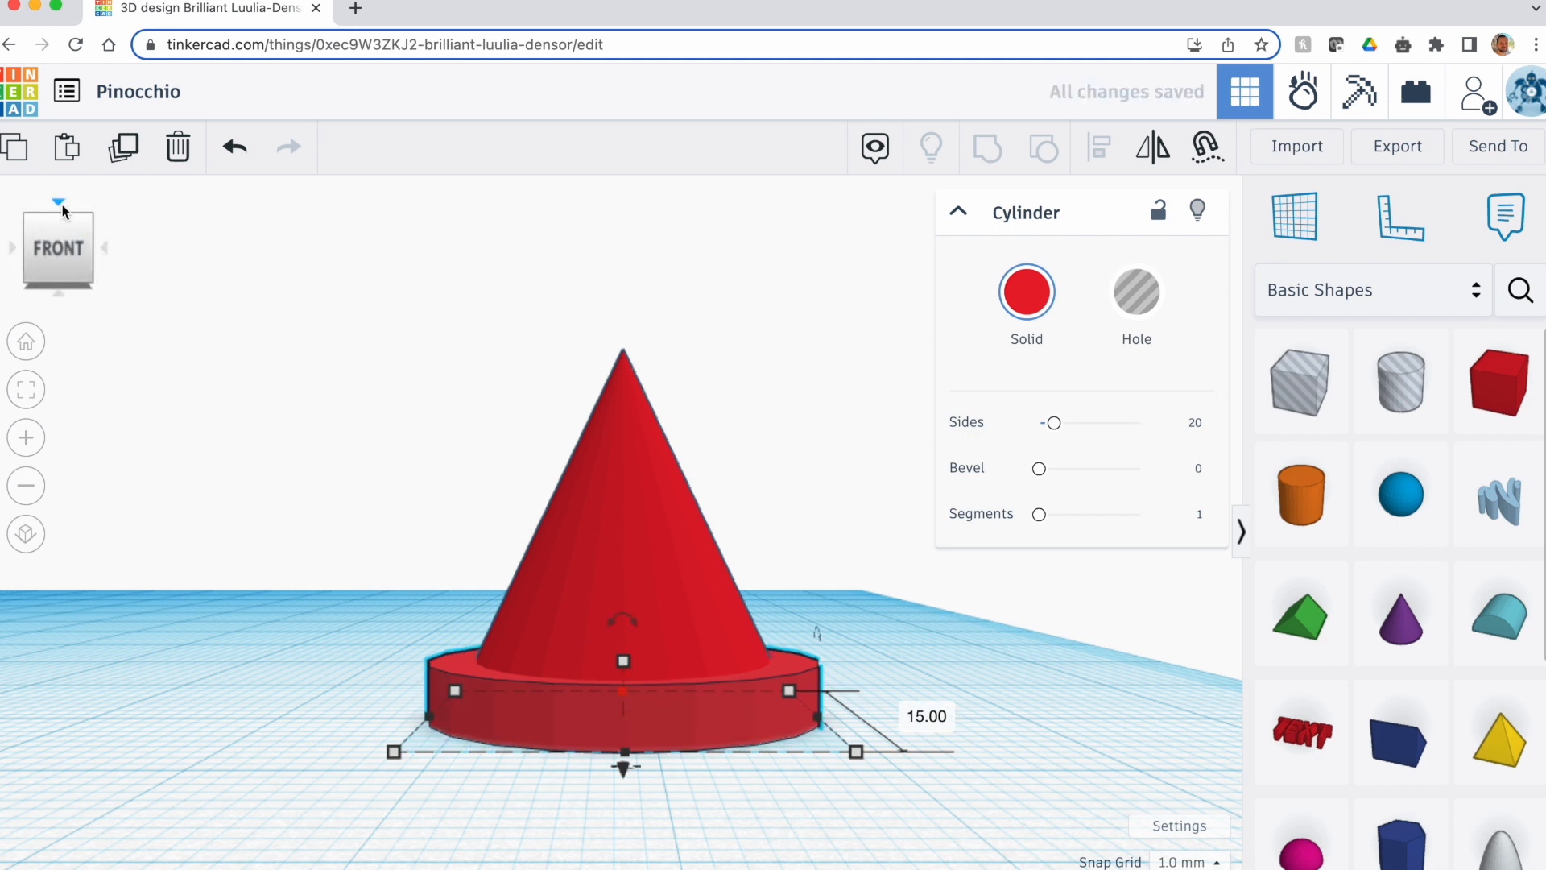
pyautogui.click(62, 207)
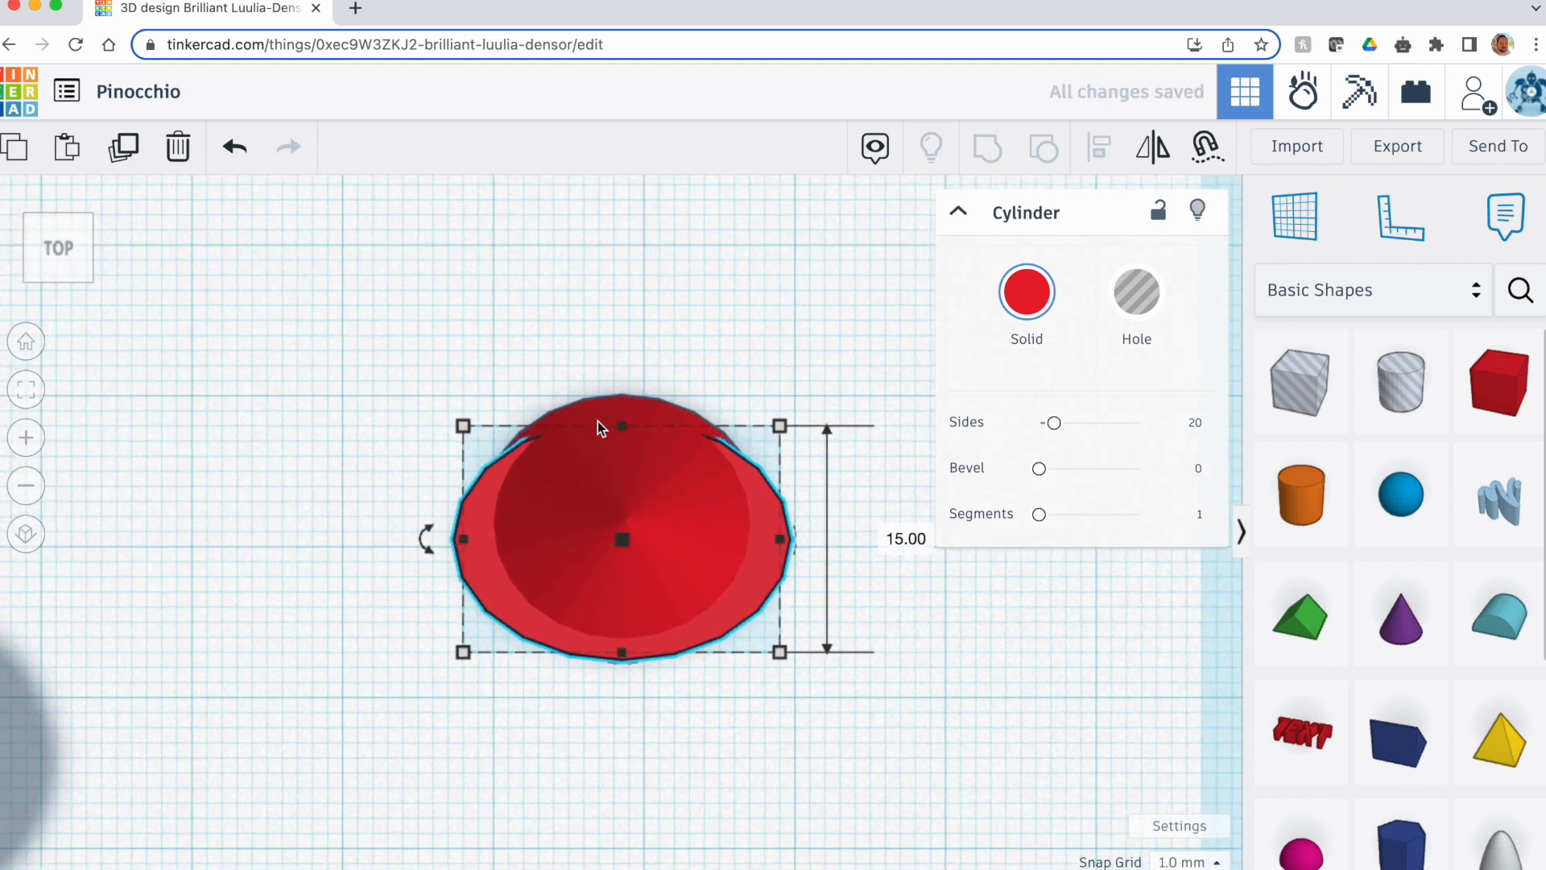
pyautogui.moveTo(620, 428); pyautogui.dragTo(620, 399)
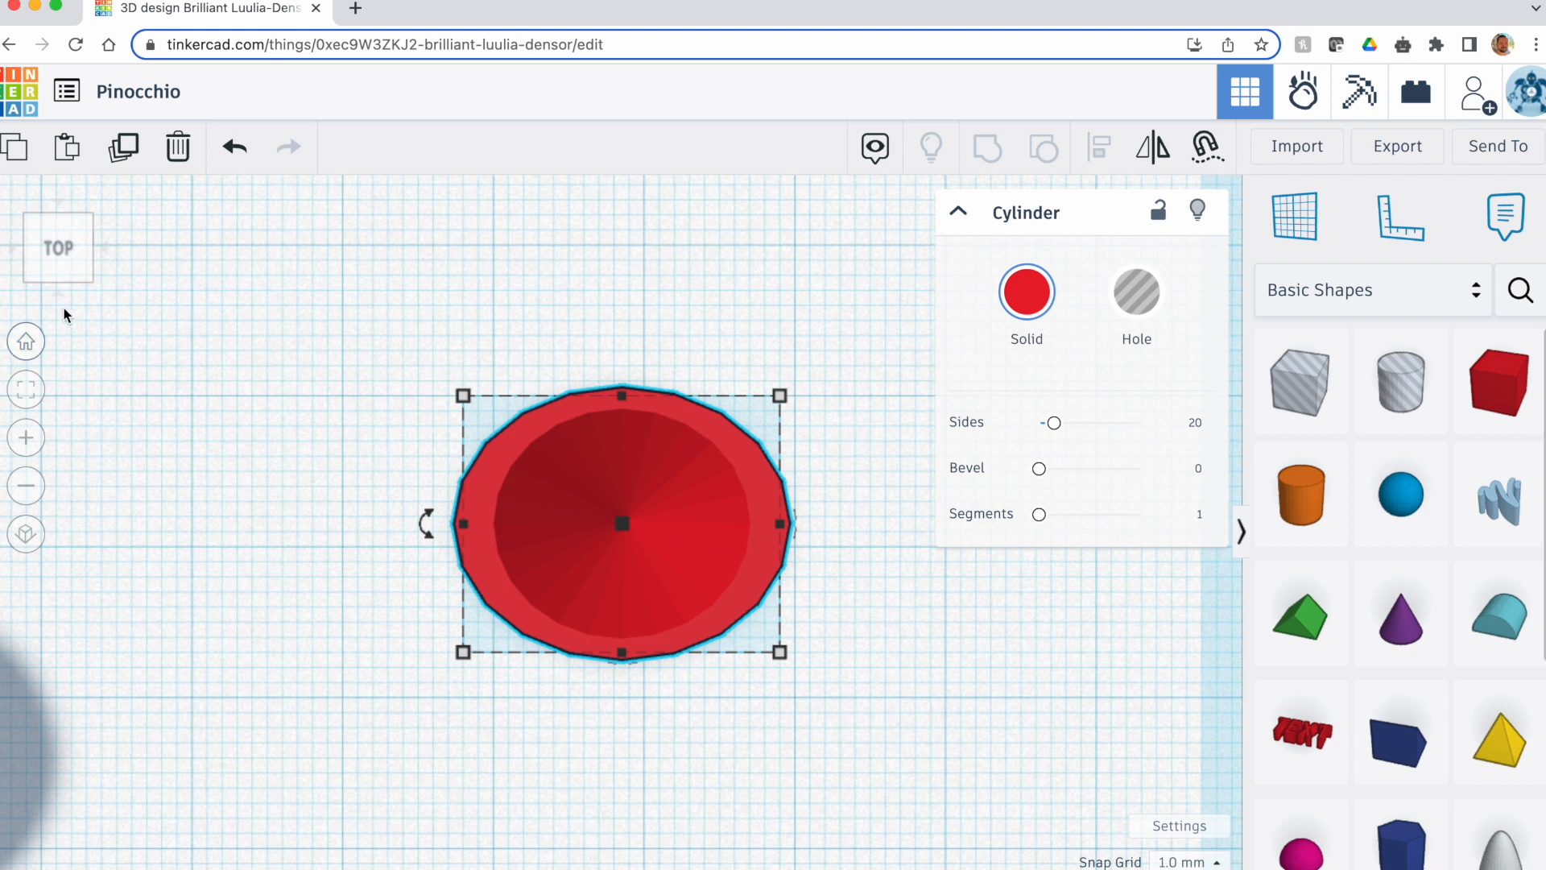
# Switch to an orthographic view and group the red cone with the brim cylinder beneath it
pyautogui.click(56, 295)
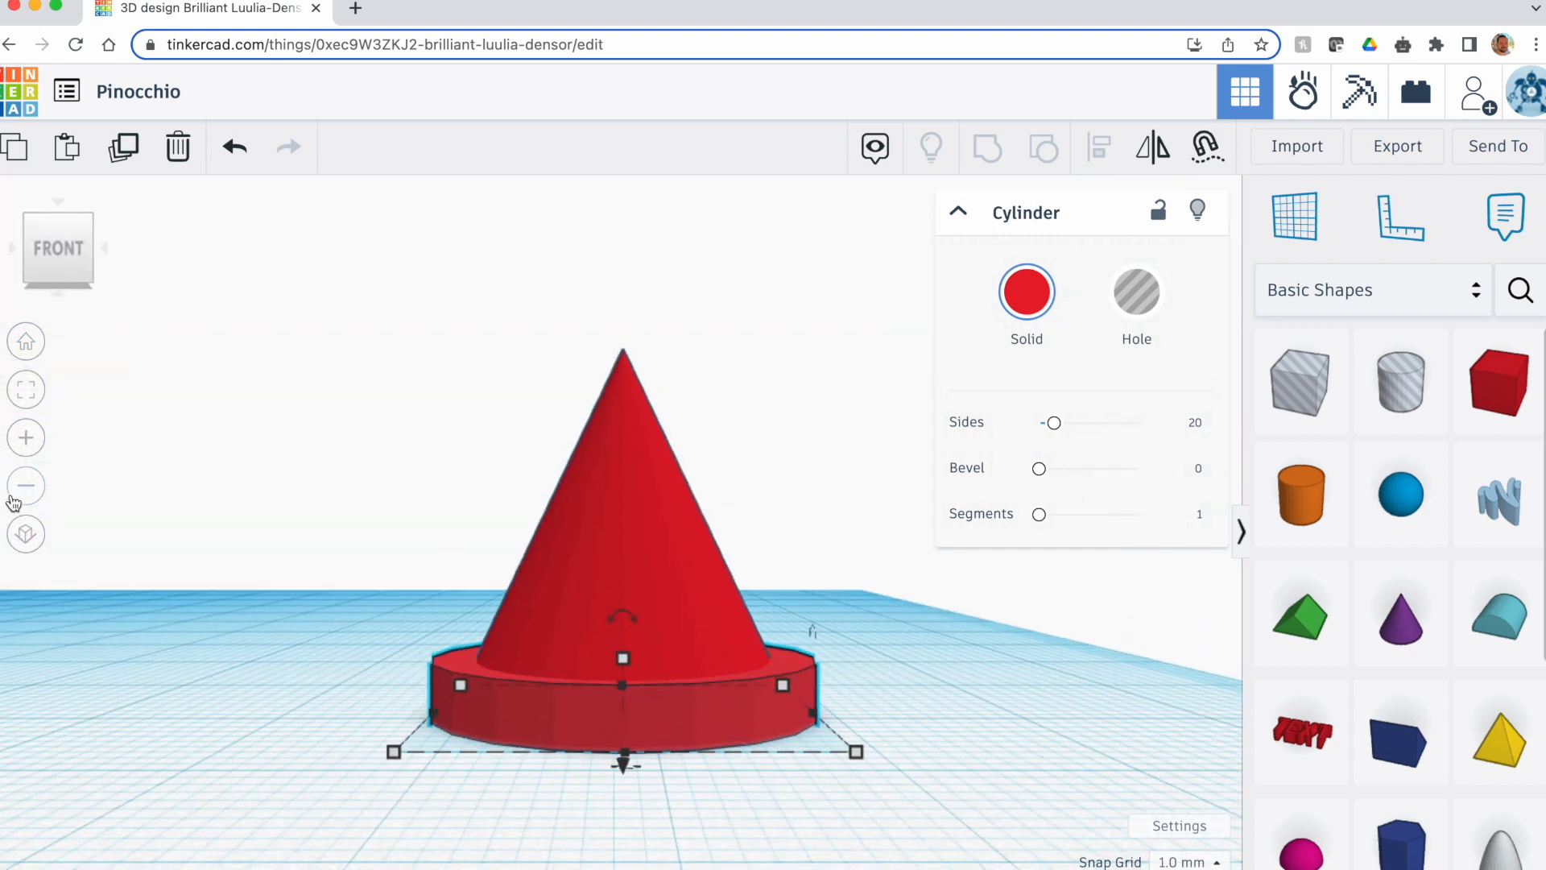
pyautogui.click(26, 533)
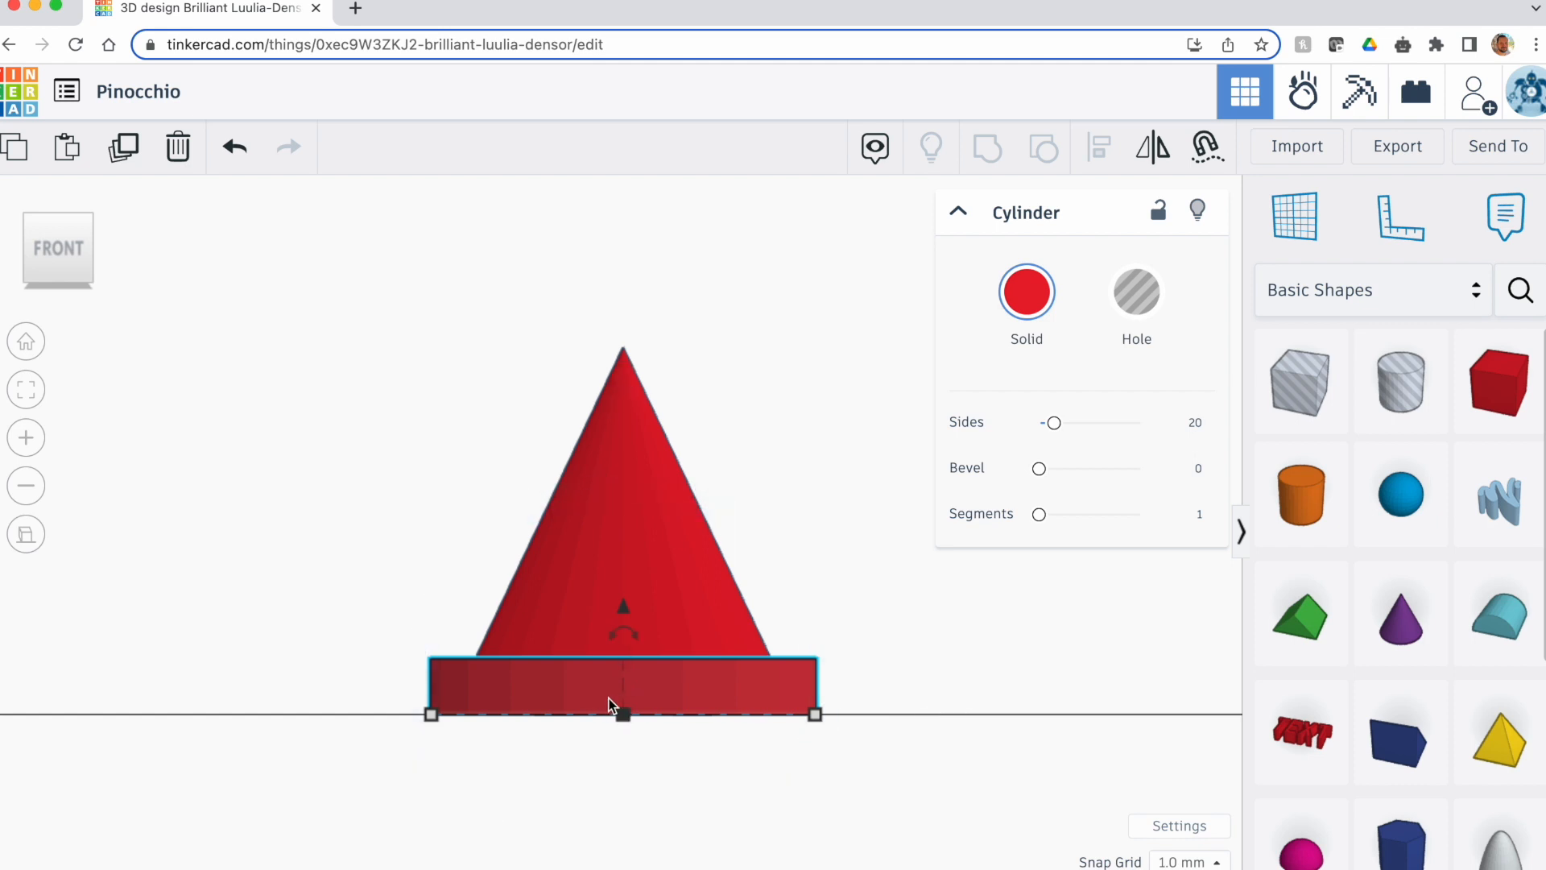
pyautogui.moveTo(622, 715)
pyautogui.mouseDown()
pyautogui.moveTo(623, 690)
pyautogui.moveTo(622, 717)
pyautogui.mouseUp()
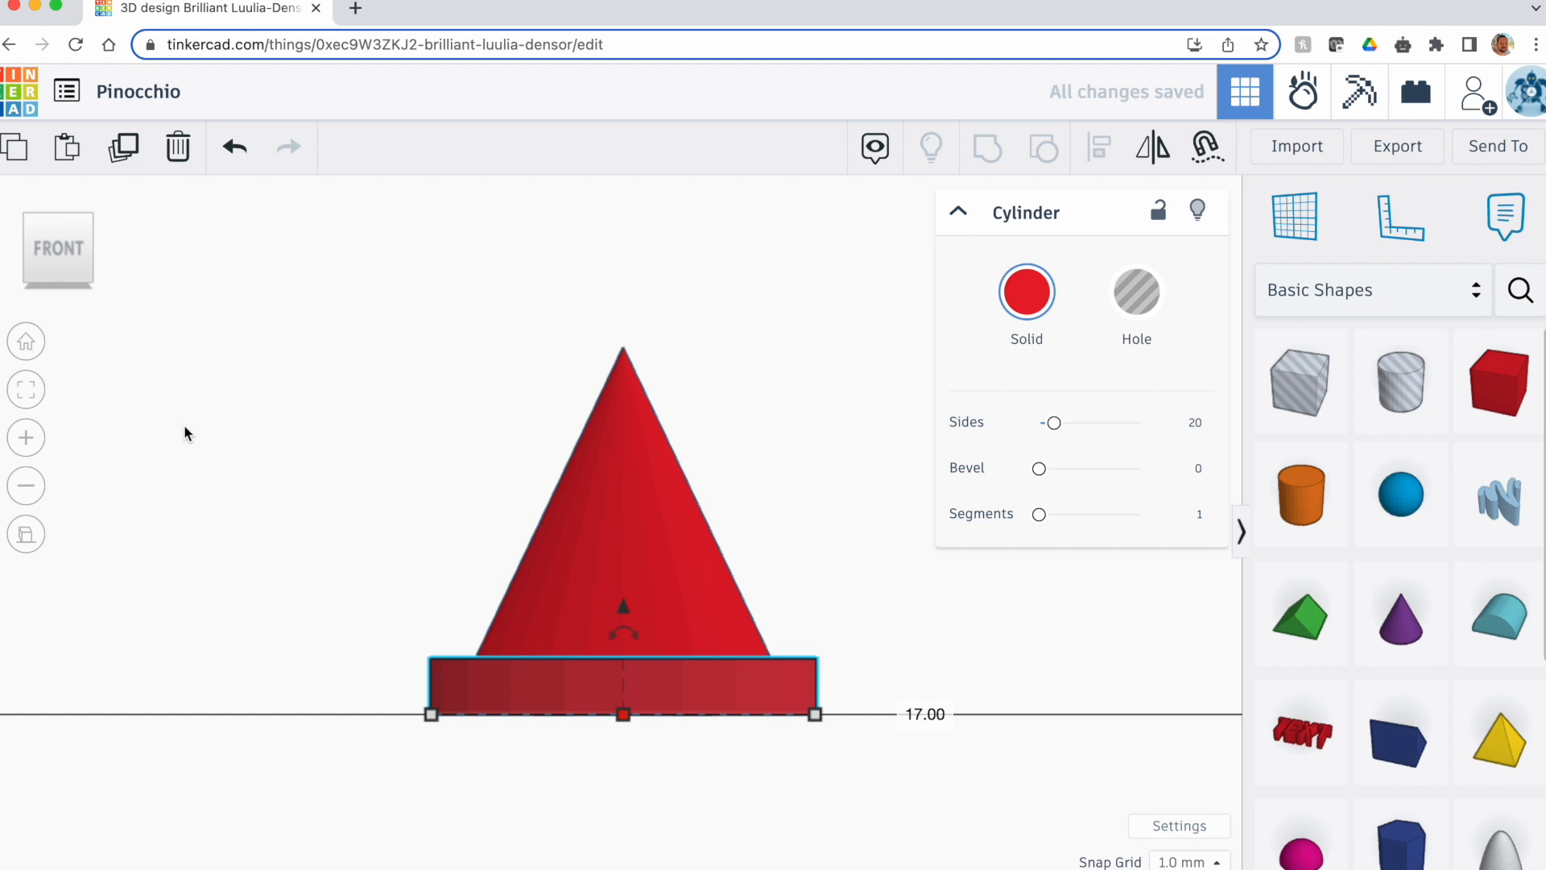
pyautogui.click(27, 343)
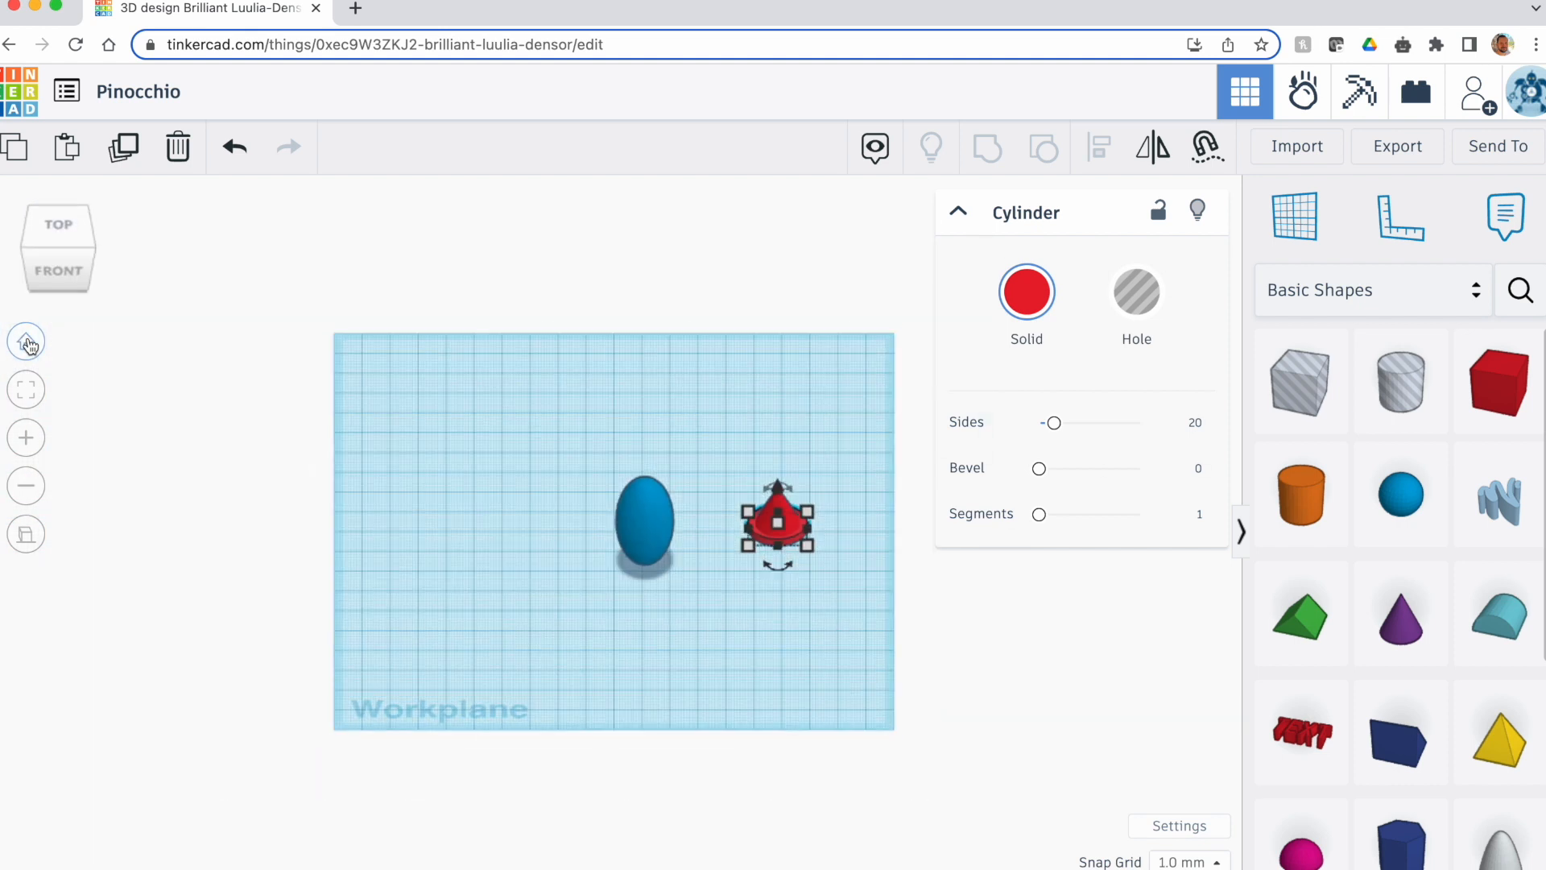
pyautogui.click(380, 539)
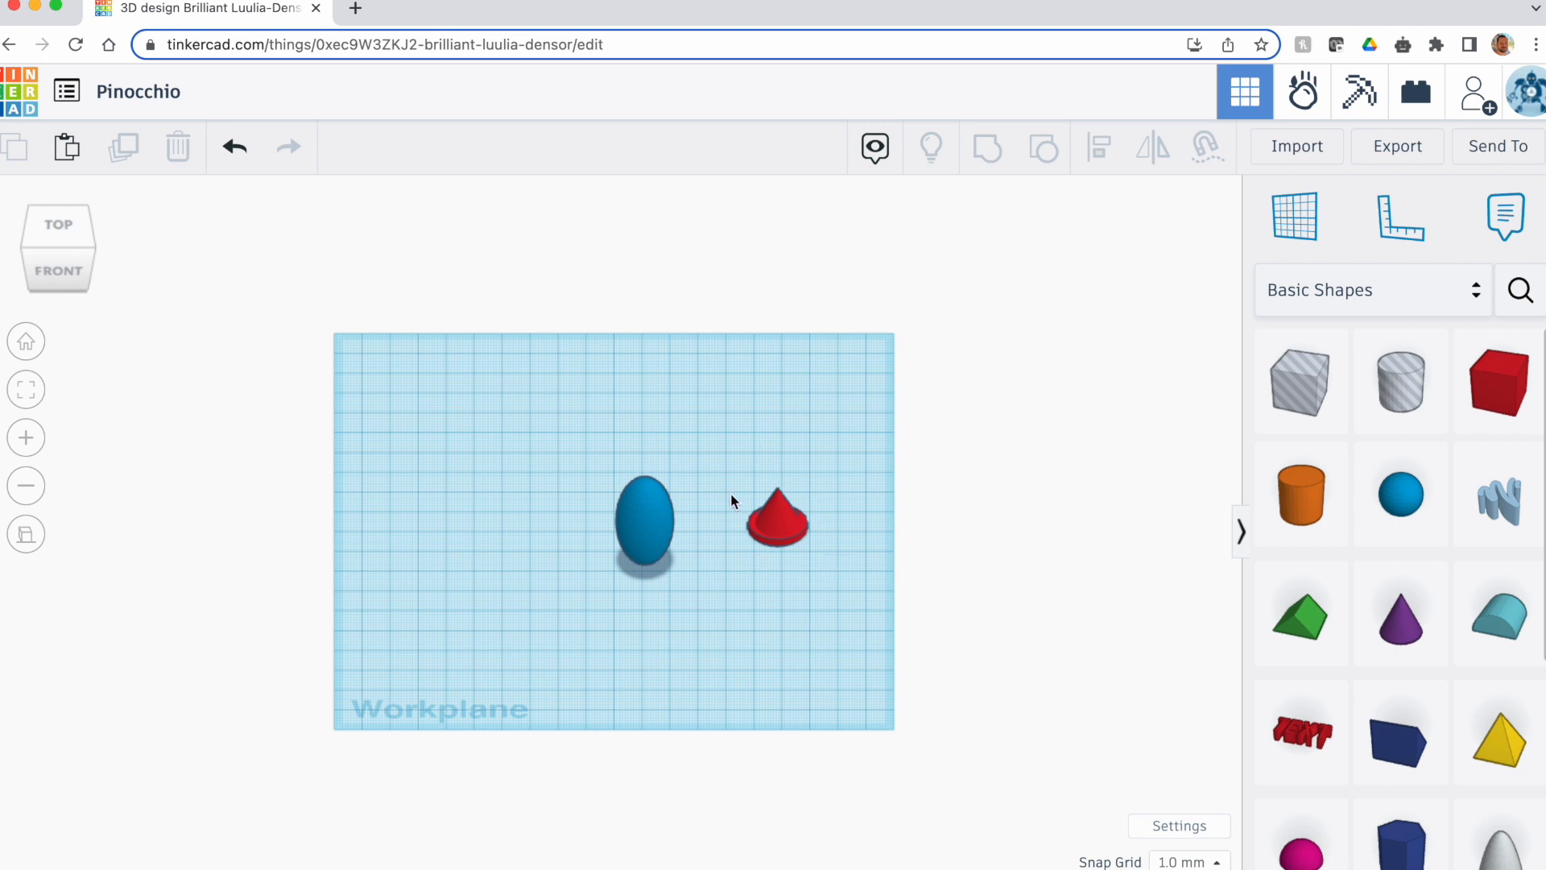
pyautogui.moveTo(722, 468); pyautogui.dragTo(837, 577)
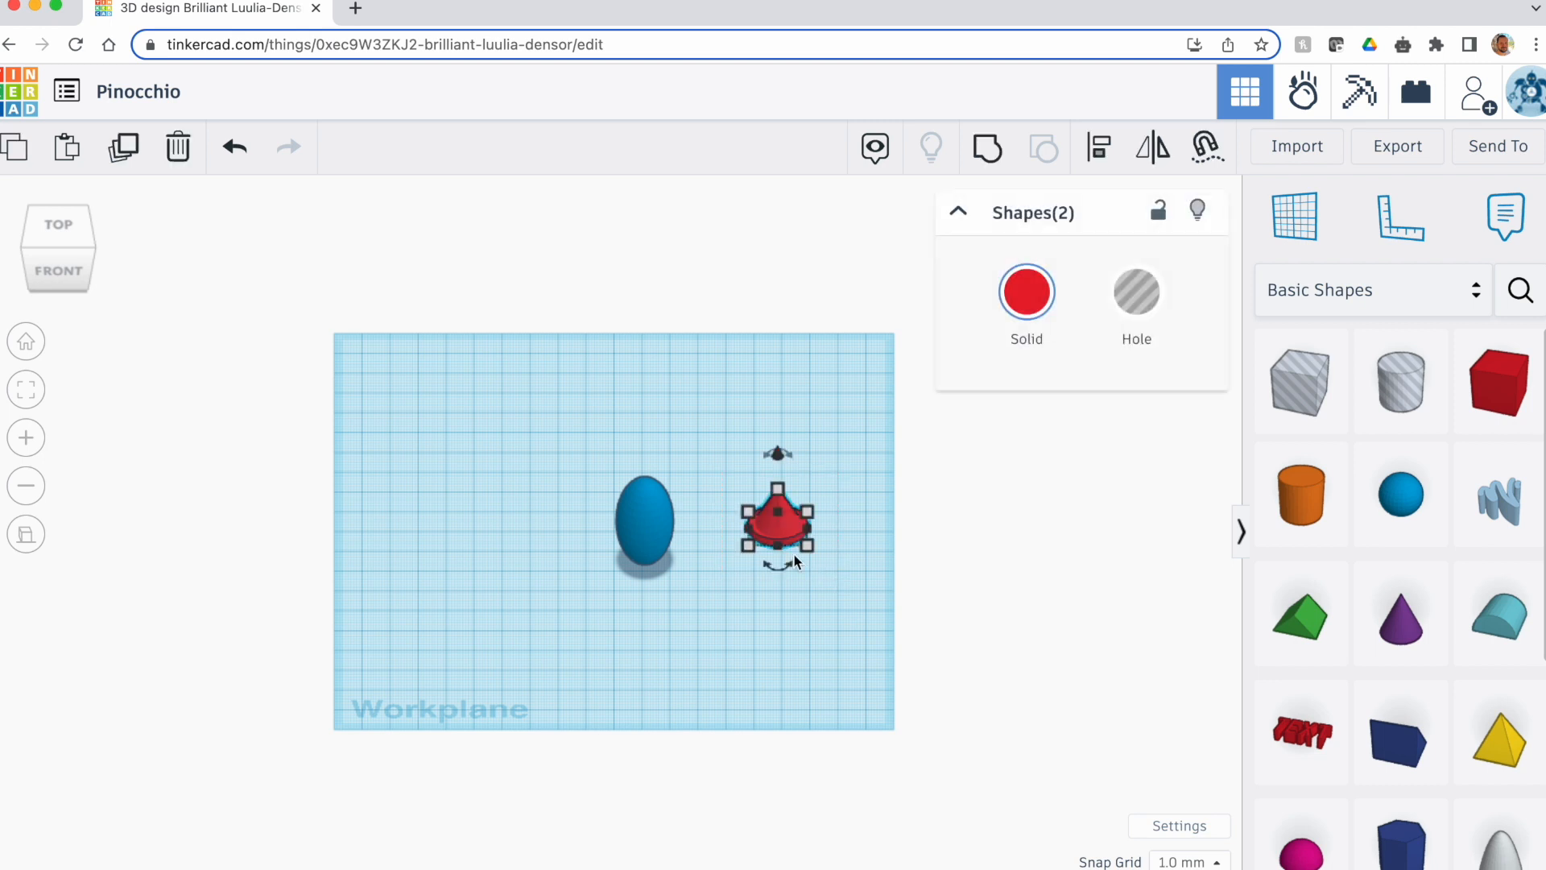
pyautogui.click(990, 147)
pyautogui.click(634, 333)
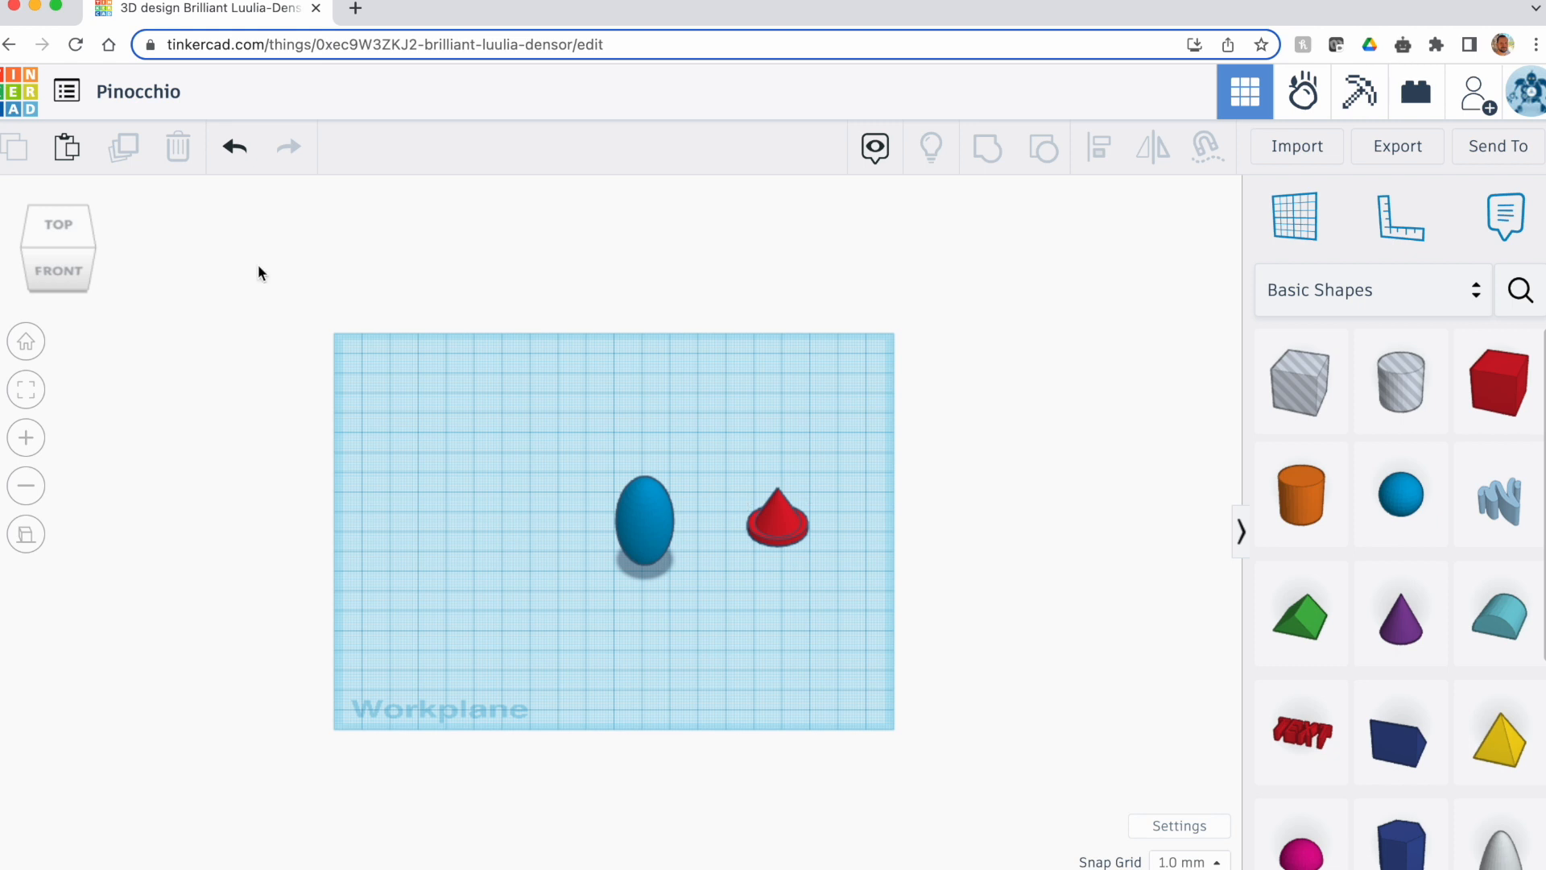
# Raise the grouped red hat 38 mm above the workplane
pyautogui.click(55, 271)
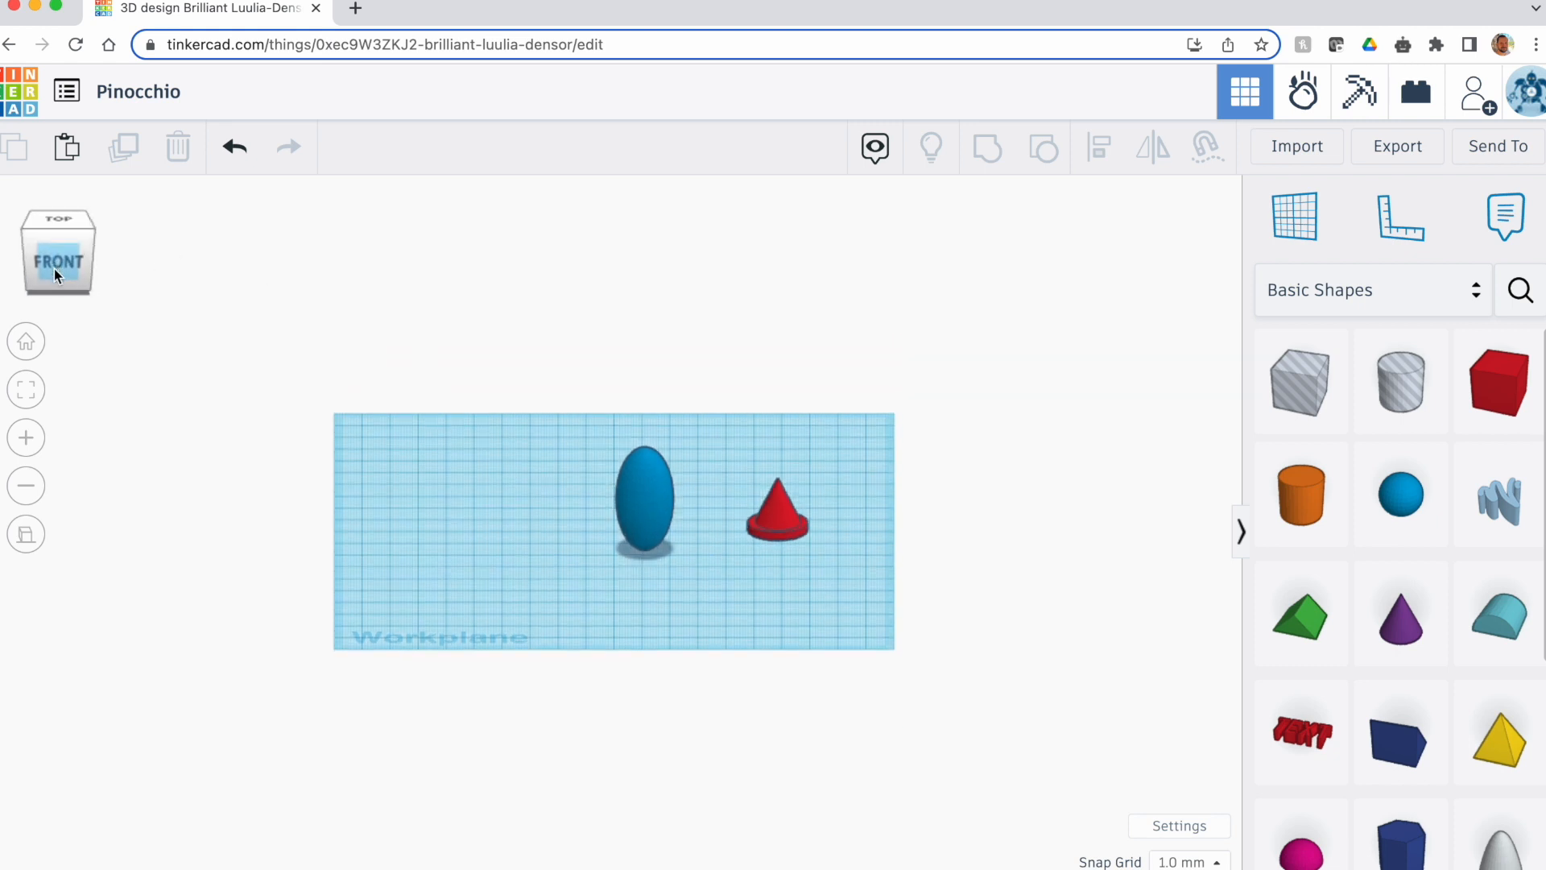
pyautogui.click(777, 505)
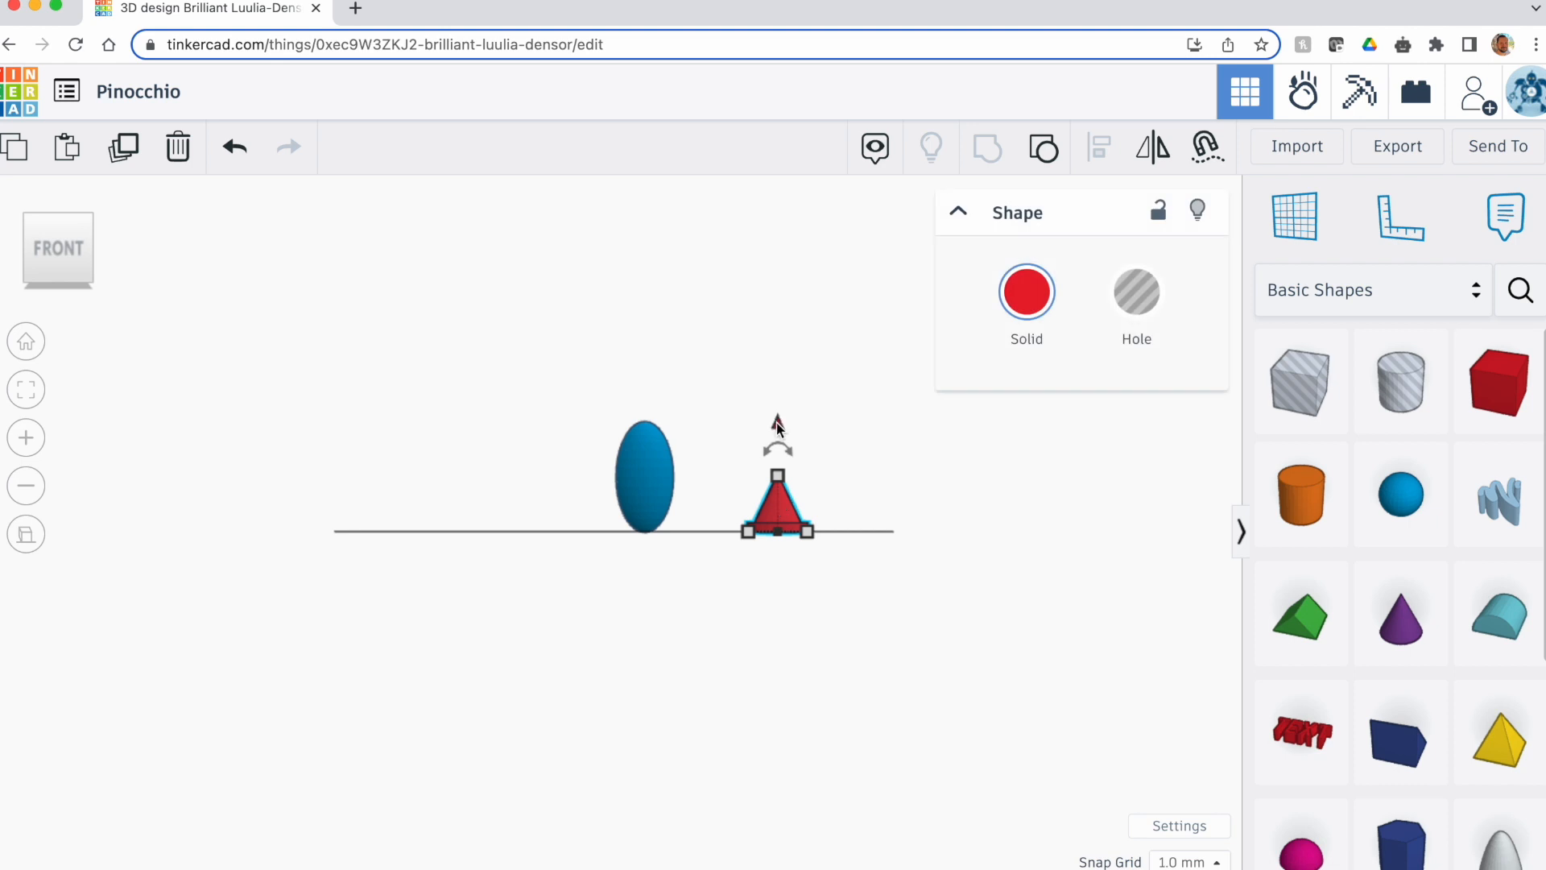
pyautogui.moveTo(778, 422); pyautogui.dragTo(789, 316)
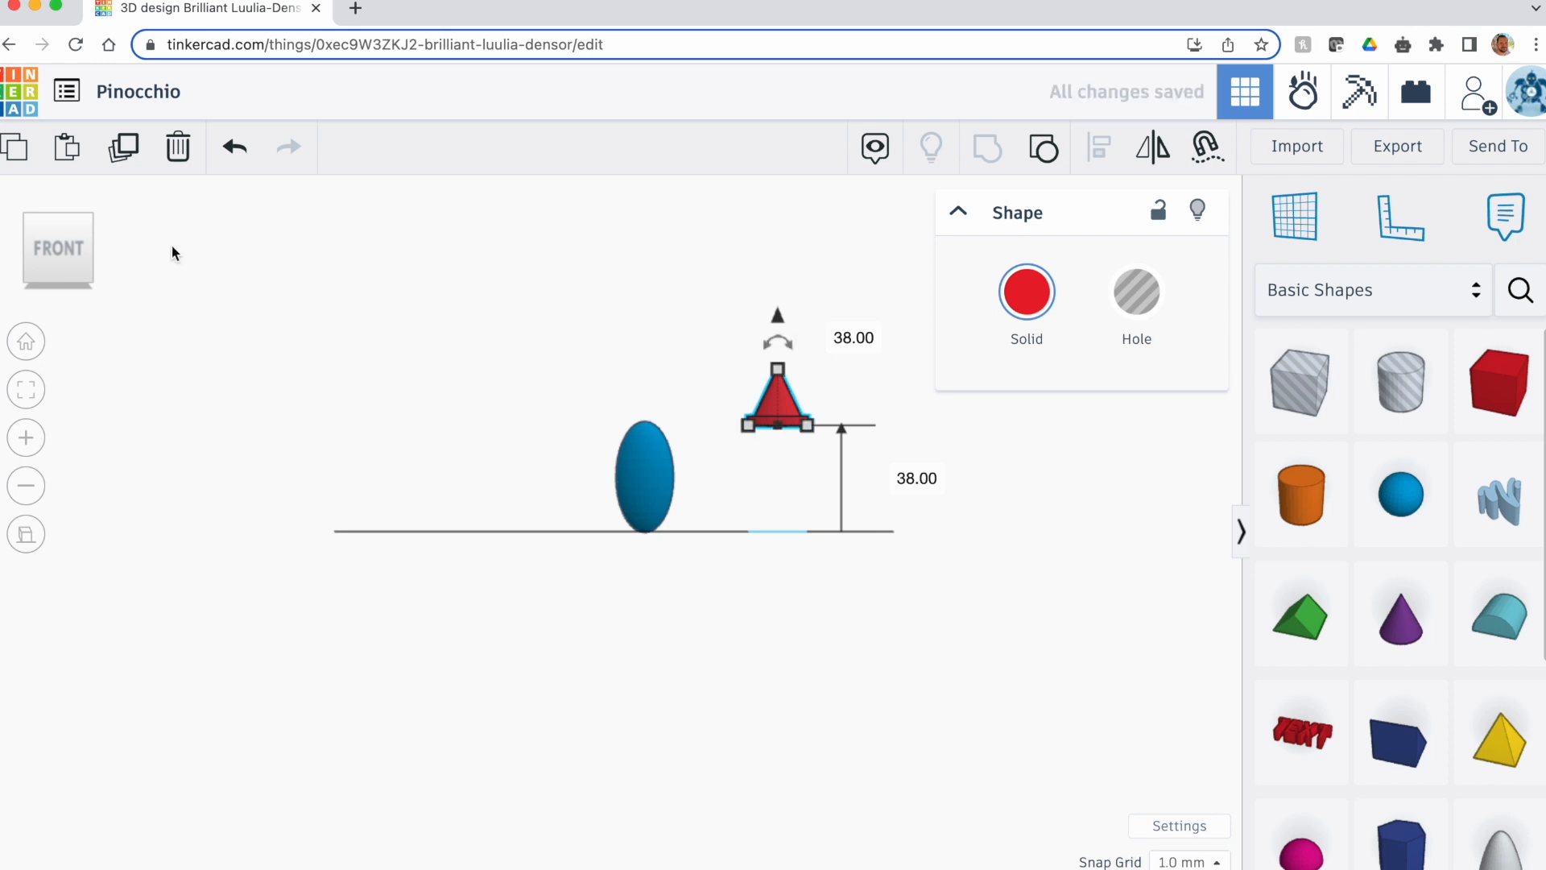
# Move the hat directly over the blue egg-shaped head and lower it to 34 mm above the workplane
pyautogui.click(60, 203)
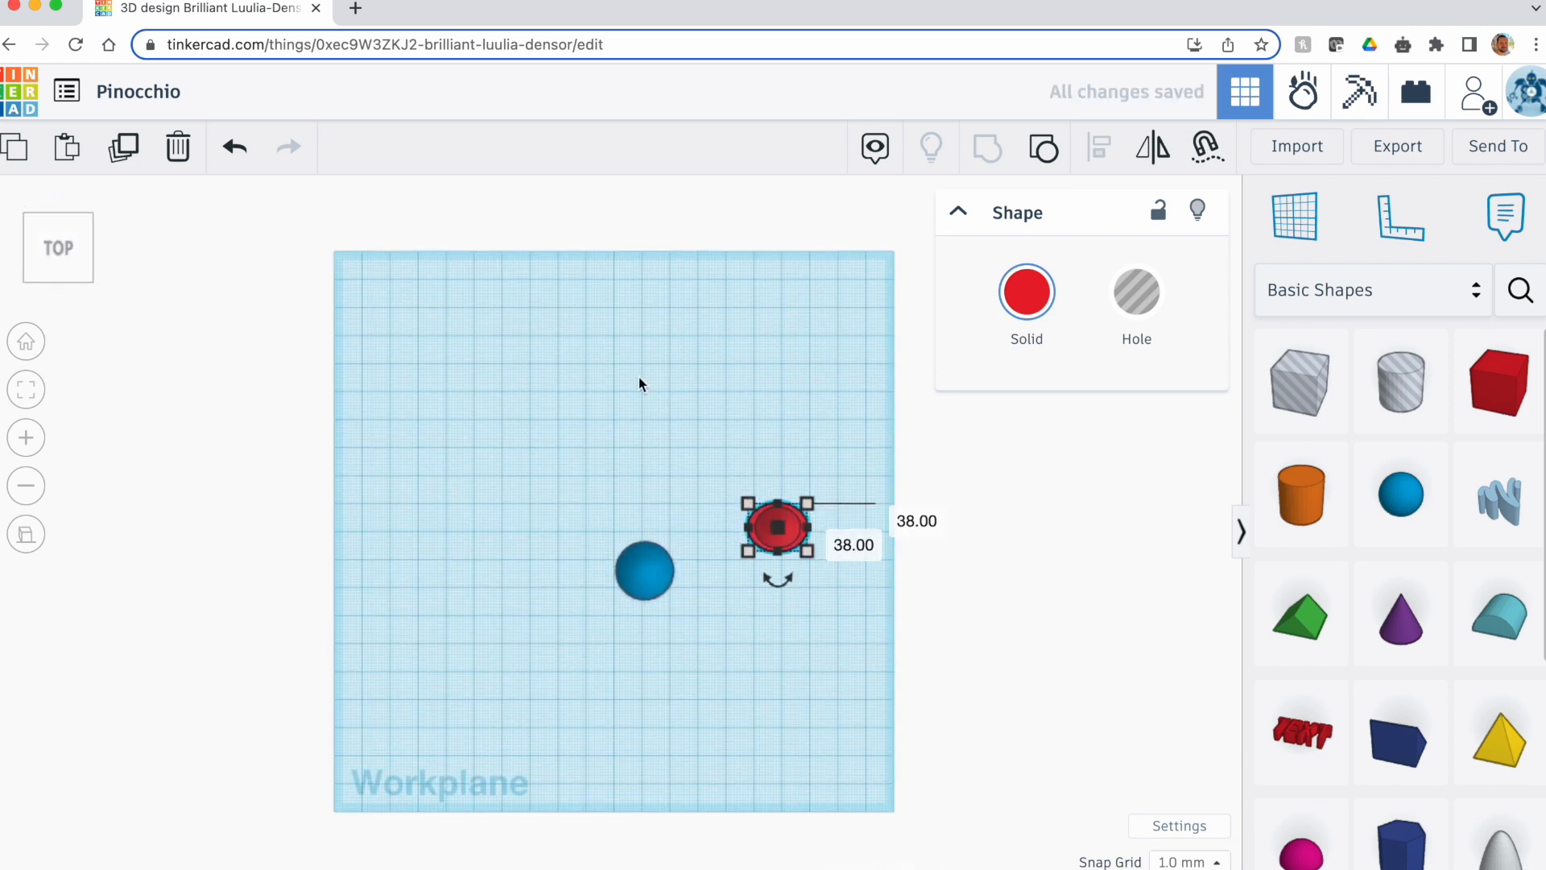
pyautogui.moveTo(791, 517); pyautogui.dragTo(659, 559)
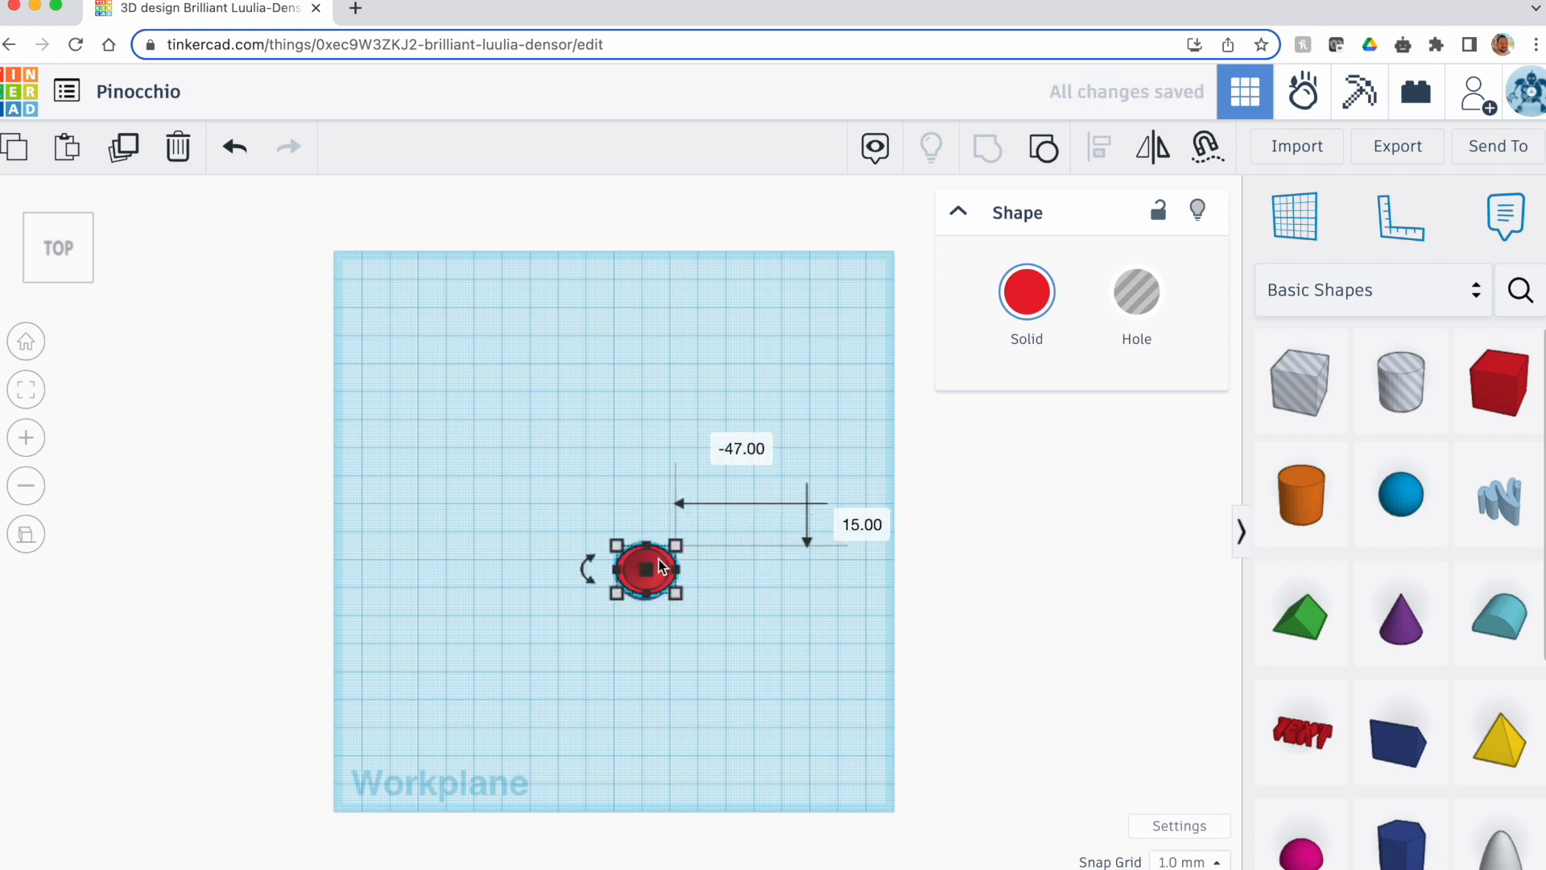
pyautogui.click(61, 295)
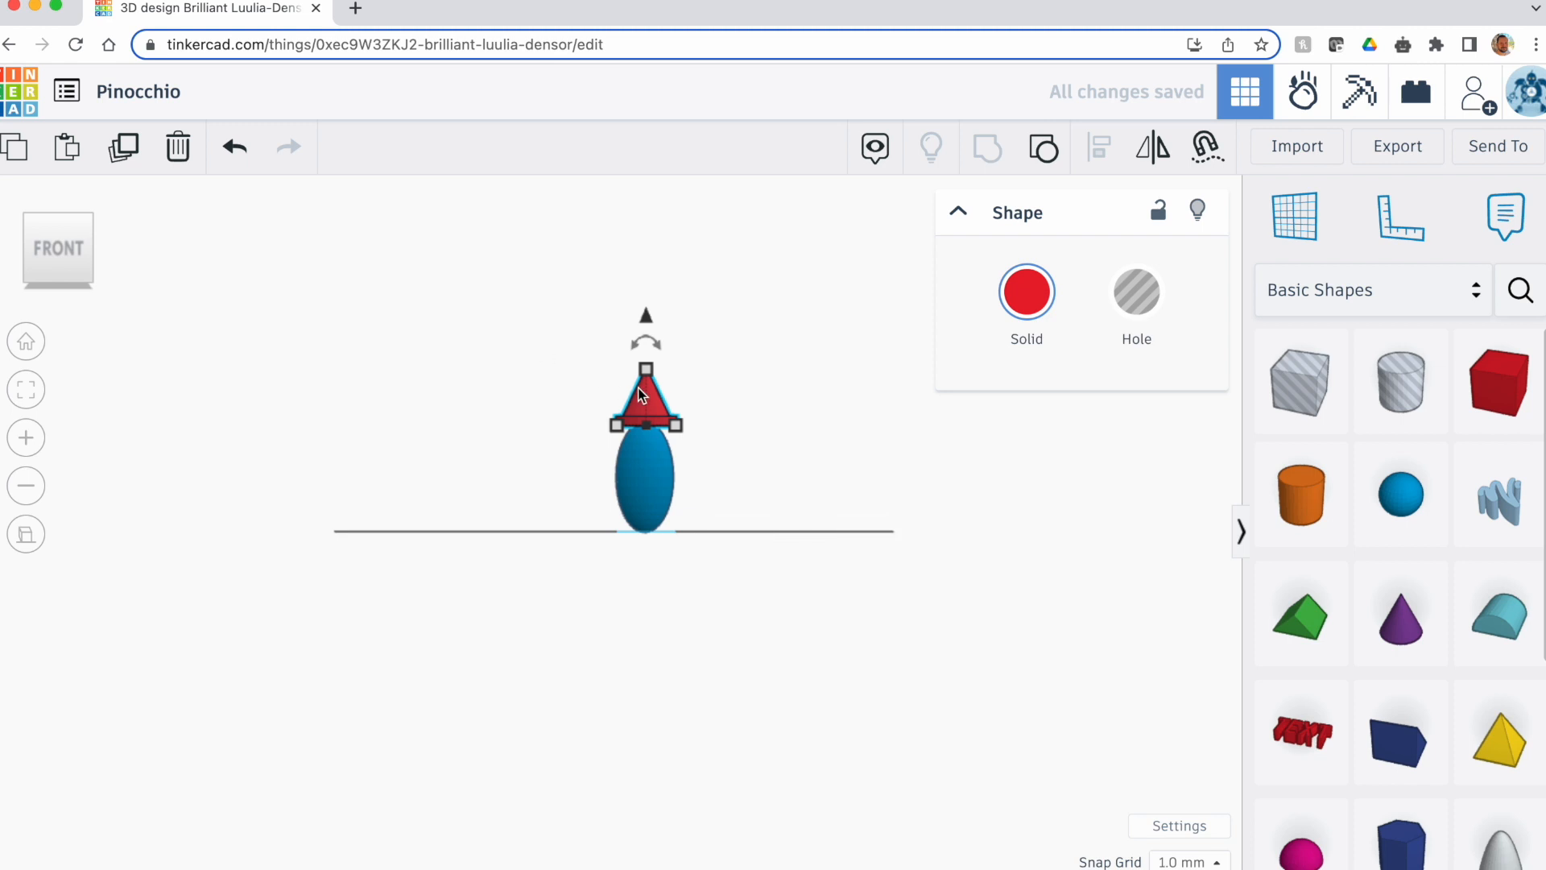
pyautogui.moveTo(645, 319); pyautogui.dragTo(645, 326)
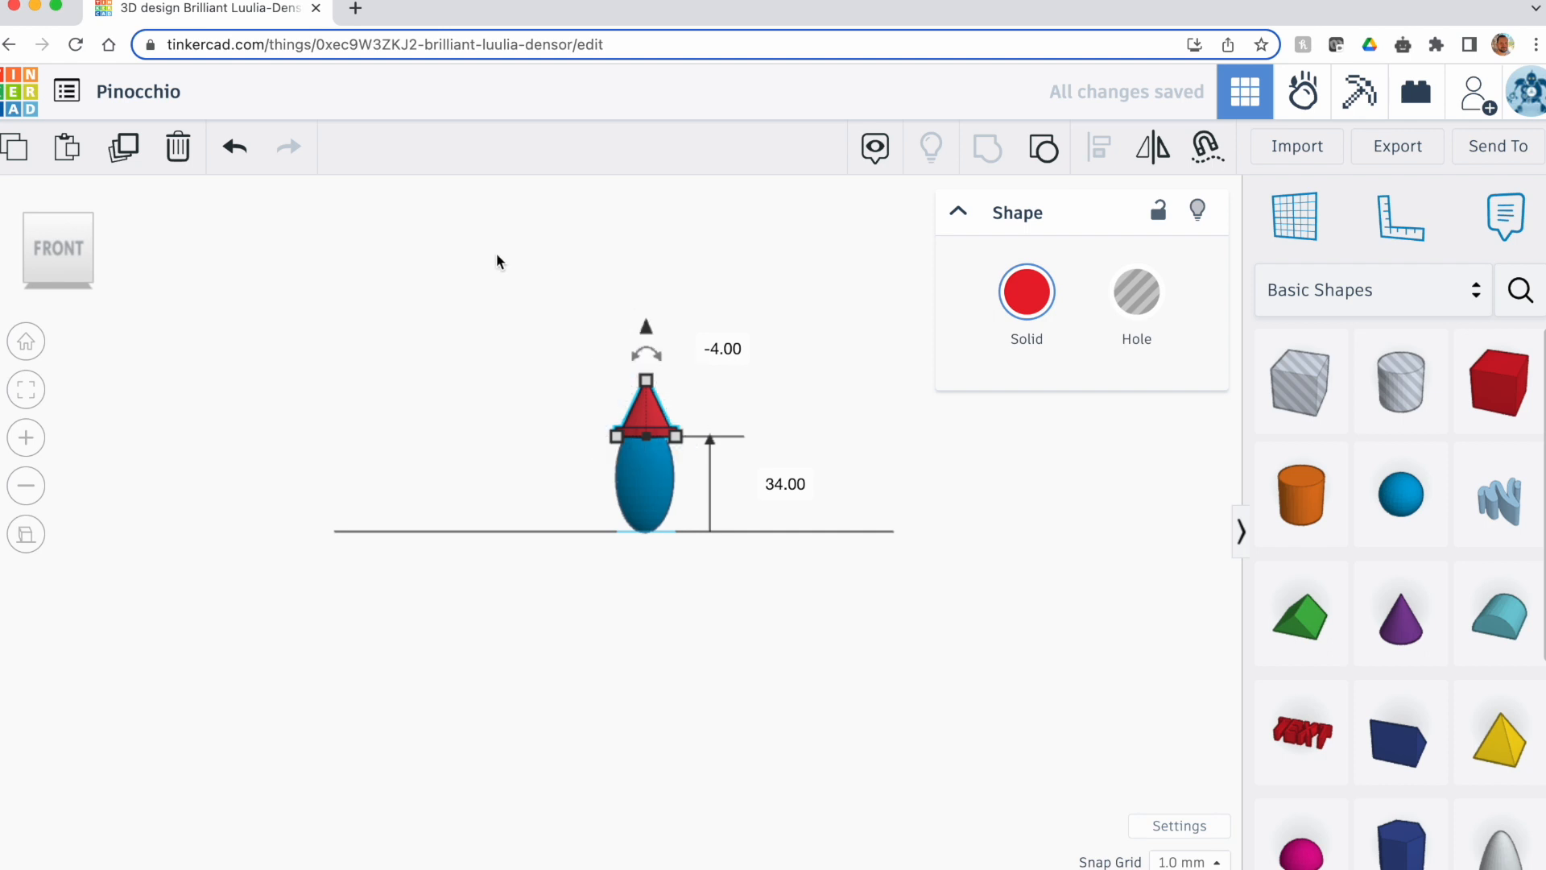
# Tilt the hat clockwise as seen from the front so that it sits at a slant on the head
pyautogui.moveTo(651, 354); pyautogui.dragTo(659, 361)
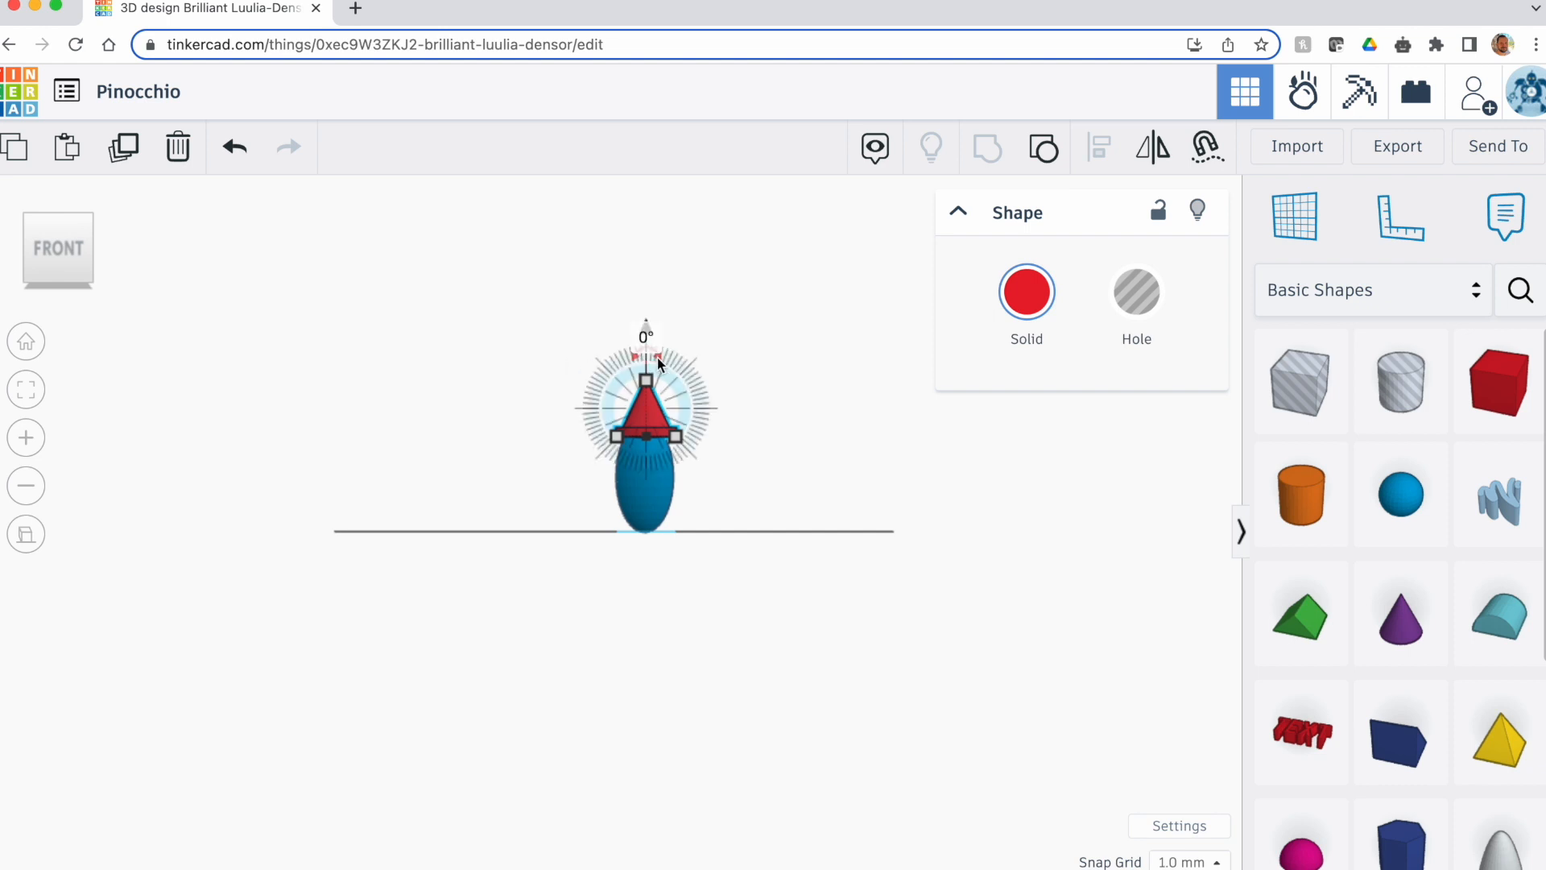
pyautogui.moveTo(658, 363); pyautogui.dragTo(652, 419)
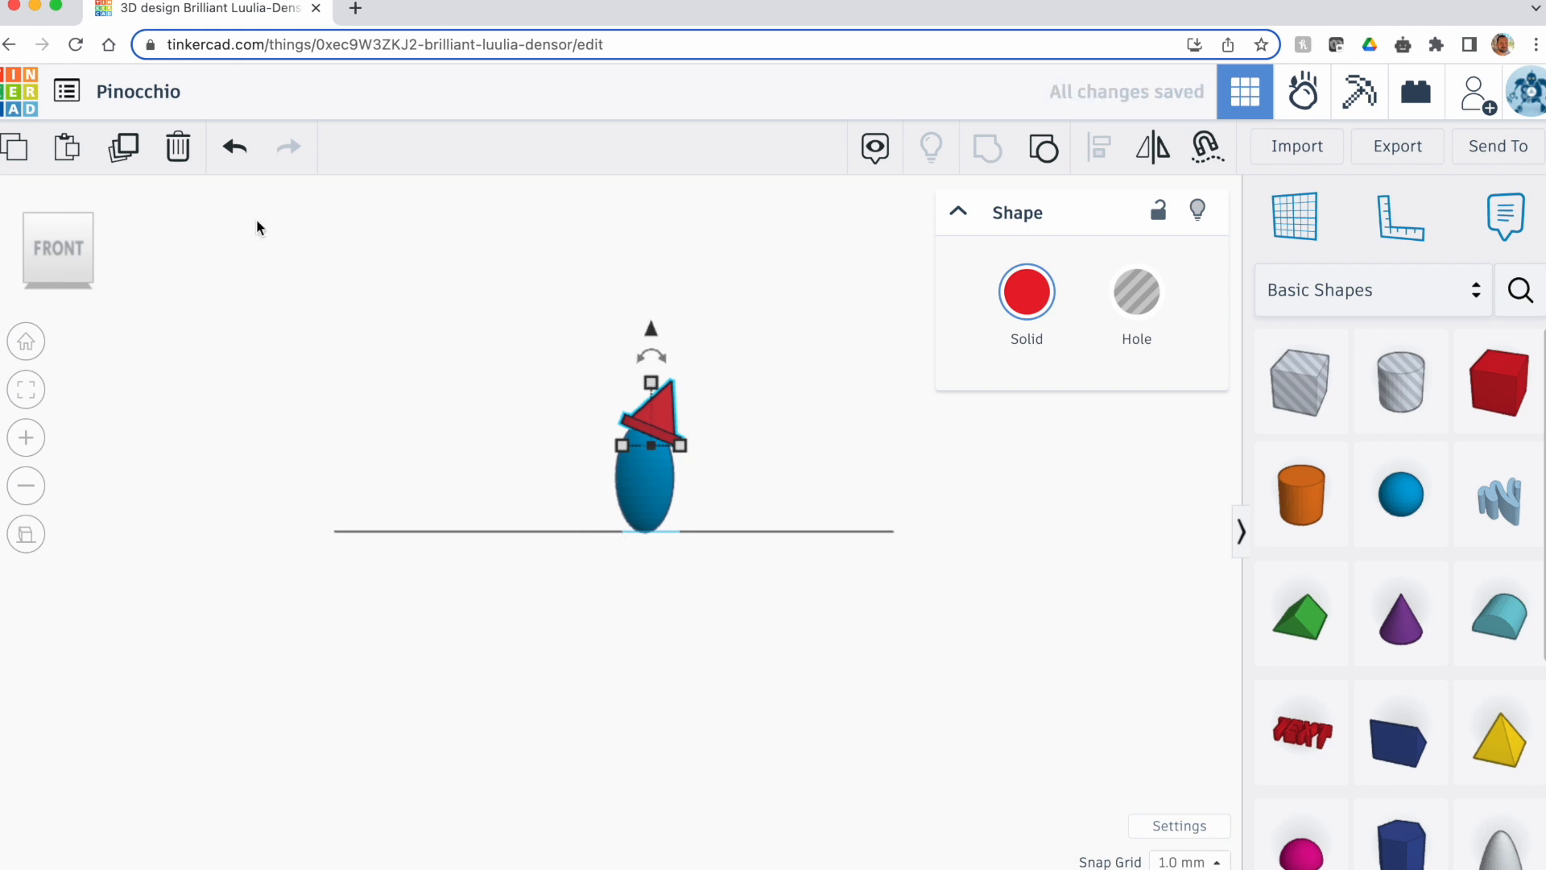
pyautogui.click(58, 203)
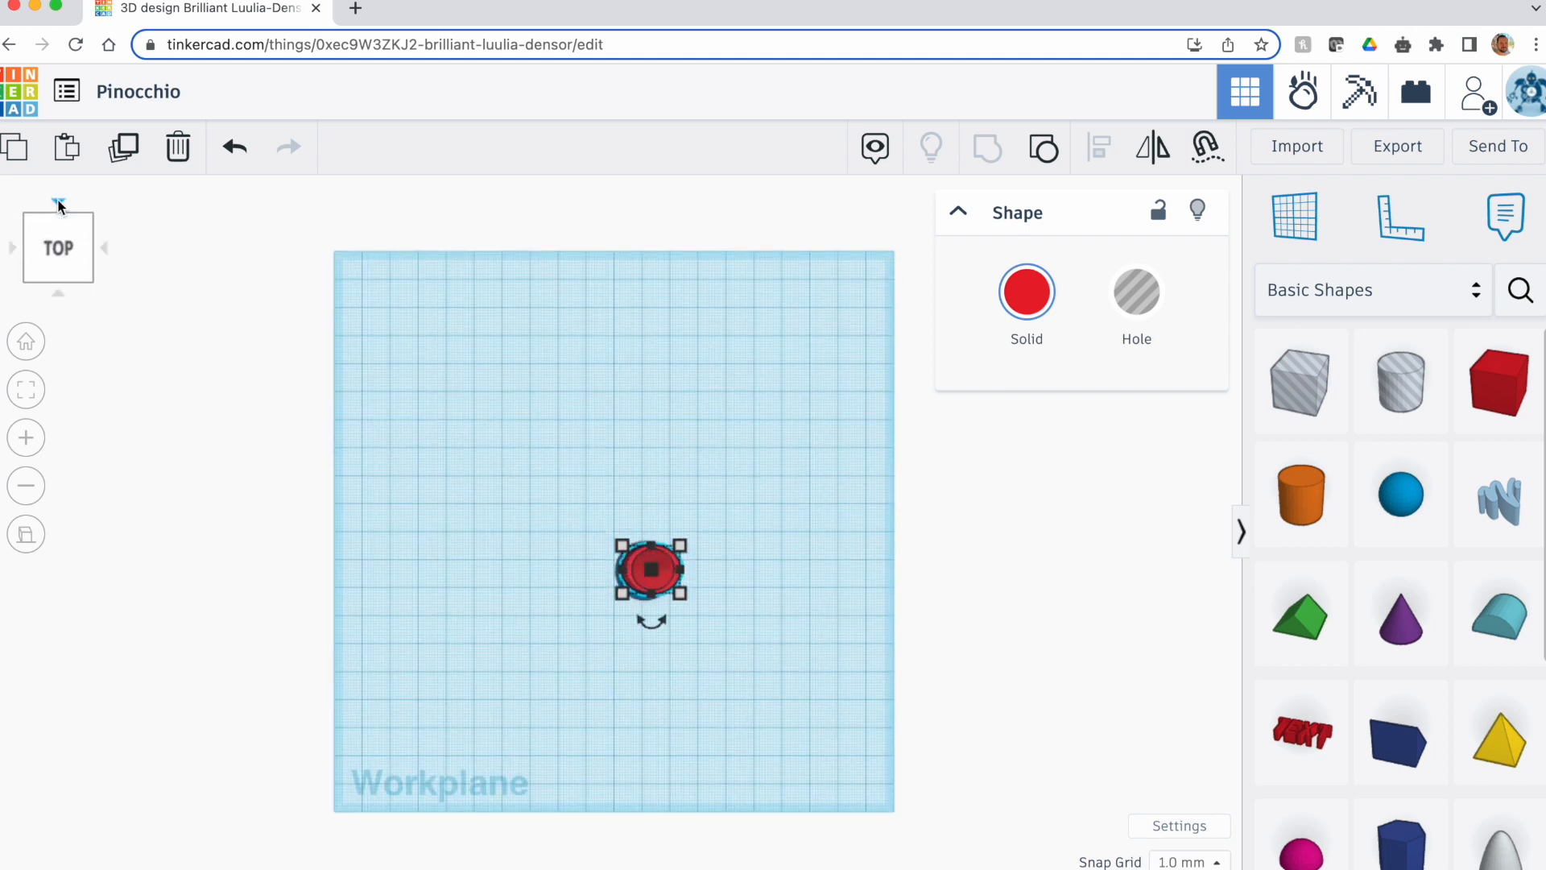
pyautogui.click(108, 243)
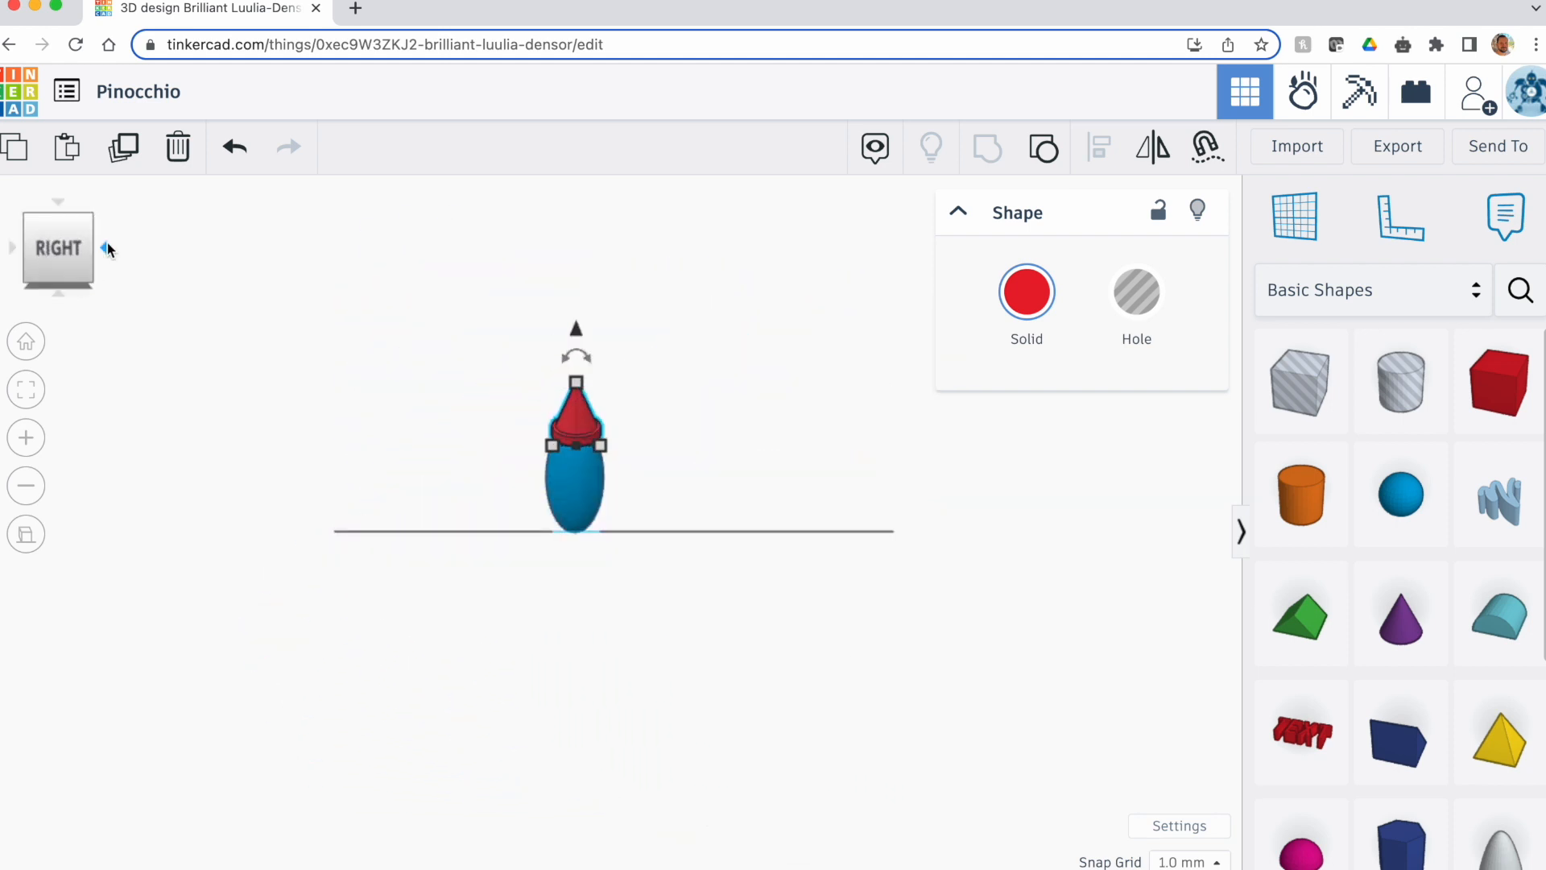
pyautogui.click(54, 282)
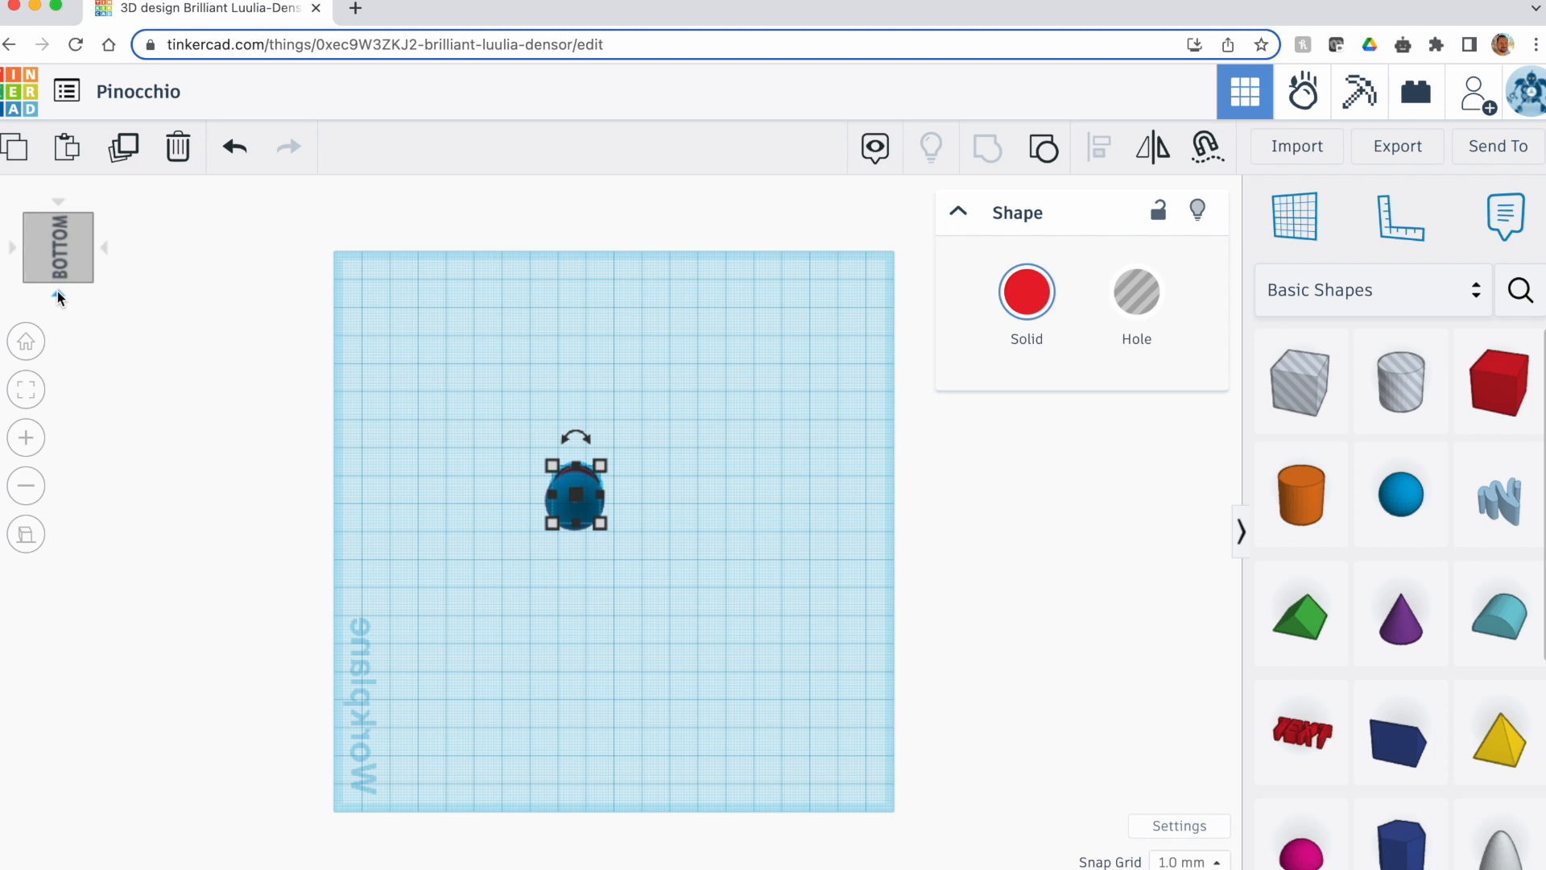
pyautogui.click(24, 258)
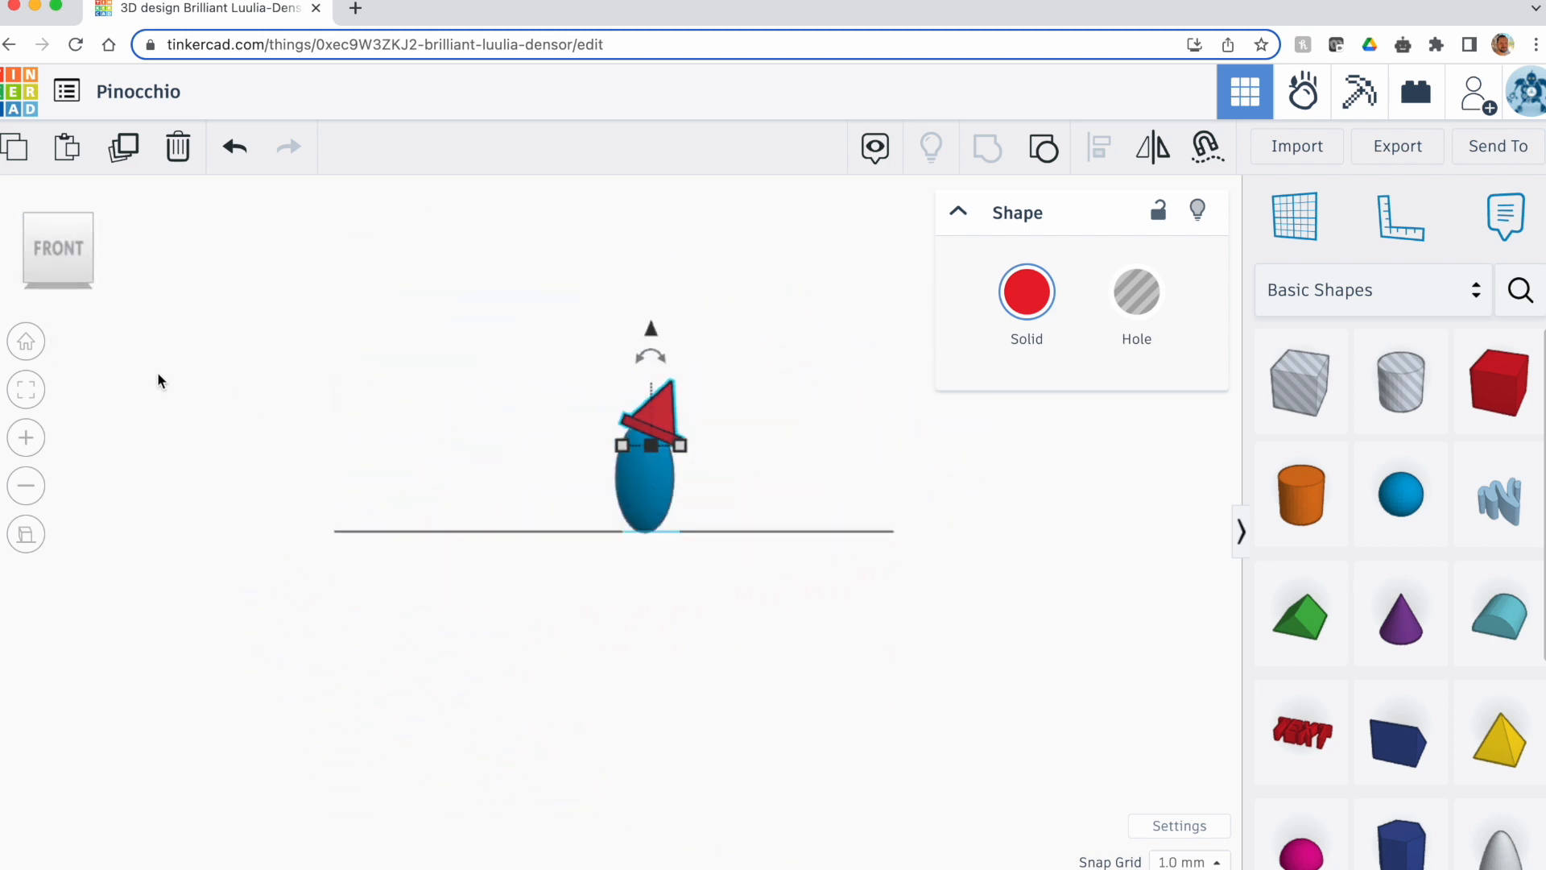
pyautogui.click(26, 340)
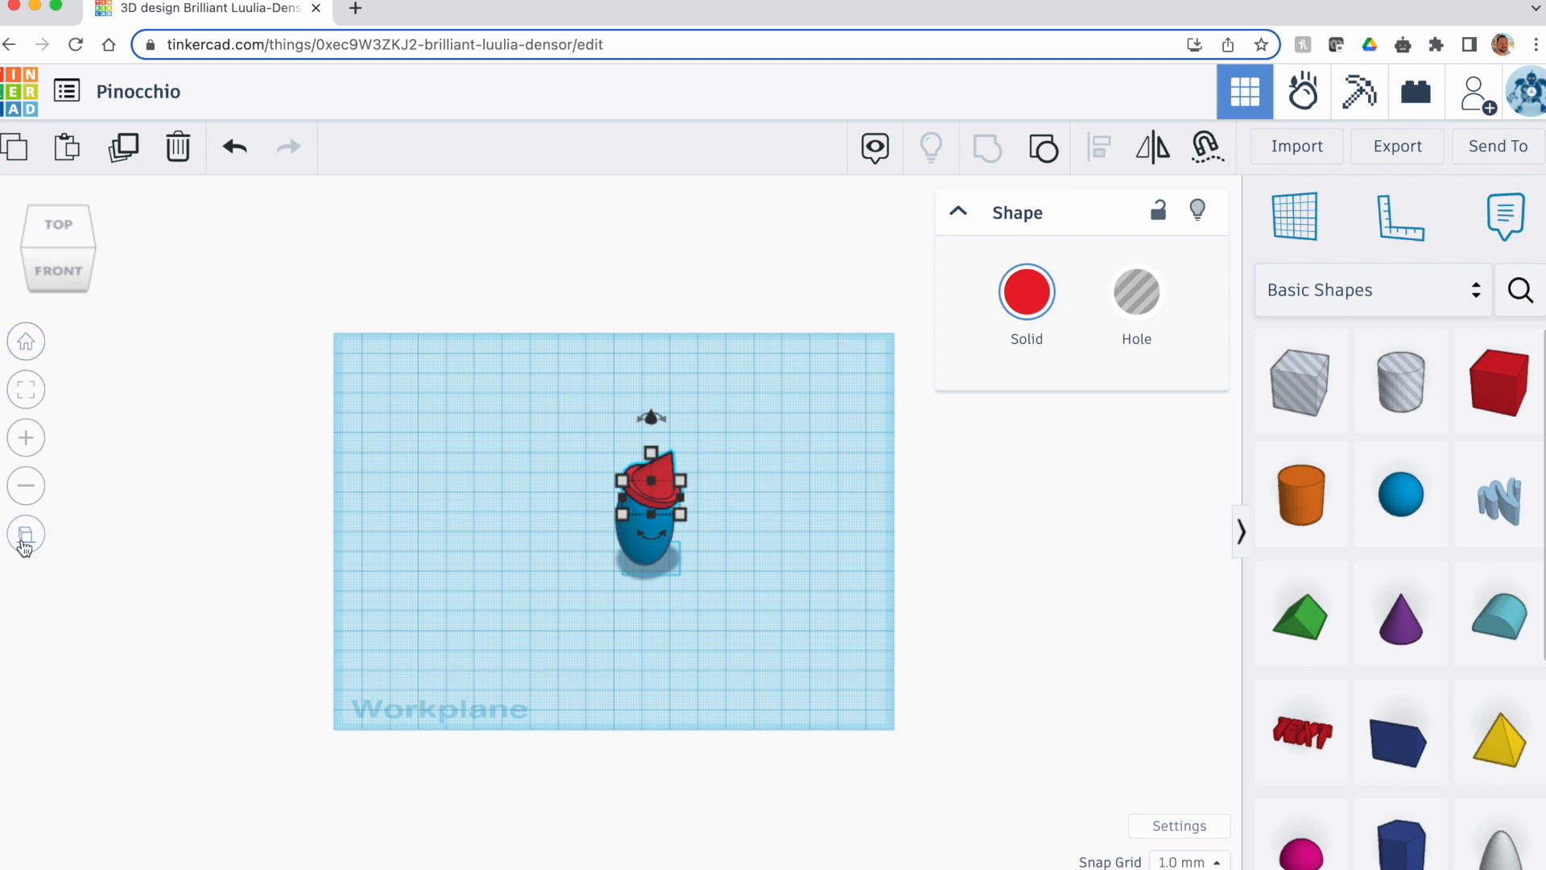
pyautogui.click(550, 528)
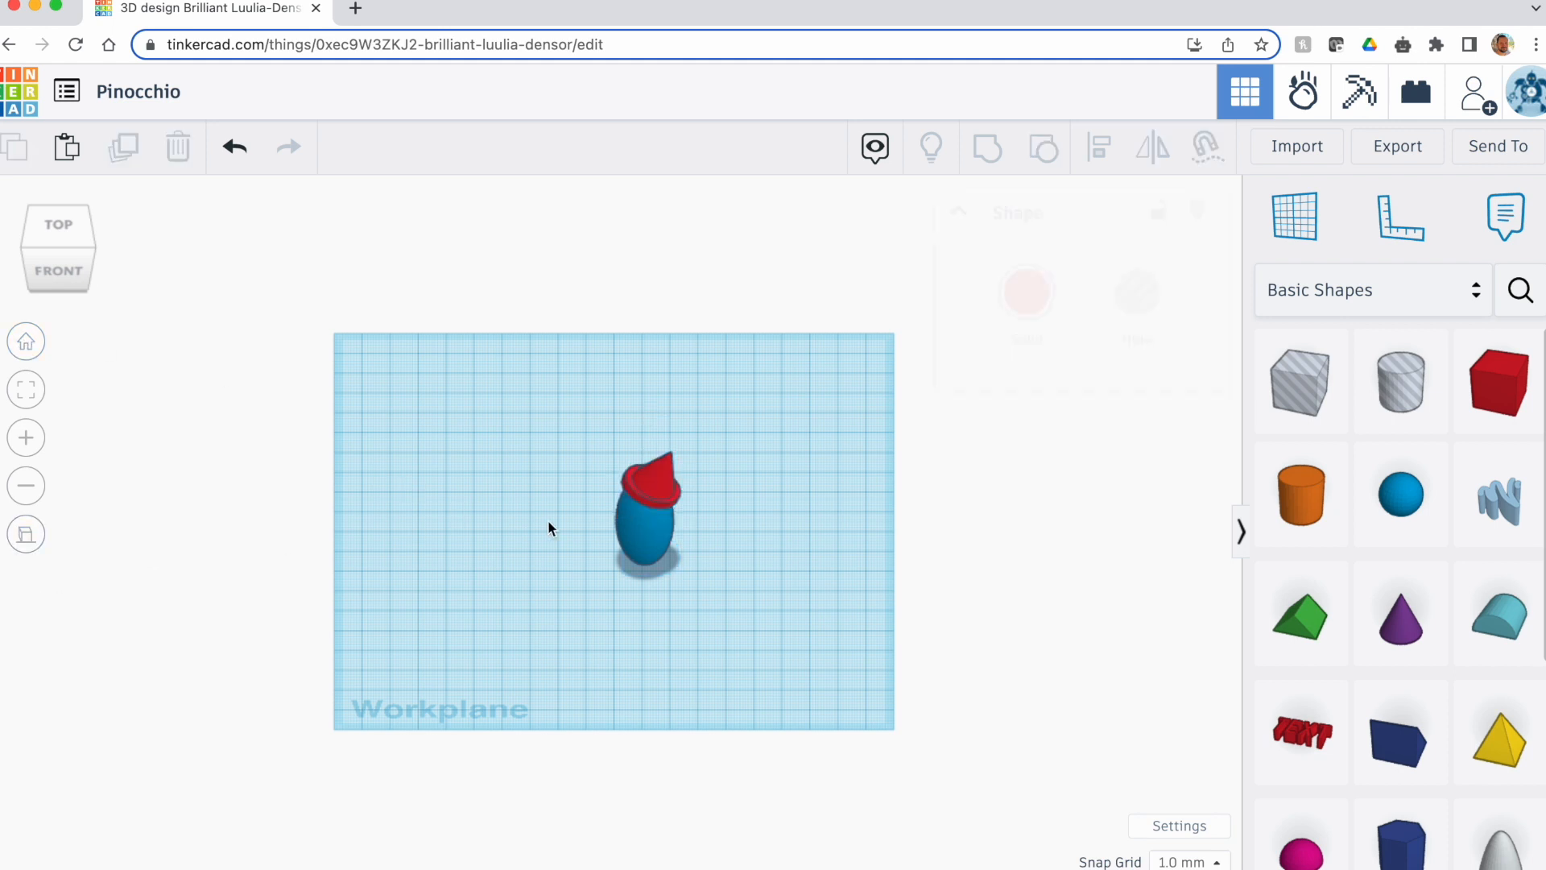
# Lower the tilted hat onto the head until it is 29 mm above the workplane
pyautogui.click(66, 272)
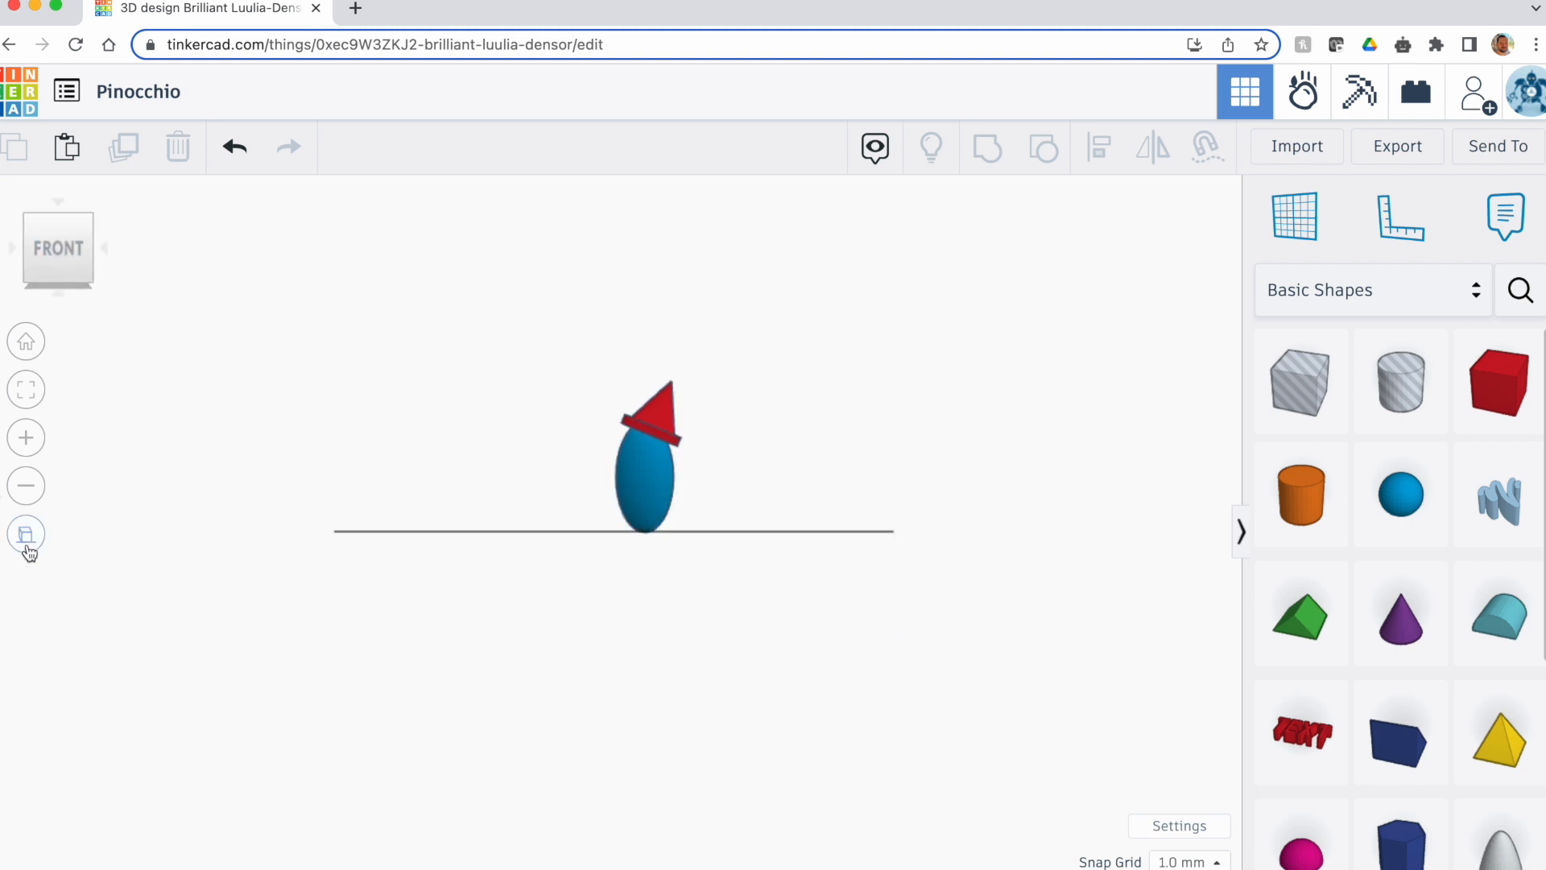
pyautogui.click(659, 404)
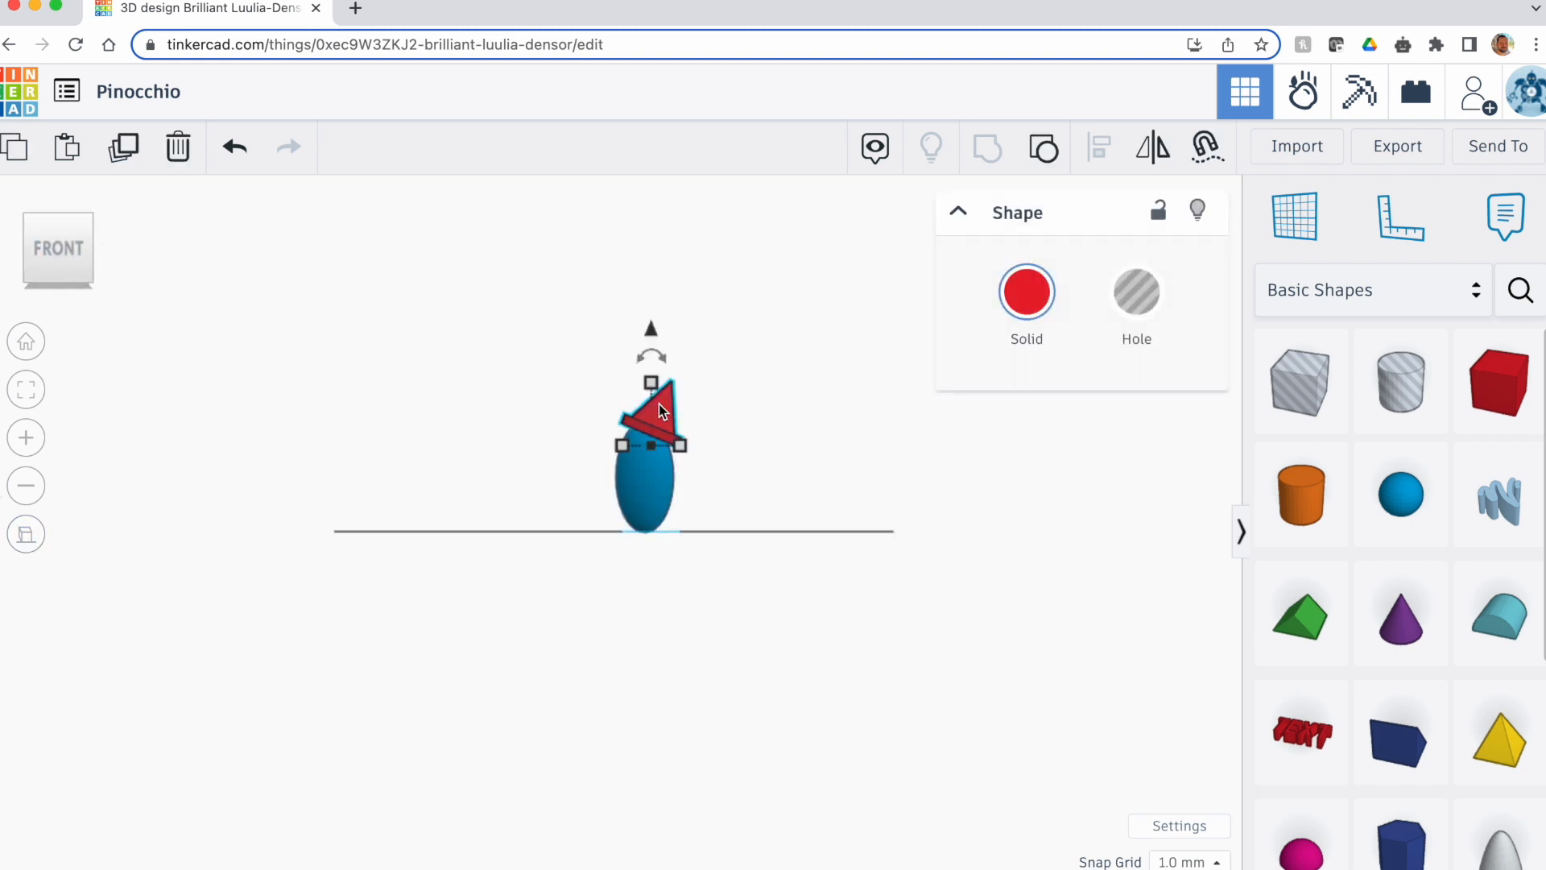
pyautogui.moveTo(650, 327); pyautogui.dragTo(651, 332)
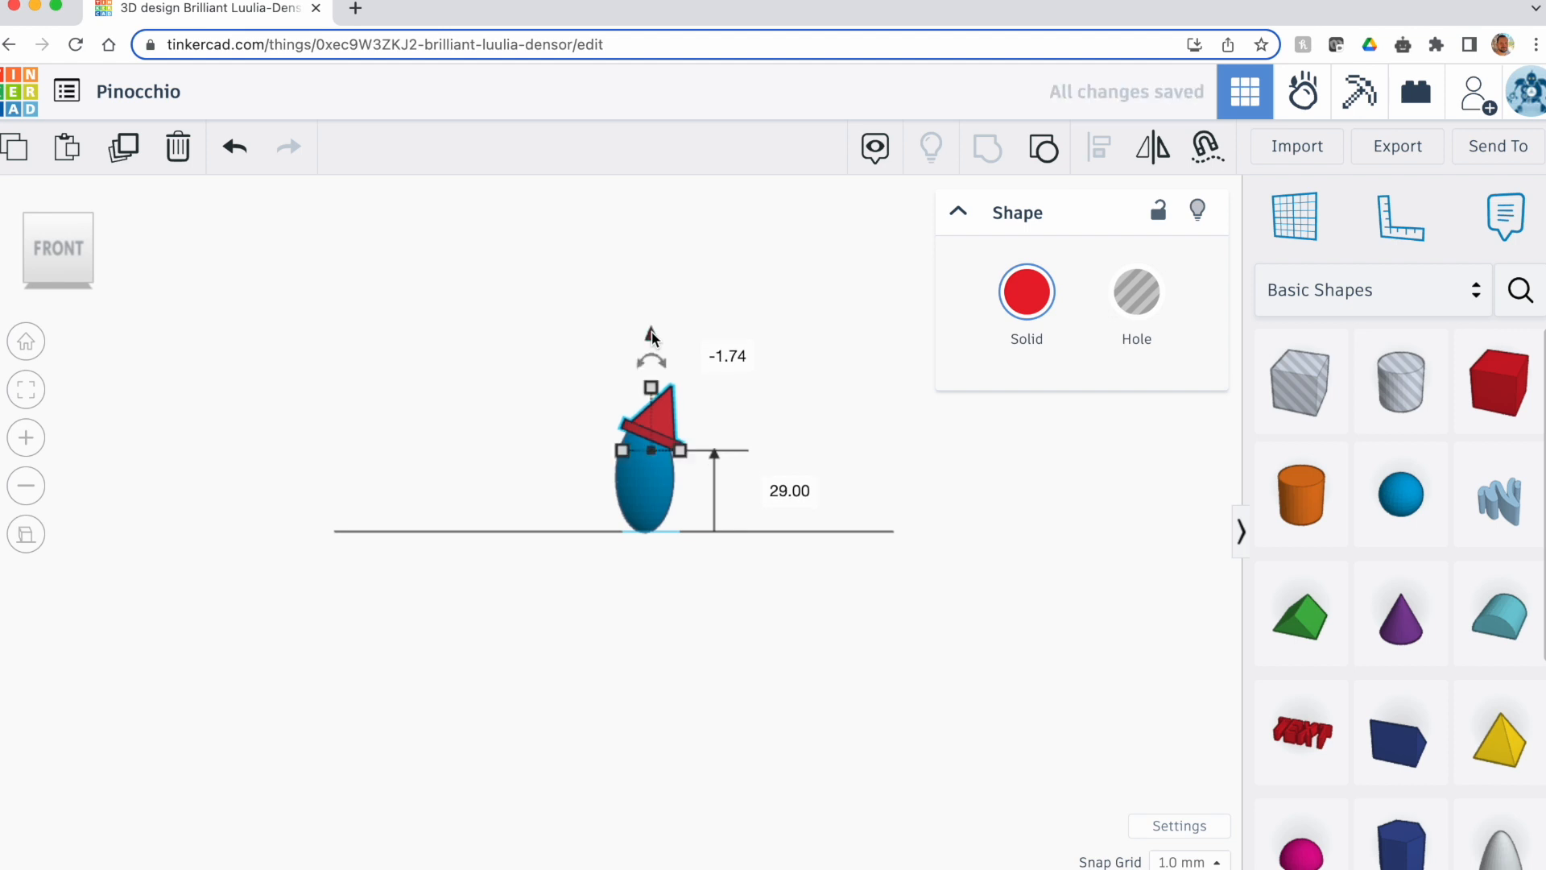
pyautogui.click(505, 339)
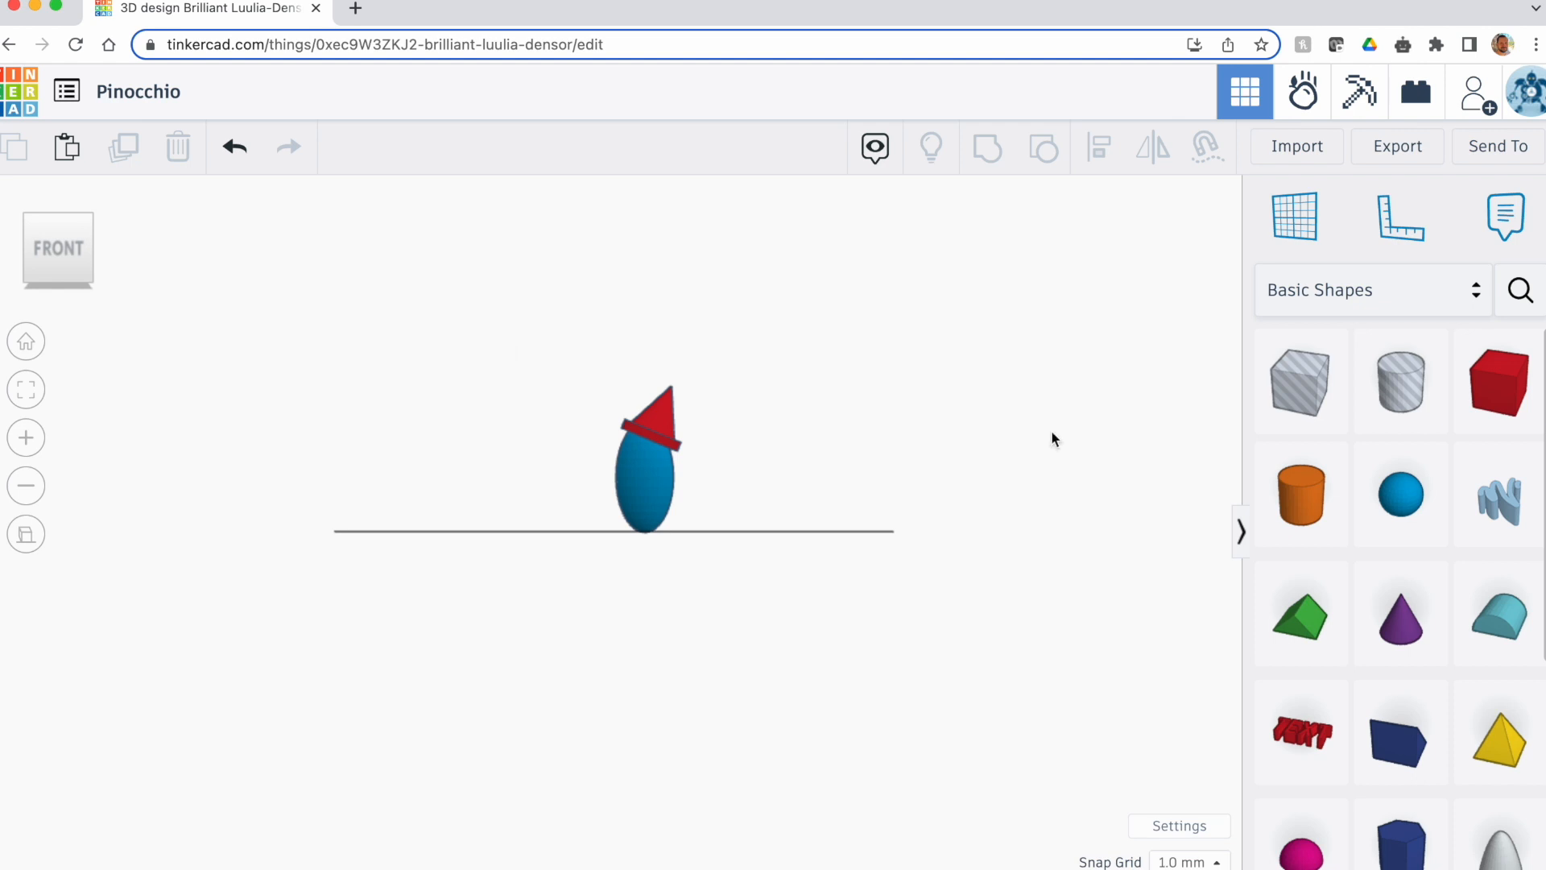
# Place a sphere on the workplane beside the head with the hat
pyautogui.click(26, 340)
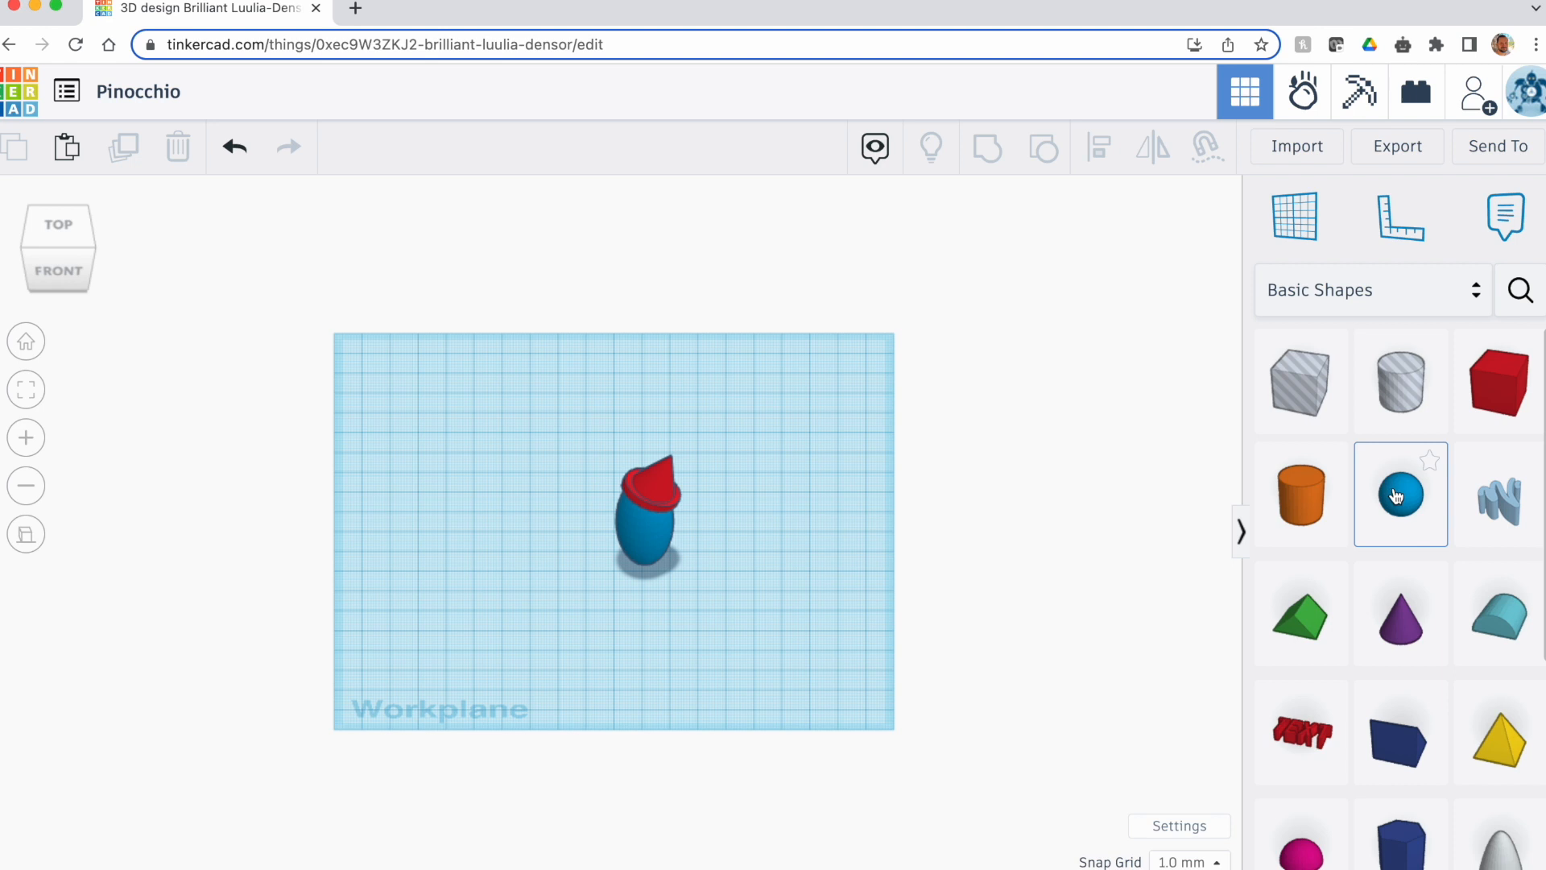
pyautogui.moveTo(1399, 501); pyautogui.dragTo(768, 551)
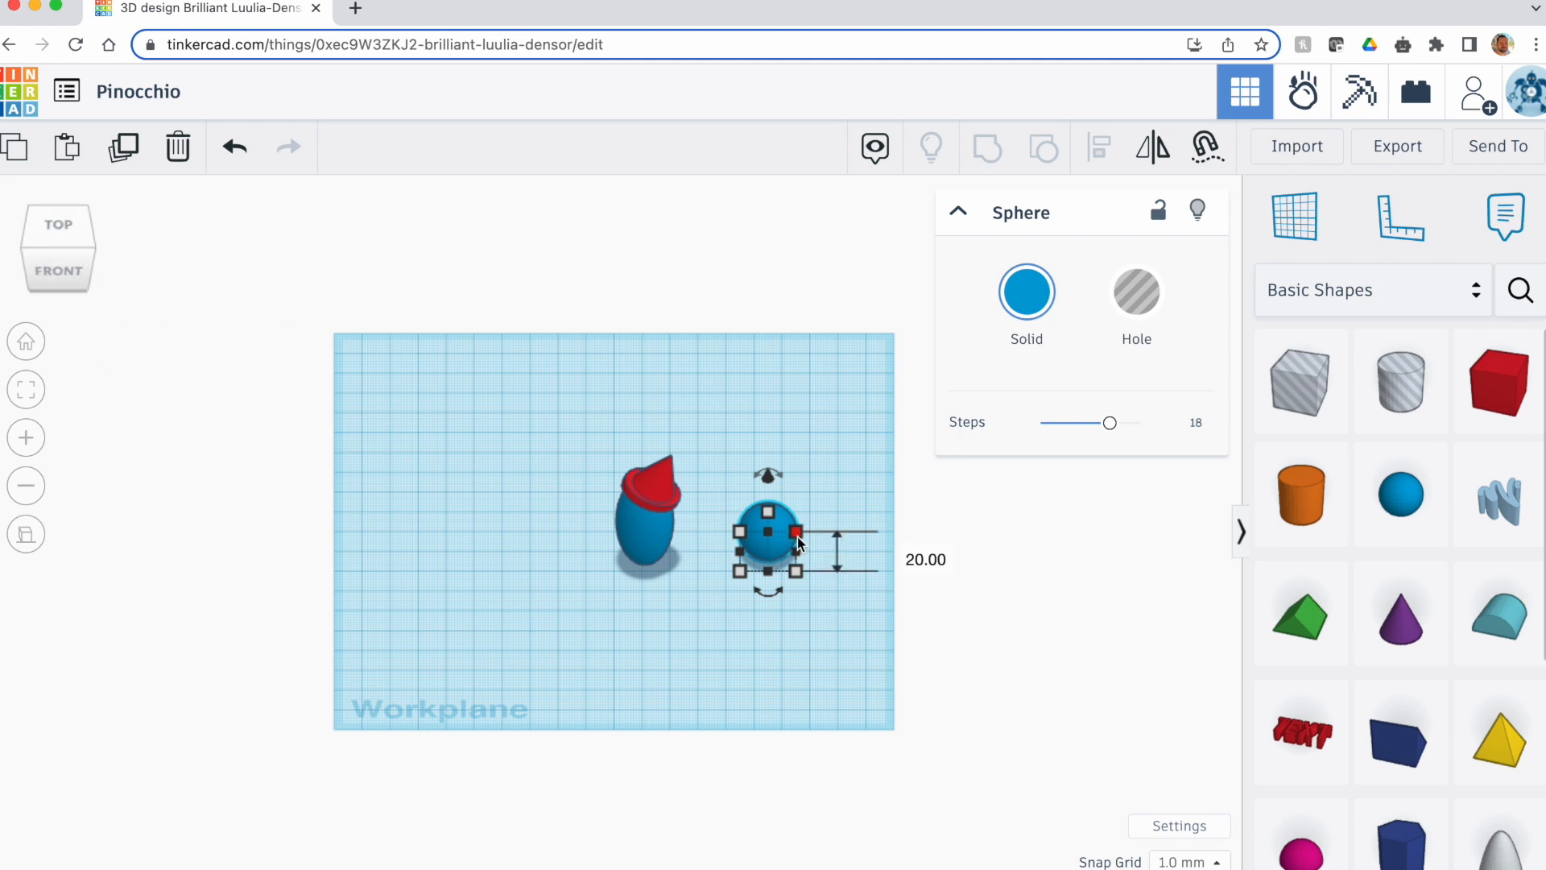
# Shrink the sphere beside the head proportionally to about a third of its original size
pyautogui.moveTo(795, 533); pyautogui.dragTo(757, 560)
pyautogui.click(669, 588)
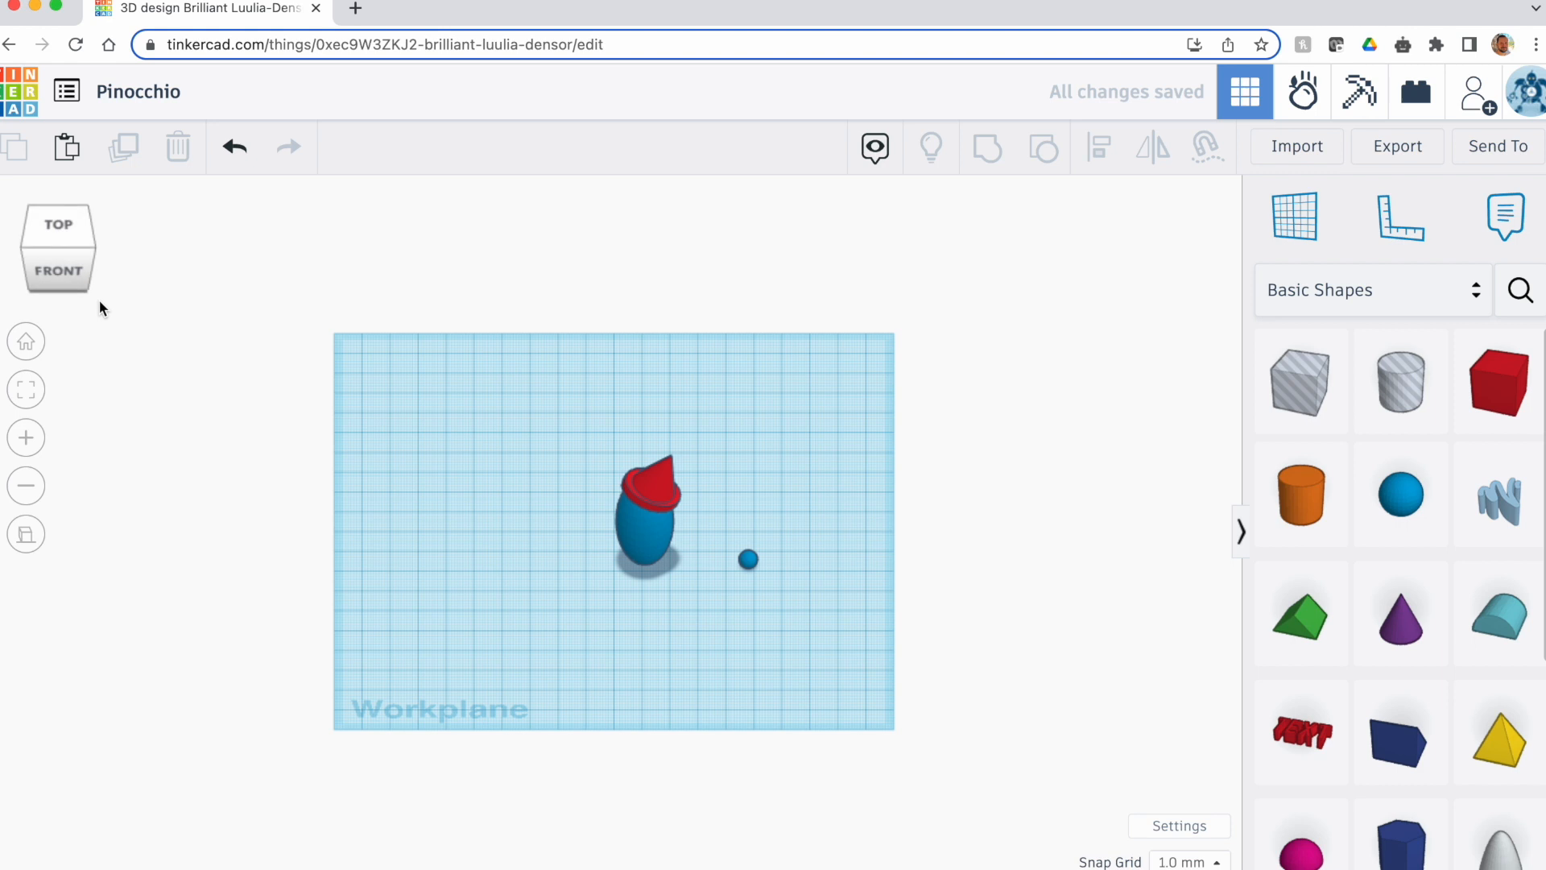
# Raise the small sphere off the workplane to eye level on the egg-shaped head
pyautogui.click(63, 272)
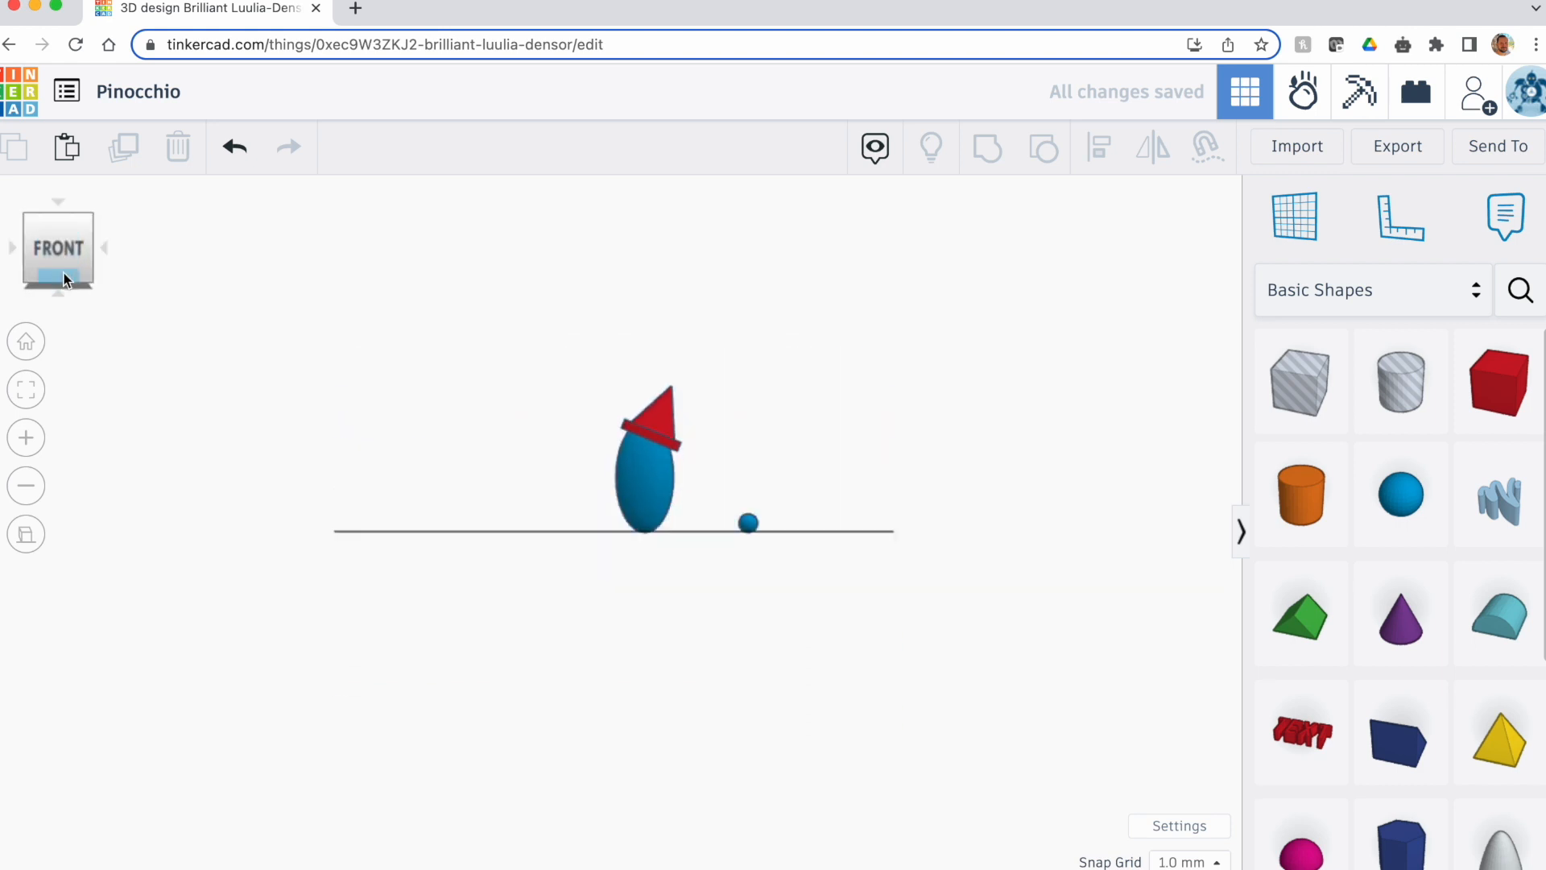
pyautogui.moveTo(580, 362); pyautogui.dragTo(839, 593)
pyautogui.click(25, 390)
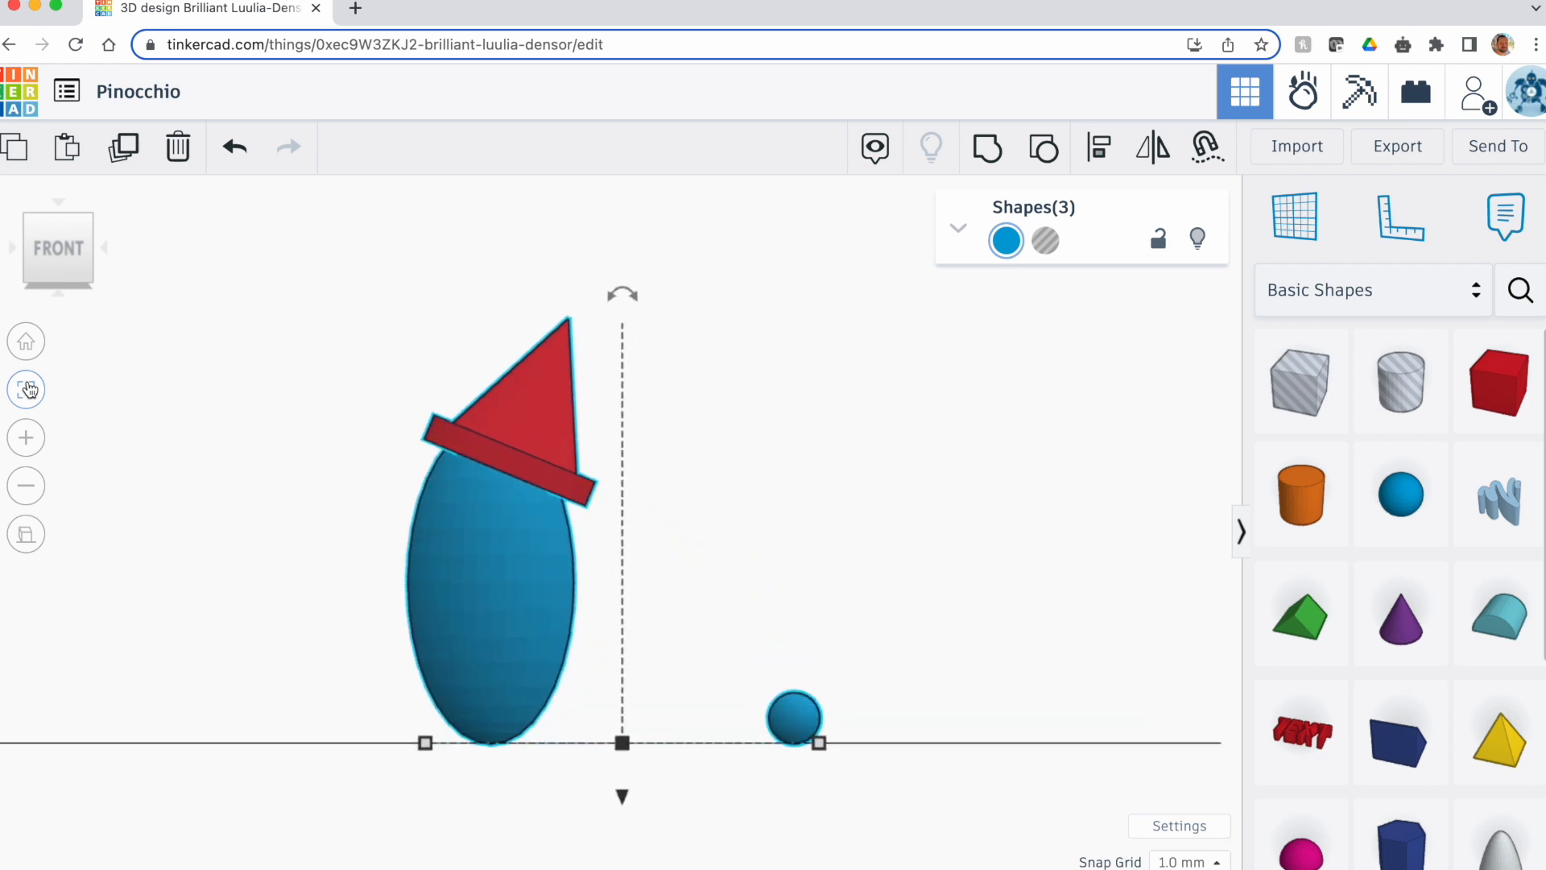
pyautogui.click(794, 697)
pyautogui.moveTo(793, 703); pyautogui.dragTo(800, 614)
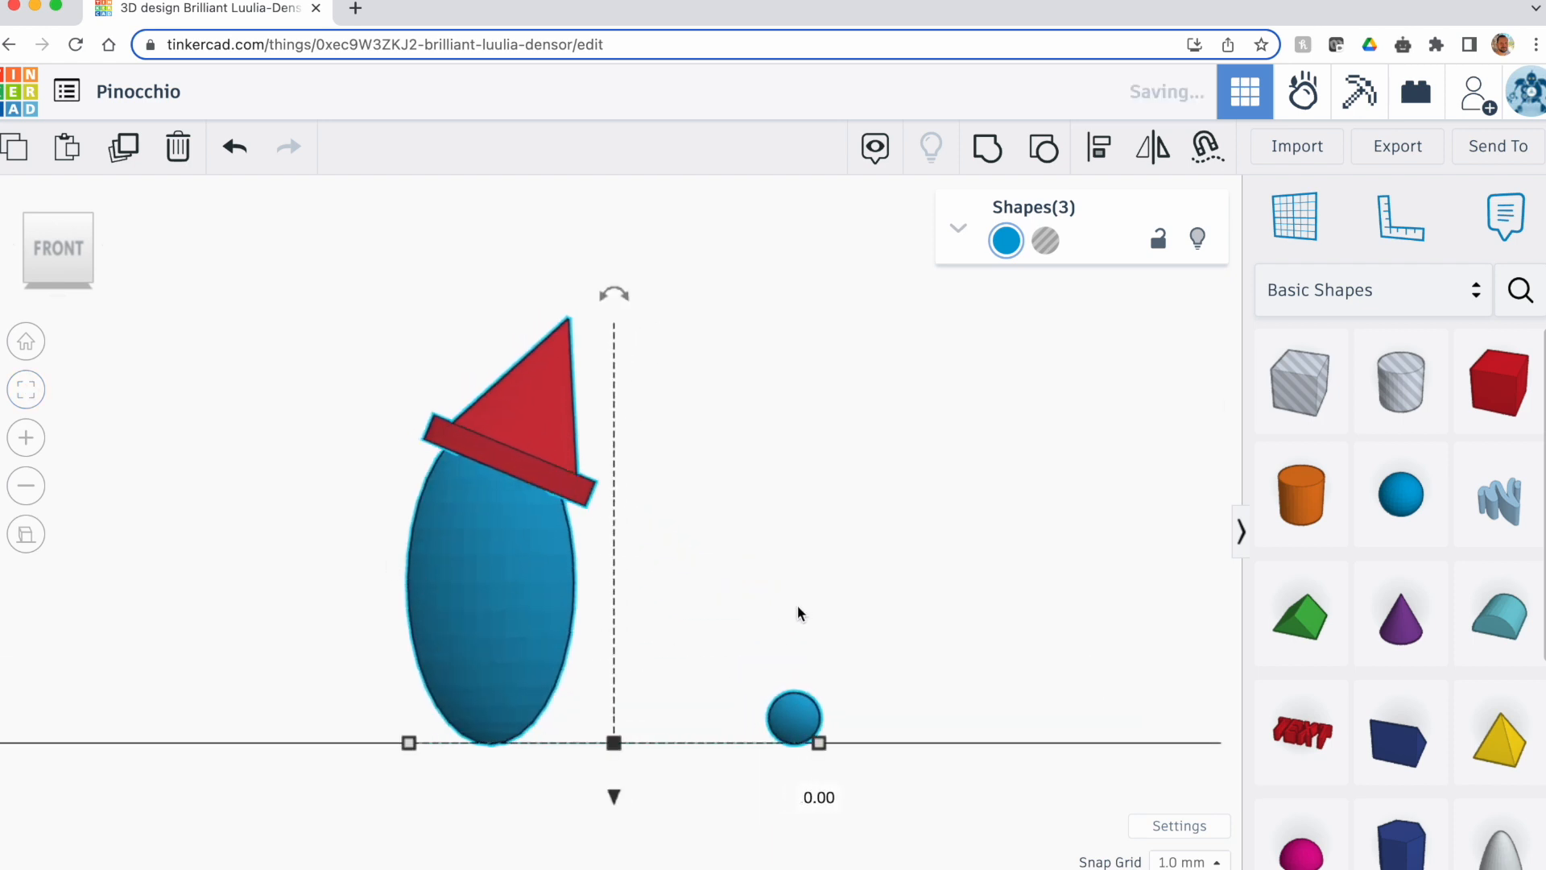
pyautogui.click(932, 475)
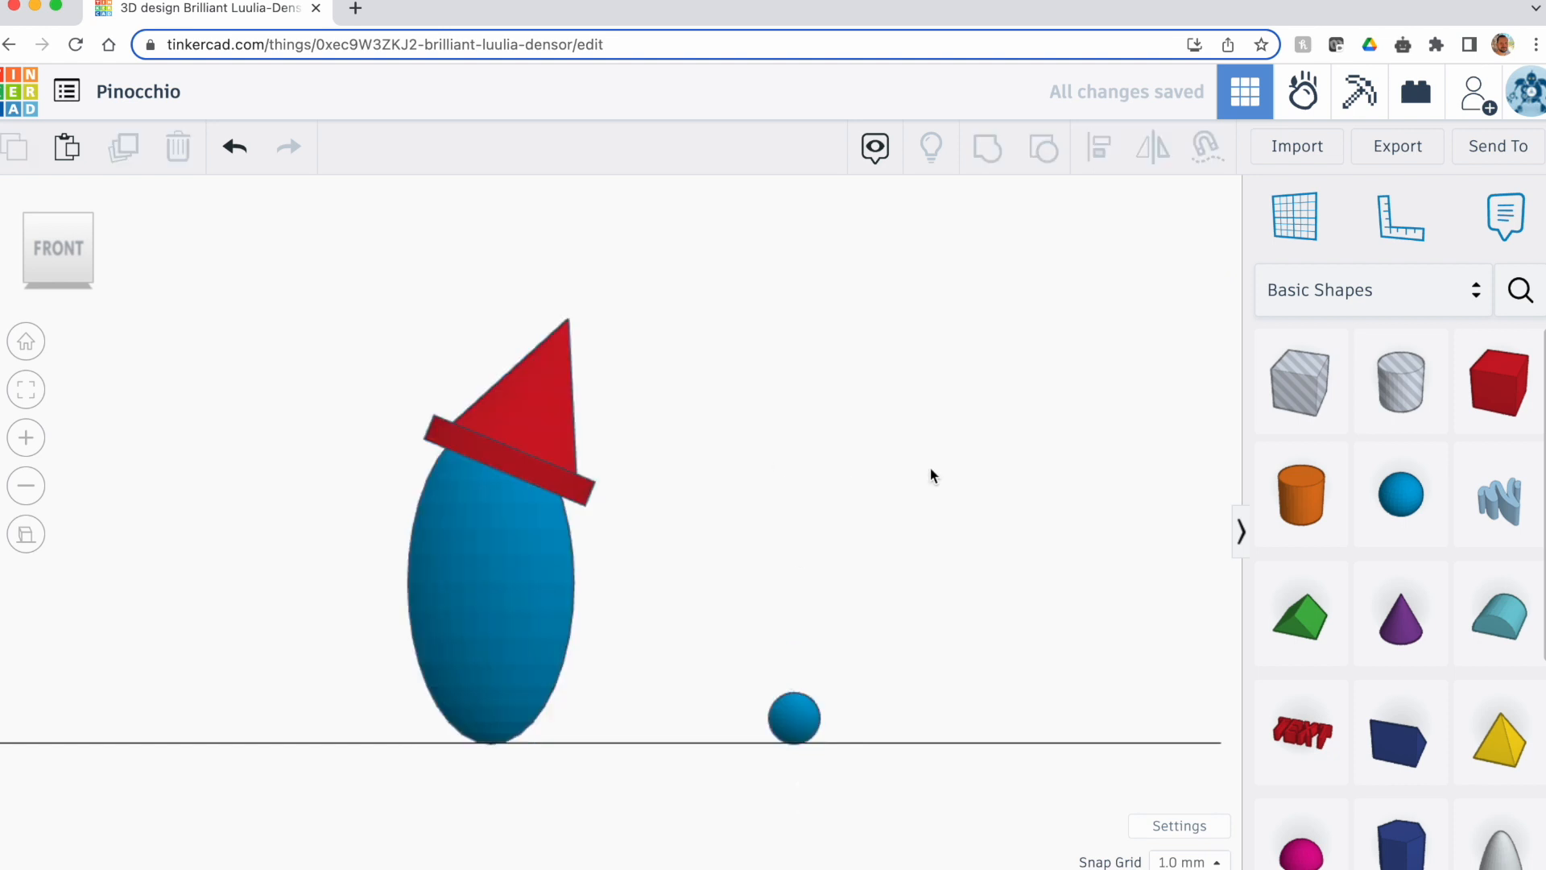
pyautogui.click(789, 728)
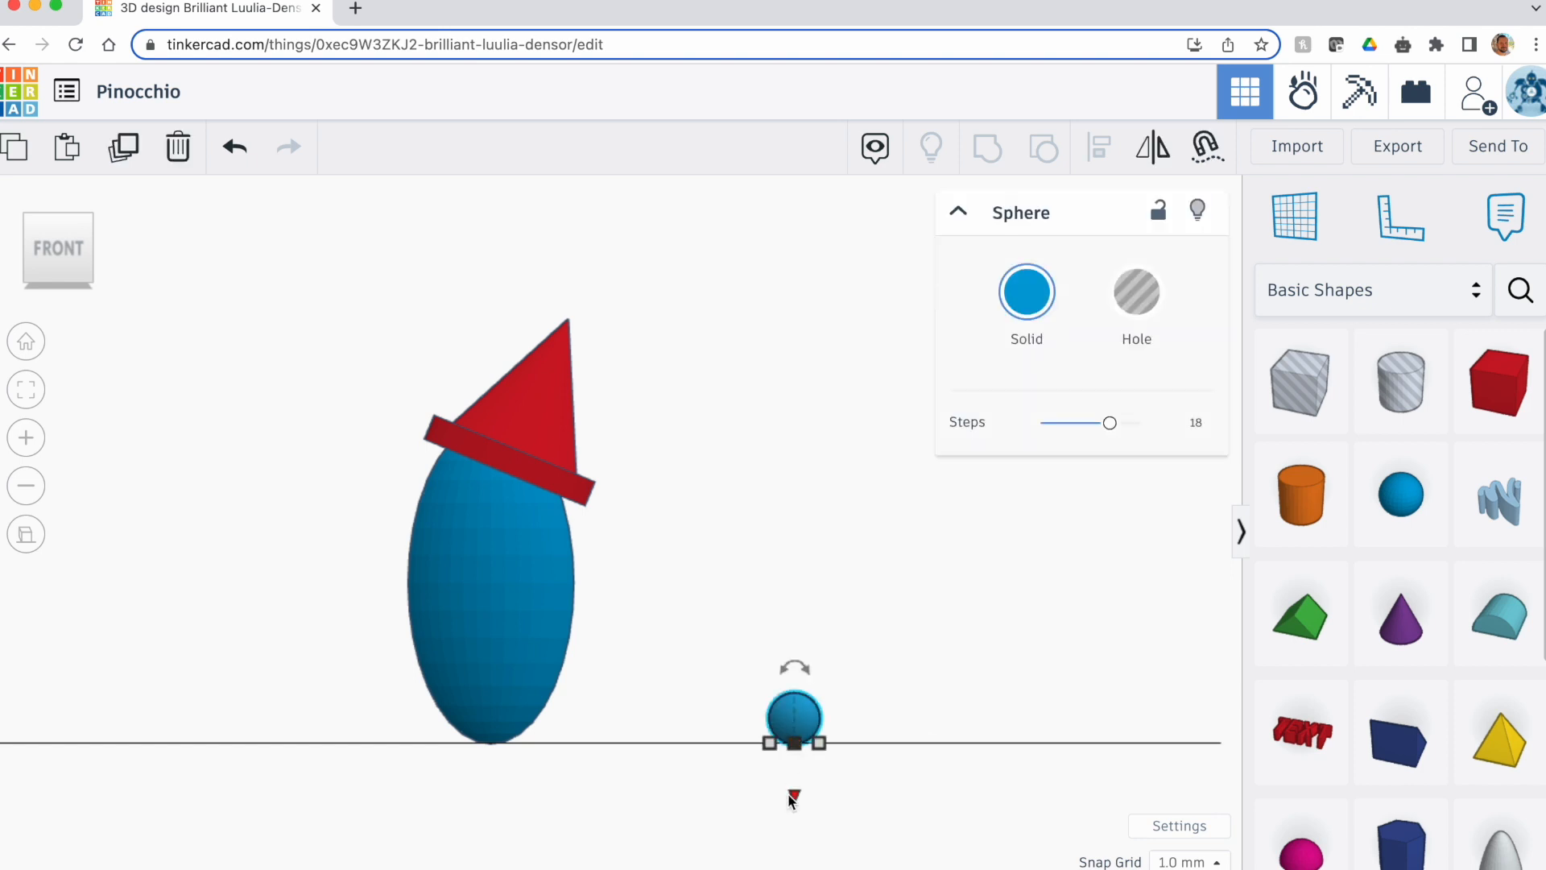
pyautogui.moveTo(792, 799); pyautogui.dragTo(790, 618)
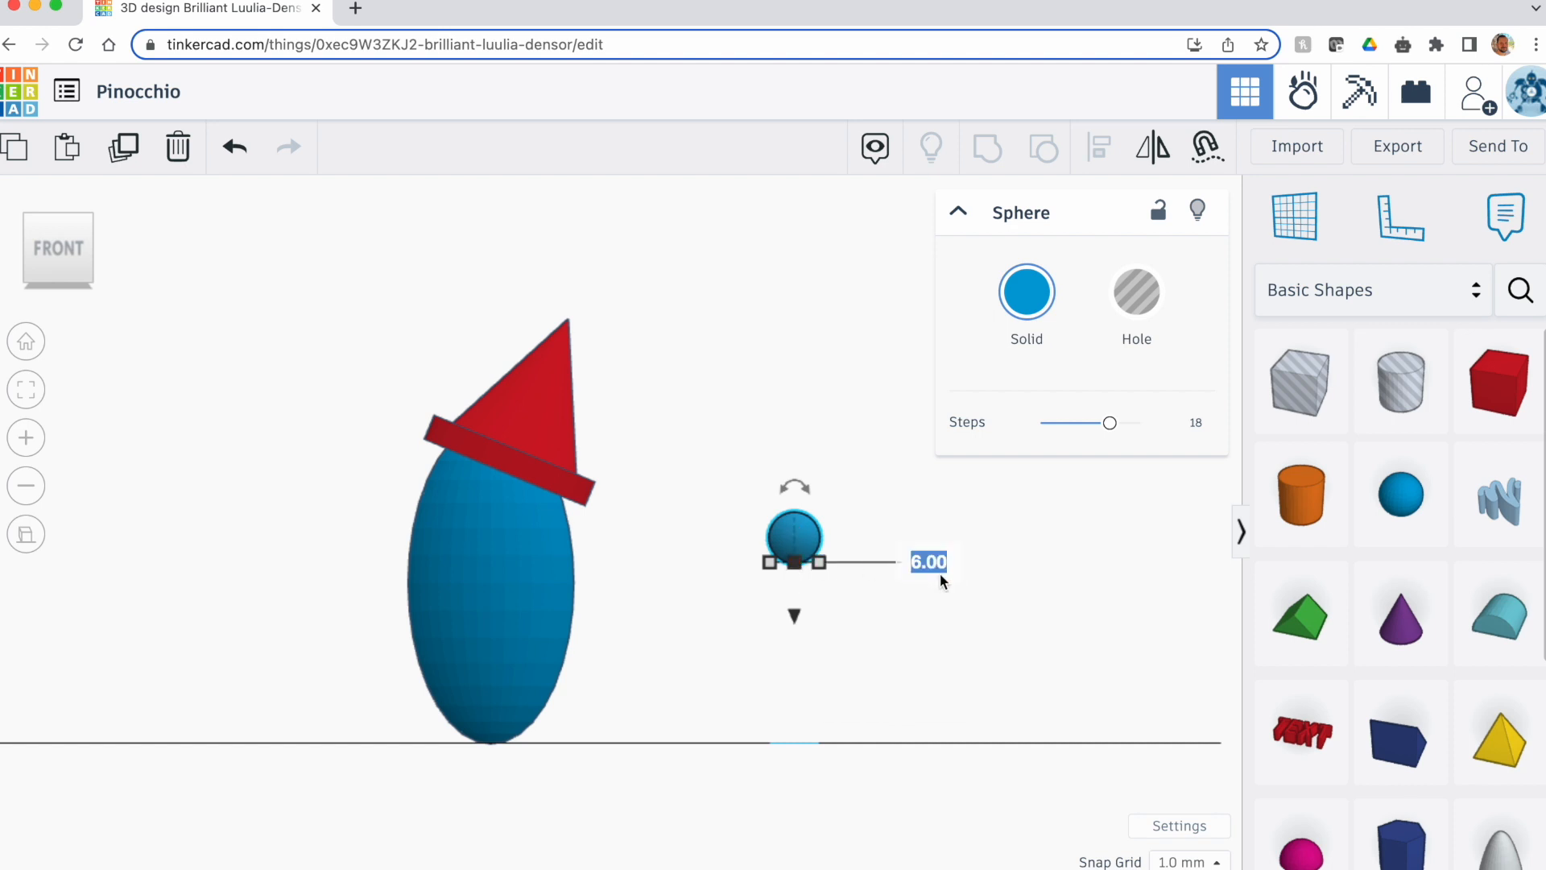
pyautogui.press('Return')
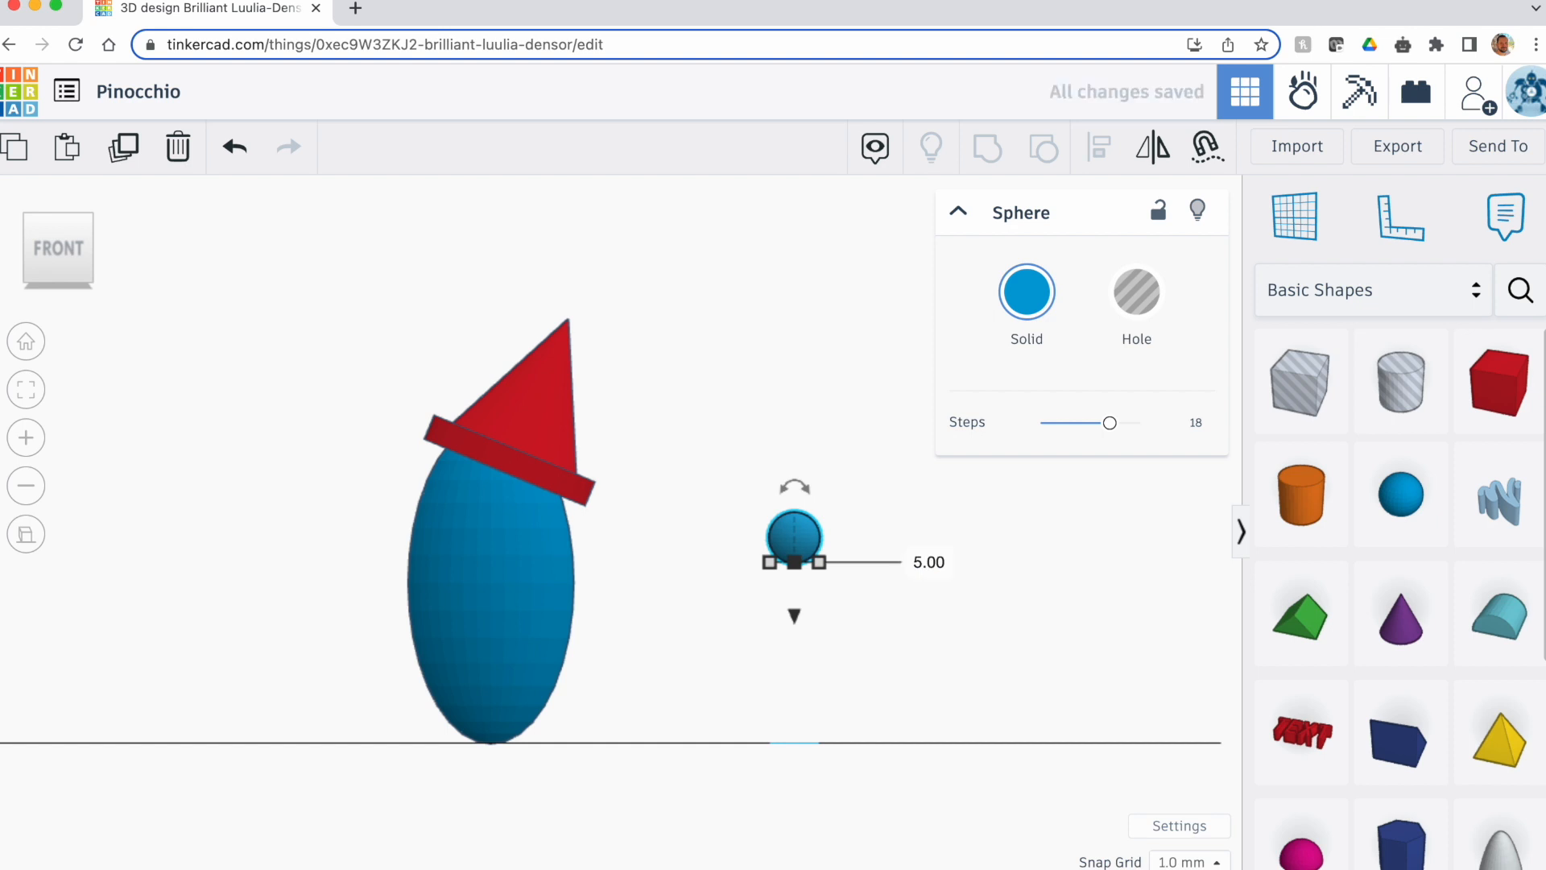
pyautogui.click(710, 640)
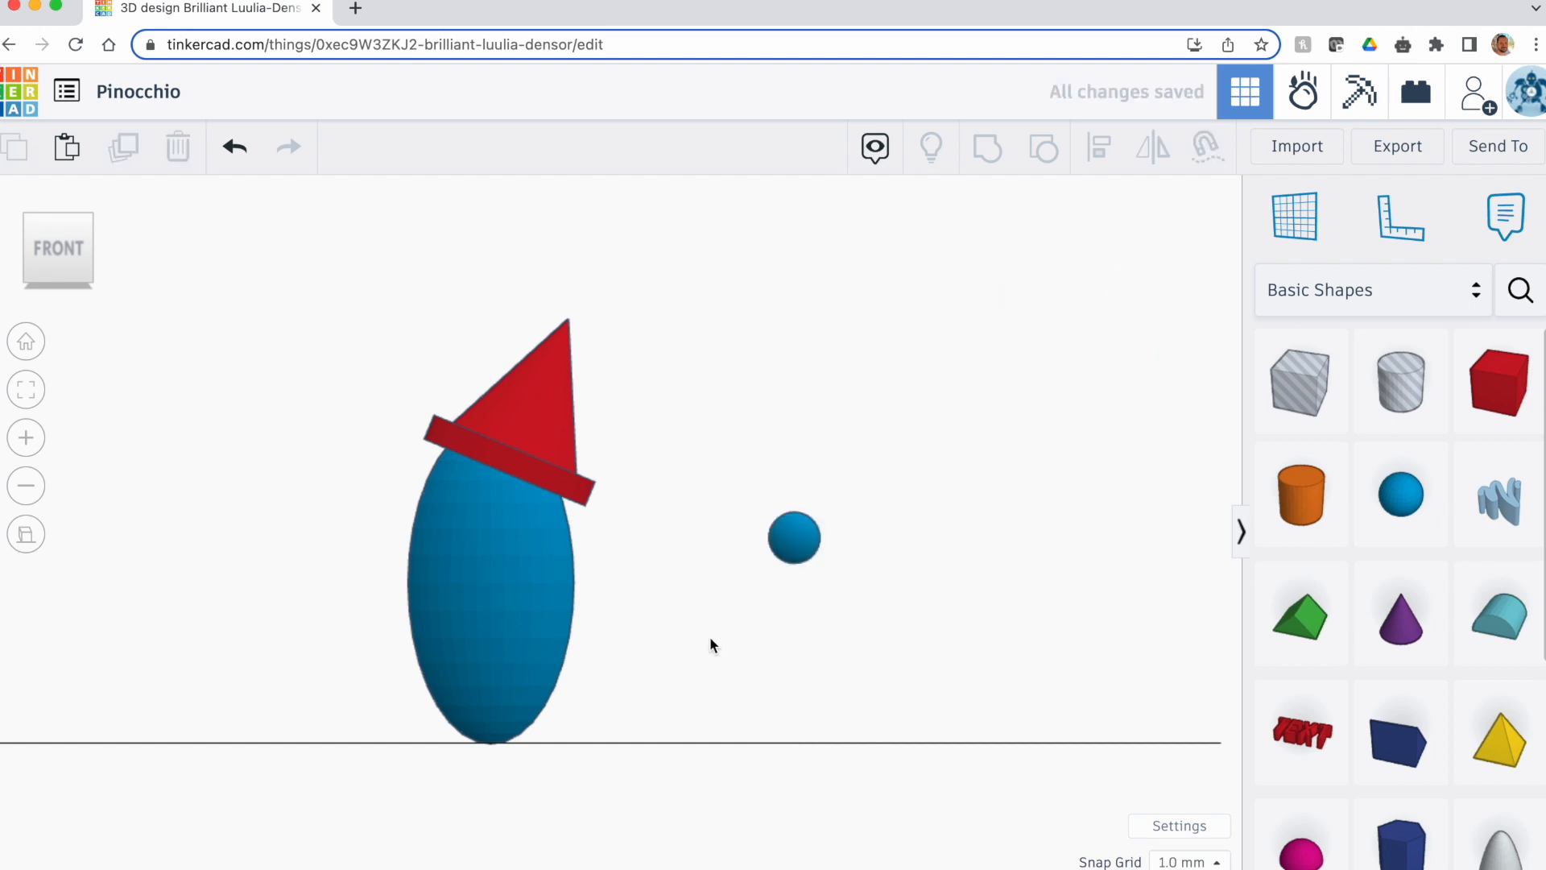
# Move the small sphere onto the front surface of the head as the eye on its left side in front view
pyautogui.click(796, 538)
pyautogui.moveTo(795, 534); pyautogui.dragTo(630, 549)
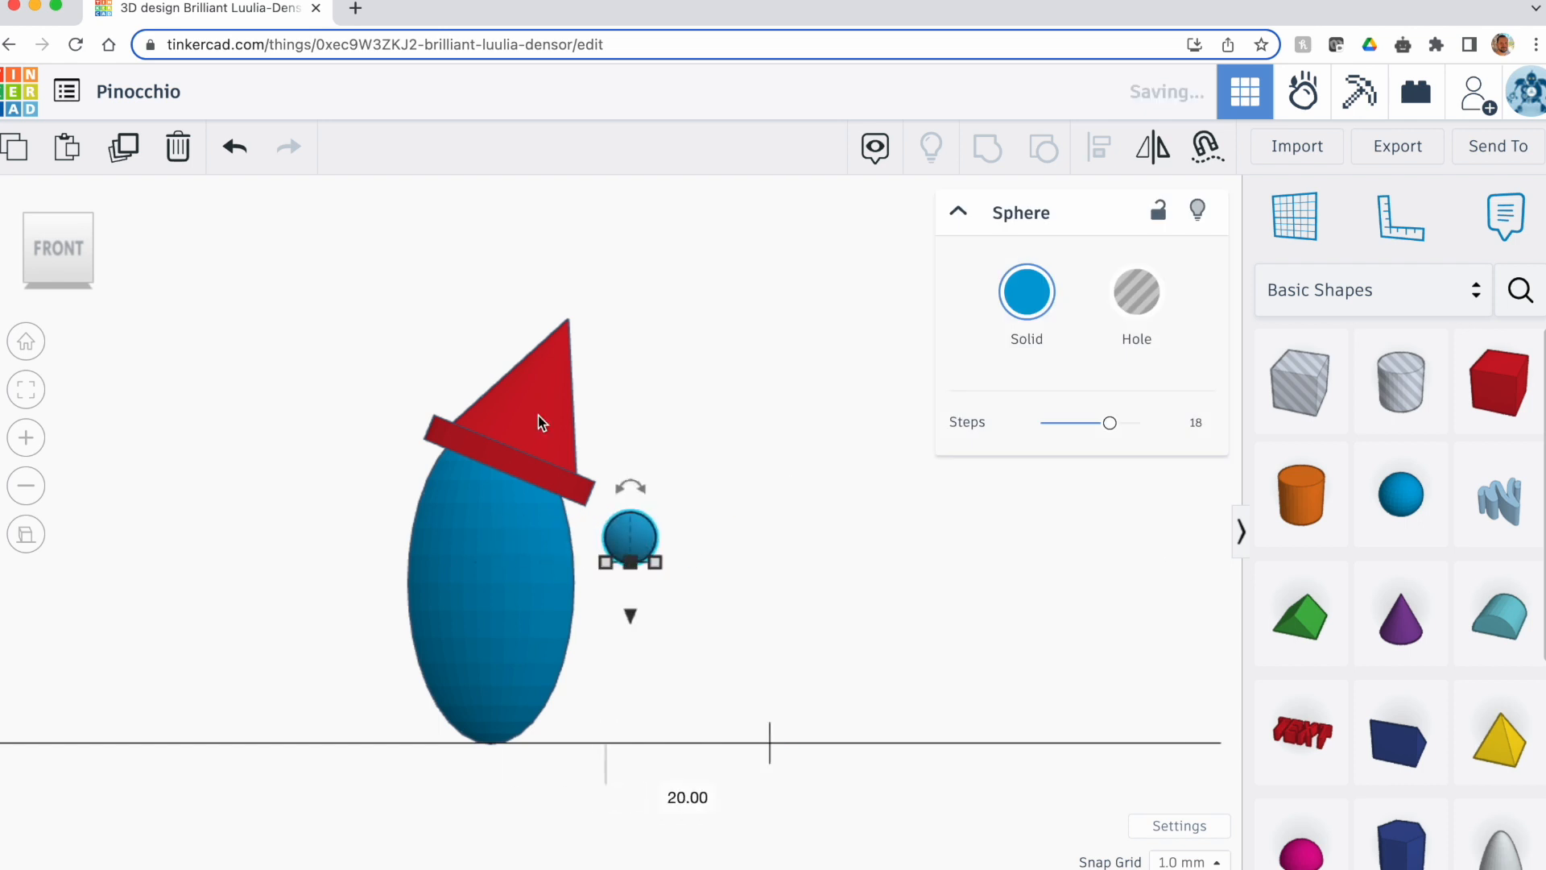
pyautogui.click(58, 203)
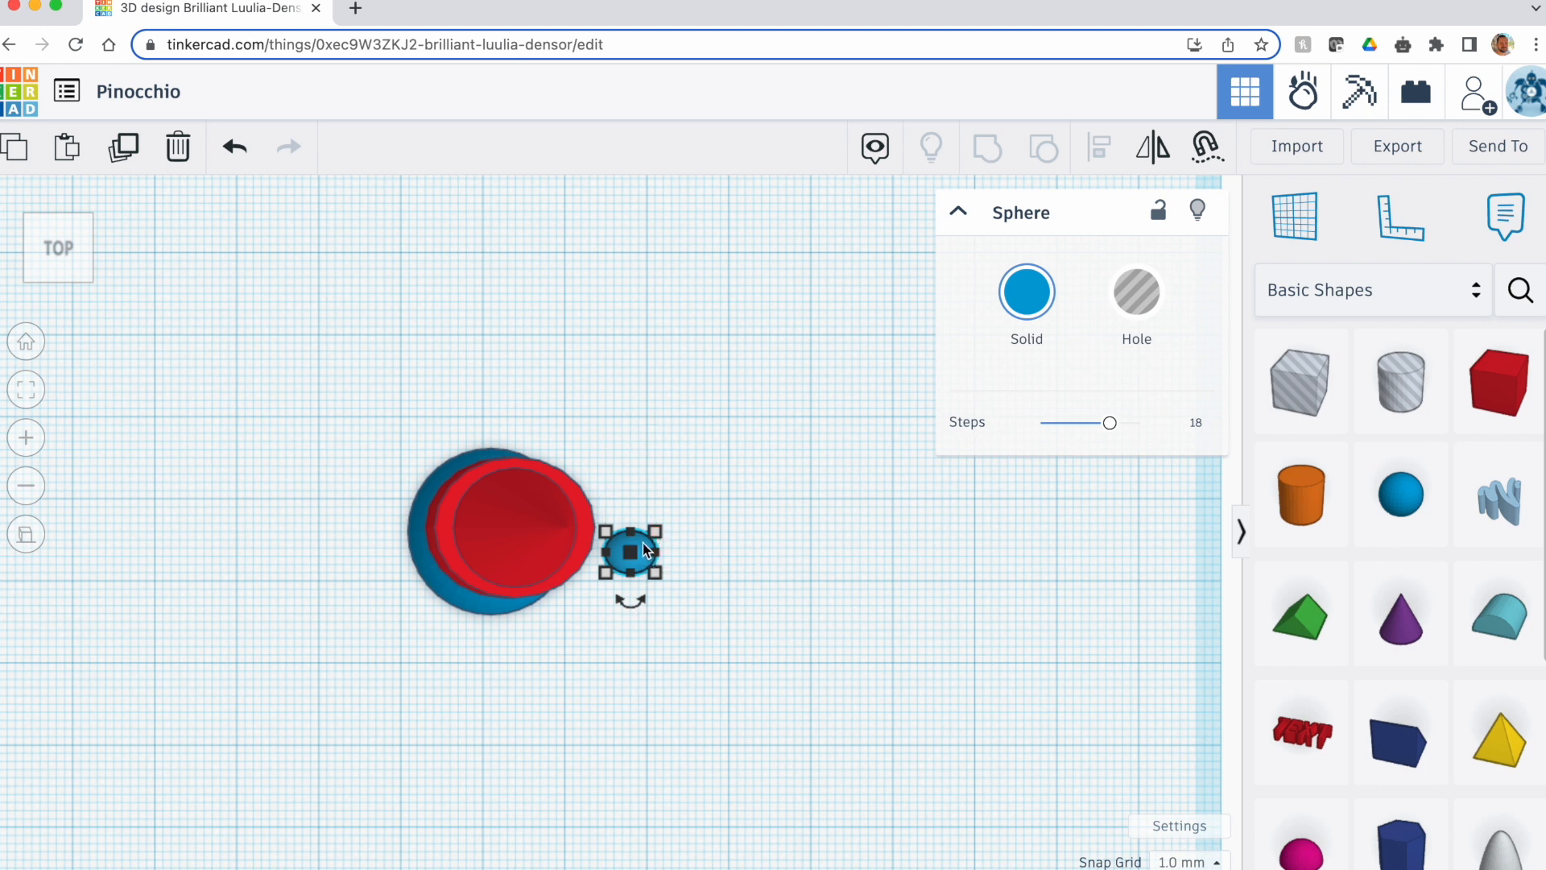
pyautogui.moveTo(643, 543); pyautogui.dragTo(471, 593)
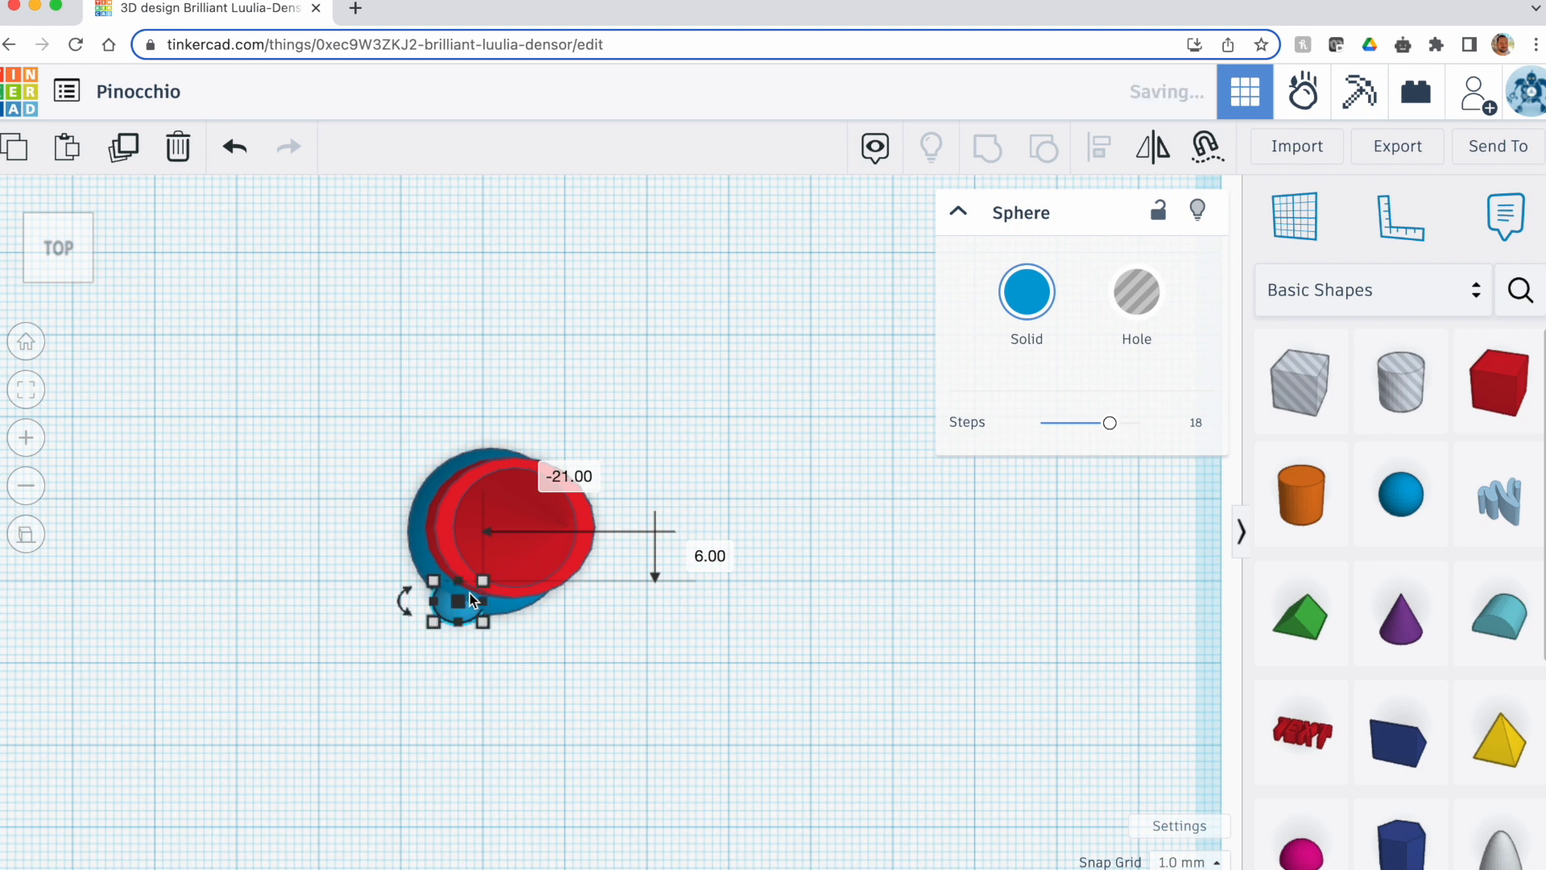
pyautogui.click(58, 296)
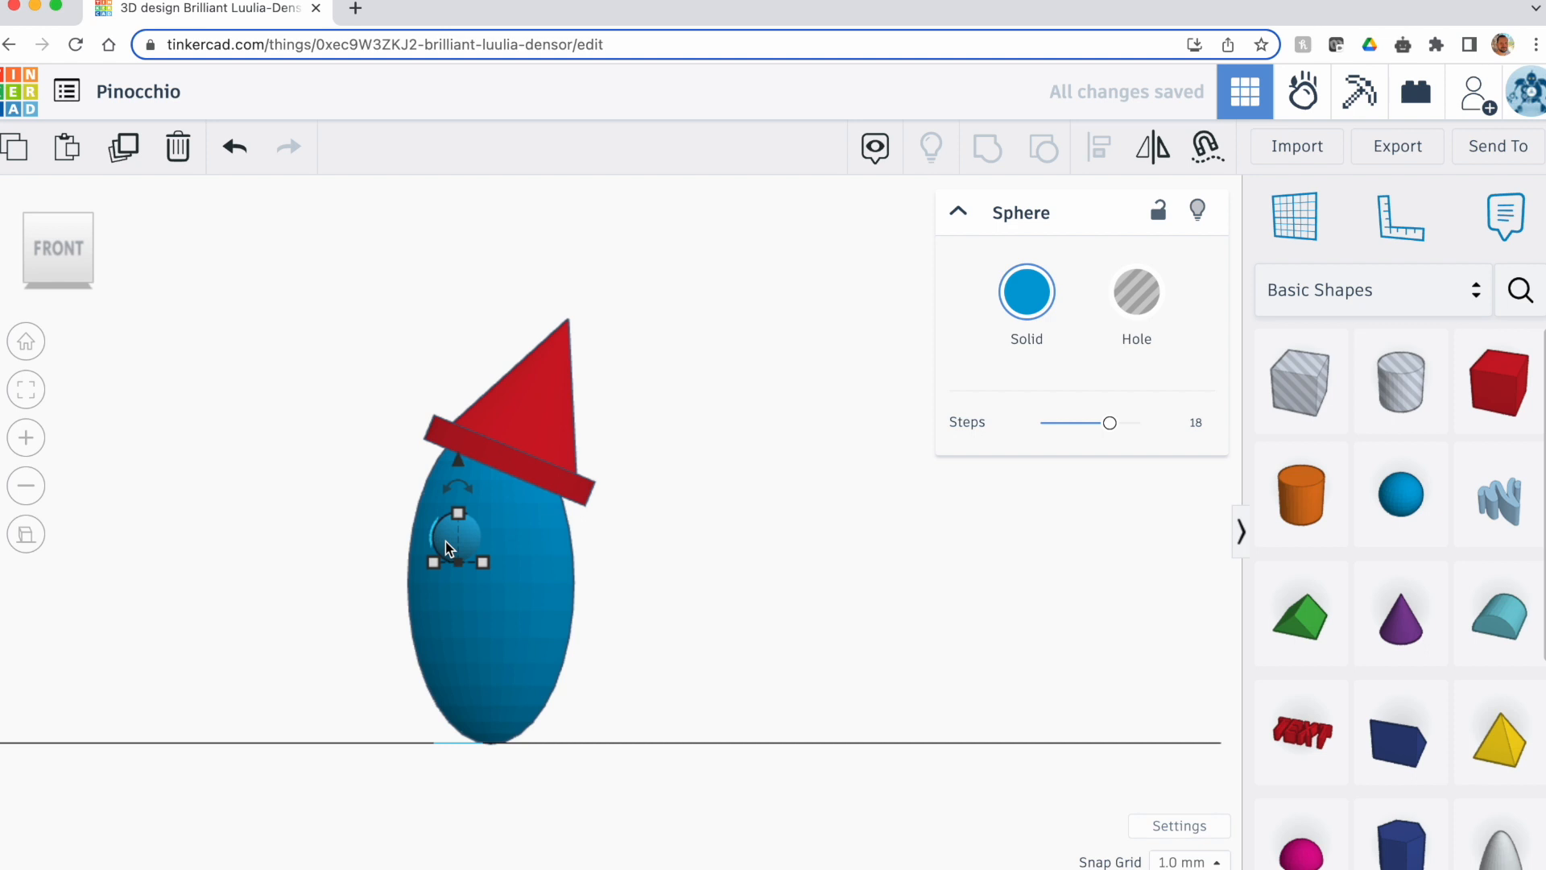
pyautogui.click(324, 511)
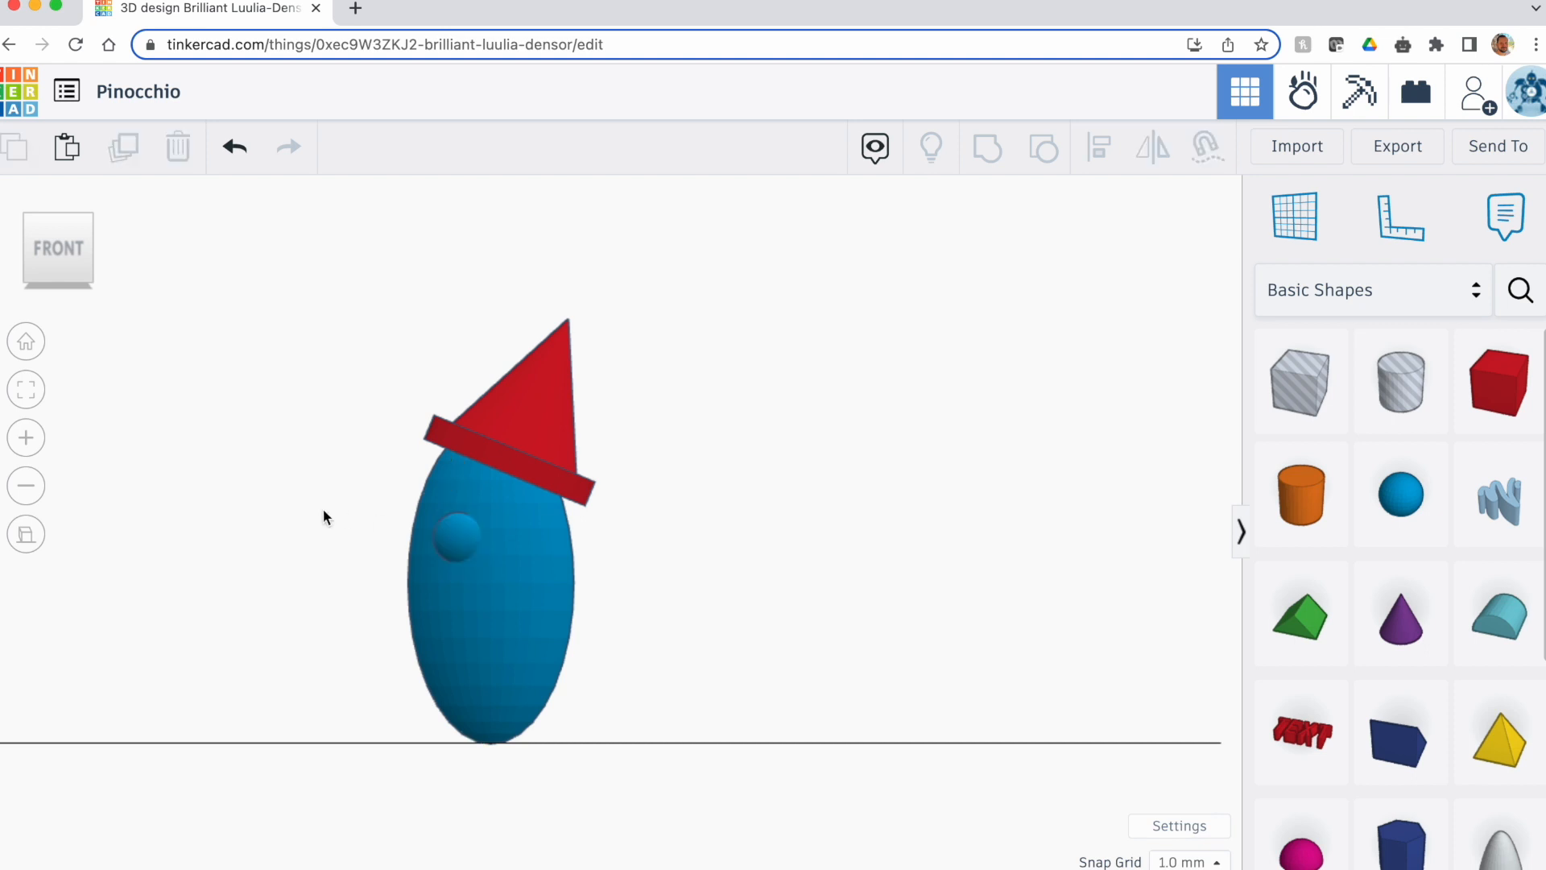
# Duplicate the eye sphere and shift the copy sideways to form the second eye at the same height
pyautogui.click(450, 537)
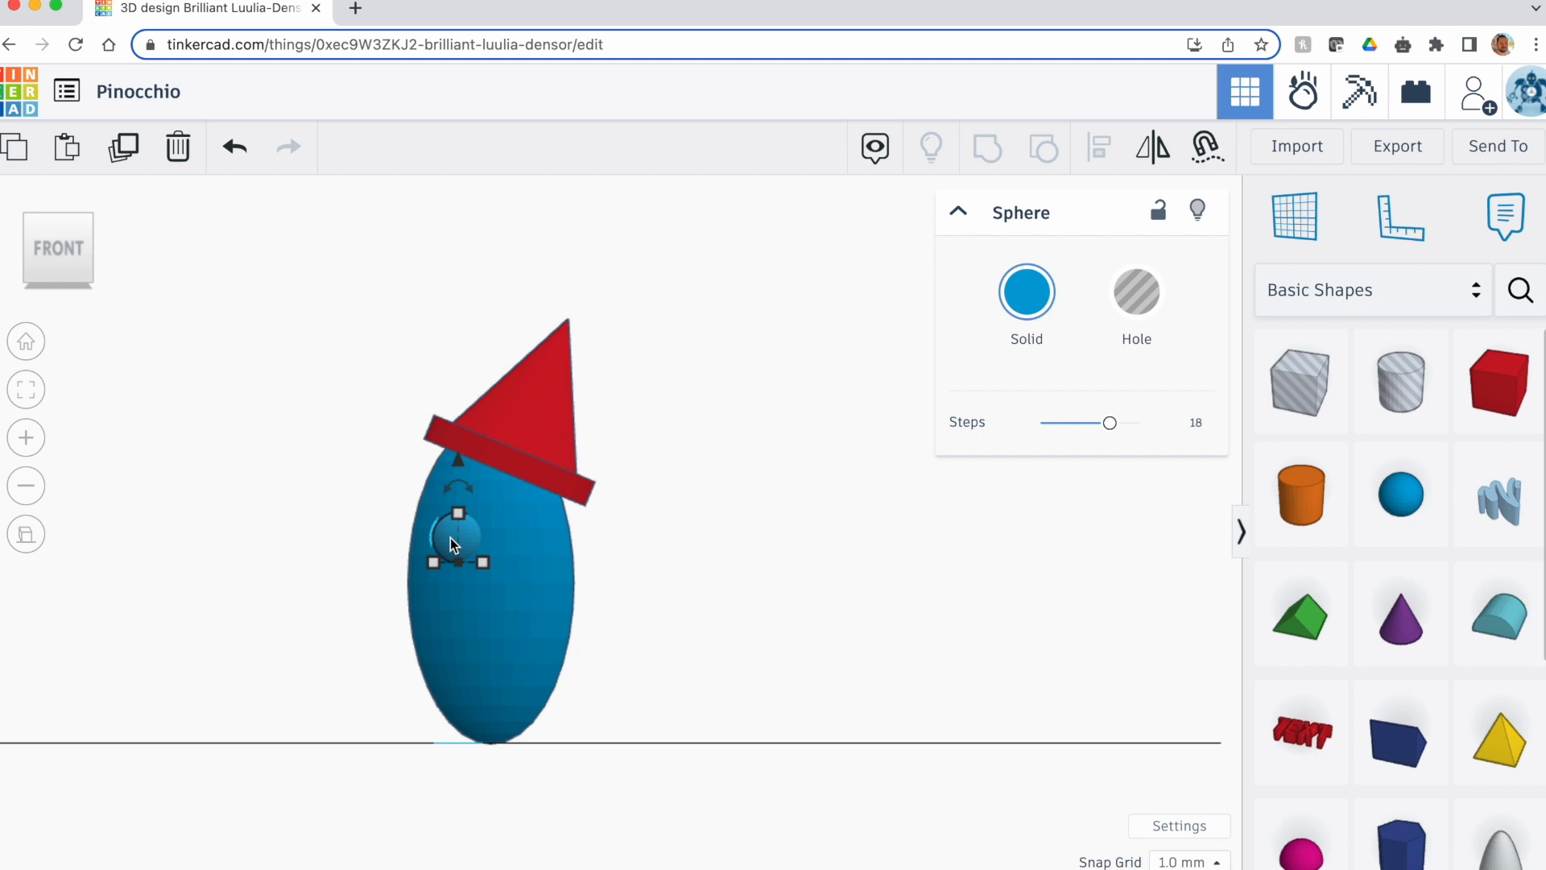
pyautogui.press('super+d')
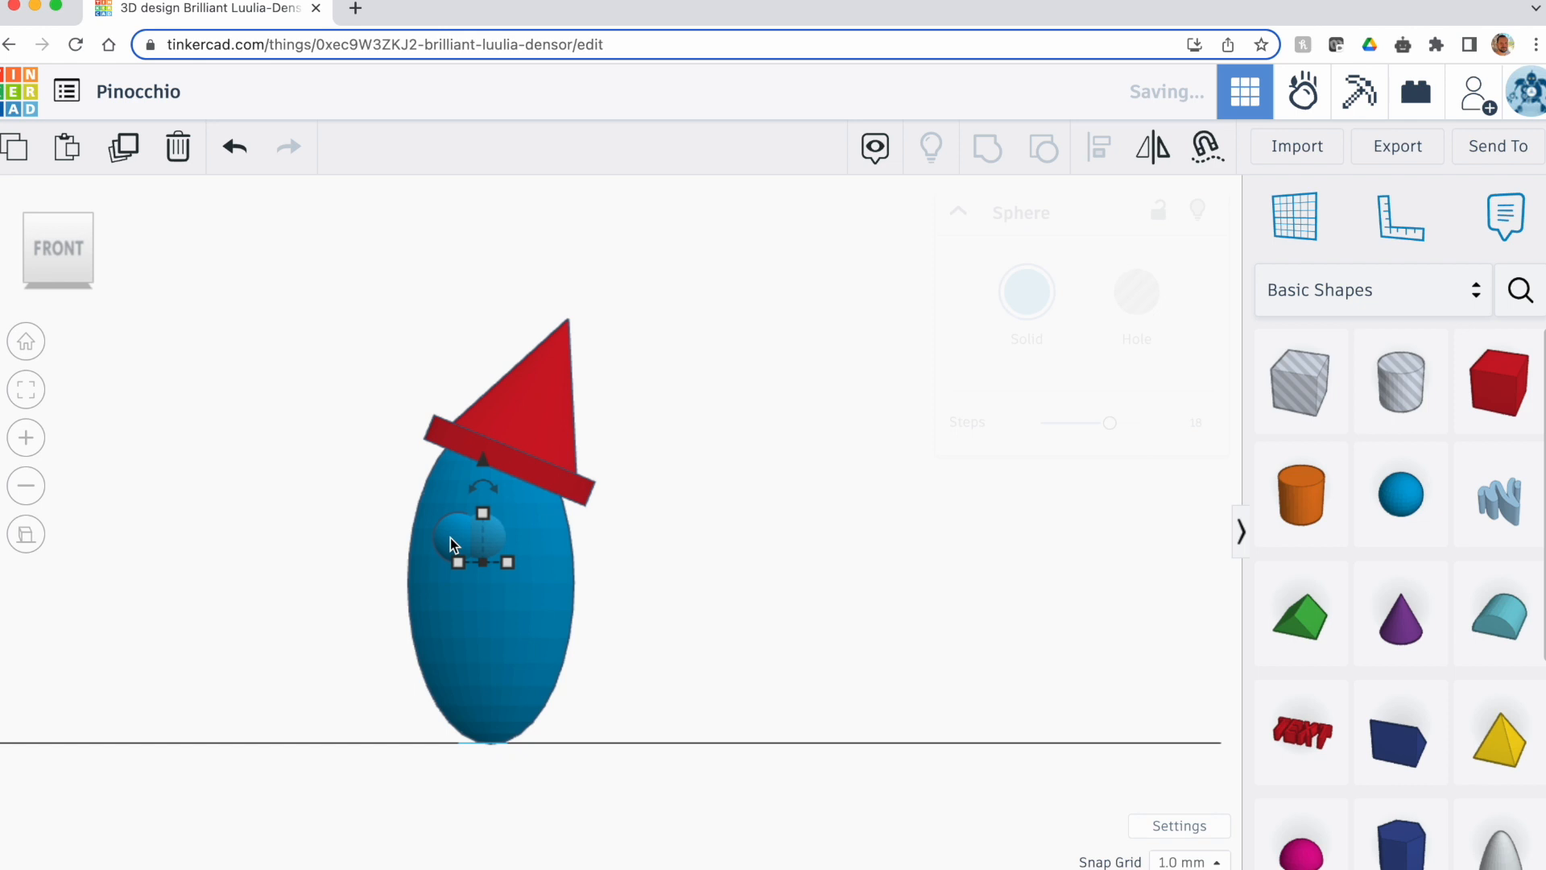
pyautogui.moveTo(451, 538); pyautogui.dragTo(489, 533)
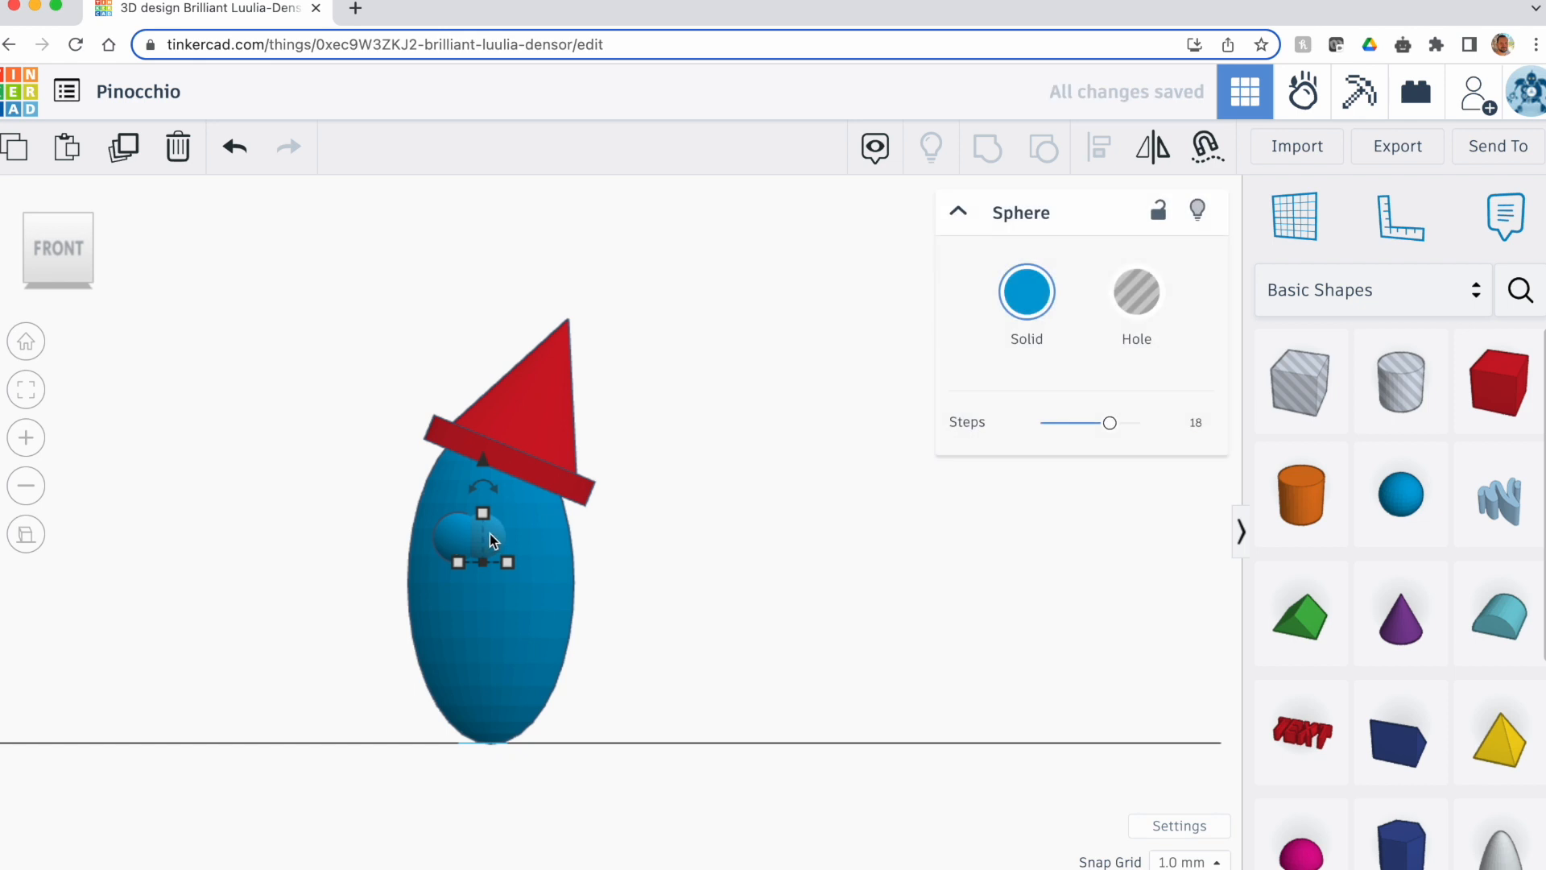
pyautogui.press('Right')
pyautogui.press('Right')
pyautogui.press('Right')
pyautogui.press('Right')
pyautogui.press('Right')
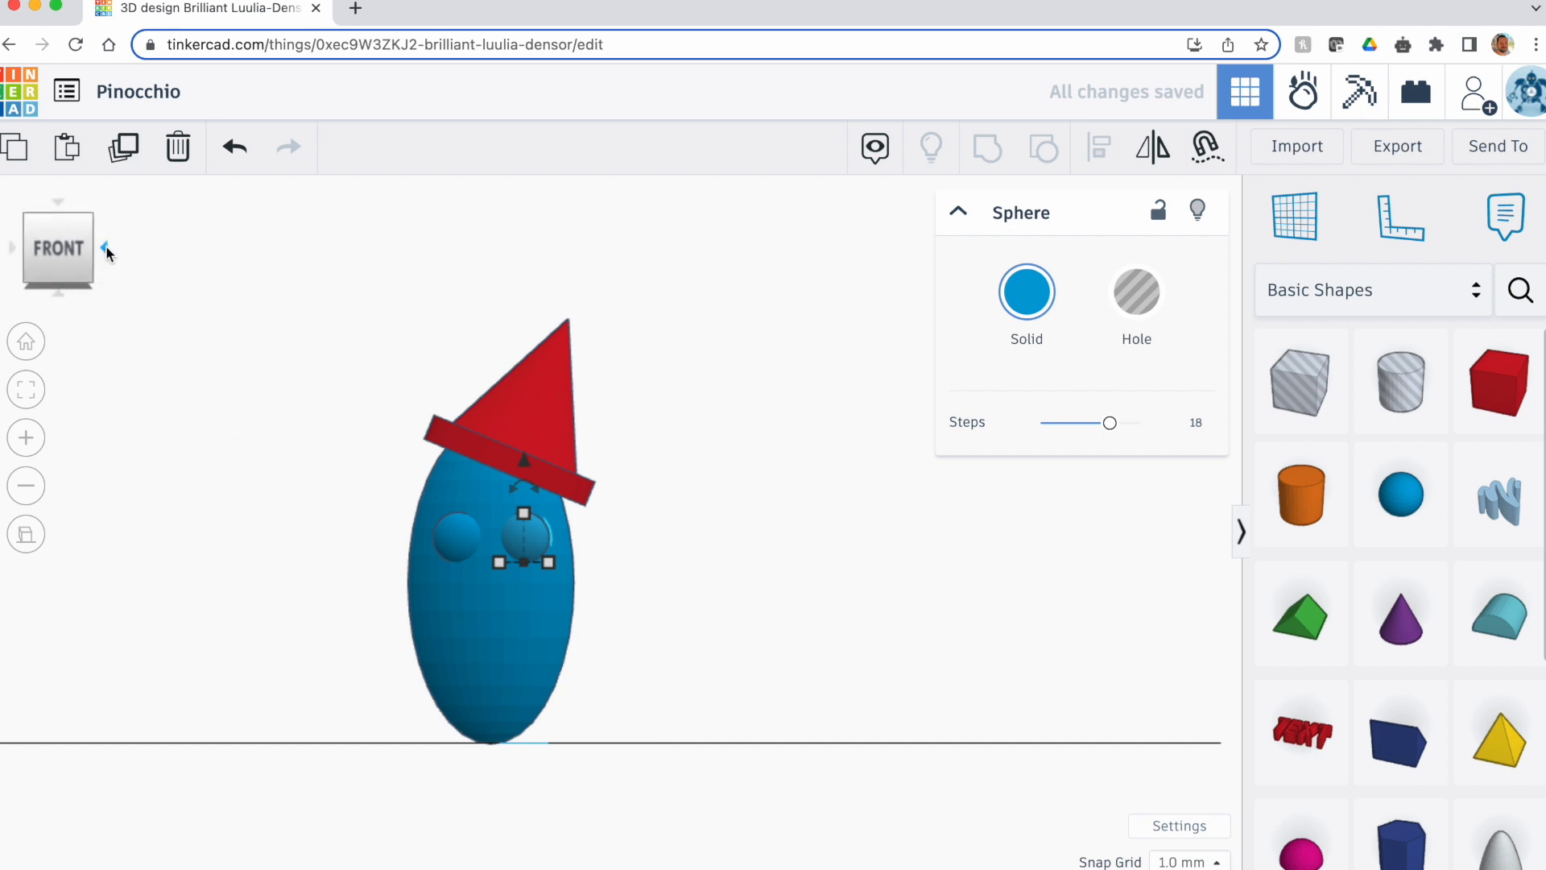
# Push both eye spheres slightly deeper into the head so that they protrude less from its front
pyautogui.click(105, 252)
pyautogui.click(223, 435)
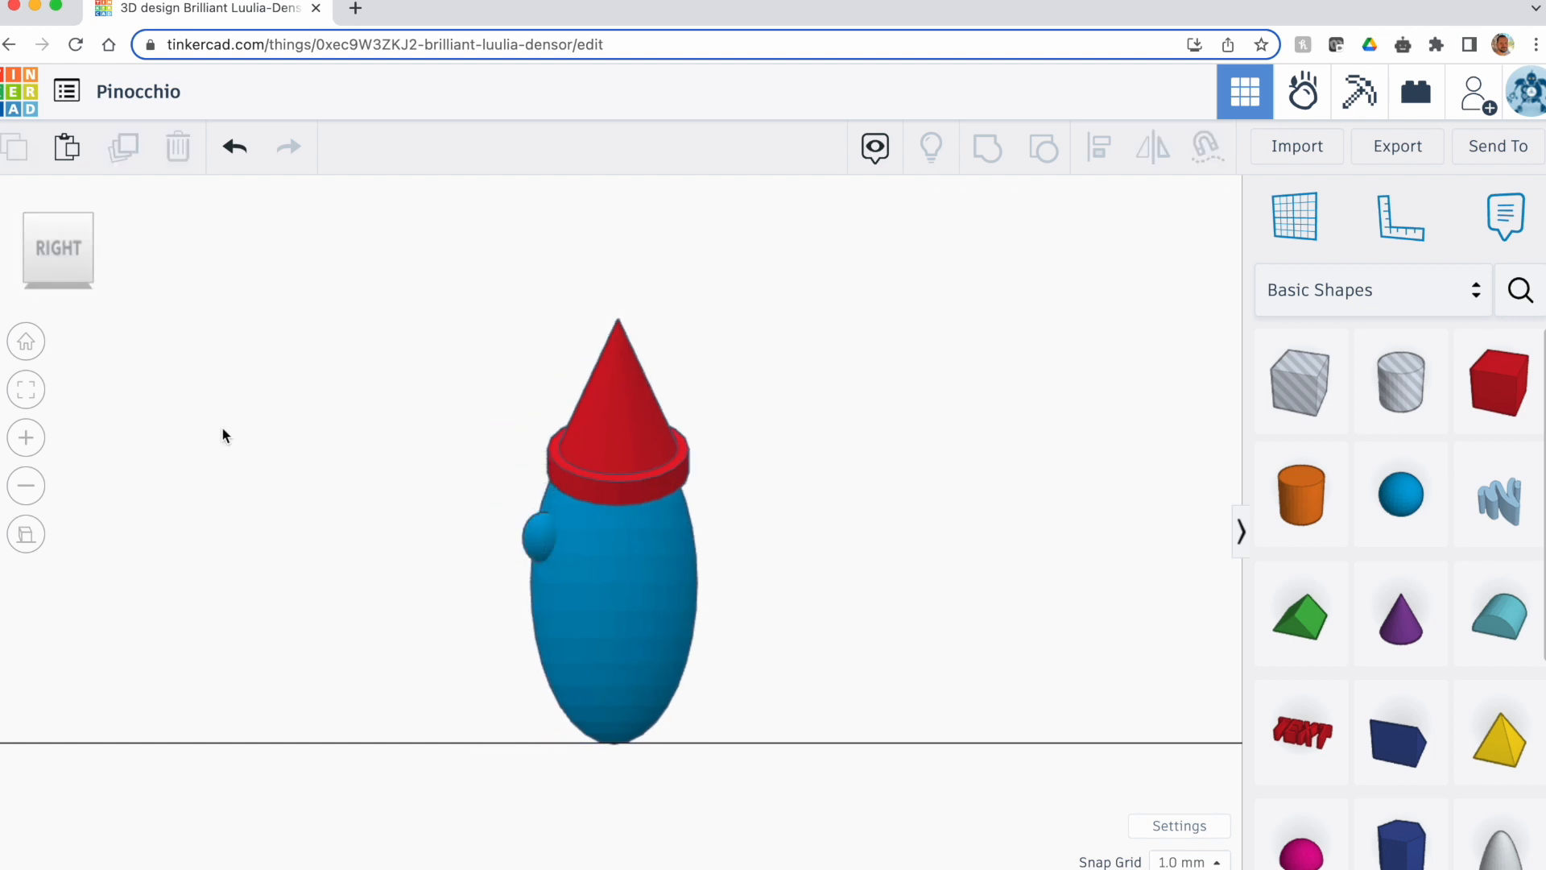
pyautogui.click(64, 202)
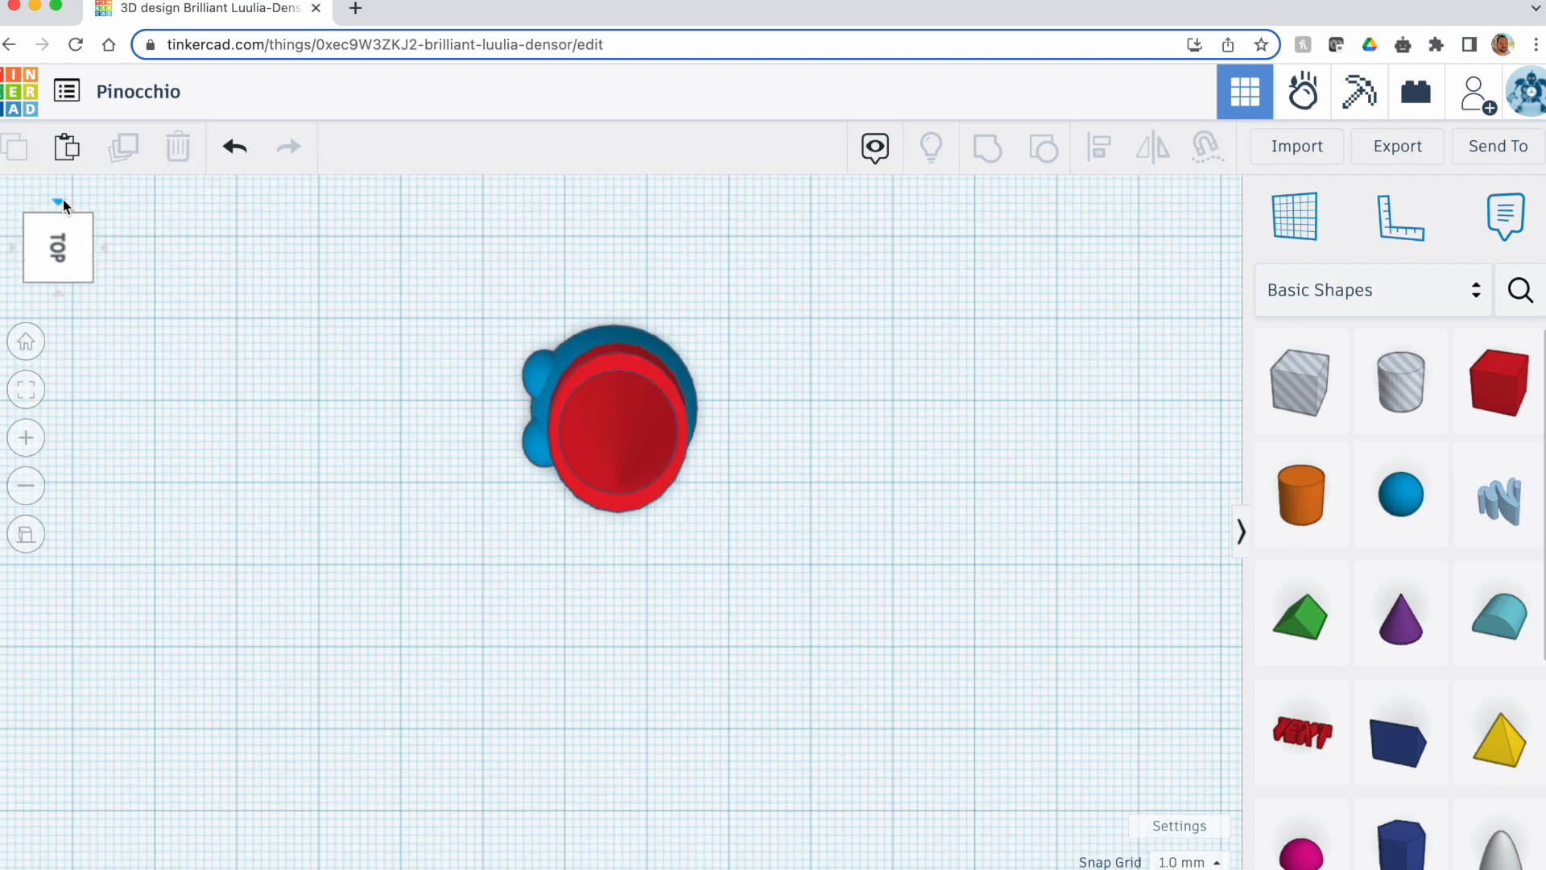
pyautogui.click(530, 369)
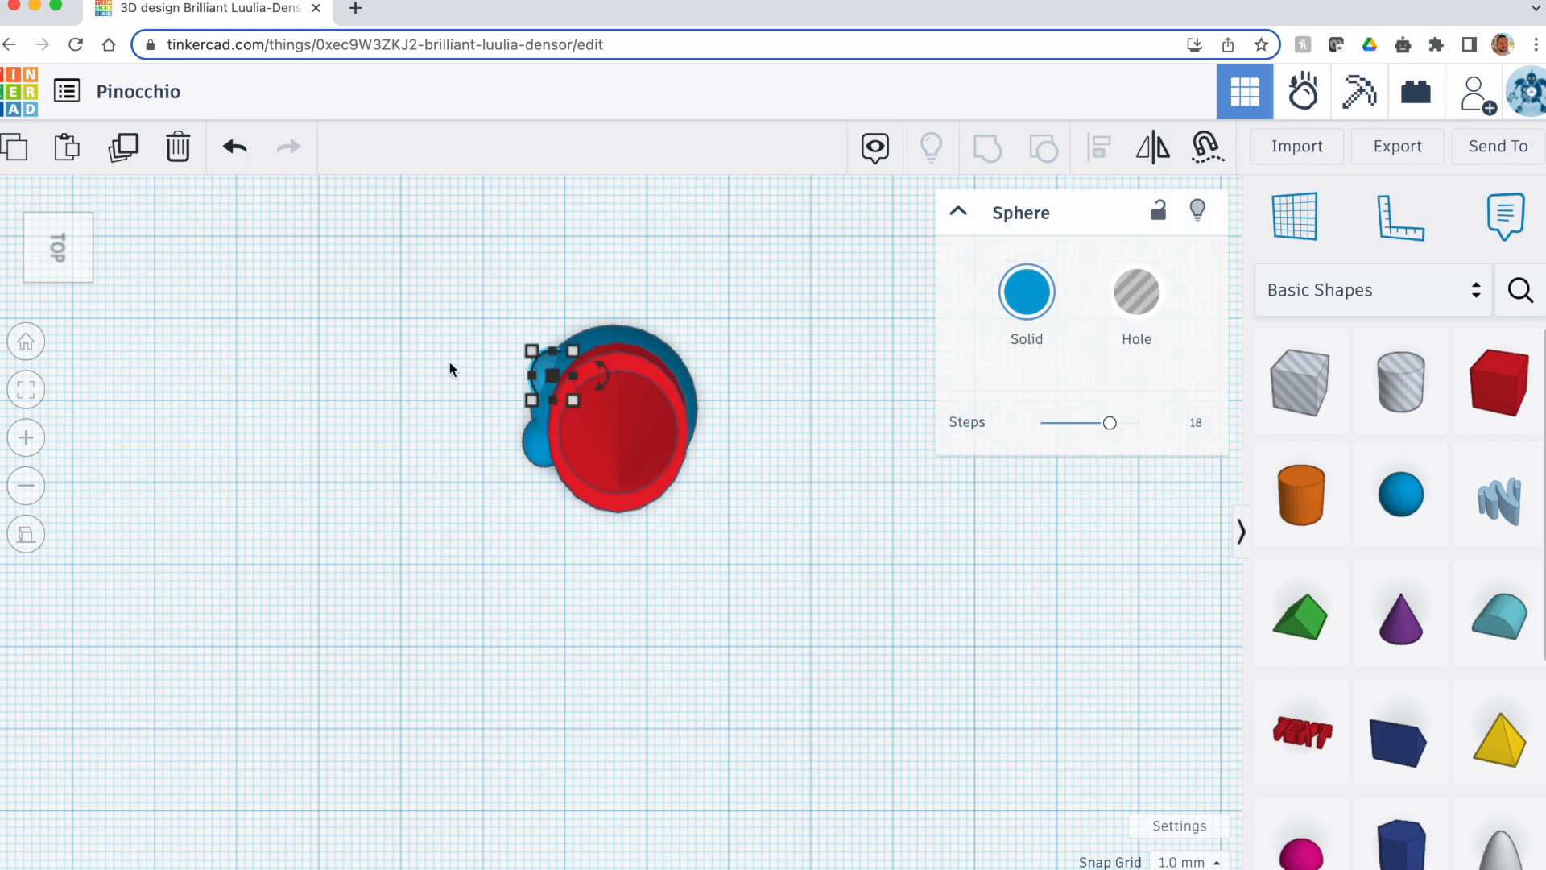
pyautogui.moveTo(531, 385); pyautogui.dragTo(530, 452)
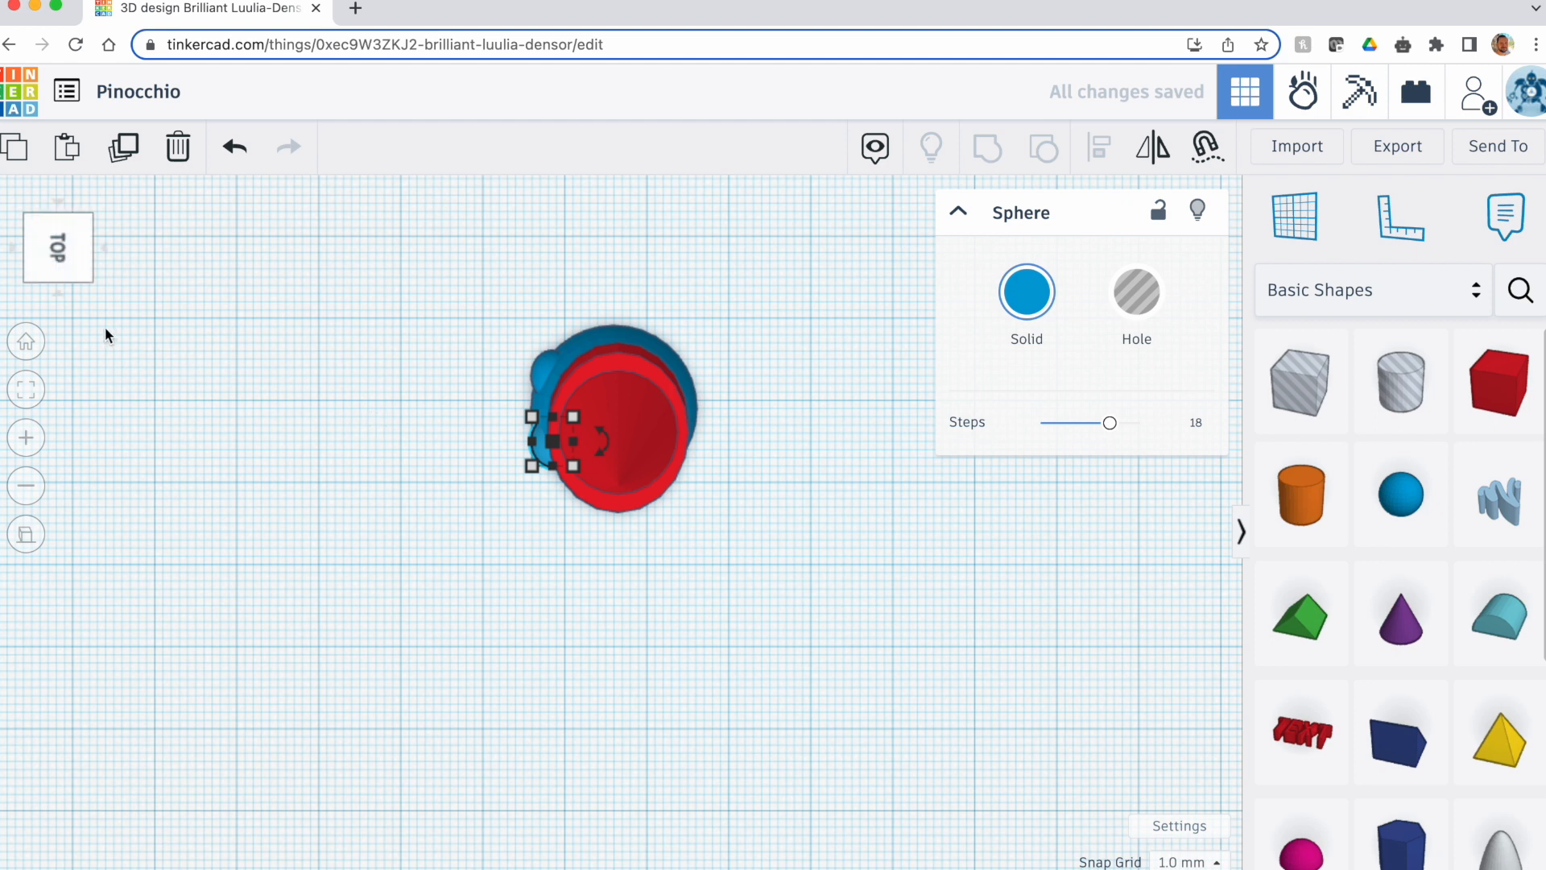
pyautogui.click(26, 341)
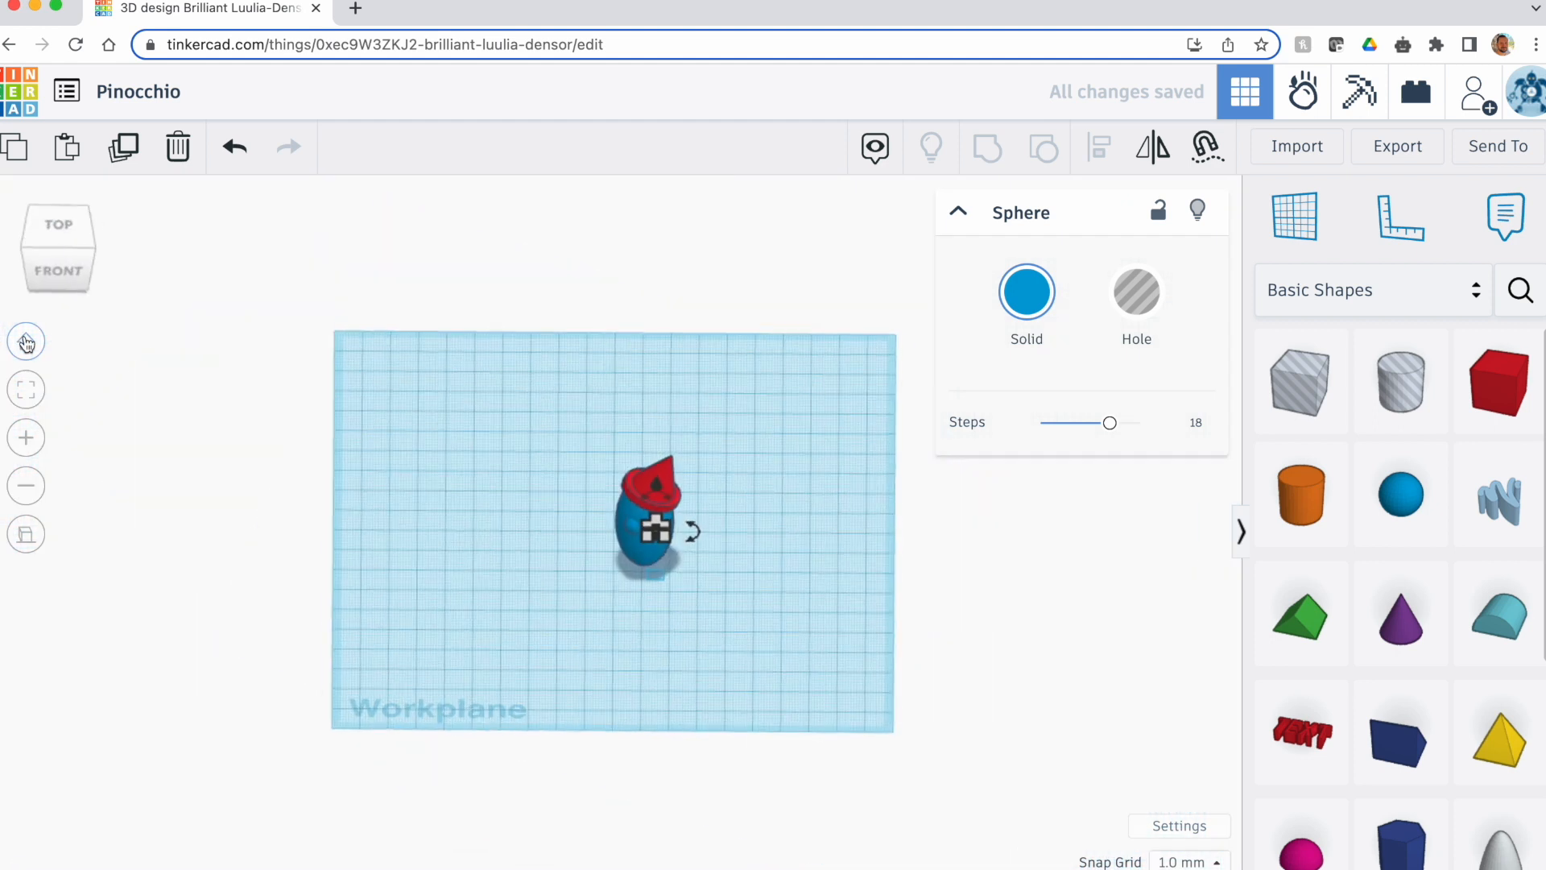
pyautogui.click(394, 553)
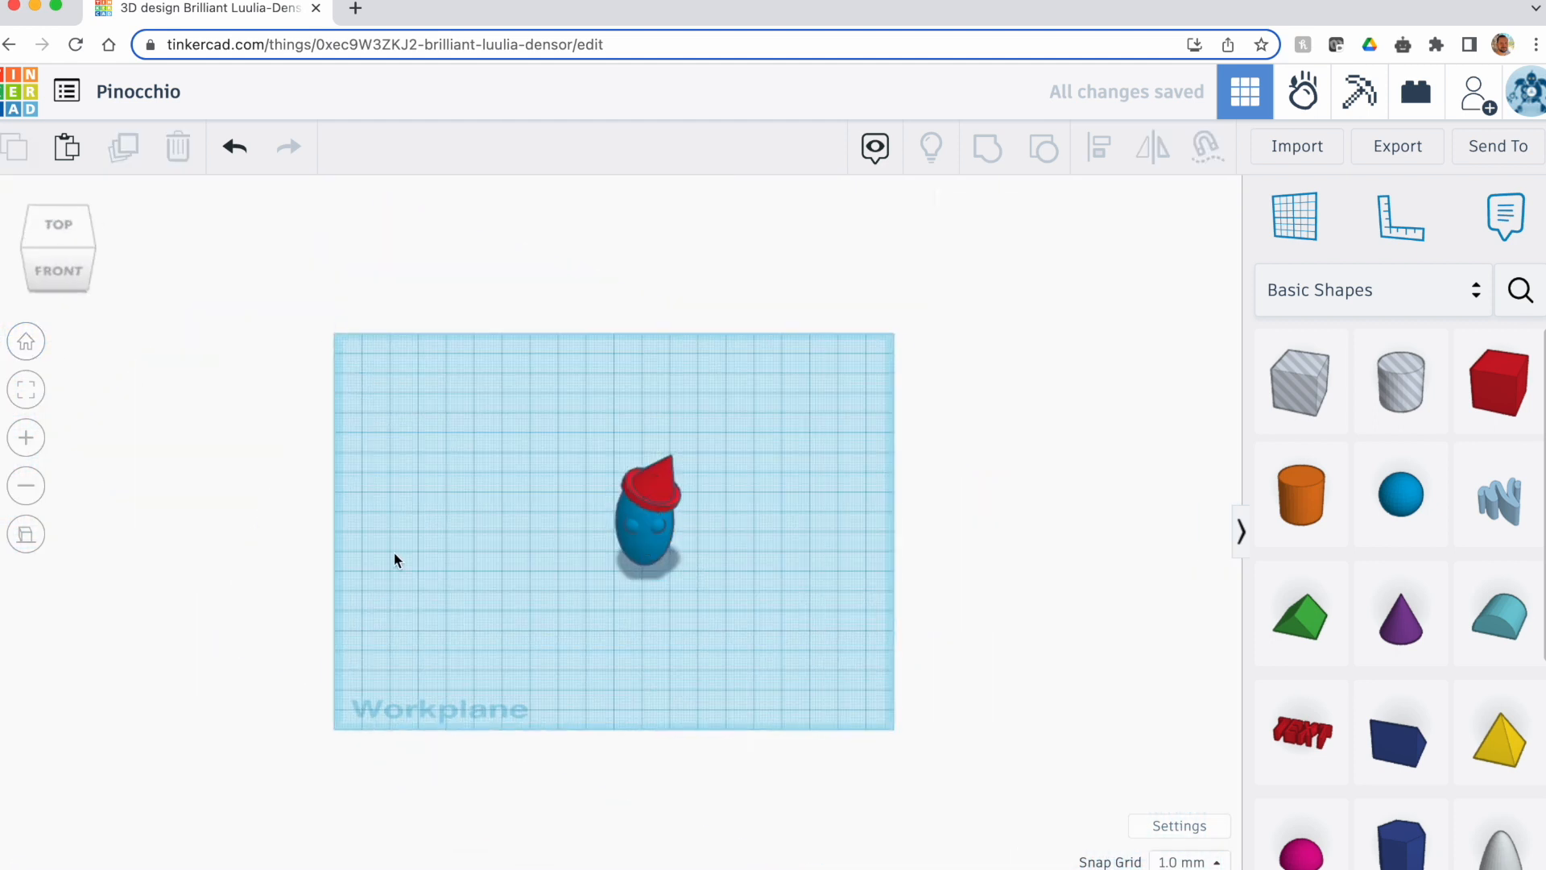
# Change the colour of both eye spheres to white
pyautogui.click(61, 268)
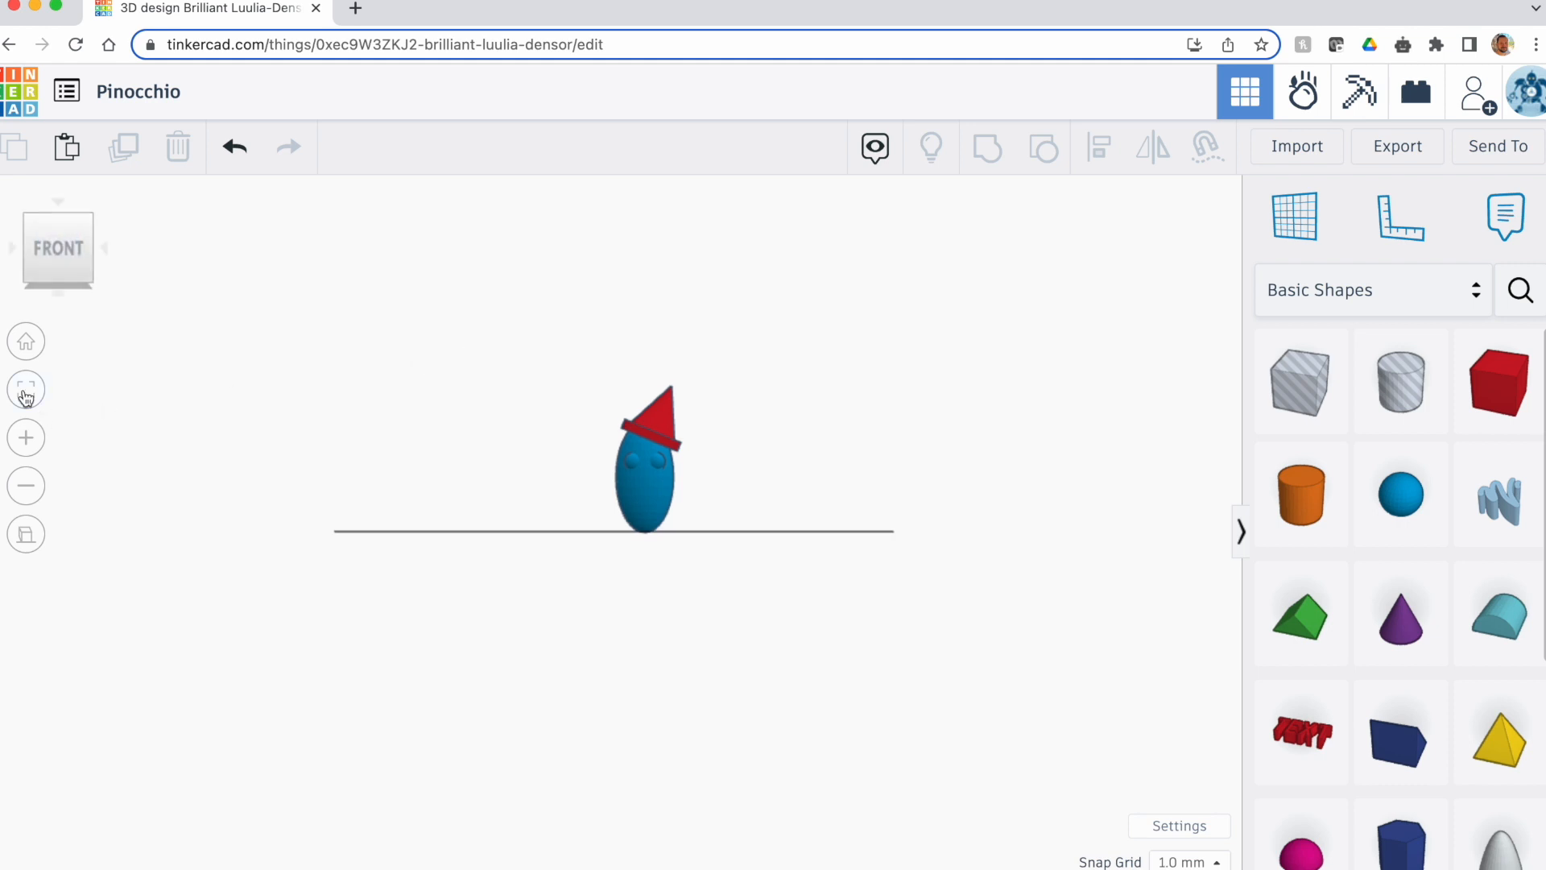
pyautogui.click(26, 391)
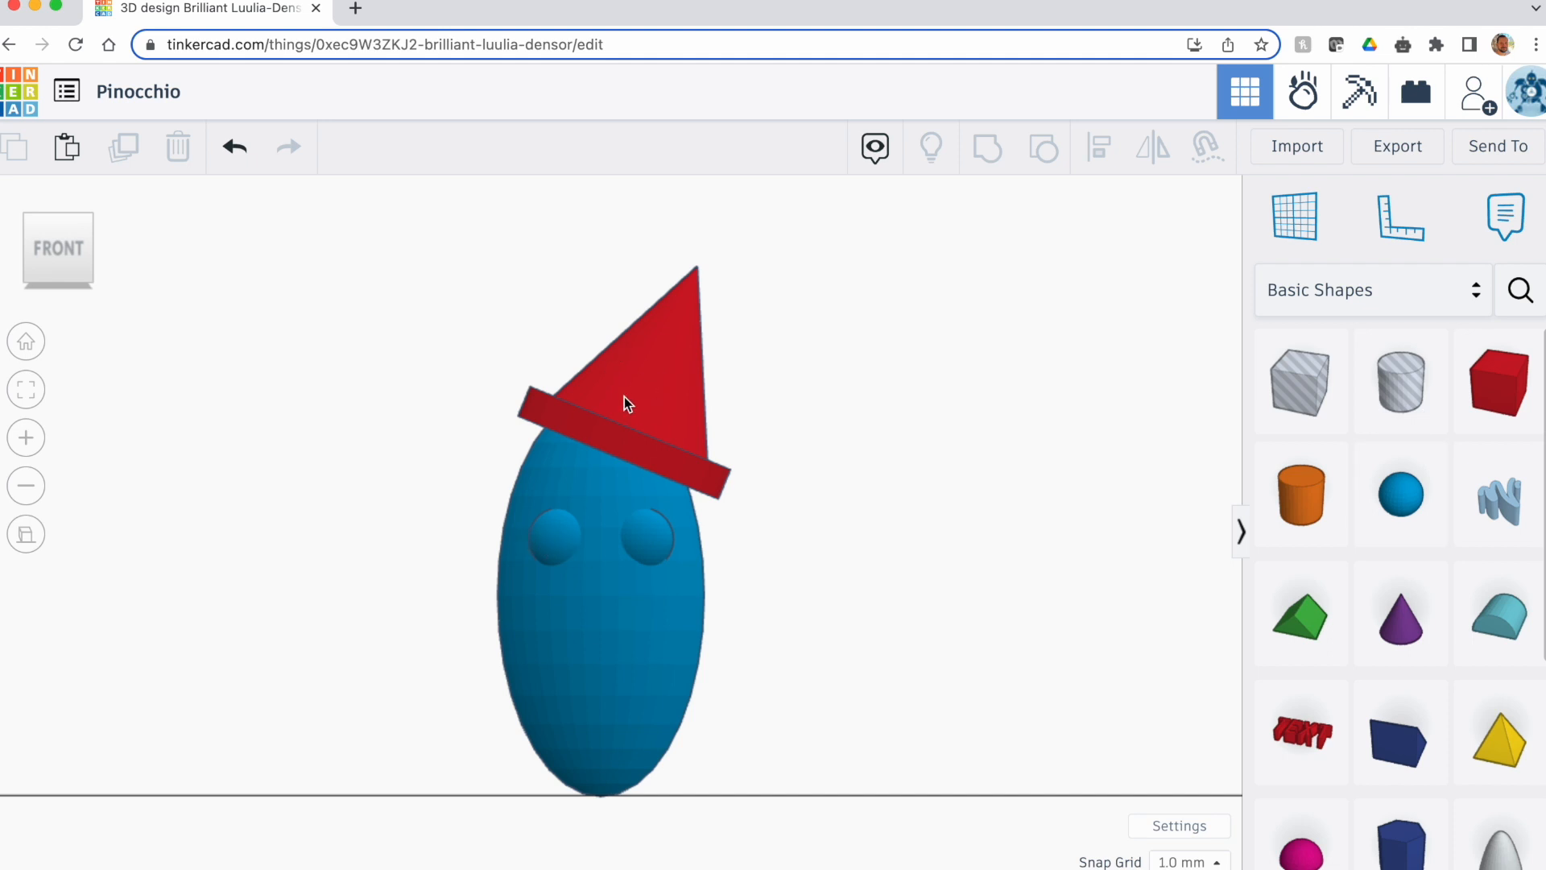
pyautogui.click(545, 540)
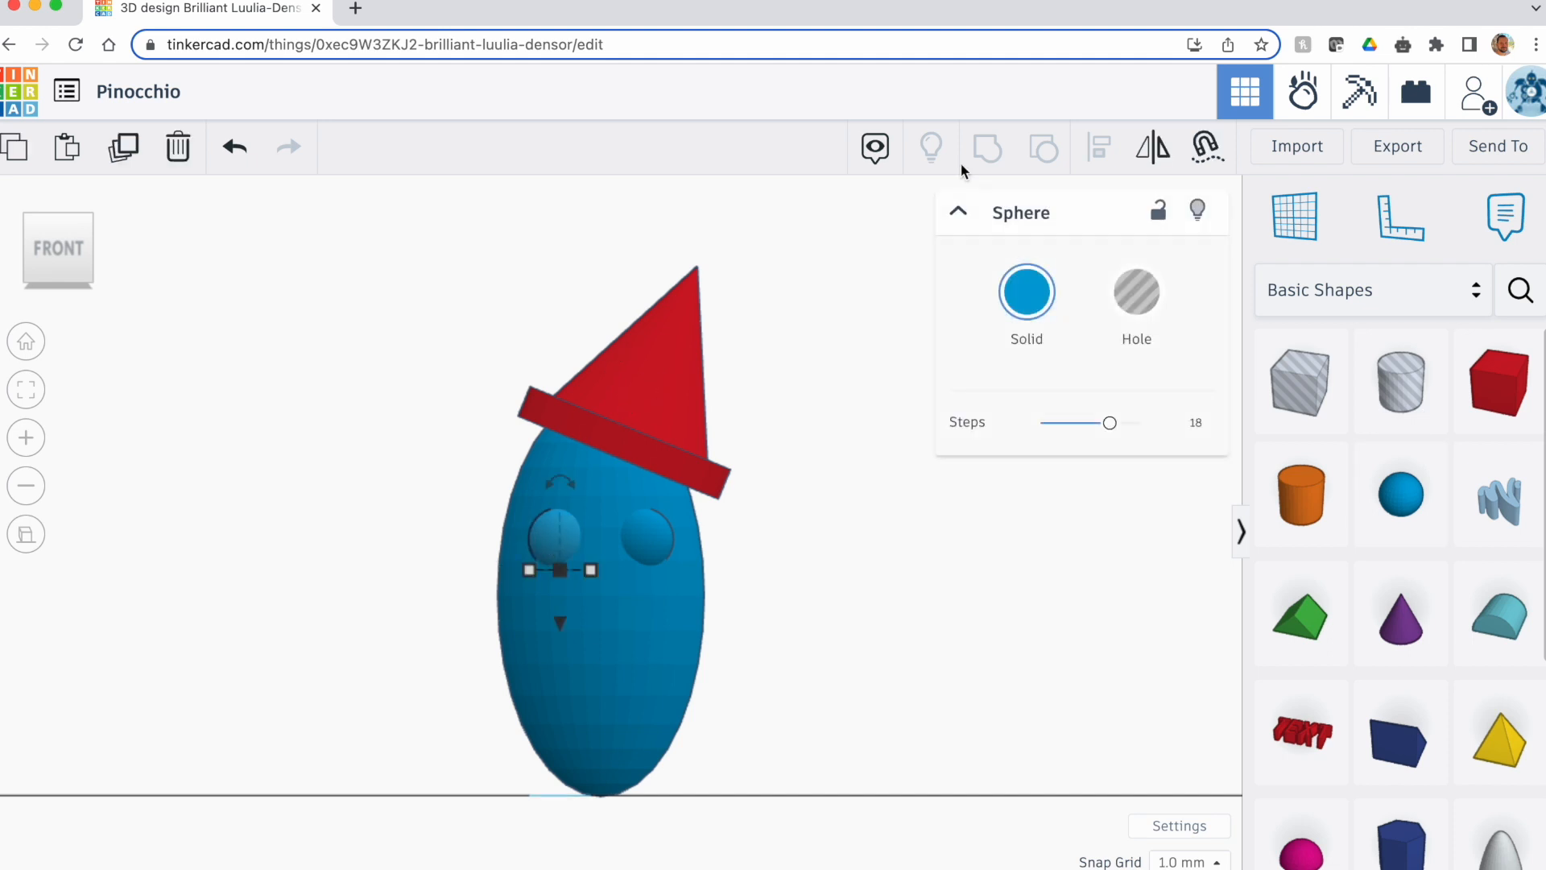
pyautogui.click(1031, 293)
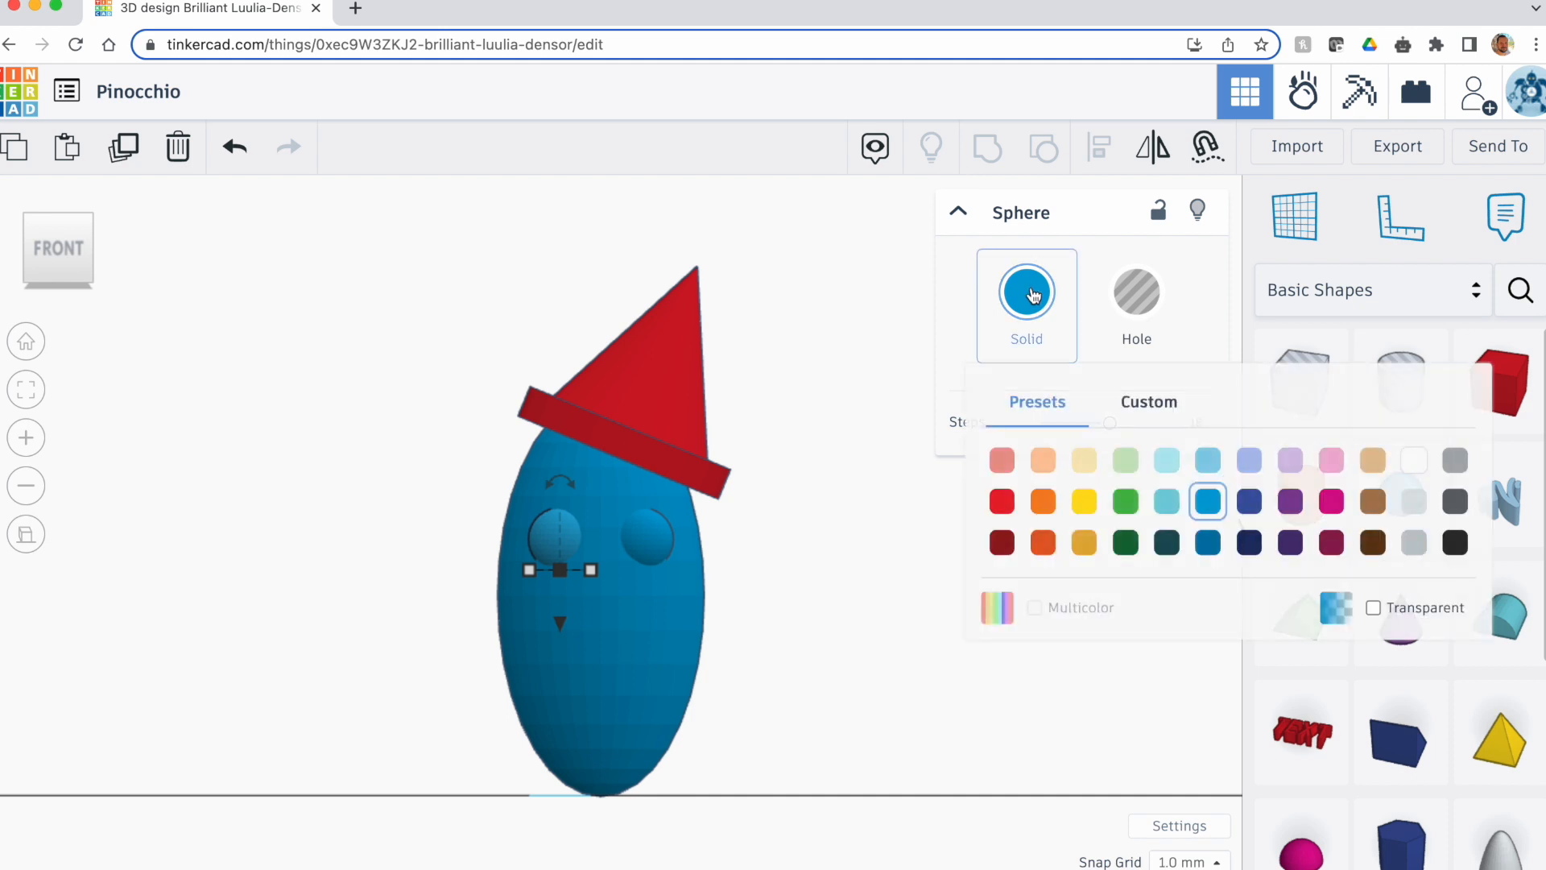
pyautogui.click(1415, 460)
pyautogui.click(640, 538)
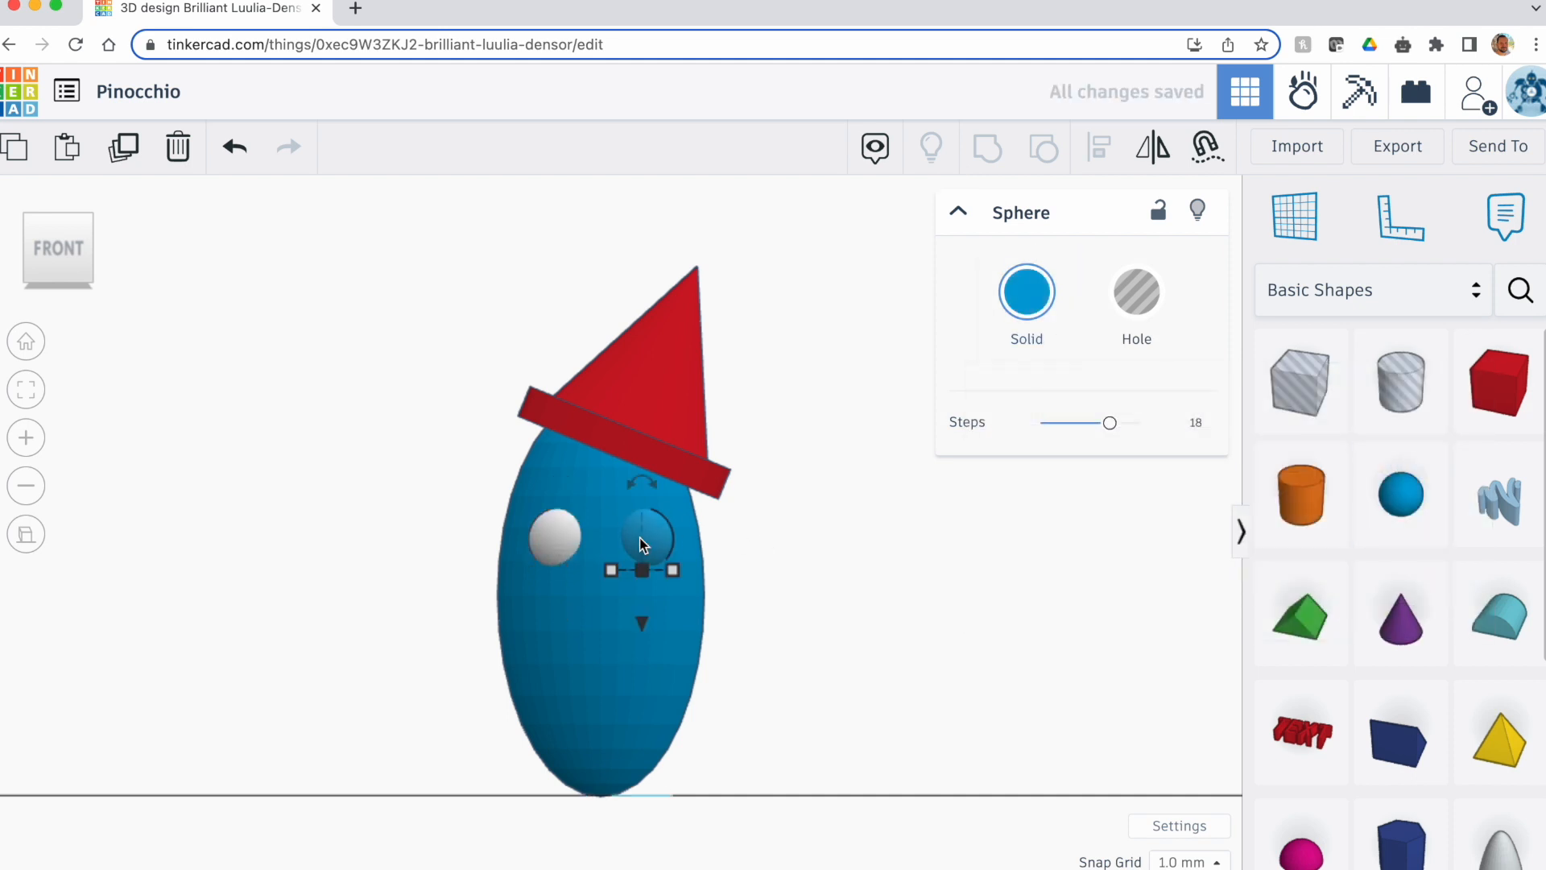
pyautogui.click(1027, 292)
pyautogui.click(1414, 460)
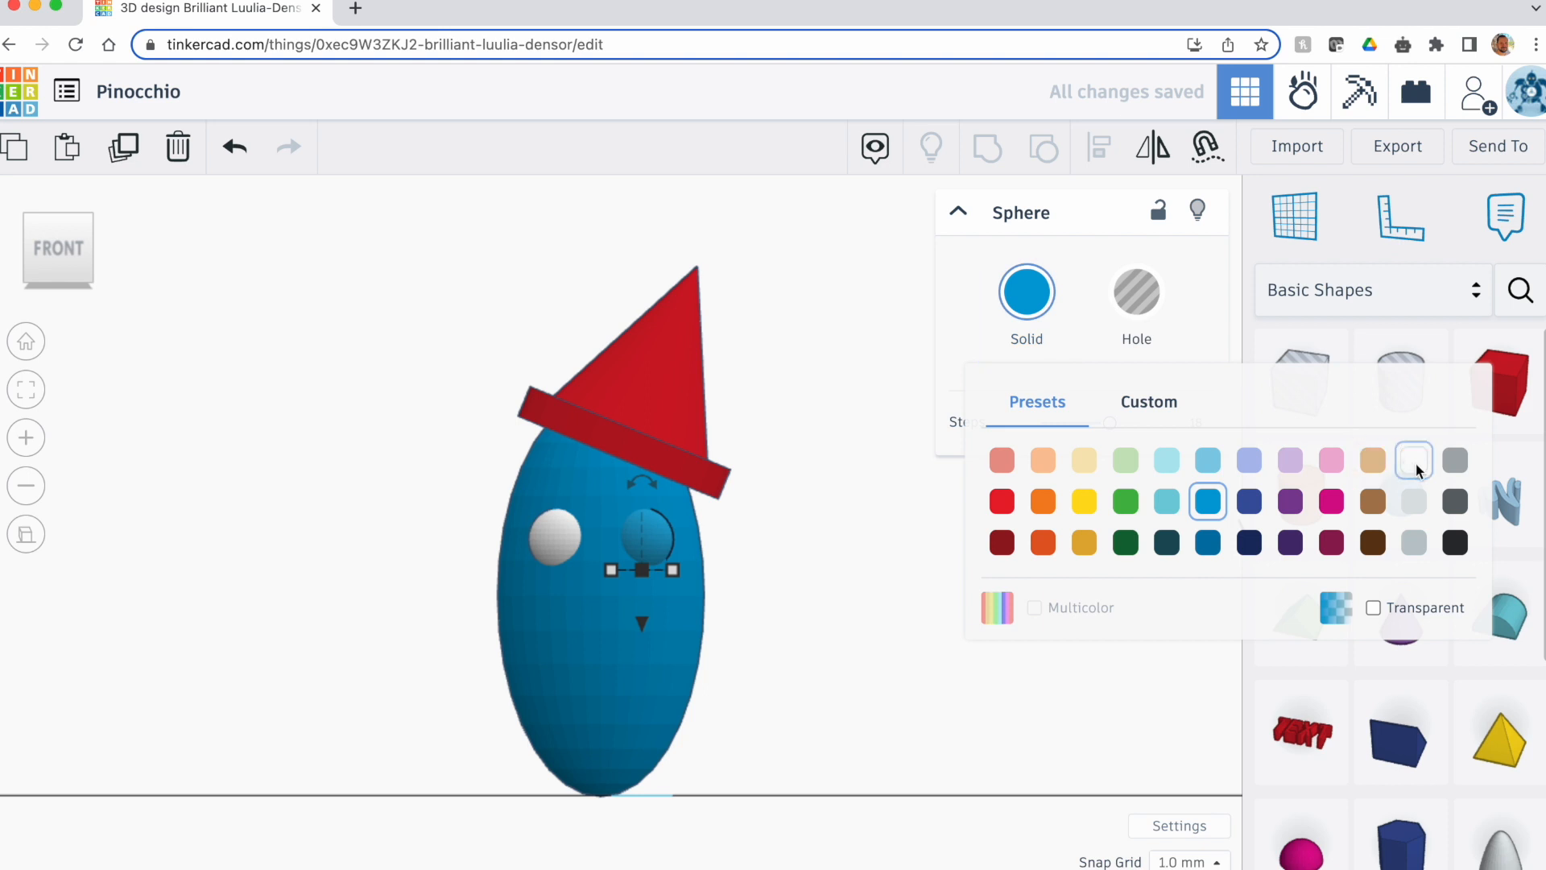
pyautogui.click(839, 592)
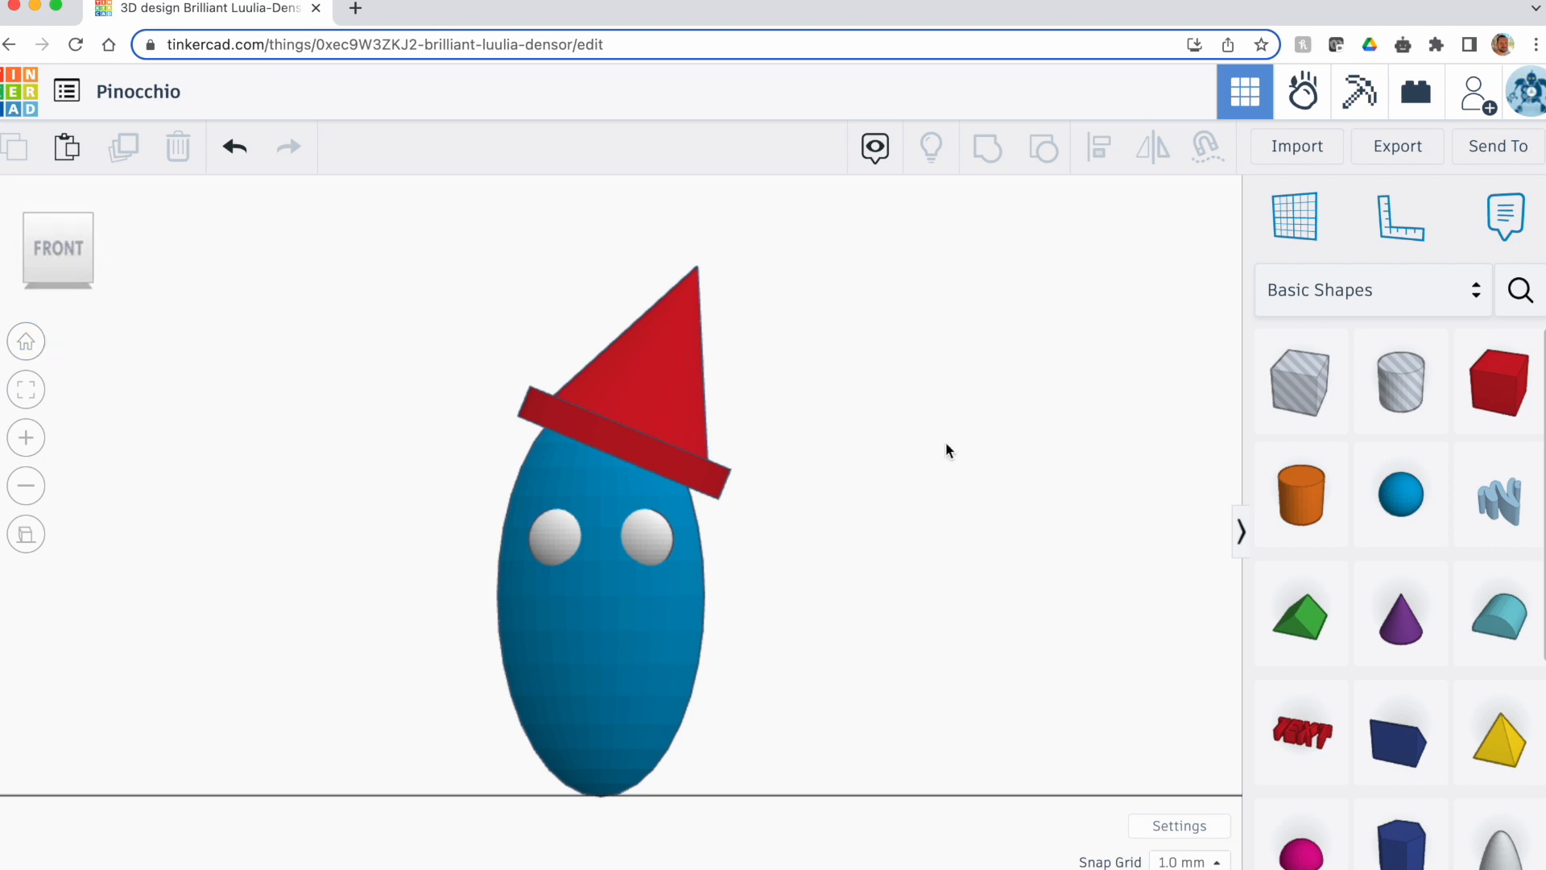
# Add another sphere clear of the head, near its front, and shrink it to 2 mm in length and width
pyautogui.click(1399, 494)
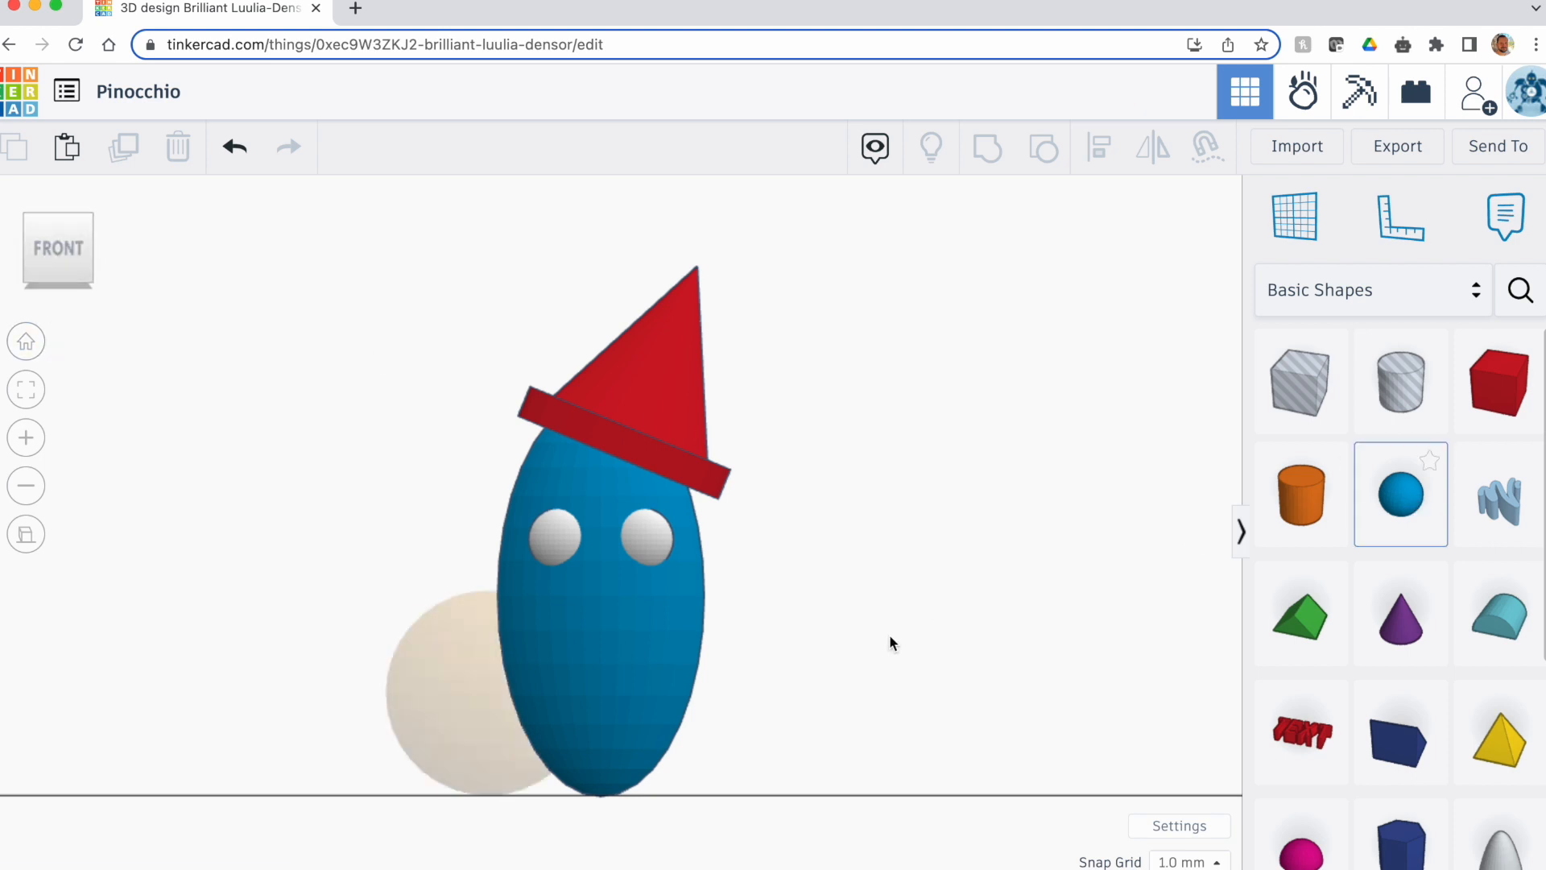
pyautogui.click(949, 641)
pyautogui.click(58, 203)
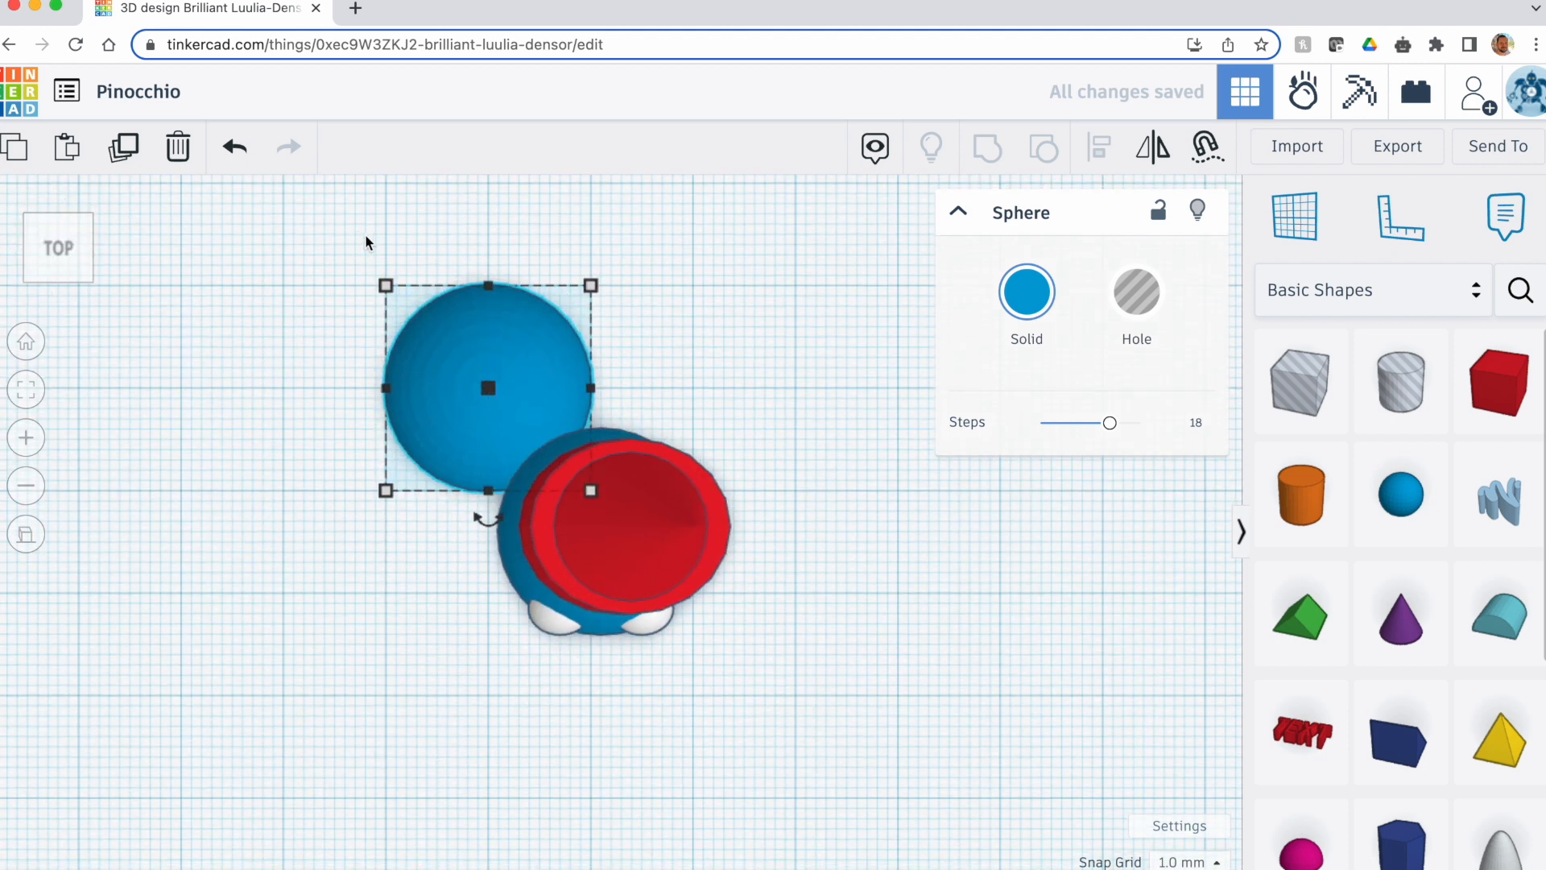
pyautogui.moveTo(459, 344); pyautogui.dragTo(327, 583)
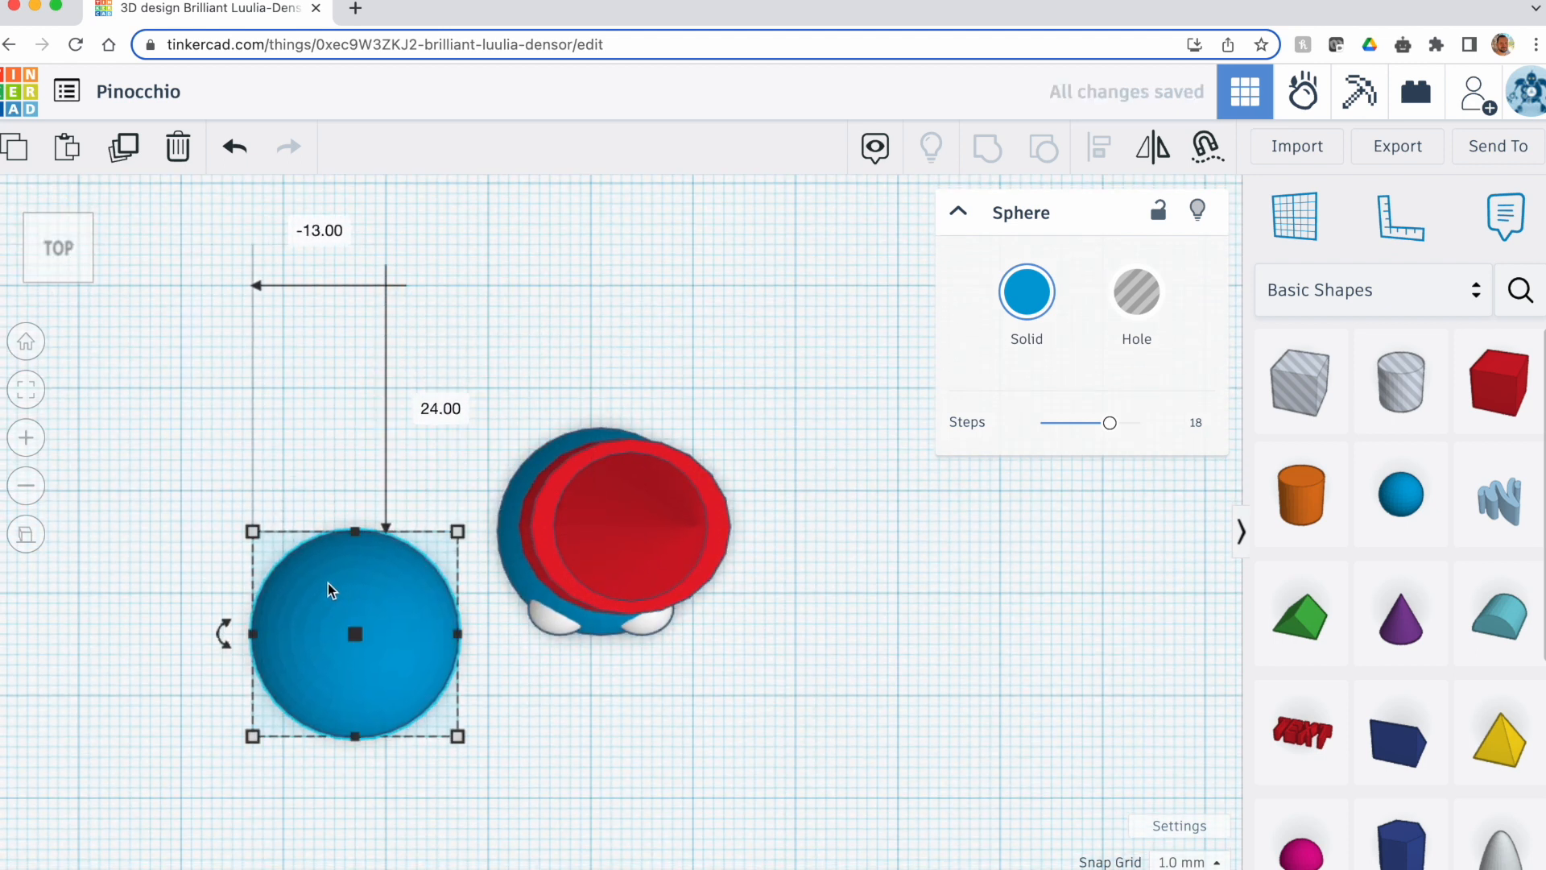
pyautogui.moveTo(255, 535); pyautogui.dragTo(446, 717)
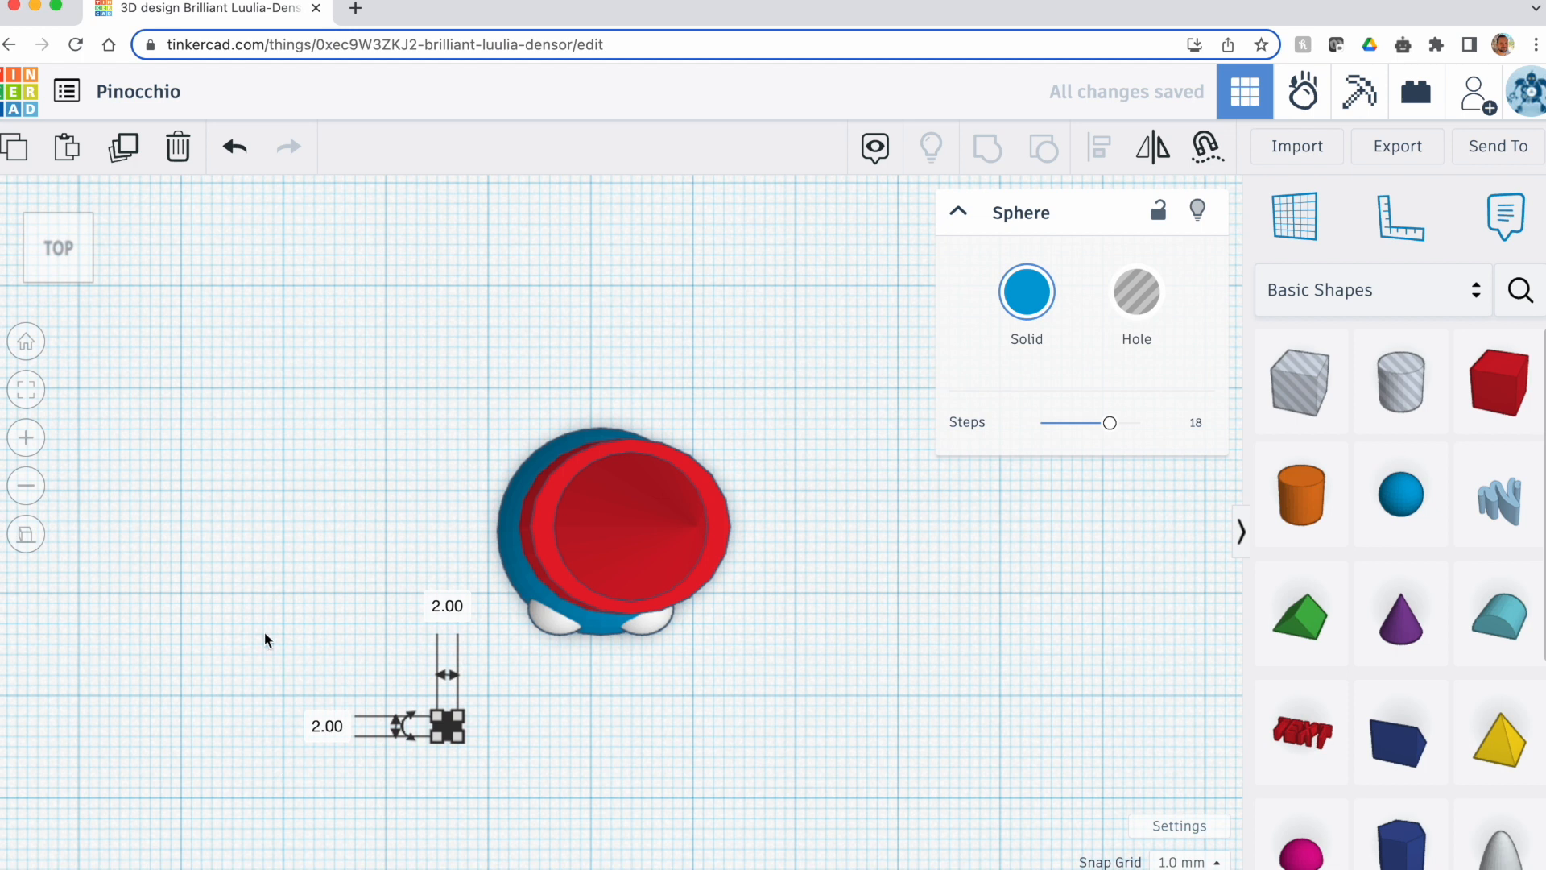
# Raise the small 2 mm sphere 24 mm above the workplane, to the height of the eyes
pyautogui.click(58, 296)
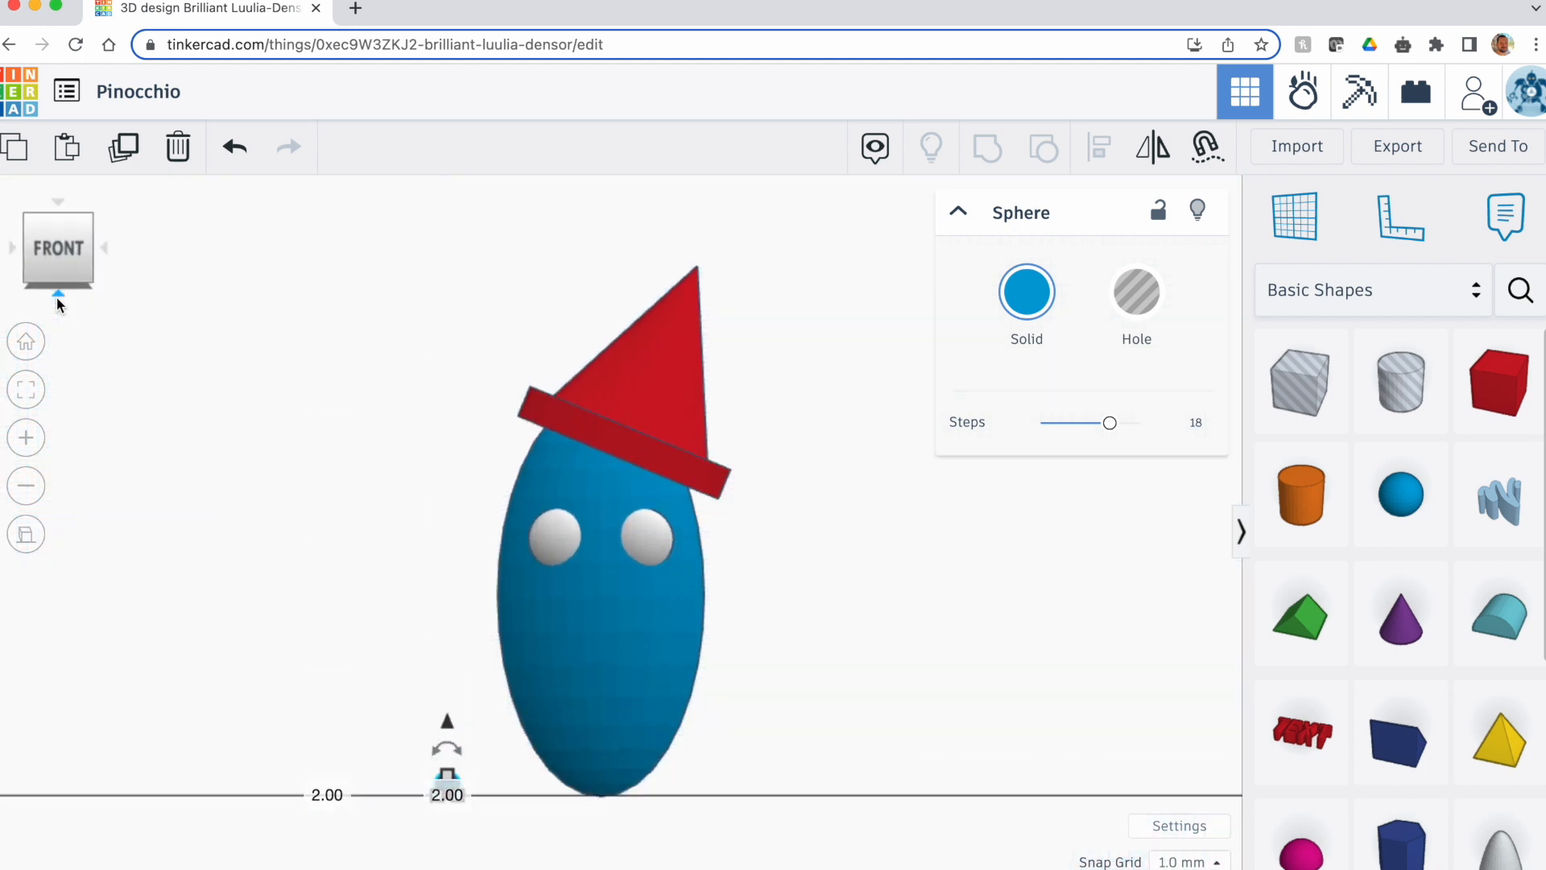
pyautogui.click(269, 581)
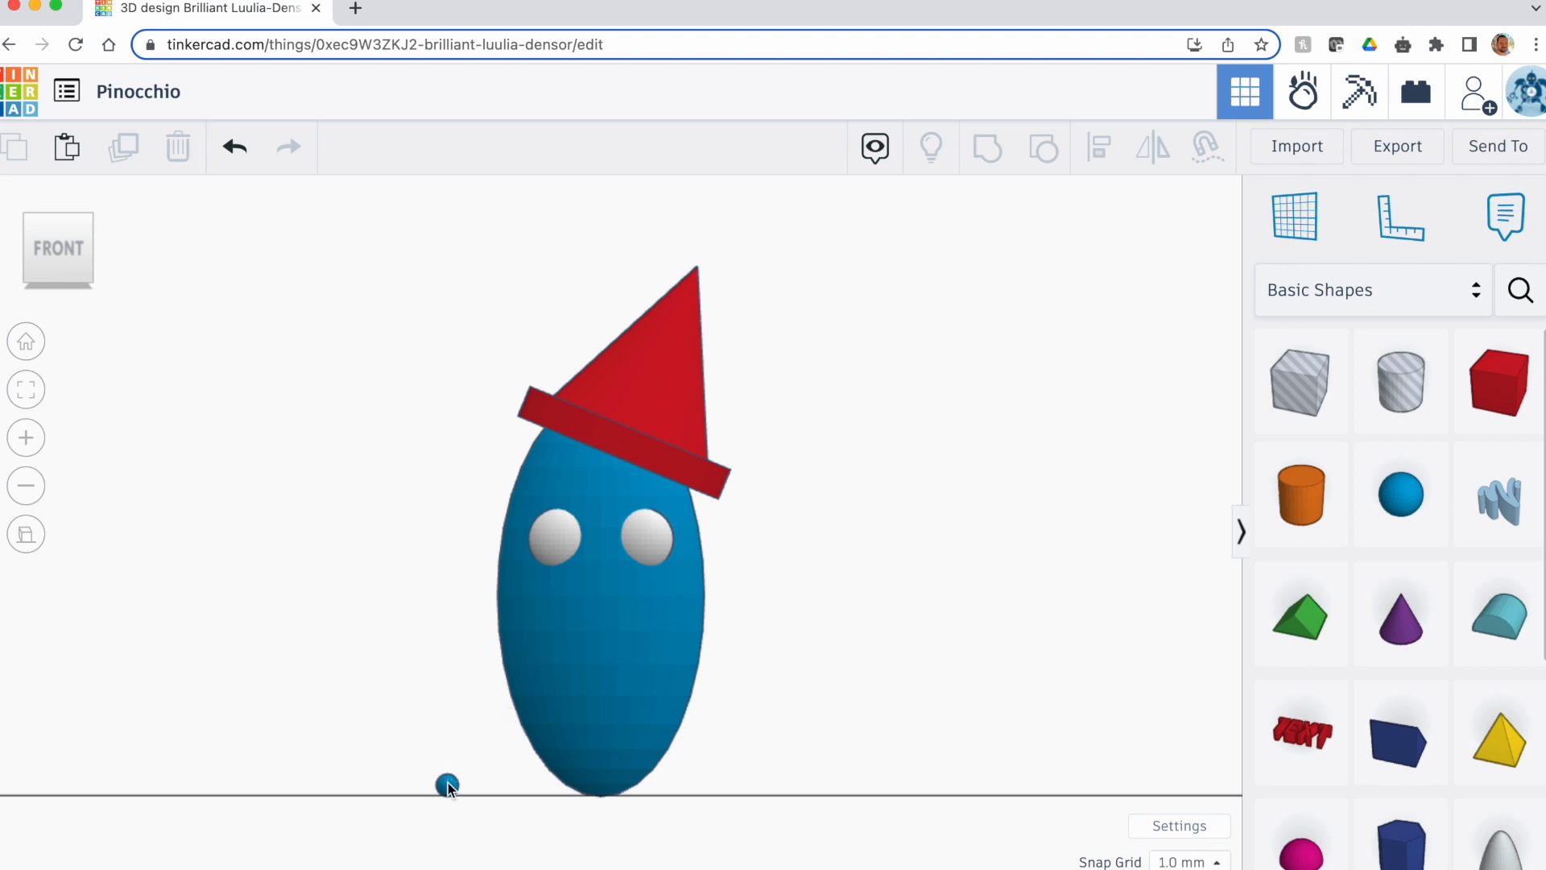
pyautogui.moveTo(448, 776); pyautogui.dragTo(466, 476)
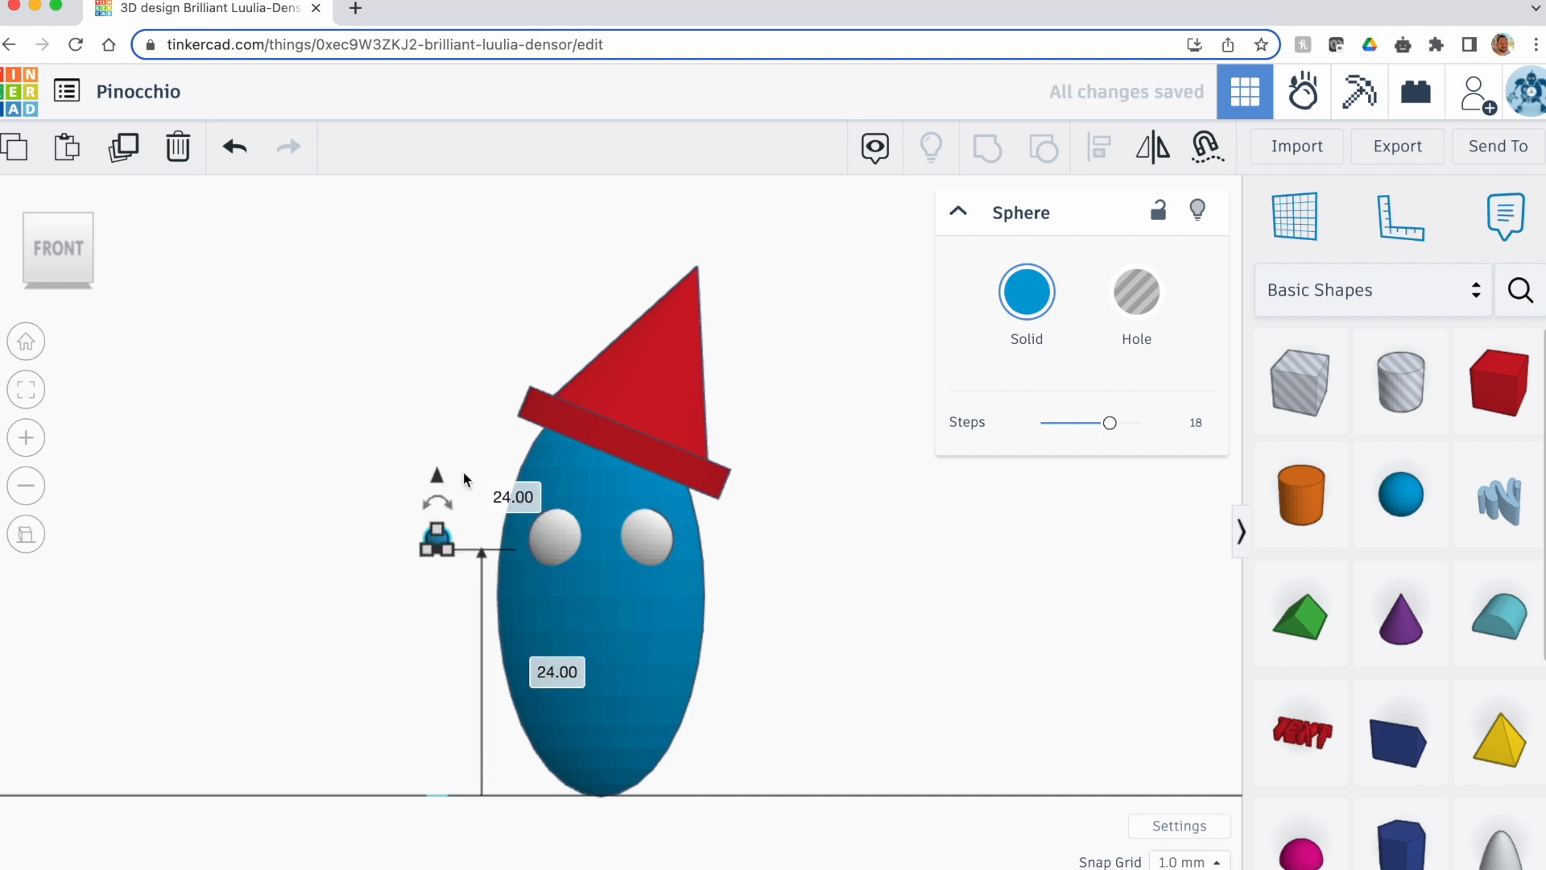
# Move the small sphere 11 mm sideways and 9 mm toward the head so it sits on the front of the left eye
pyautogui.click(58, 208)
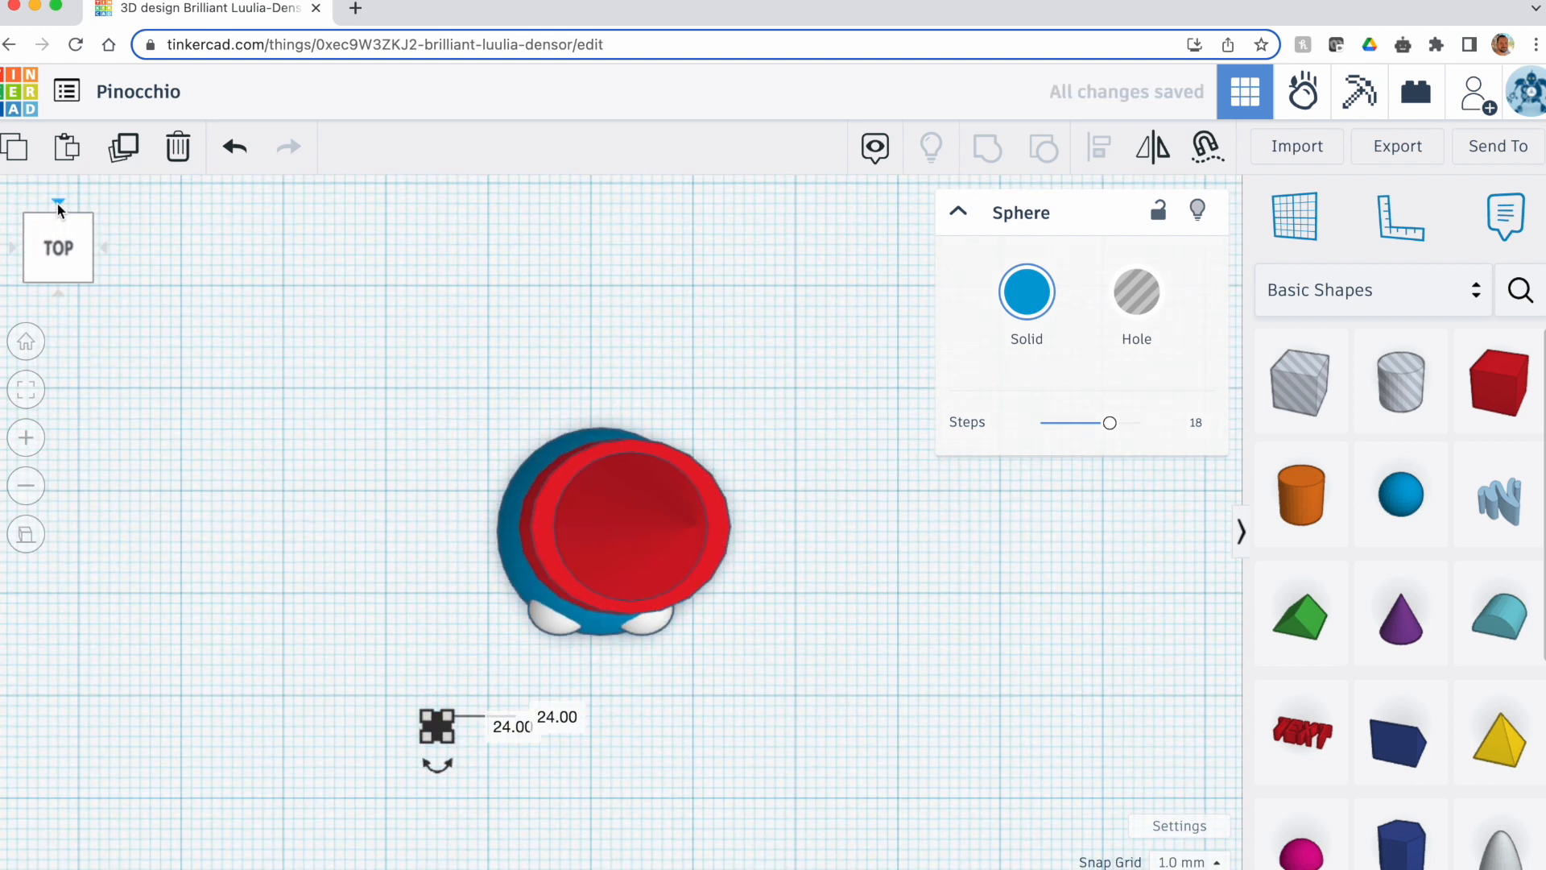
pyautogui.click(297, 662)
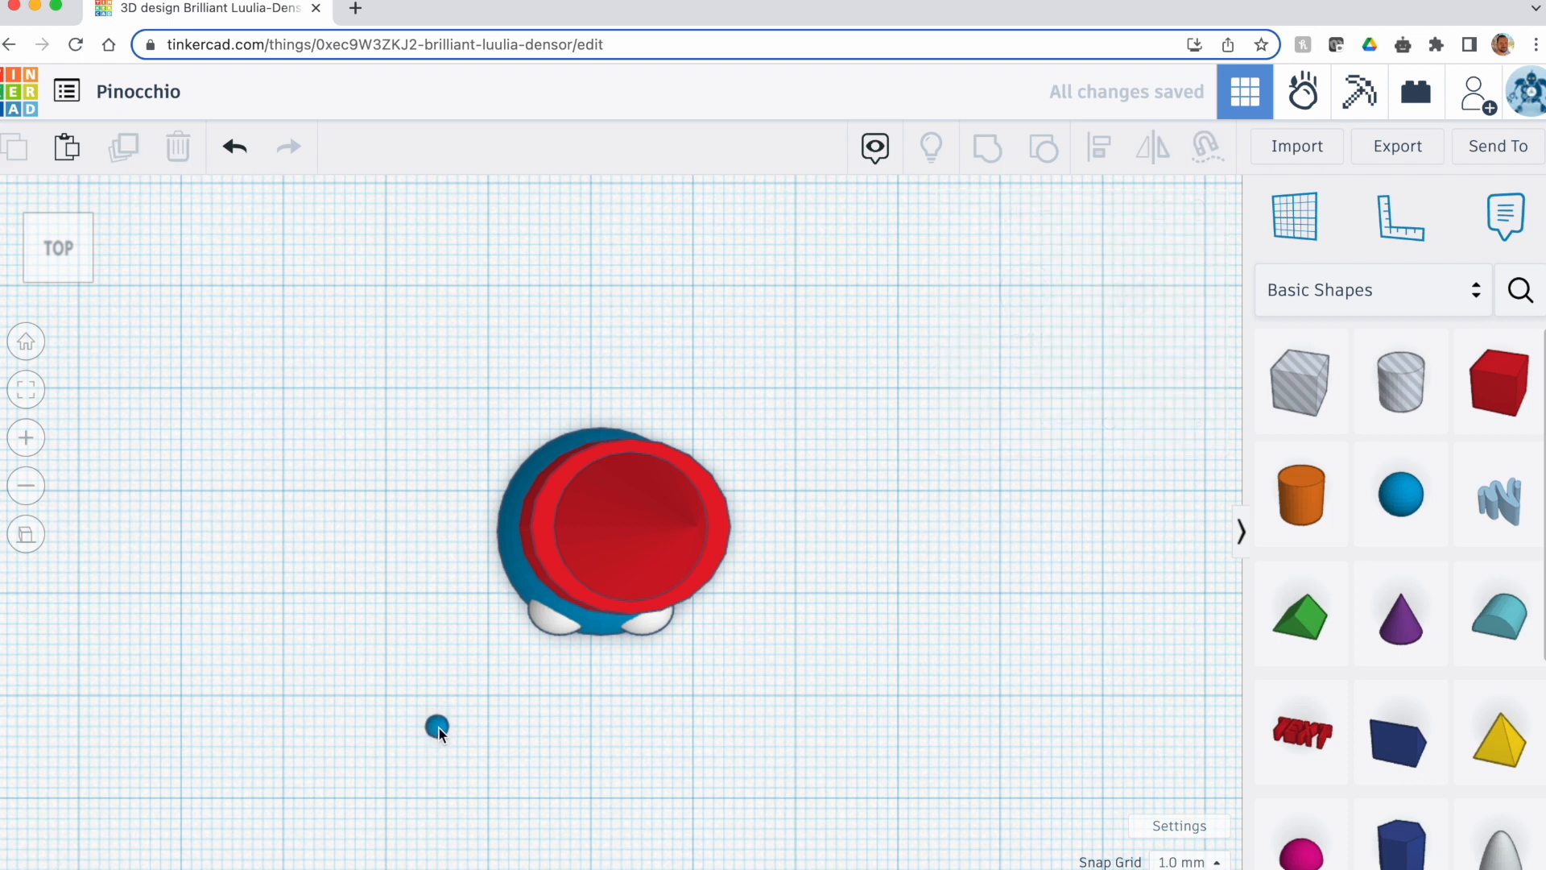
pyautogui.moveTo(438, 728); pyautogui.dragTo(552, 636)
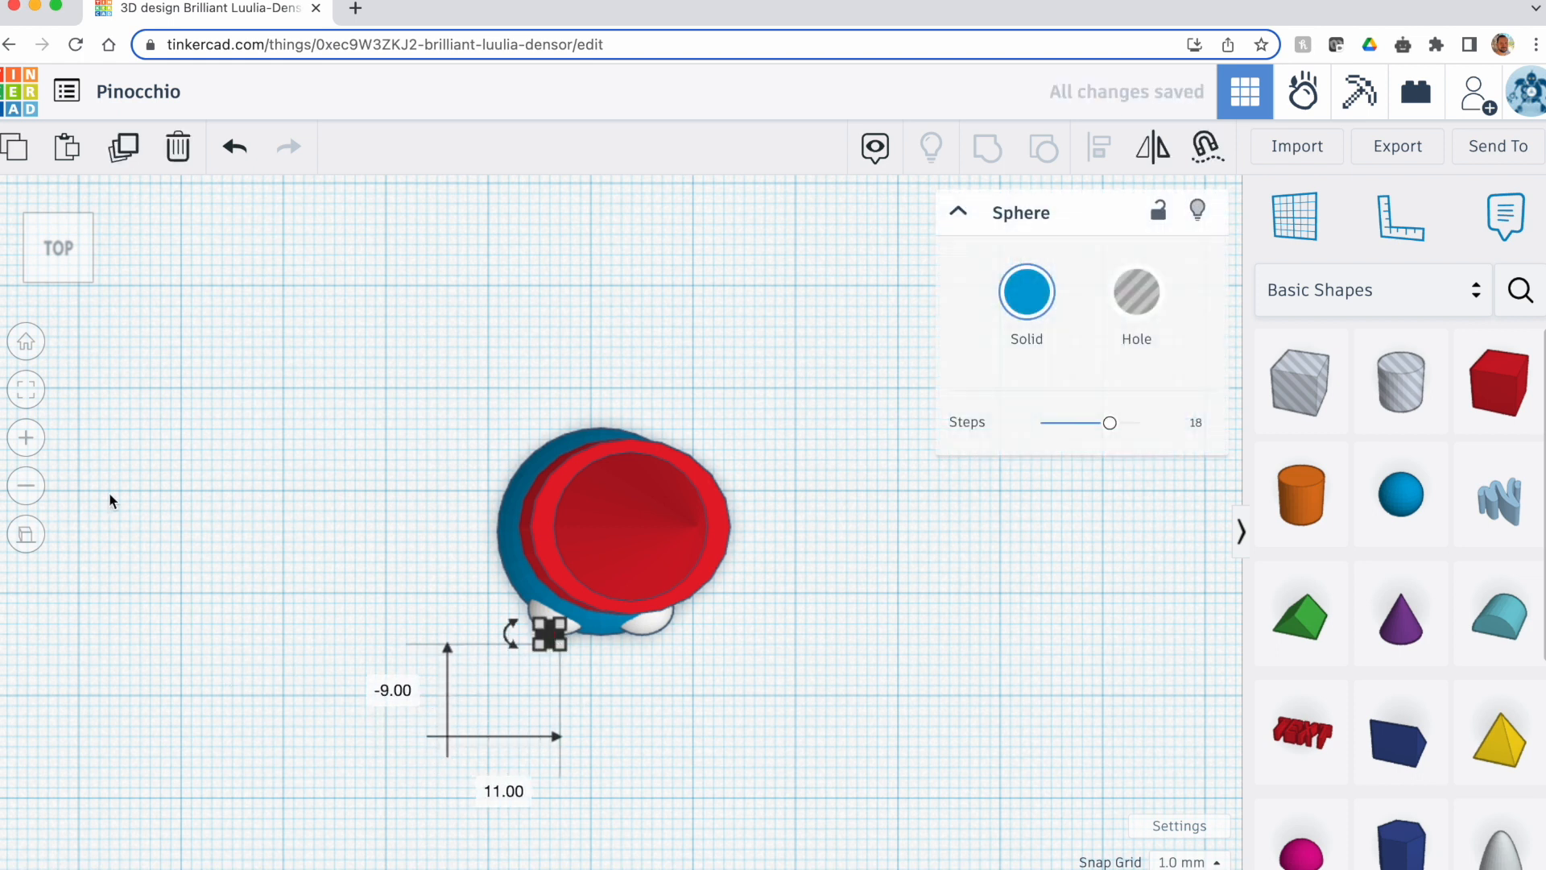
pyautogui.click(53, 293)
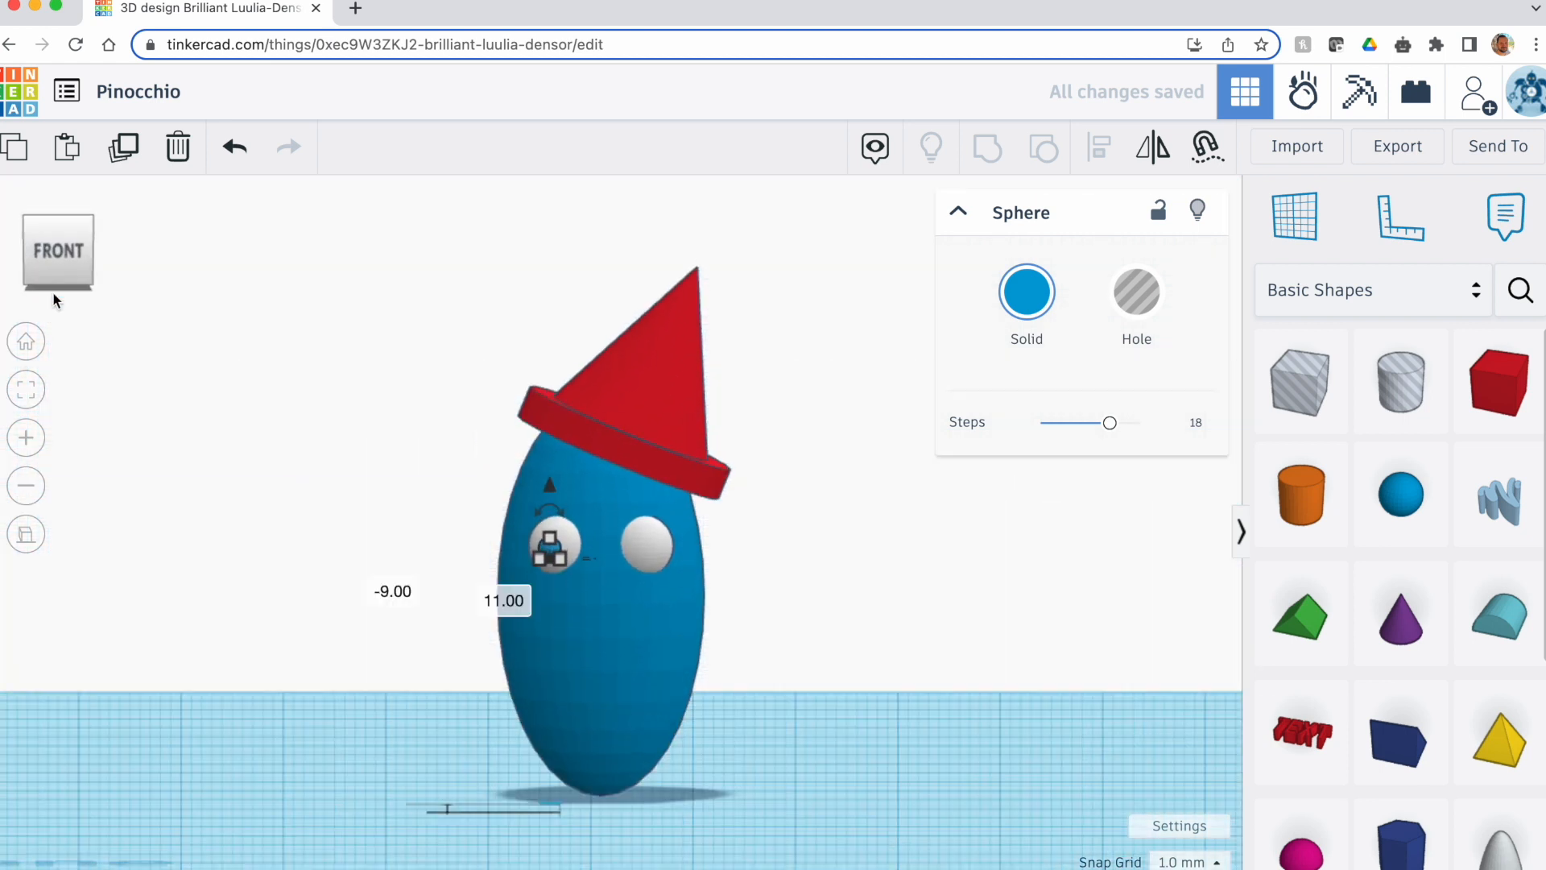
pyautogui.click(209, 524)
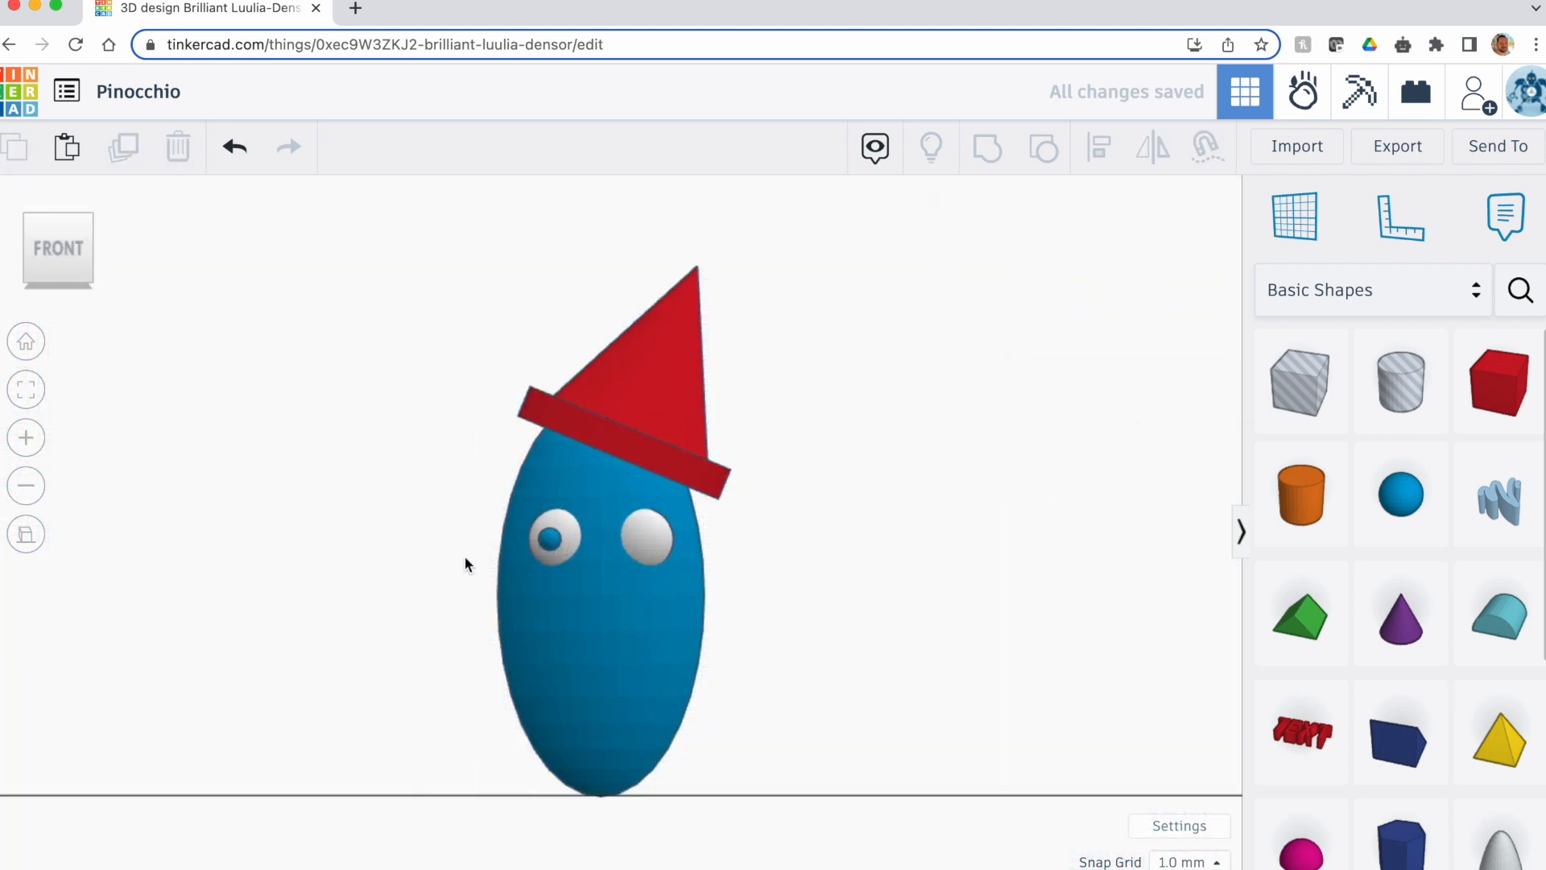
# Raise the pupil sphere 1 mm to a height of 25 mm and nudge it 1 mm toward the middle of the face
pyautogui.click(549, 543)
pyautogui.press('Down')
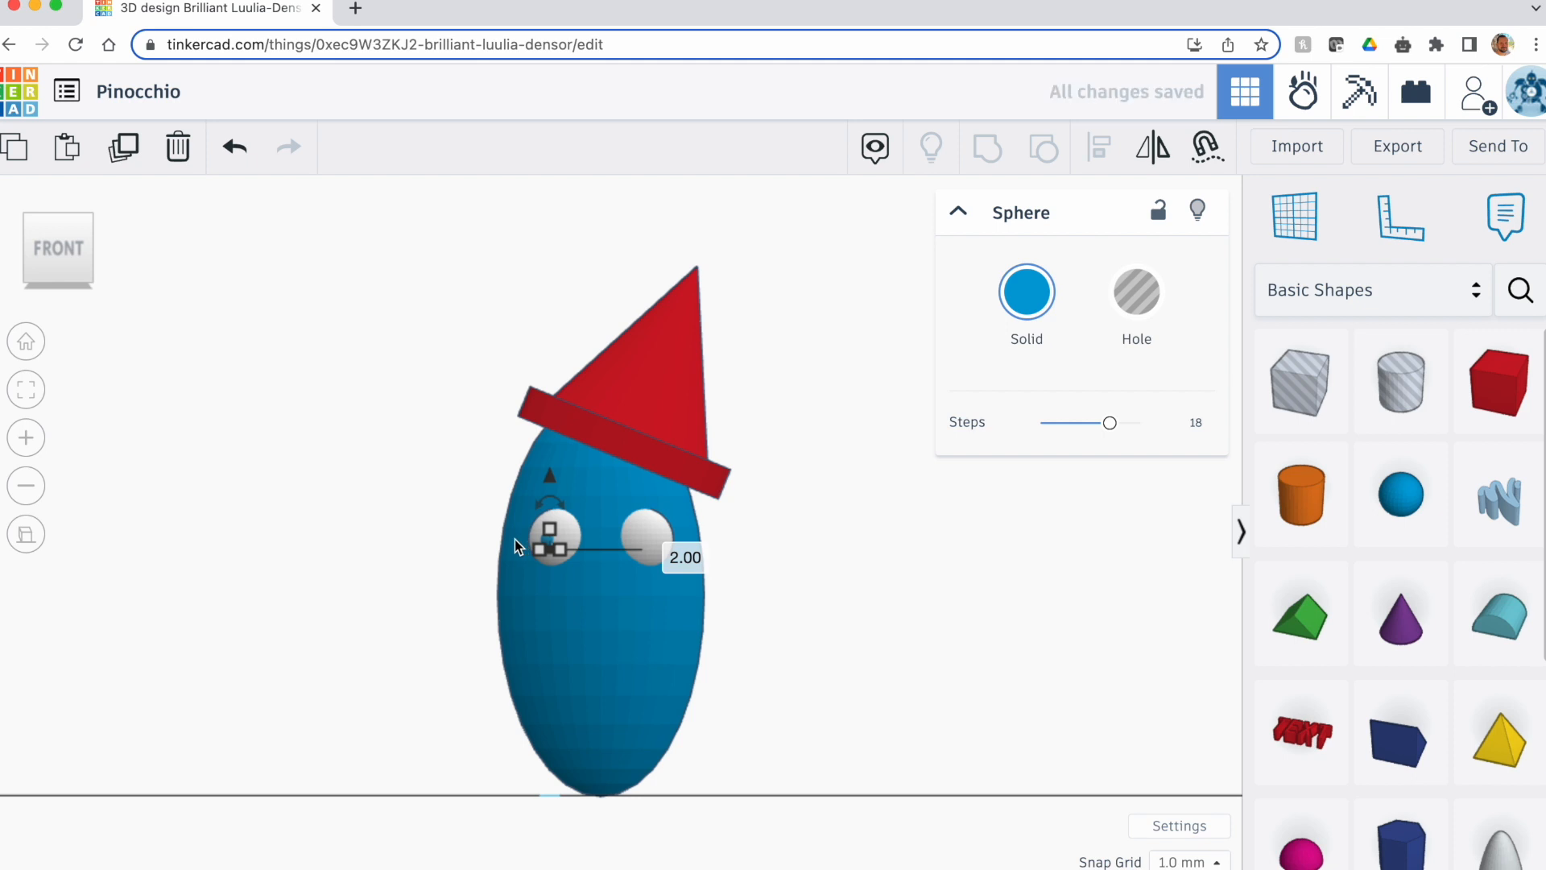
pyautogui.click(551, 499)
pyautogui.moveTo(550, 476); pyautogui.dragTo(549, 466)
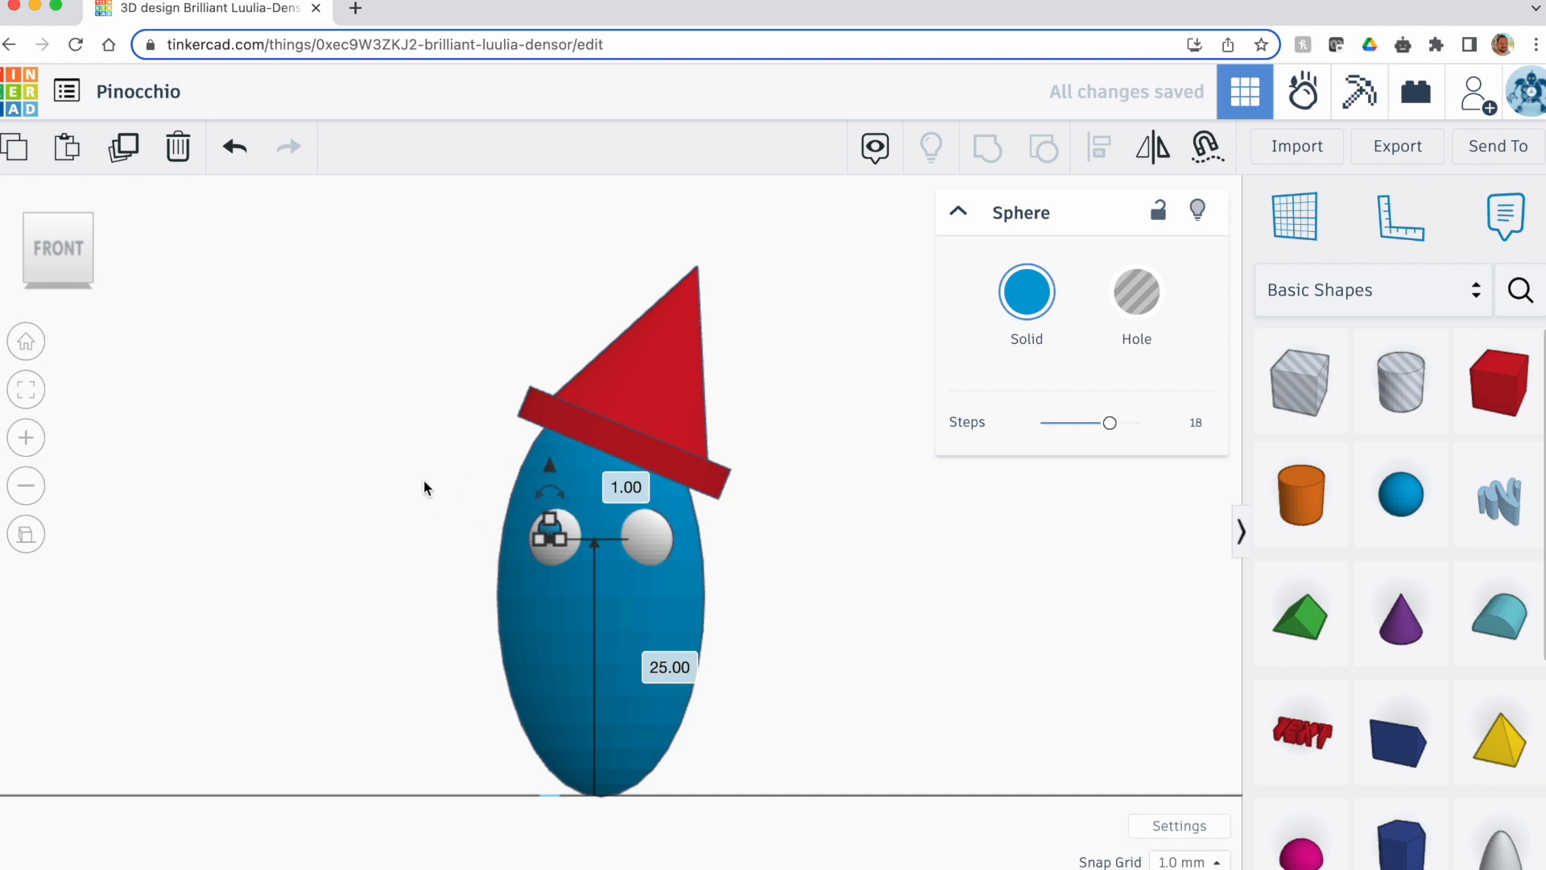
pyautogui.press('Right')
pyautogui.press('Right')
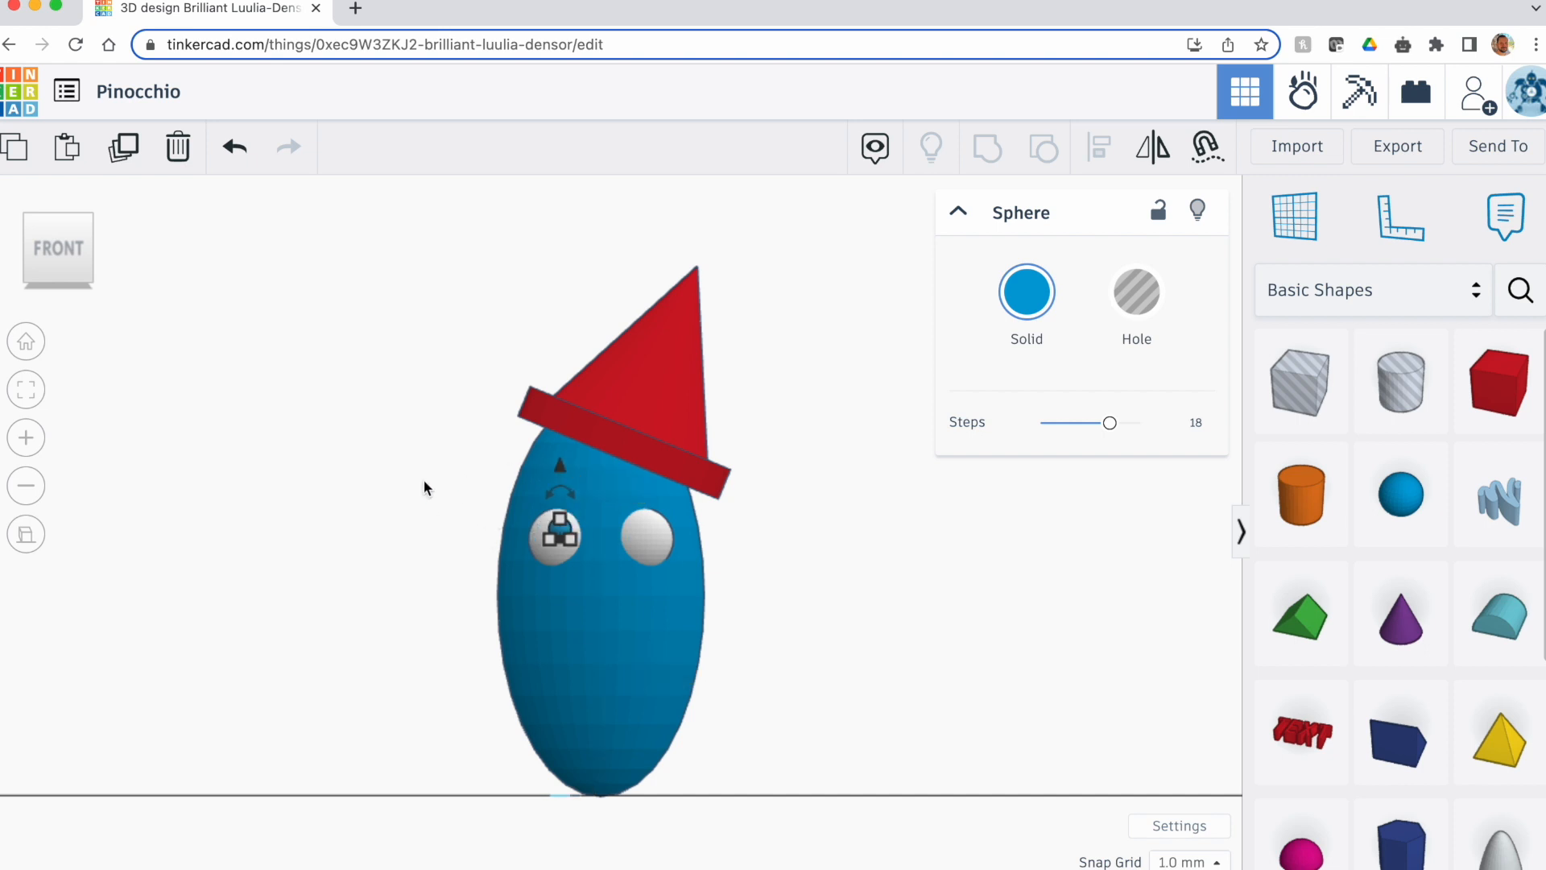
pyautogui.click(465, 483)
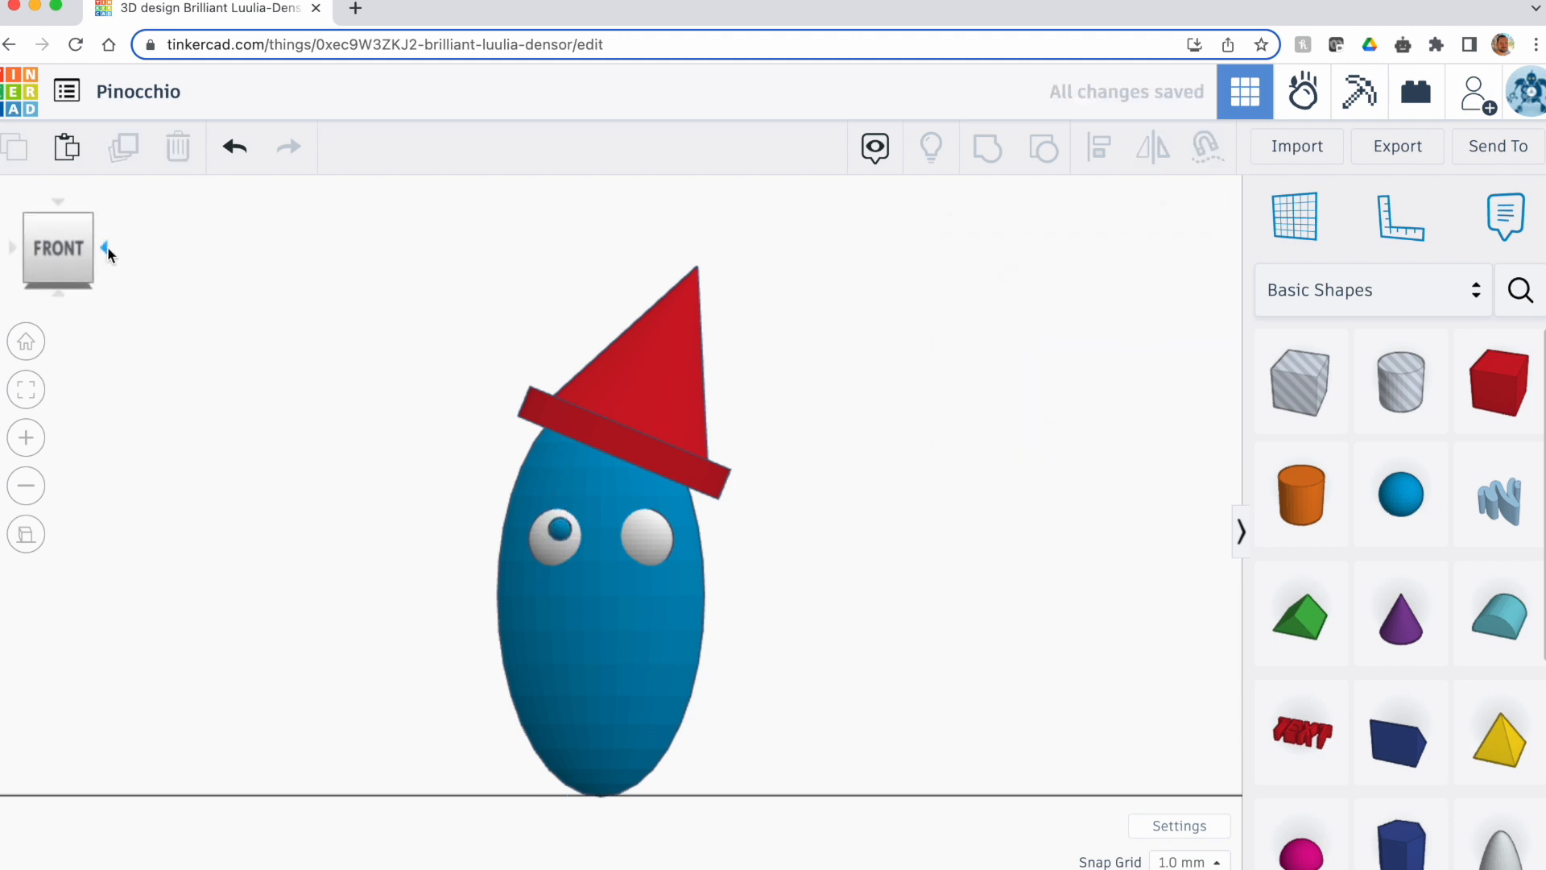
# Push the pupil sphere 1 mm deeper into the left eye so that it protrudes less
pyautogui.click(105, 248)
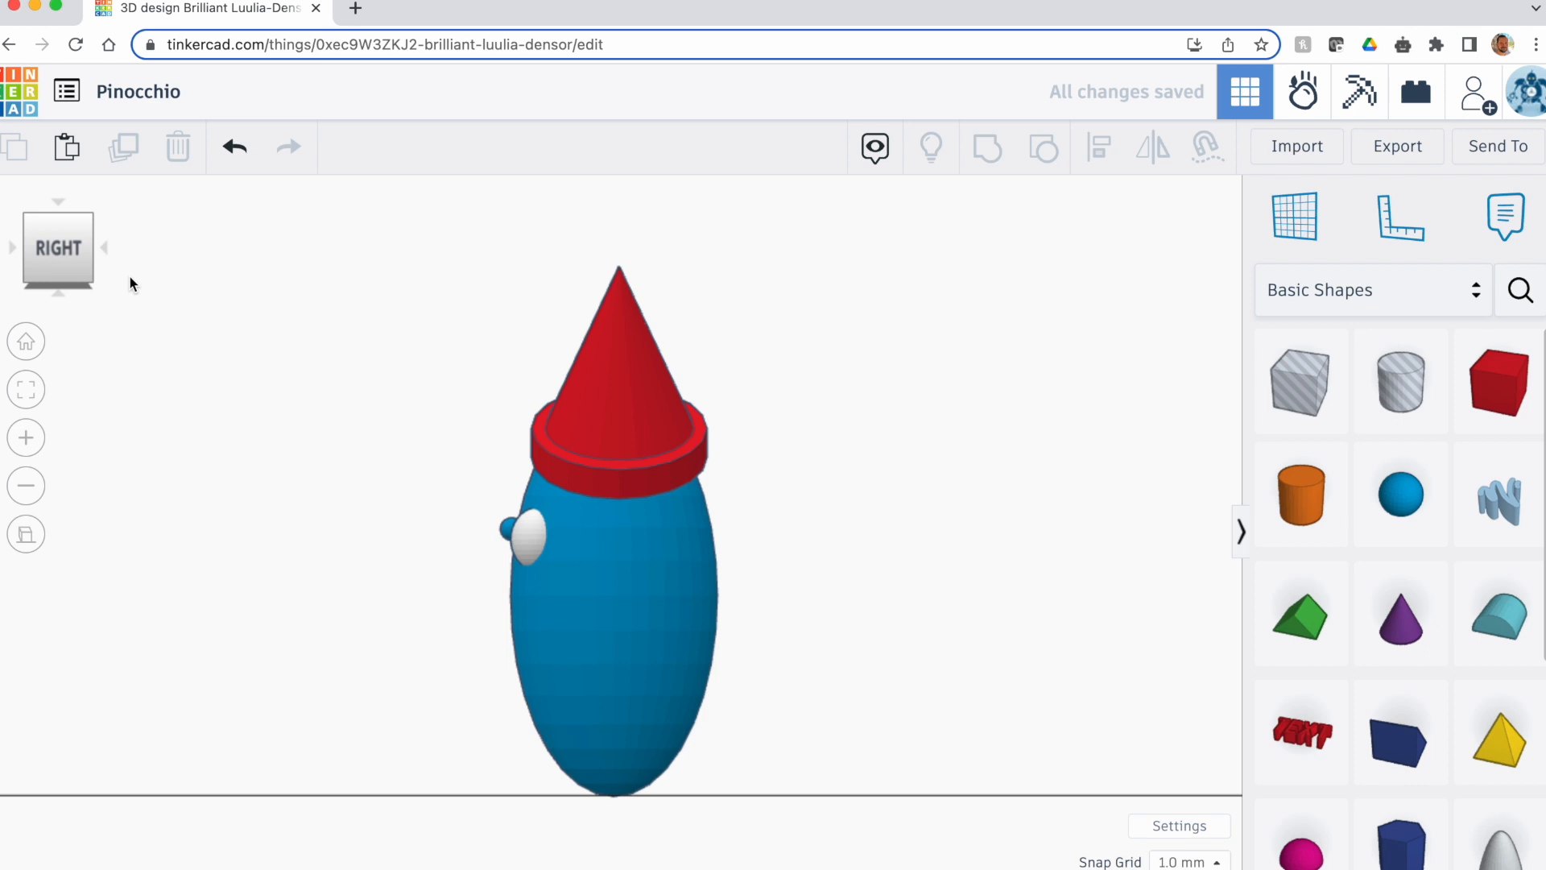
pyautogui.click(12, 249)
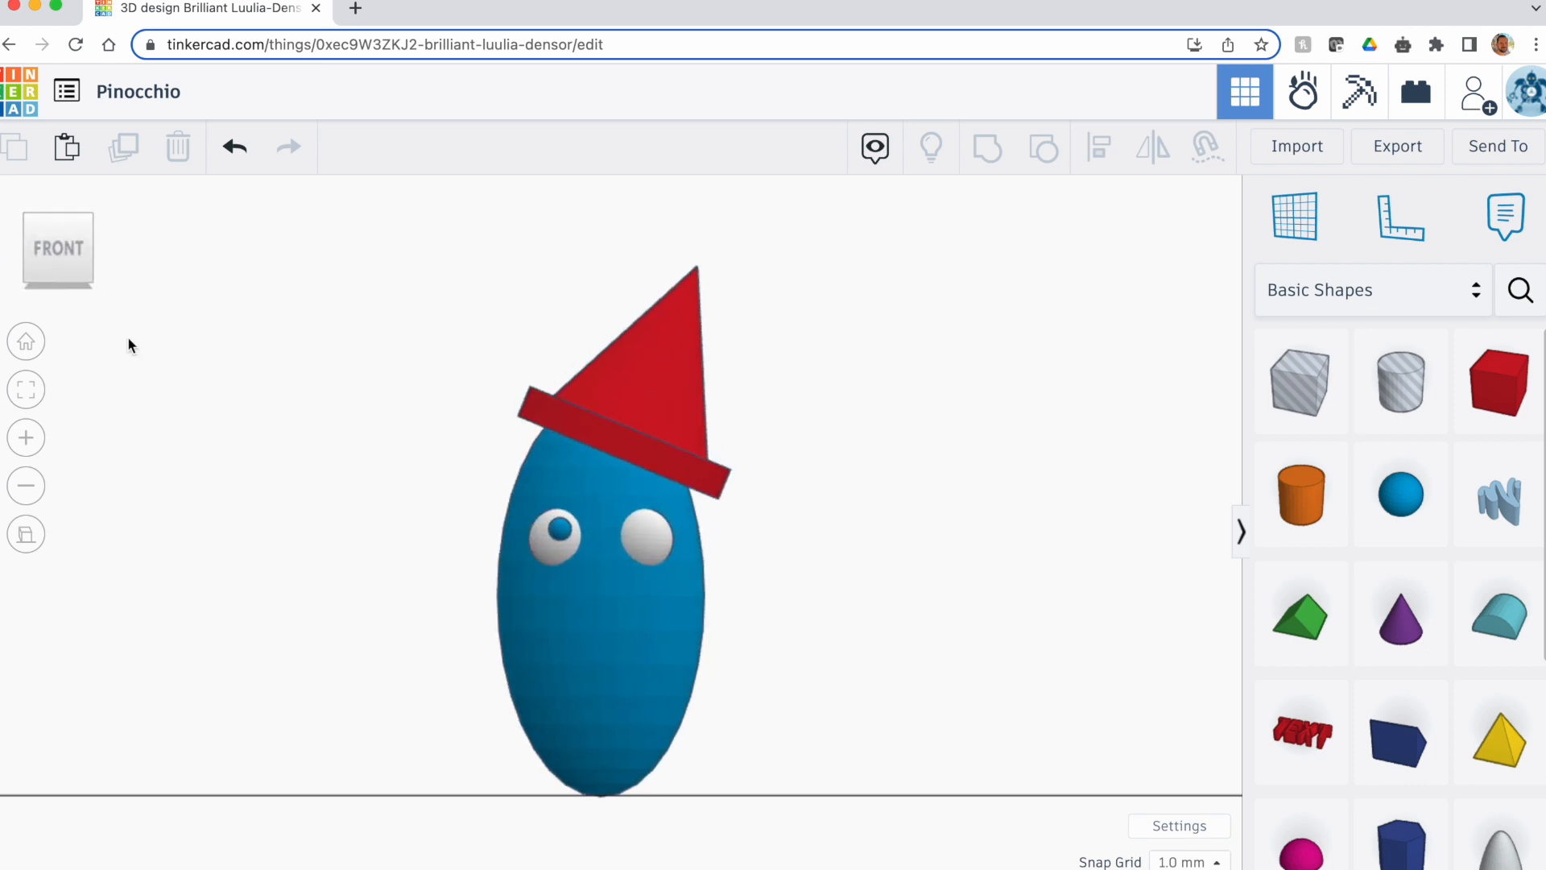
pyautogui.click(11, 249)
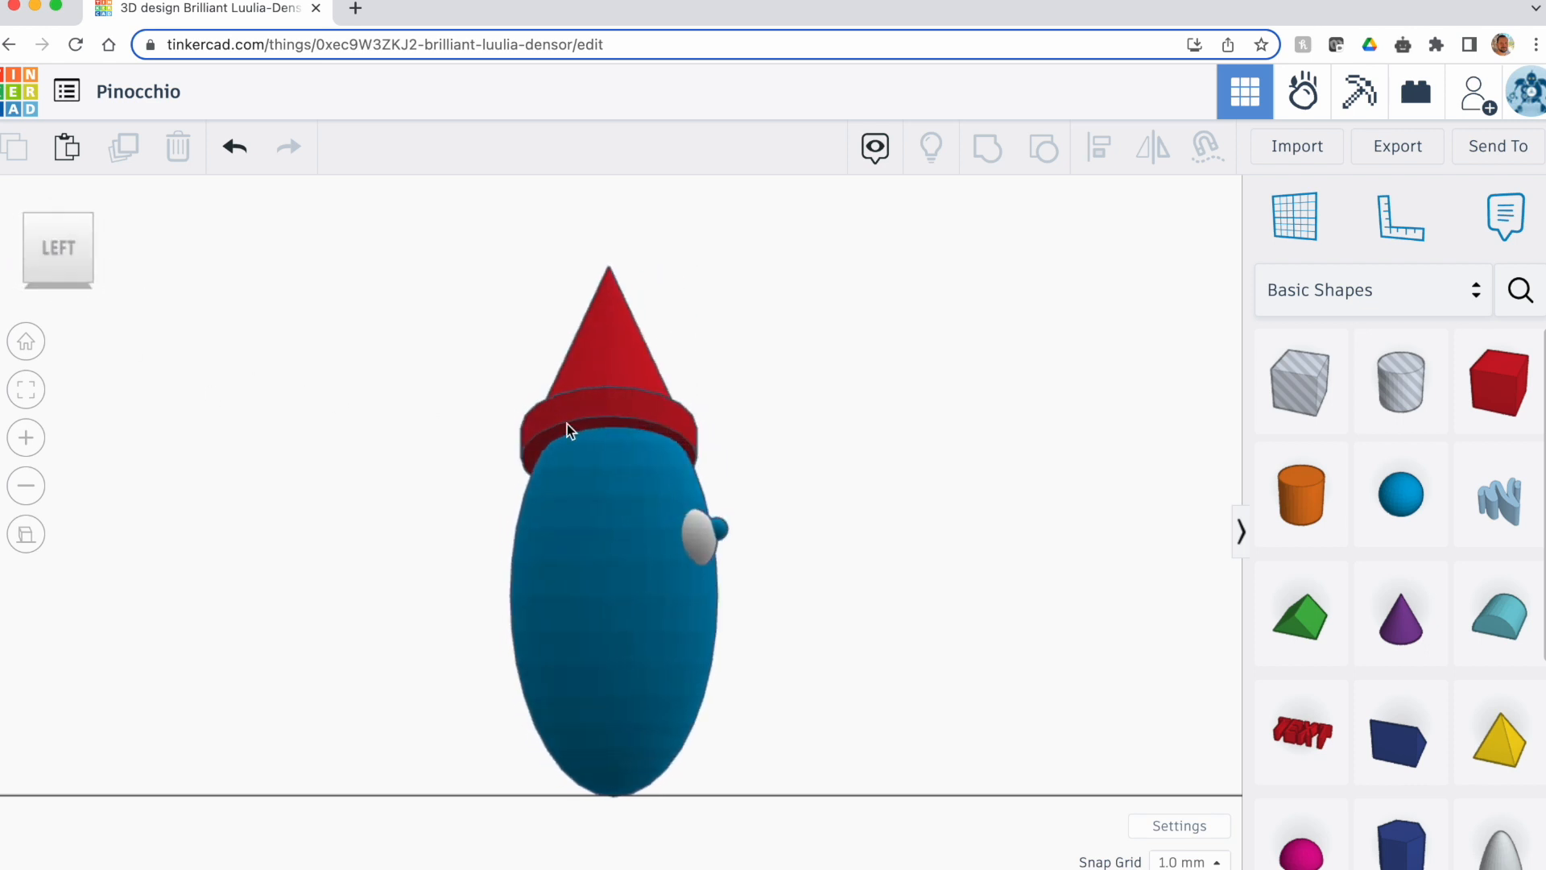
pyautogui.click(722, 528)
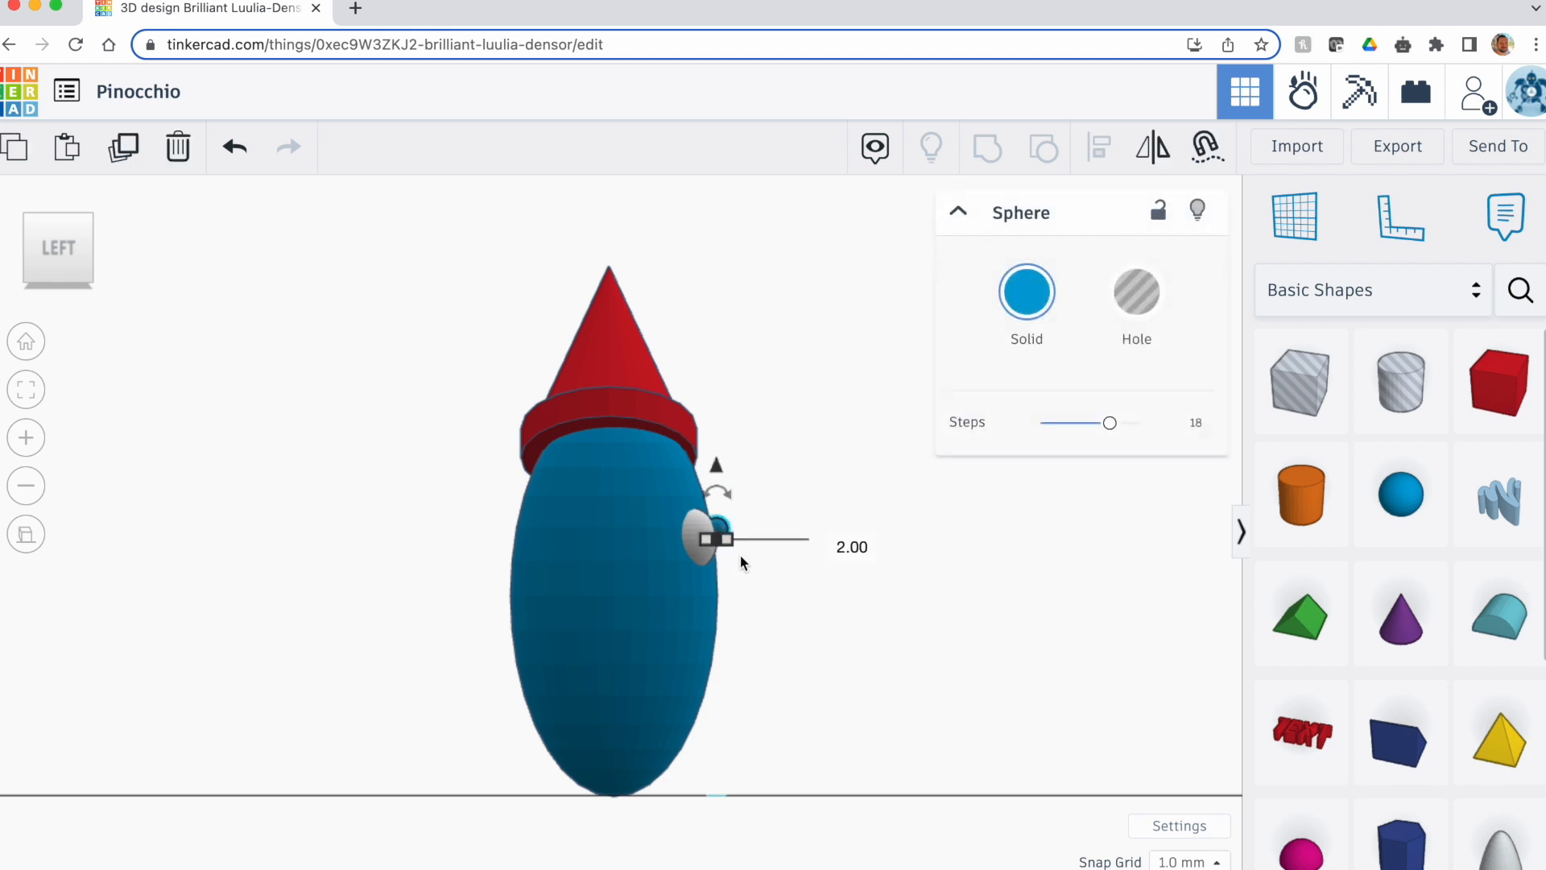
pyautogui.press('Left')
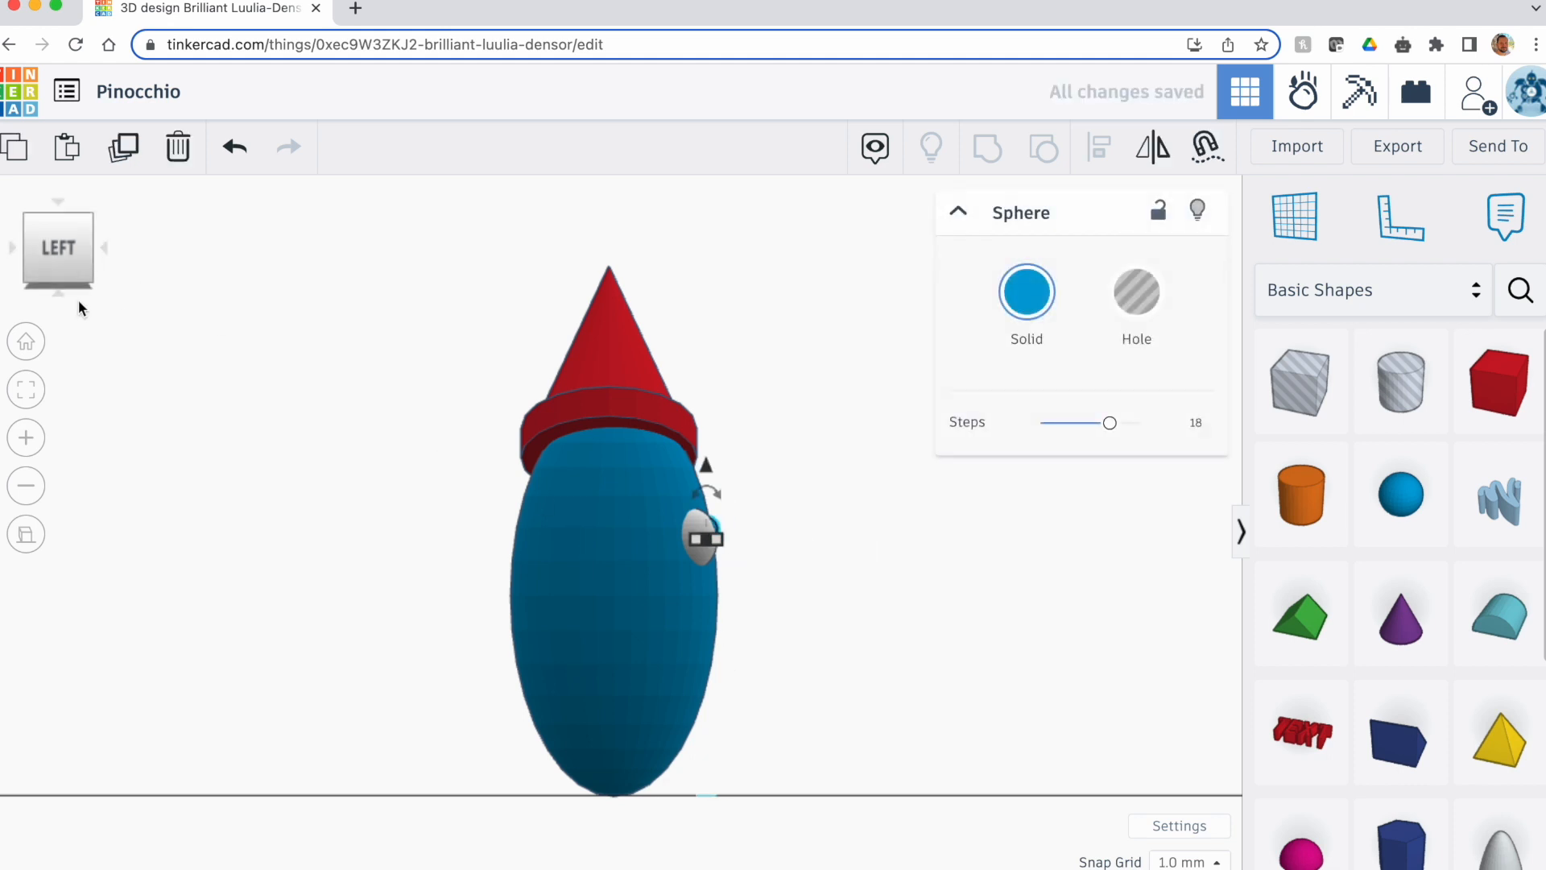
pyautogui.click(106, 248)
pyautogui.click(273, 411)
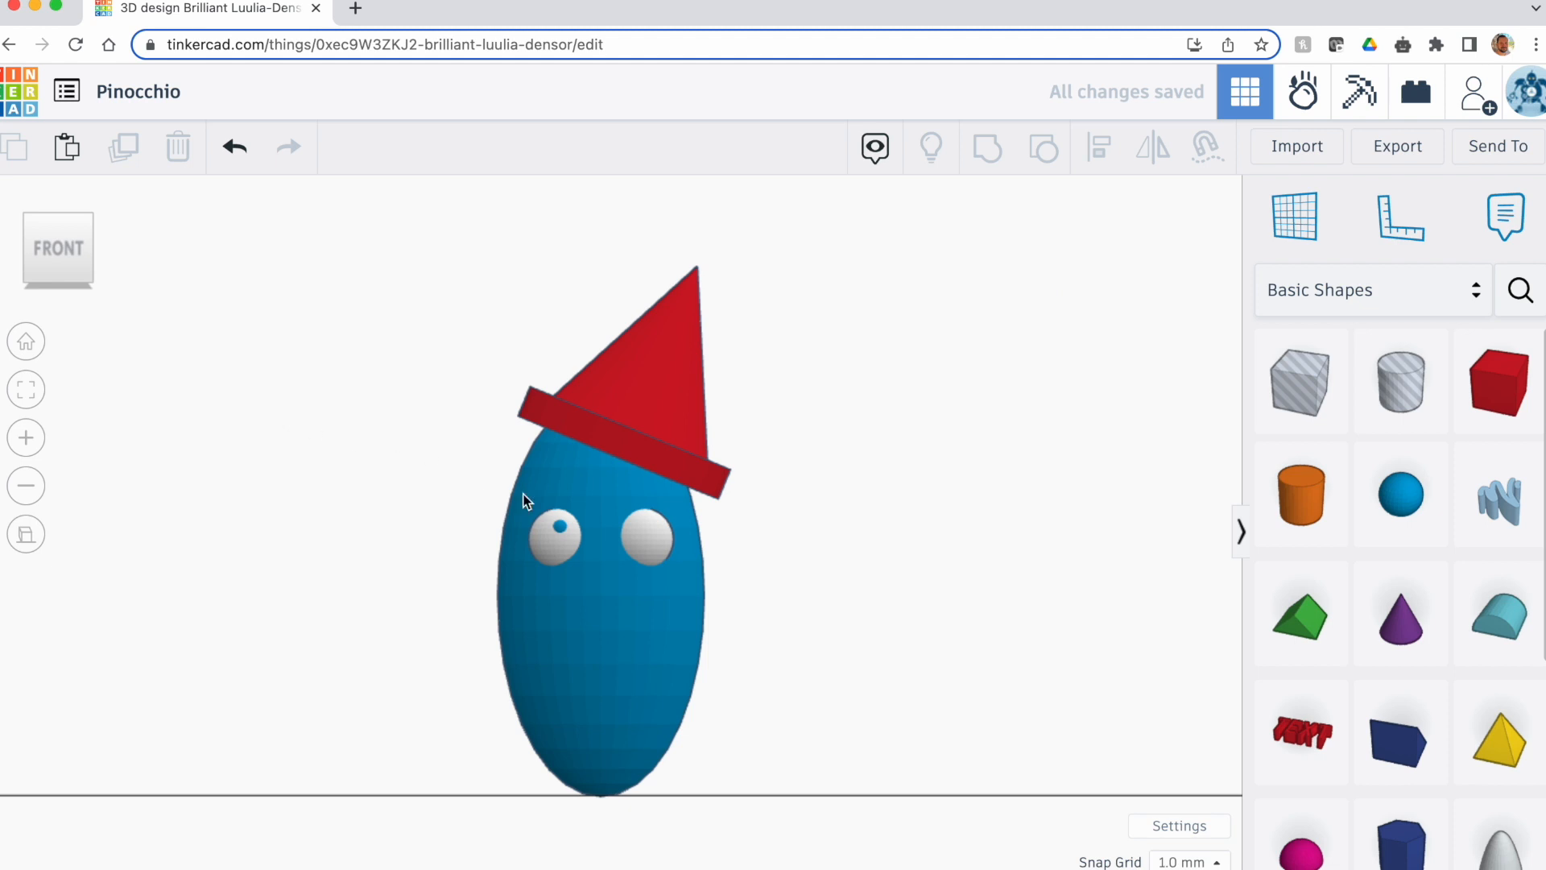
# Duplicate the pupil sphere and shift the copy sideways onto the matching upper inner spot of the right eye
pyautogui.click(562, 528)
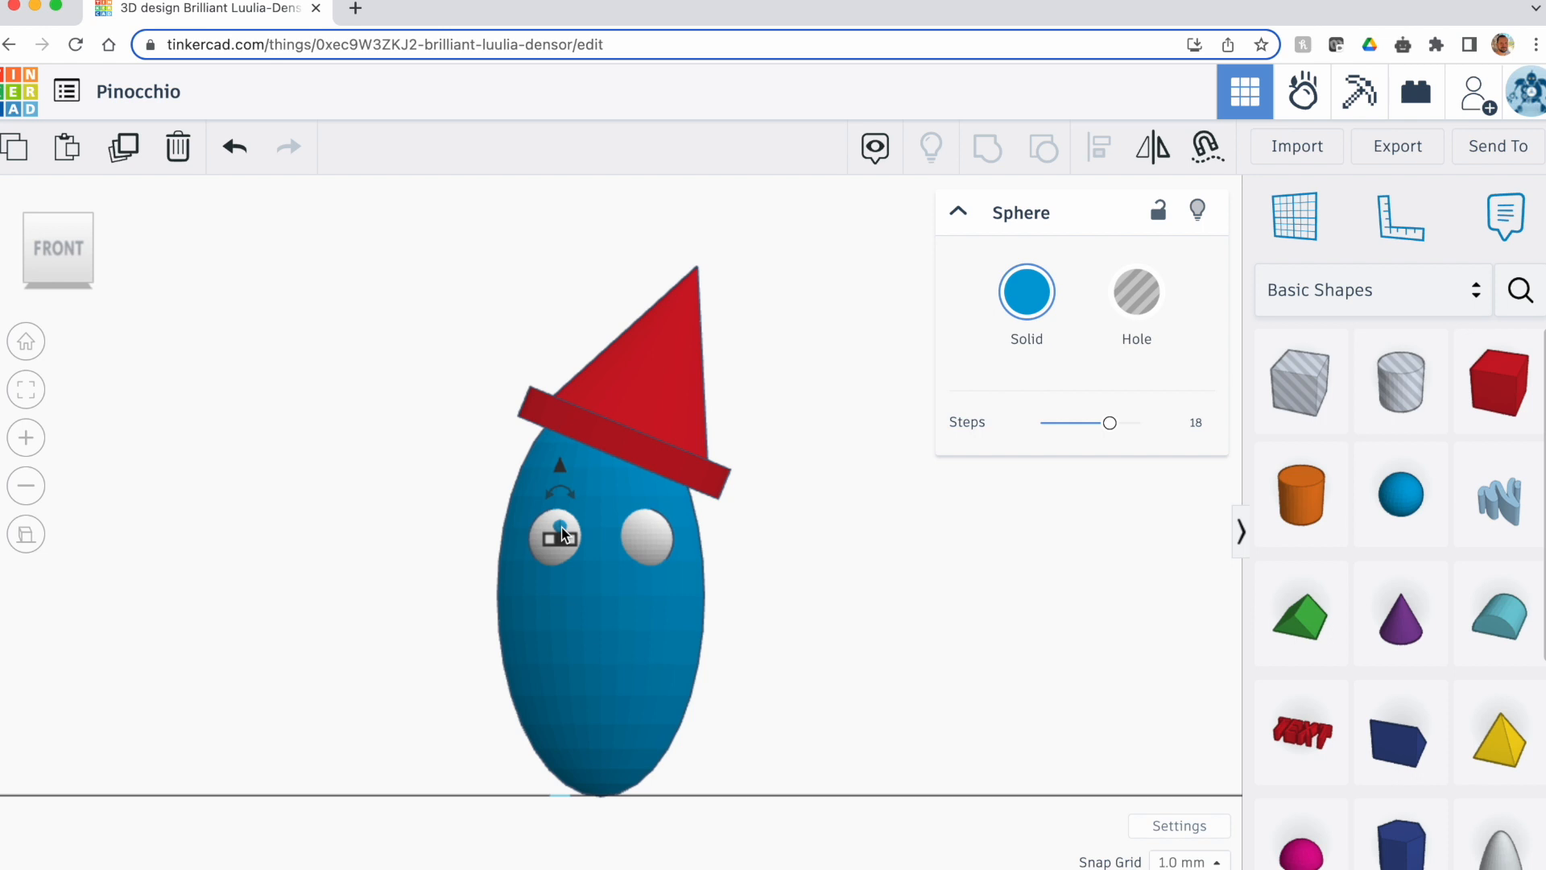
pyautogui.press('Right')
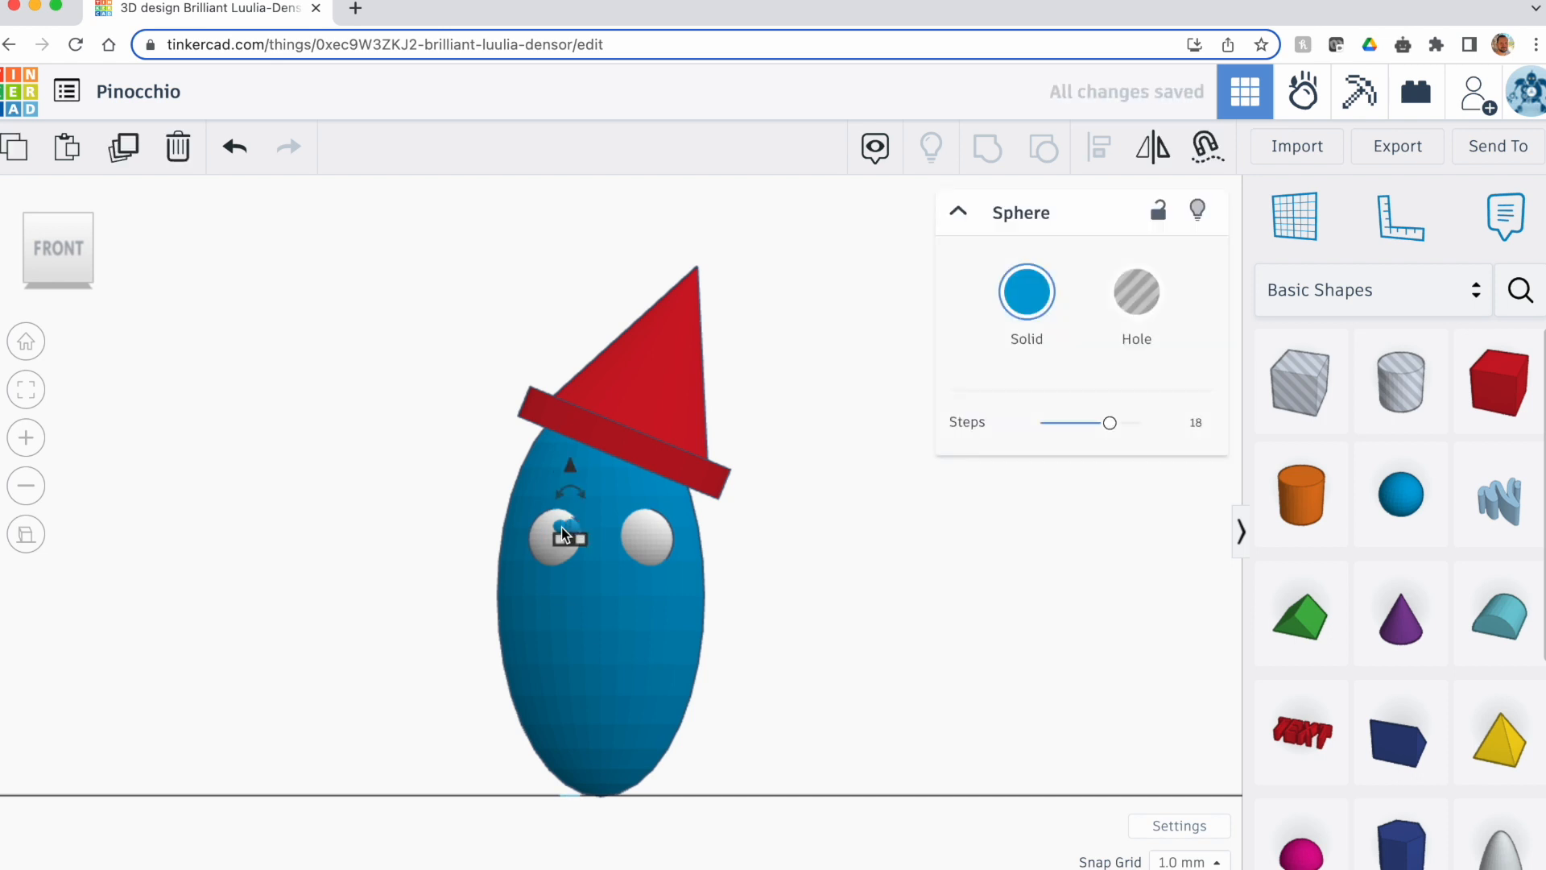
pyautogui.press('Right')
pyautogui.press('Right')
pyautogui.press('Right')
pyautogui.press('Right')
pyautogui.press('Right')
pyautogui.press('Right')
pyautogui.press('Right')
pyautogui.press('Right')
pyautogui.press('Right')
pyautogui.press('Right')
pyautogui.press('Right')
pyautogui.press('Right')
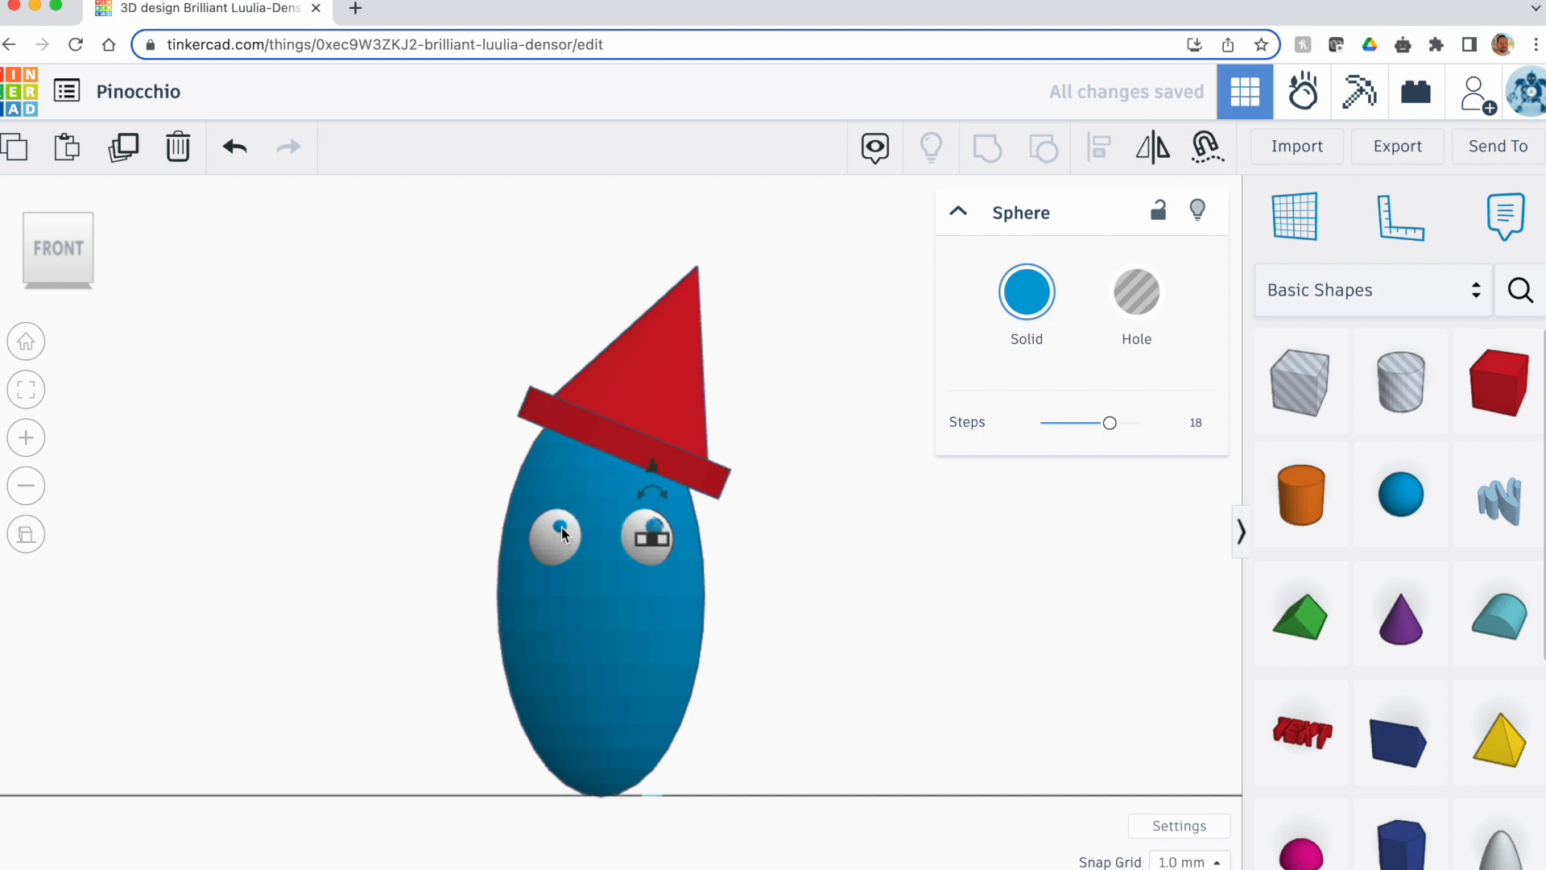
pyautogui.press('Right')
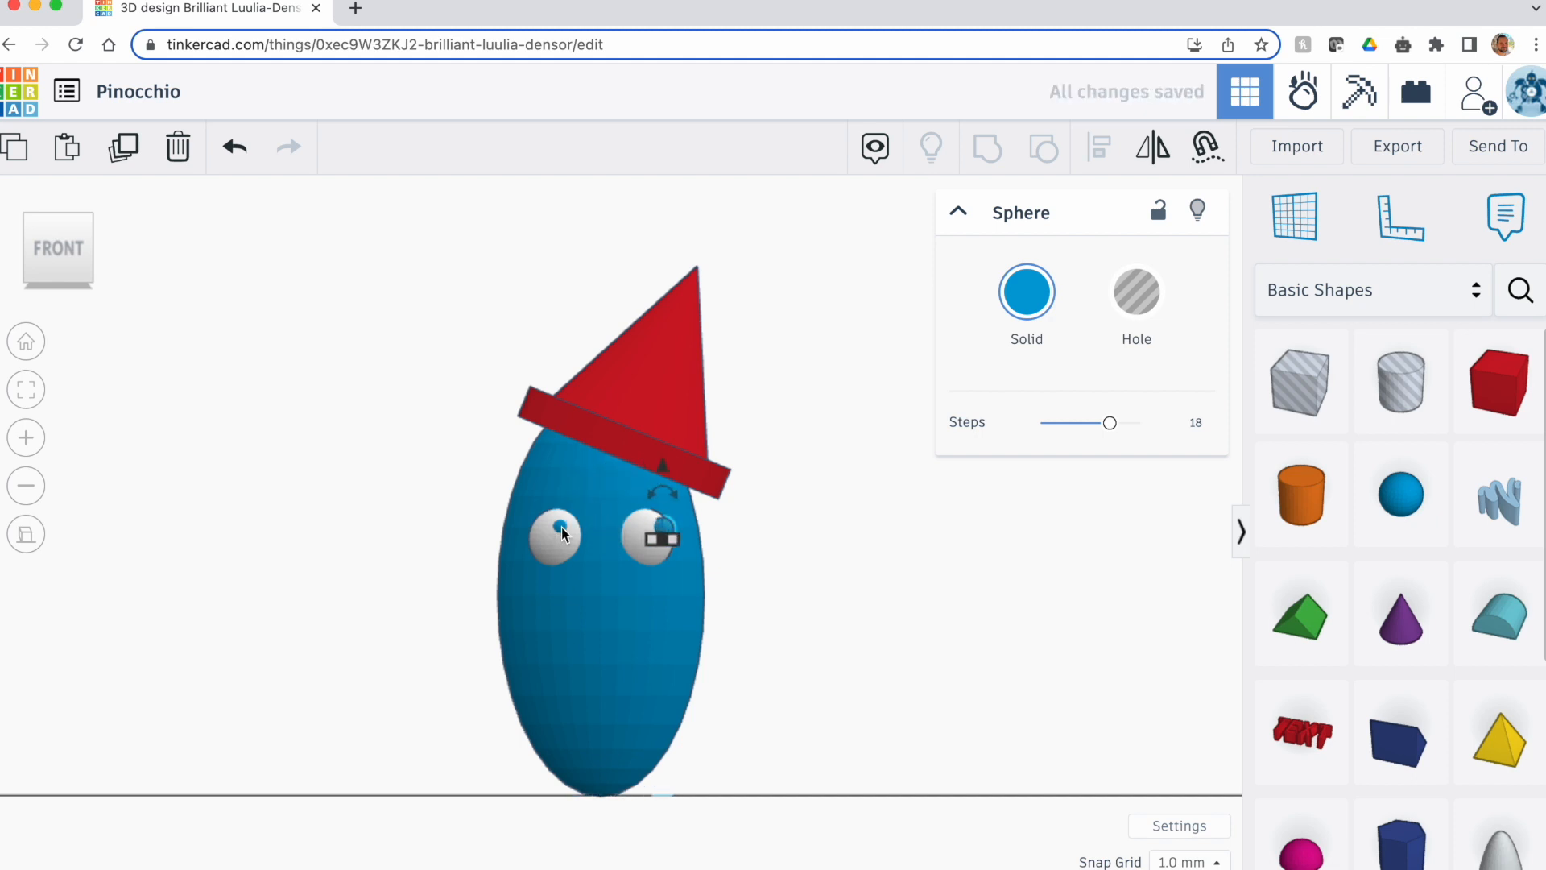
pyautogui.press('Left')
pyautogui.click(432, 431)
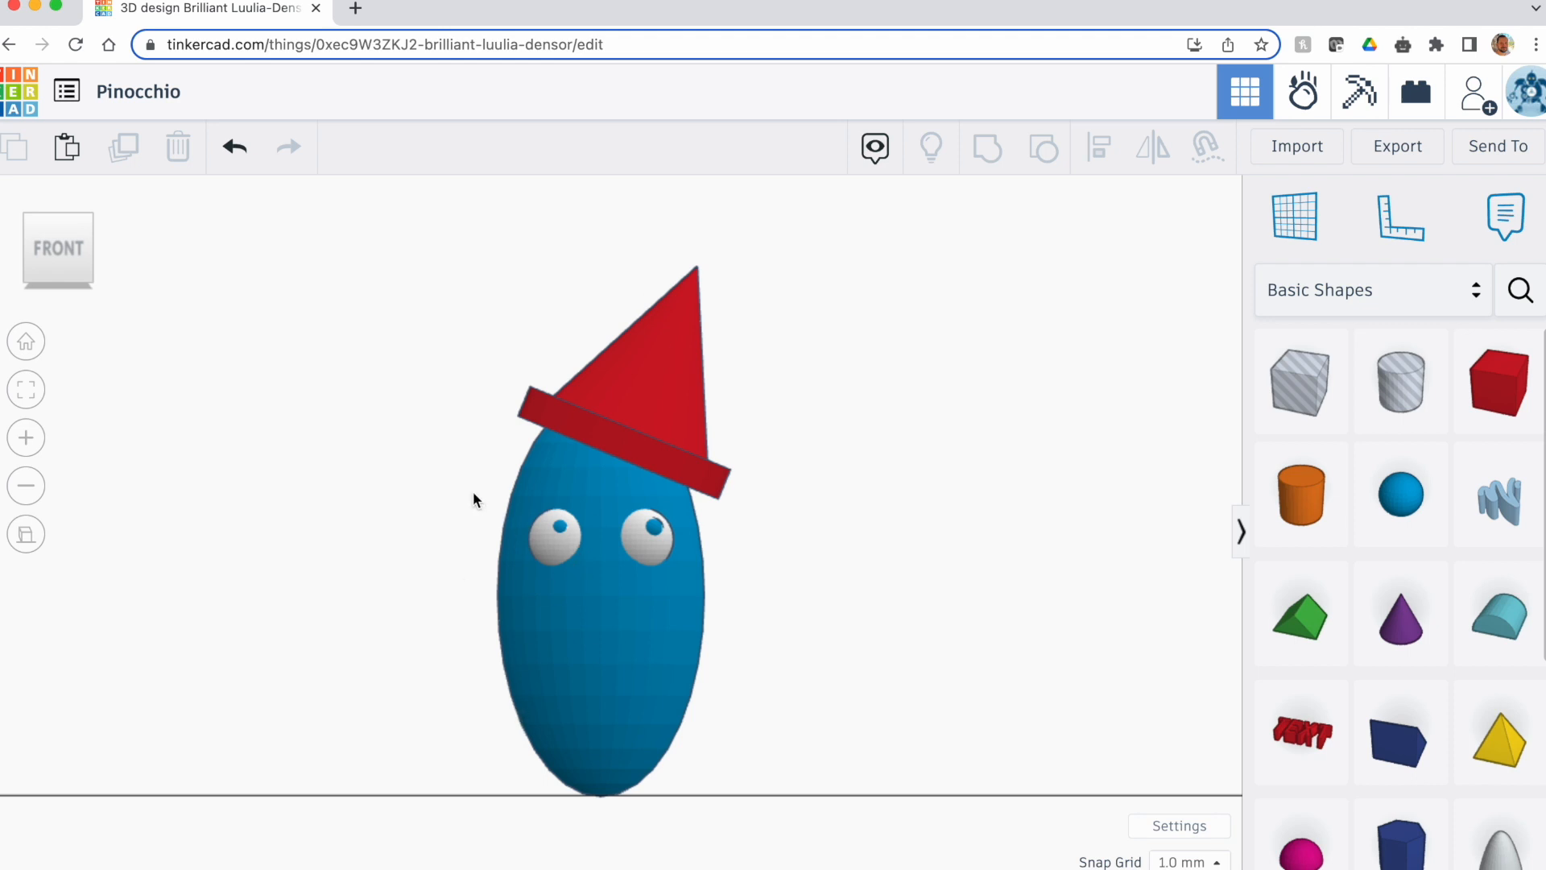
# Turn both pupil spheres into holes
pyautogui.click(558, 525)
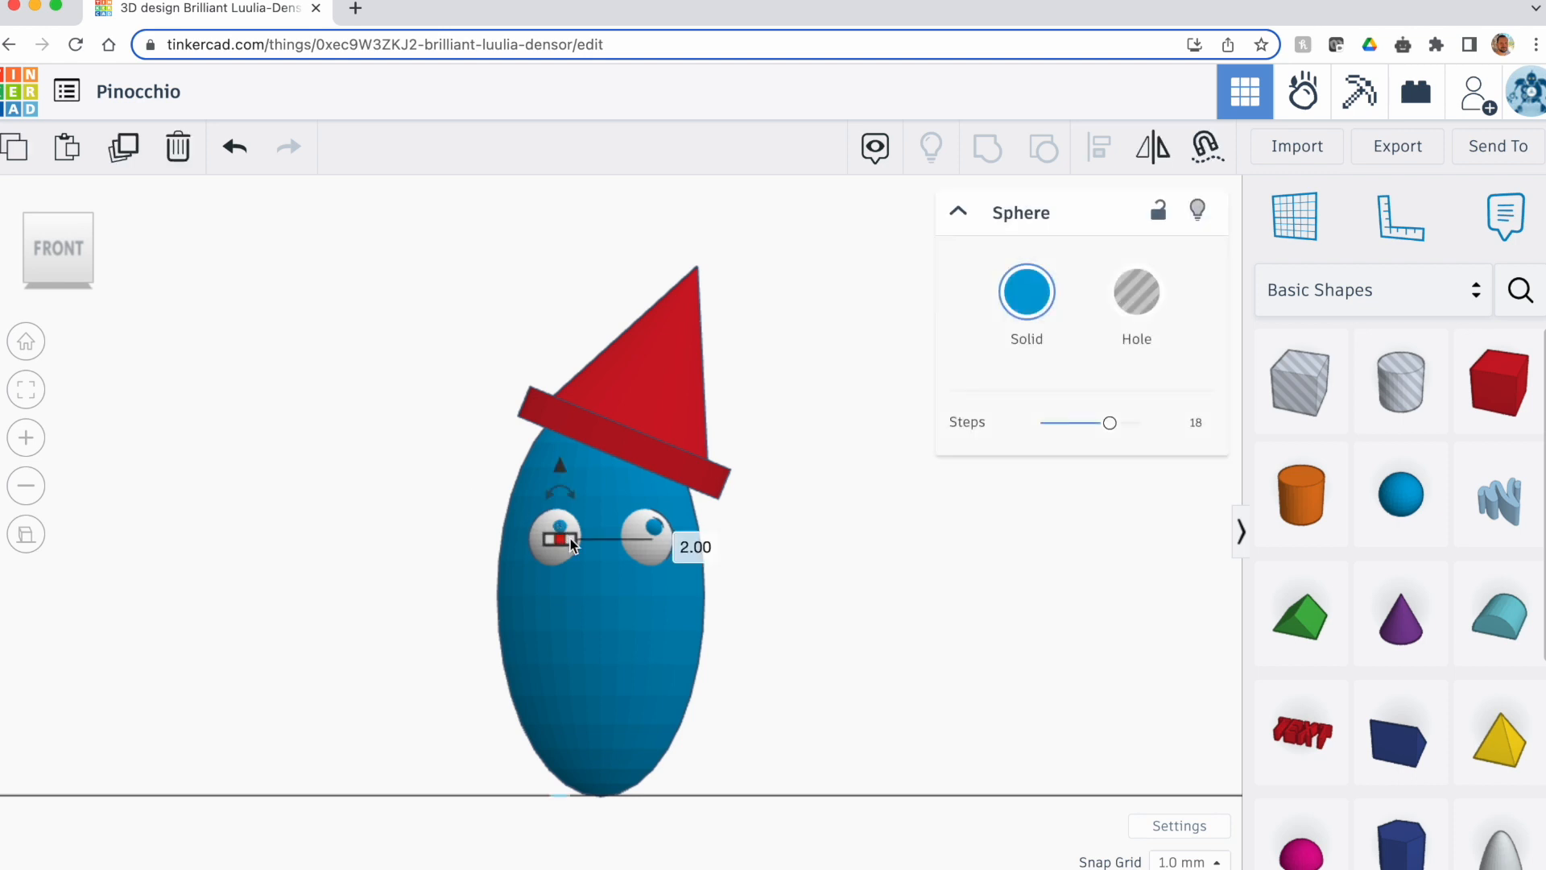
pyautogui.click(1138, 298)
pyautogui.click(964, 616)
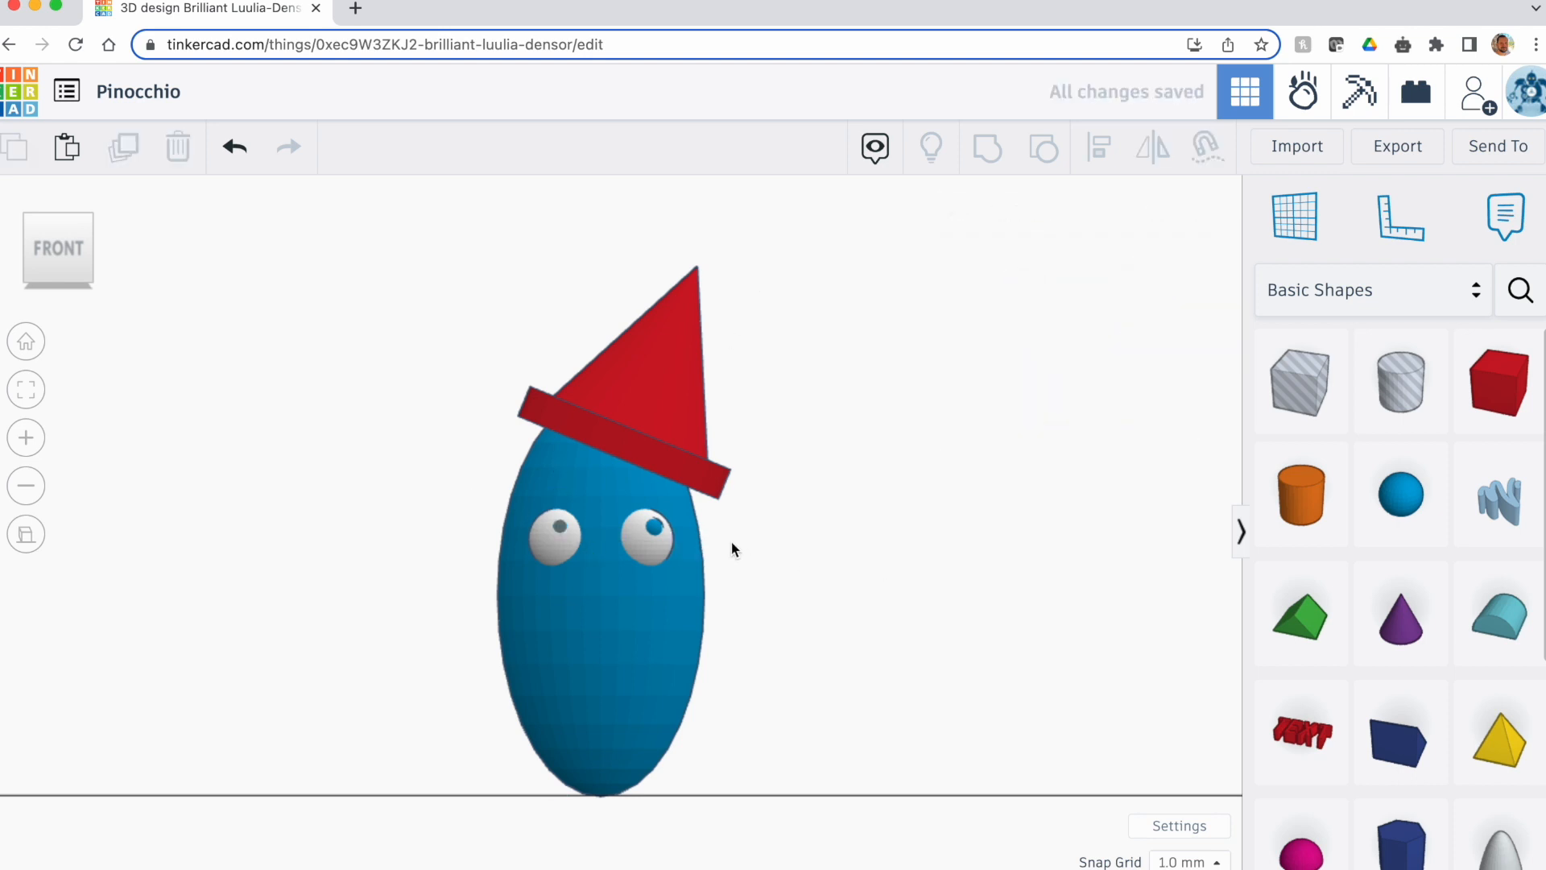
pyautogui.click(653, 527)
pyautogui.click(1136, 291)
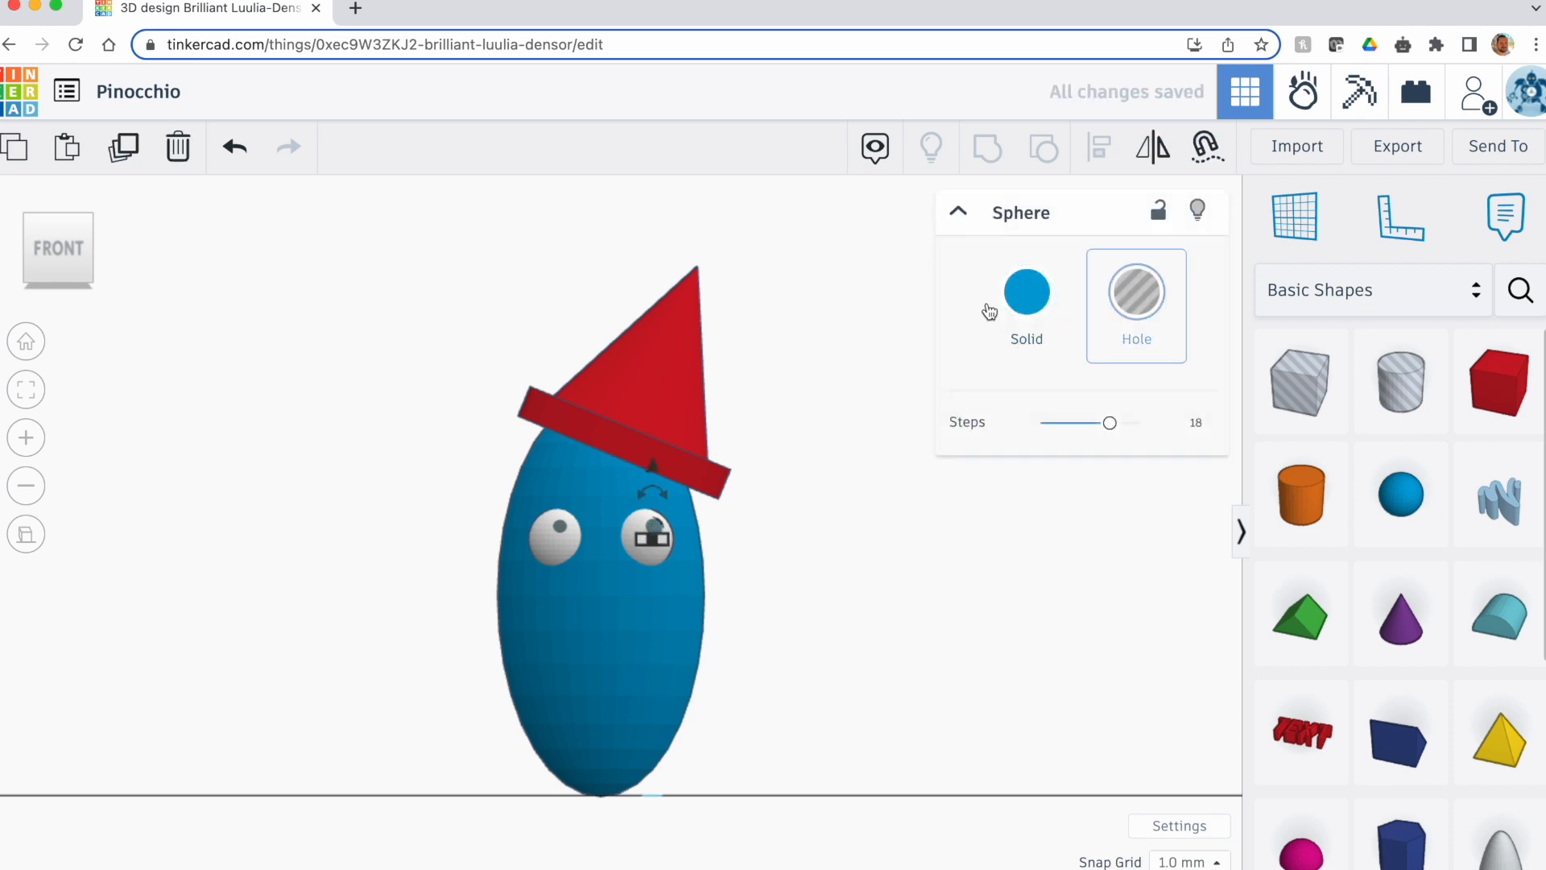
pyautogui.click(435, 406)
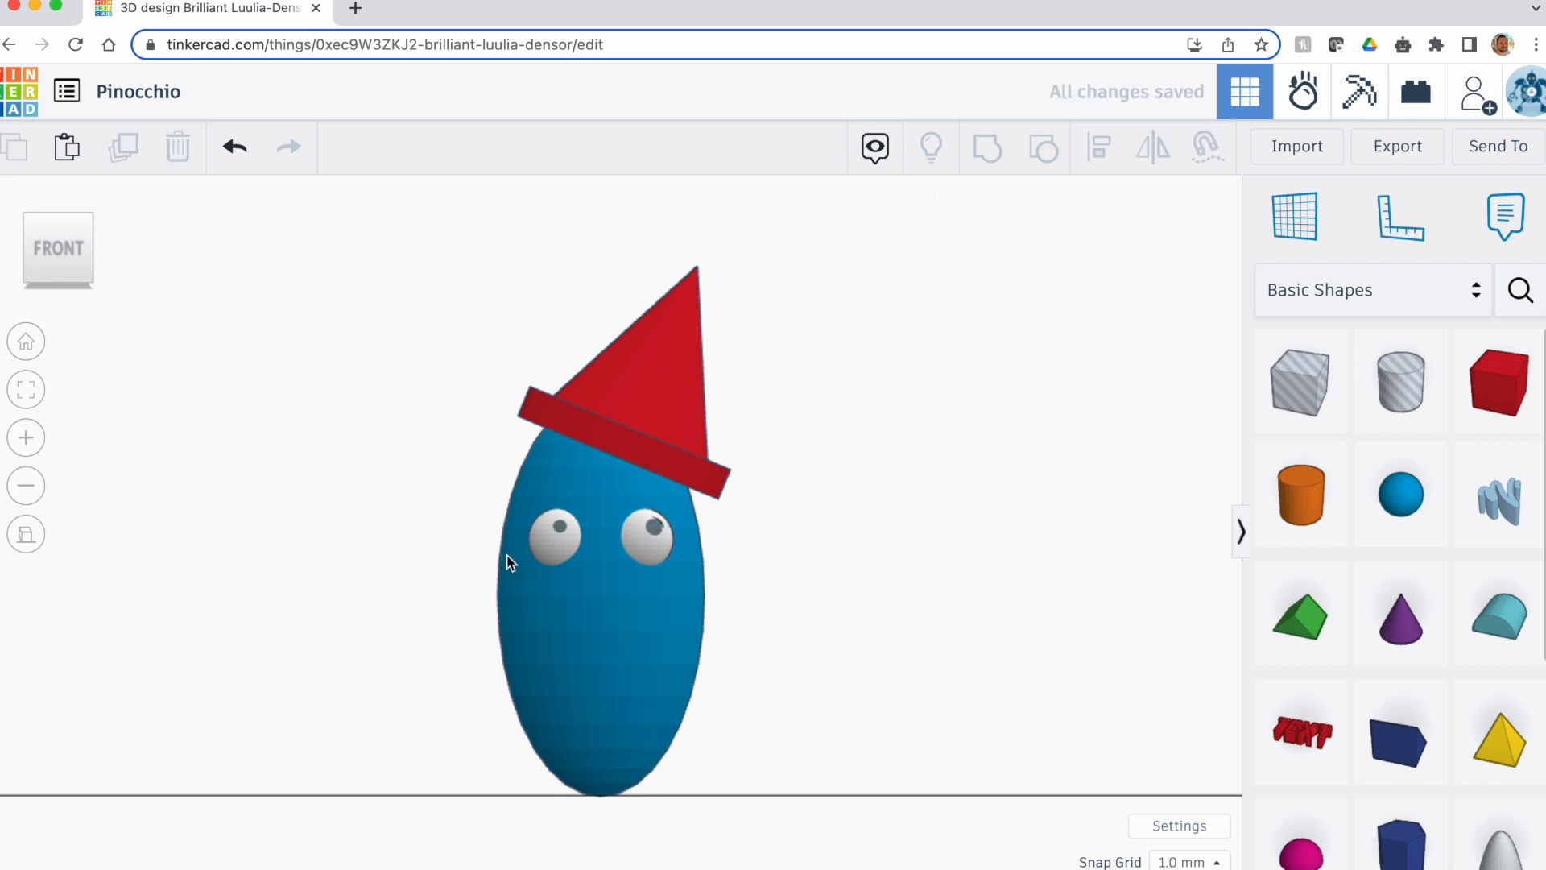
pyautogui.click(559, 524)
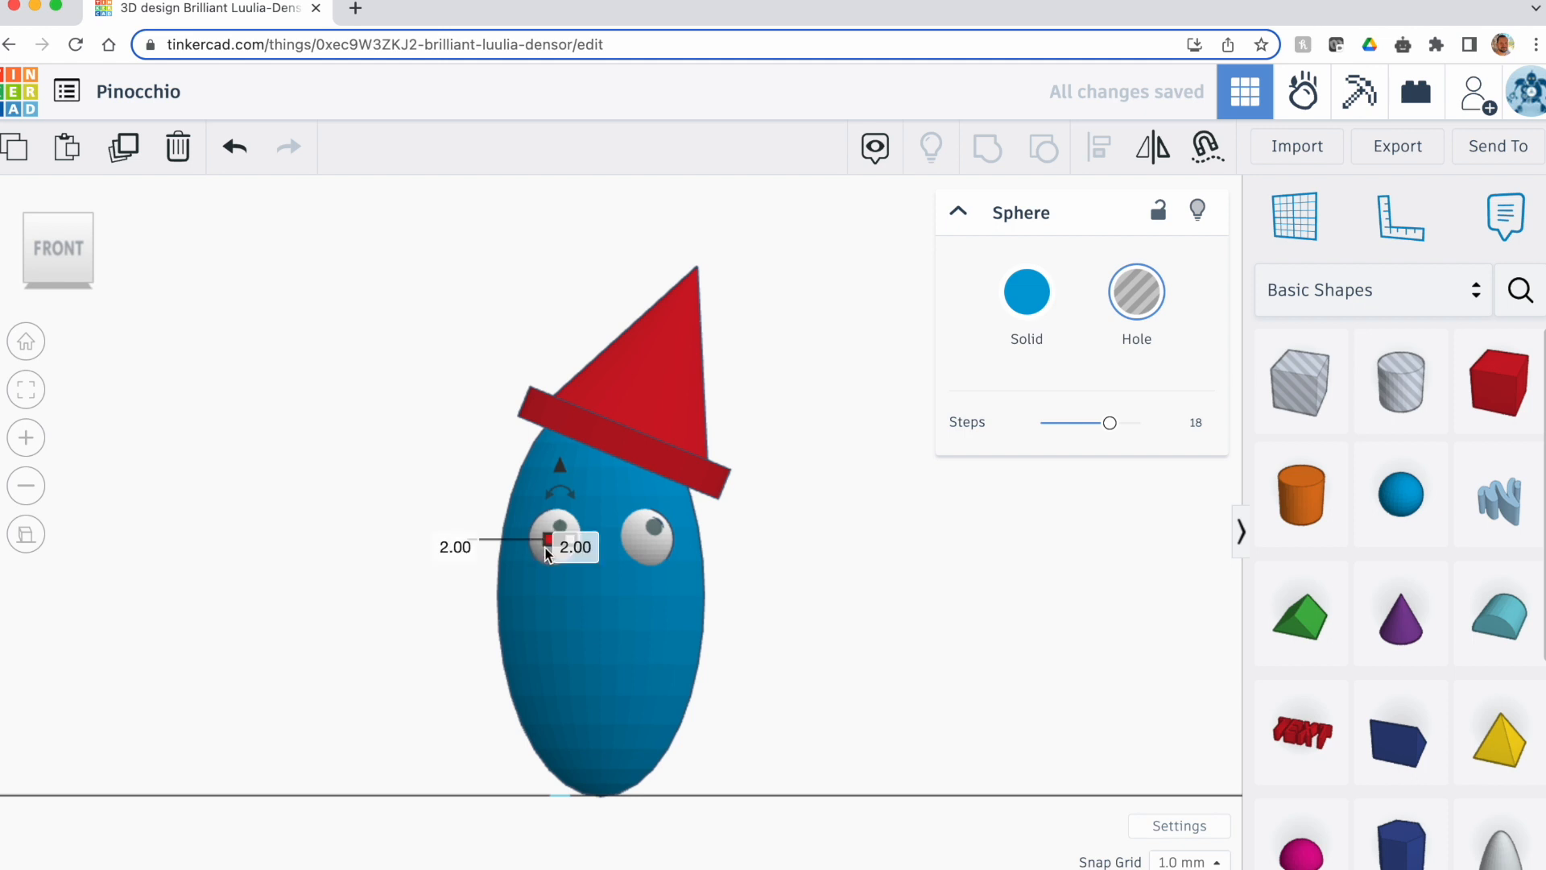
pyautogui.click(546, 549)
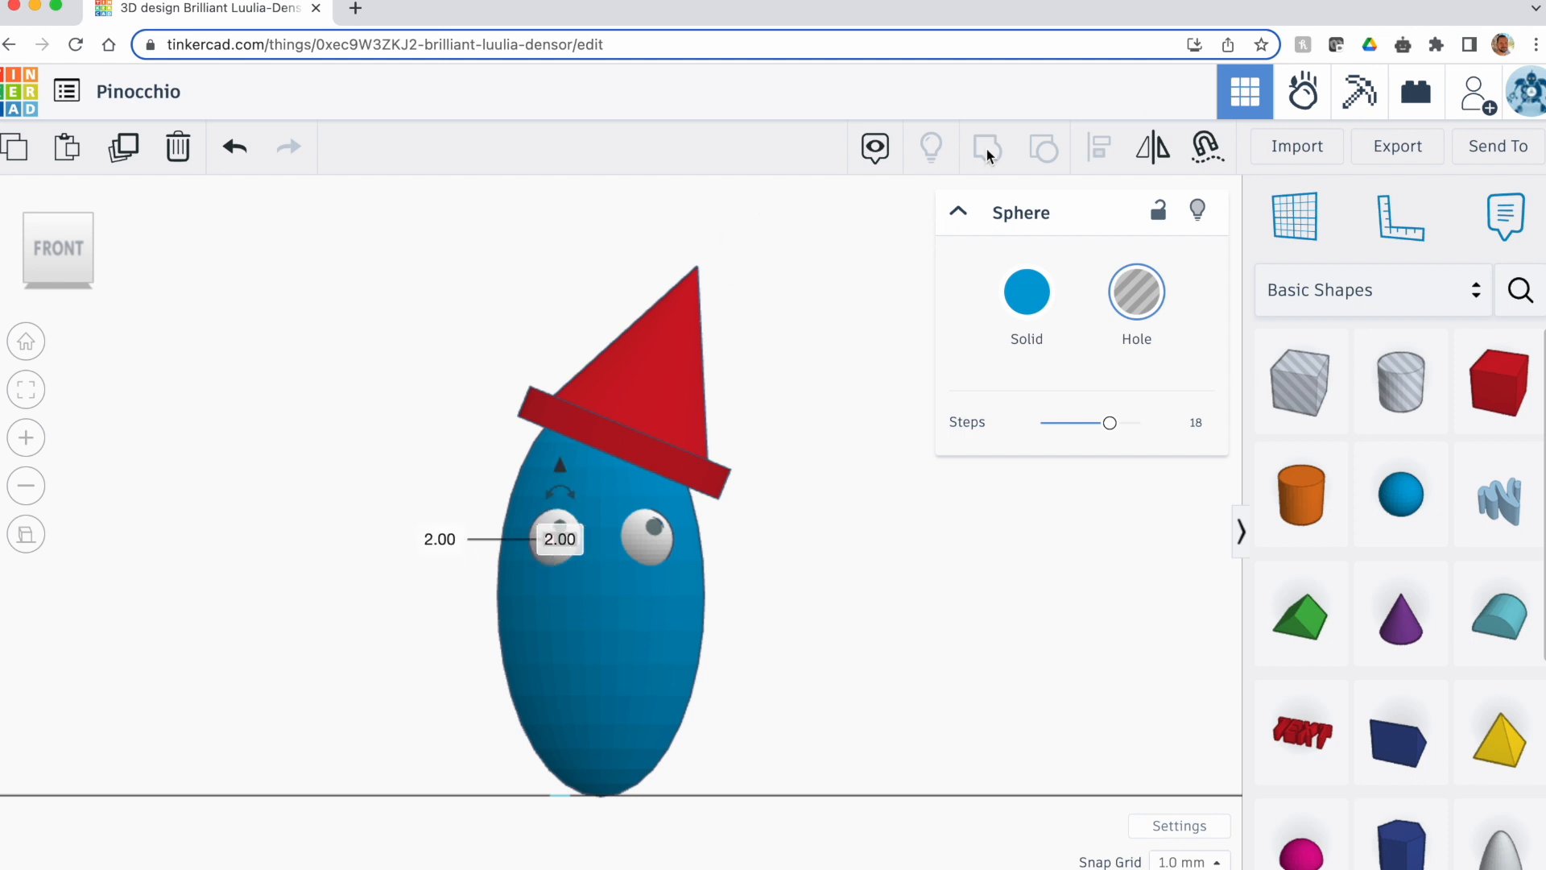
pyautogui.click(522, 261)
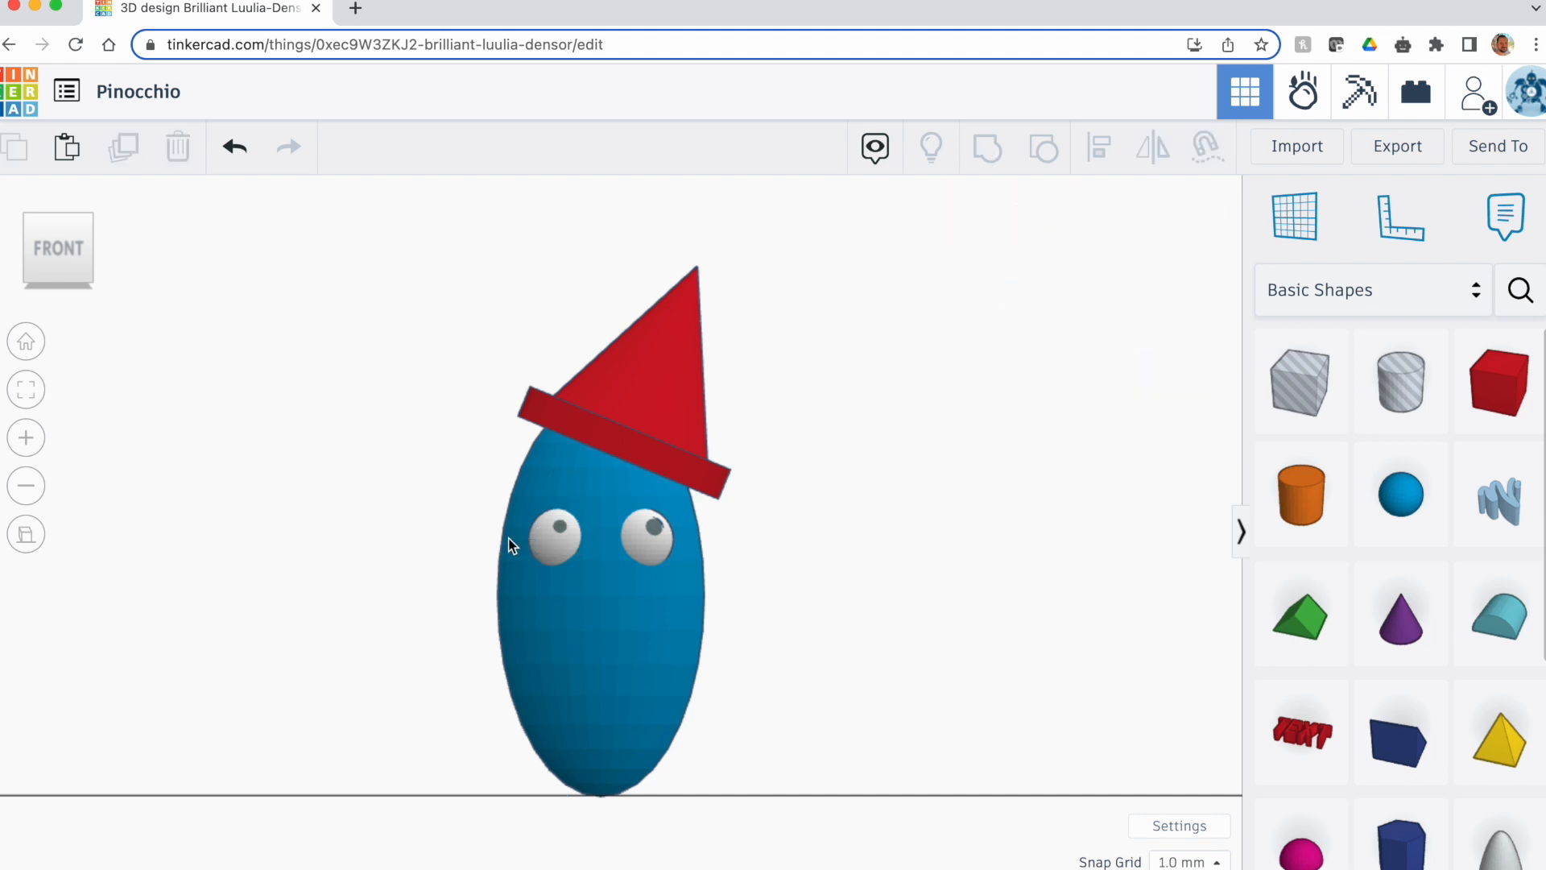
# Group the left pupil hole with its white eye sphere to cut the pupil out of the eye
pyautogui.click(561, 526)
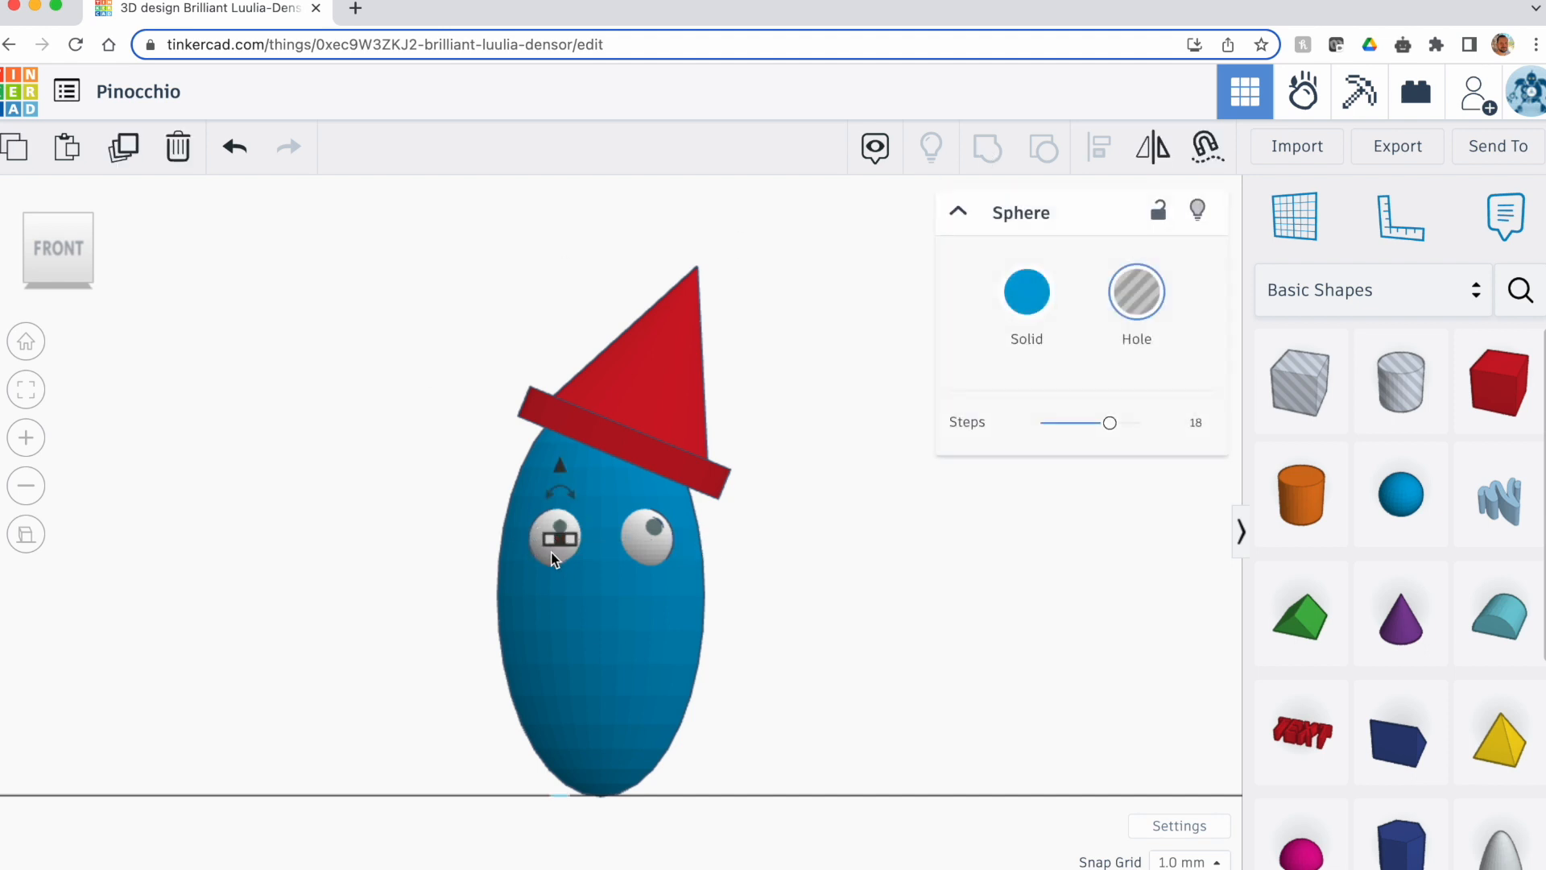
pyautogui.keyDown('shift'); pyautogui.click(542, 558); pyautogui.keyUp('shift')
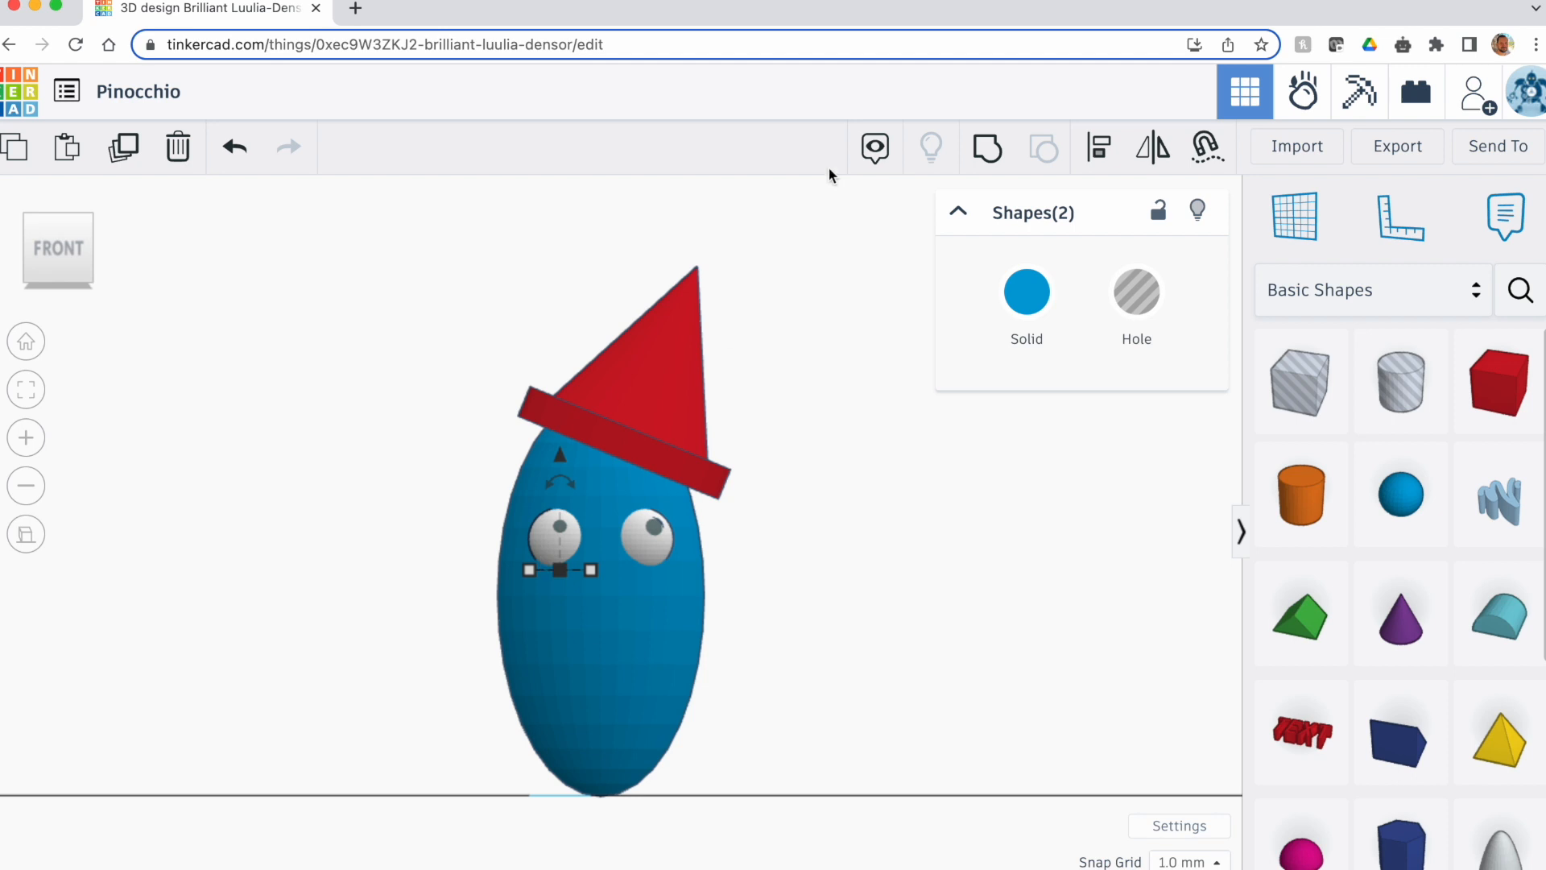
pyautogui.click(993, 154)
pyautogui.click(407, 322)
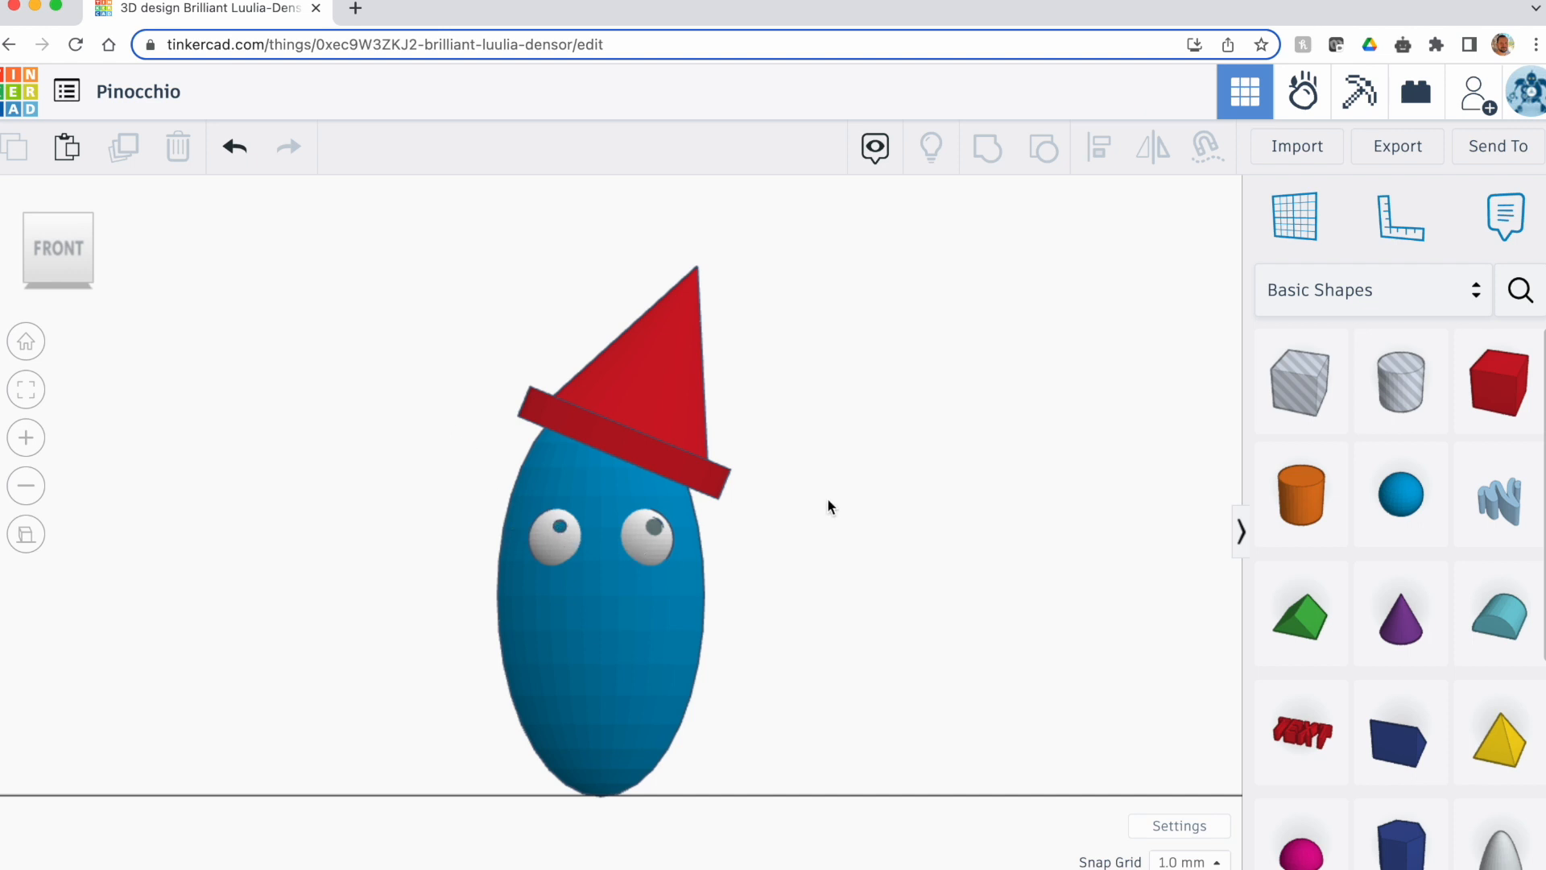
# Group the right pupil hole with its white eye sphere to cut the pupil out of the eye
pyautogui.click(655, 531)
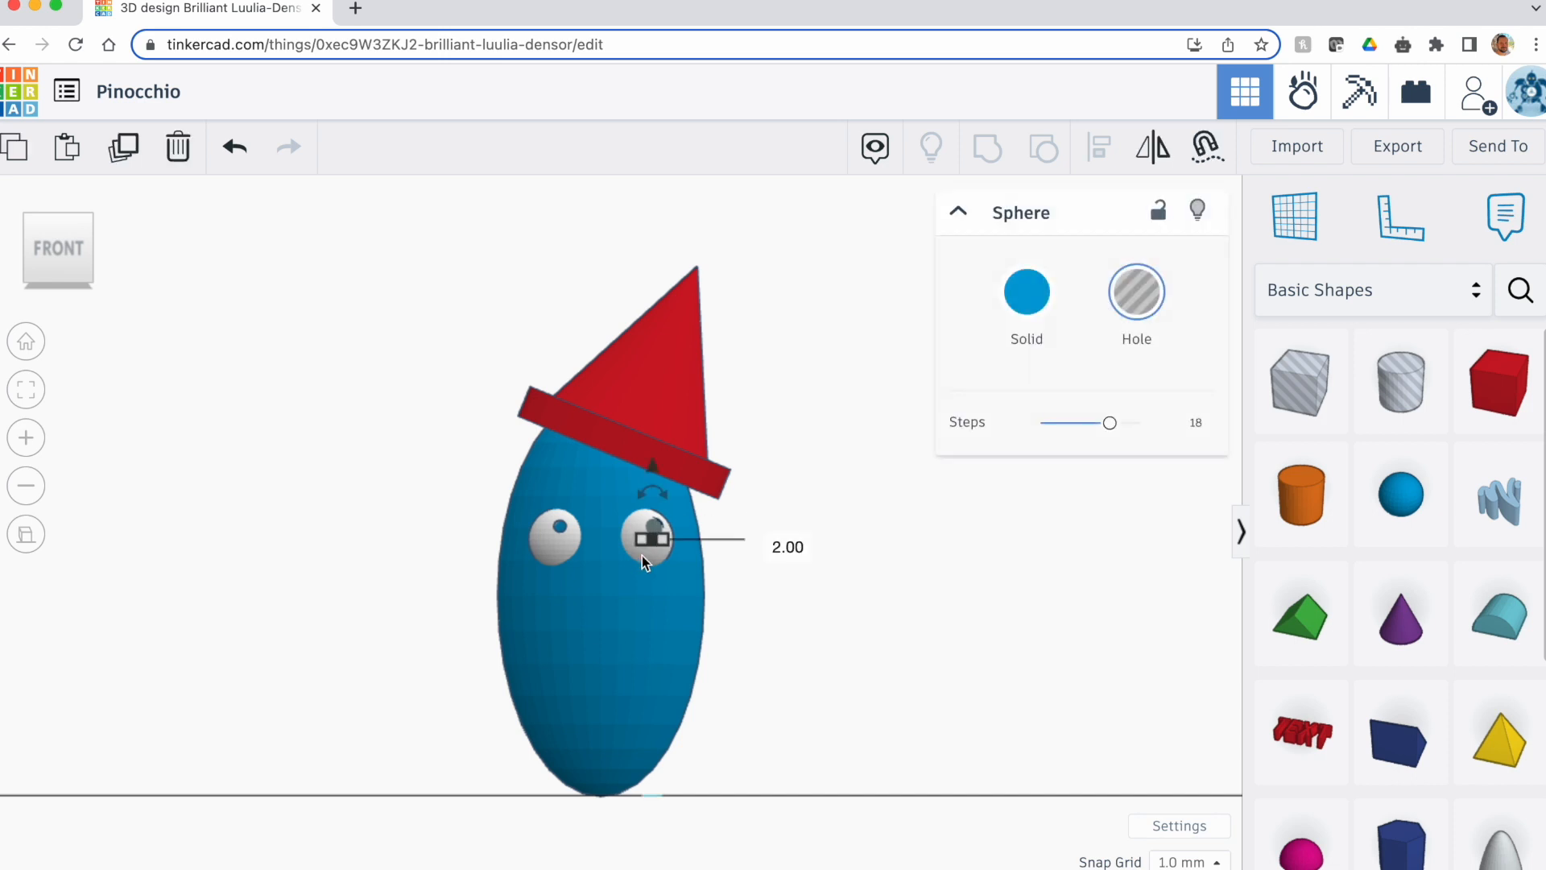
pyautogui.keyDown('shift'); pyautogui.click(646, 554); pyautogui.keyUp('shift')
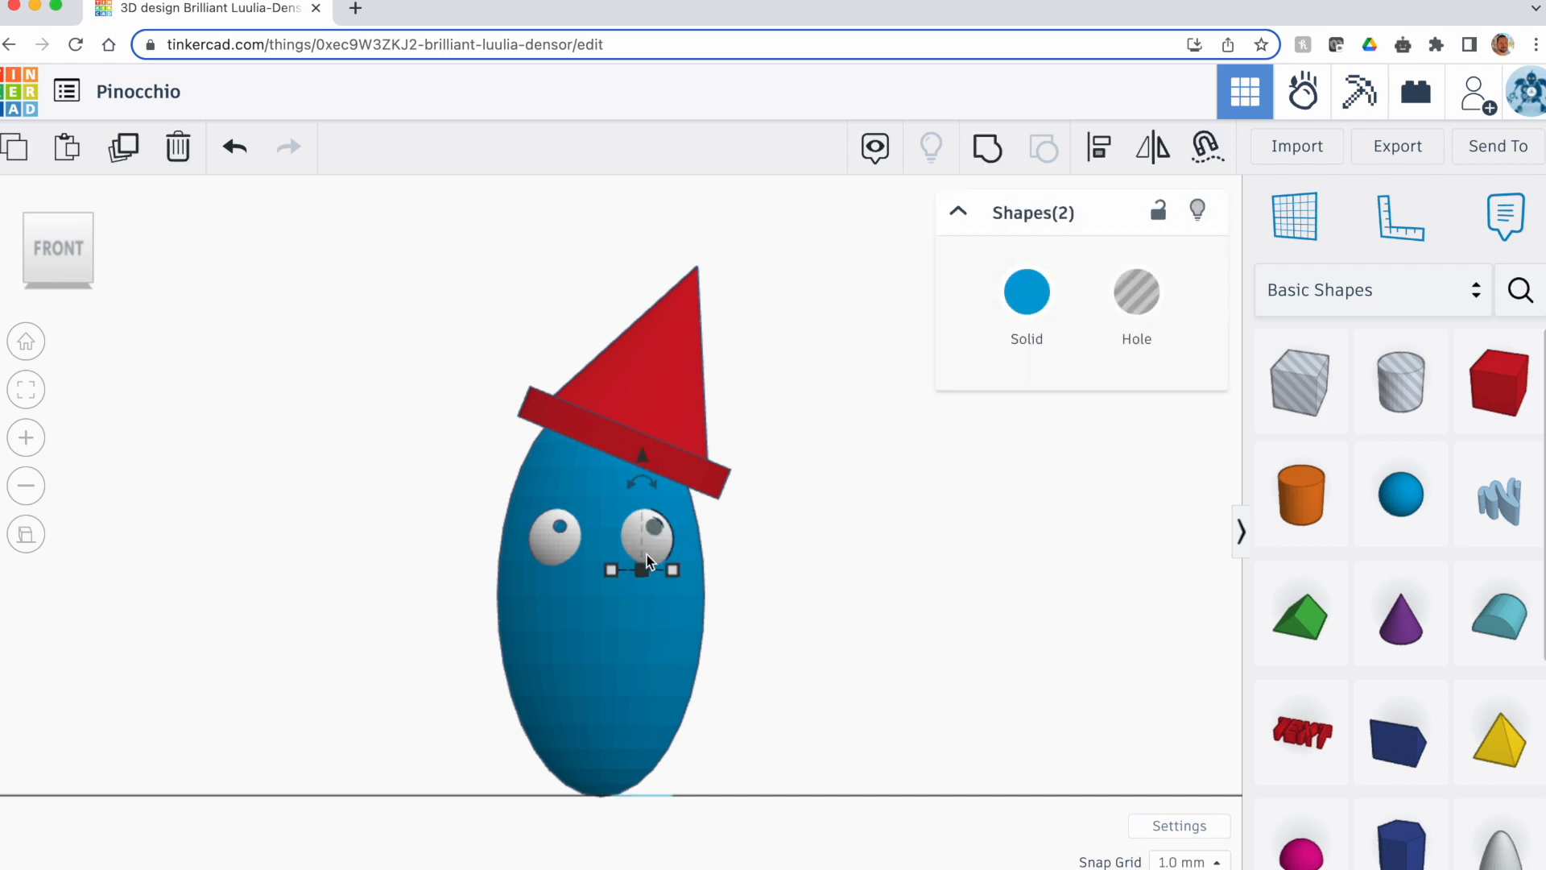
pyautogui.click(985, 152)
pyautogui.click(965, 490)
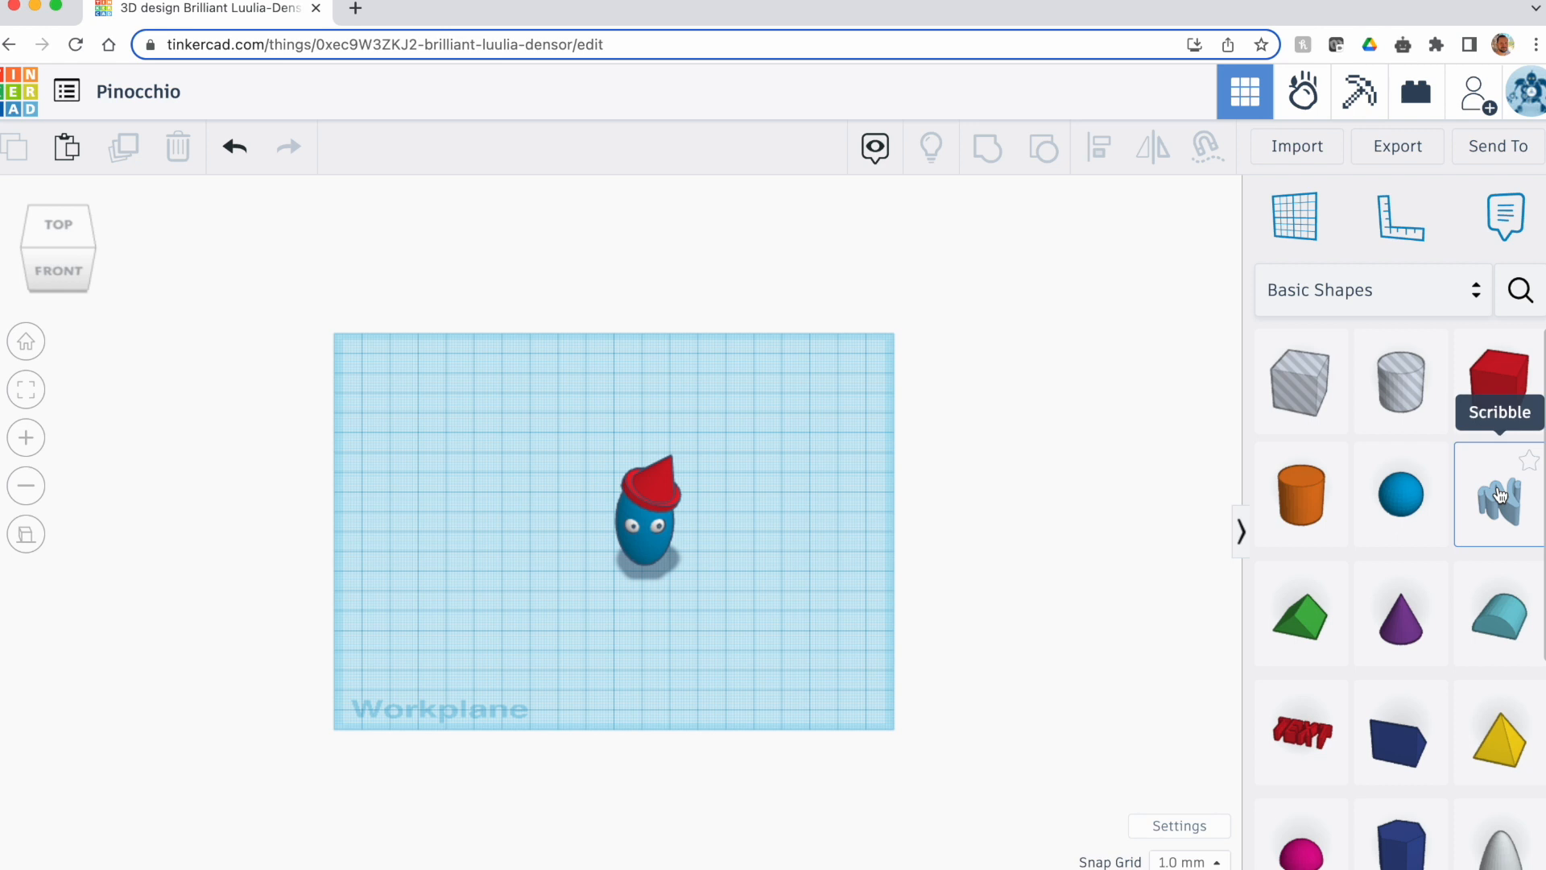
# Add a Scribble shape in front of the head and draw an upturned smile with a short hooked stroke at each end
pyautogui.moveTo(1500, 494)
pyautogui.mouseDown()
pyautogui.moveTo(808, 621)
pyautogui.moveTo(751, 609)
pyautogui.mouseUp()
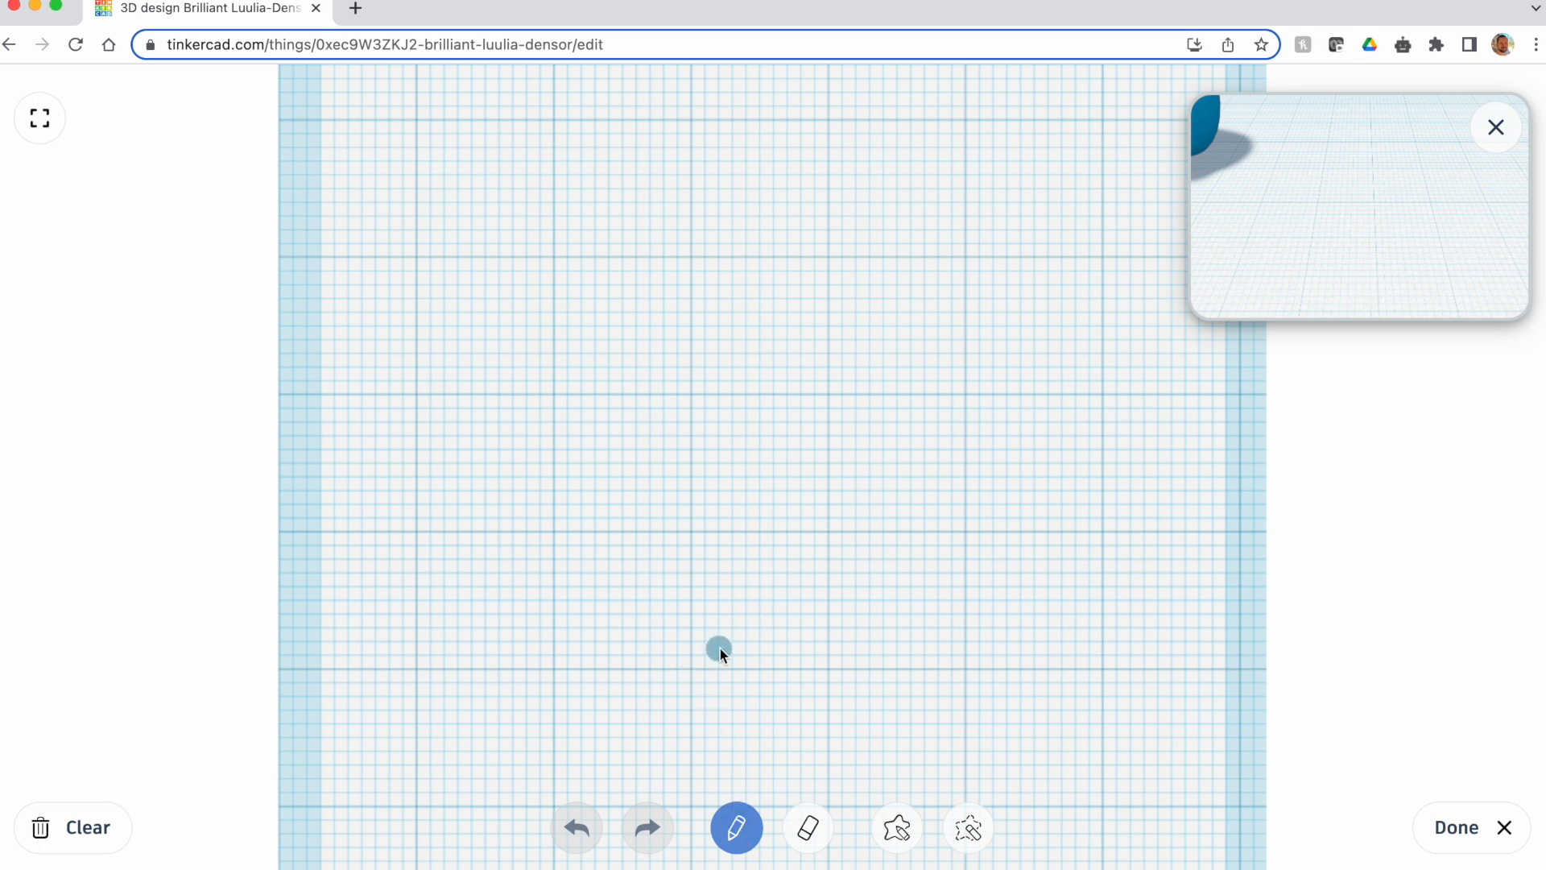
pyautogui.click(822, 829)
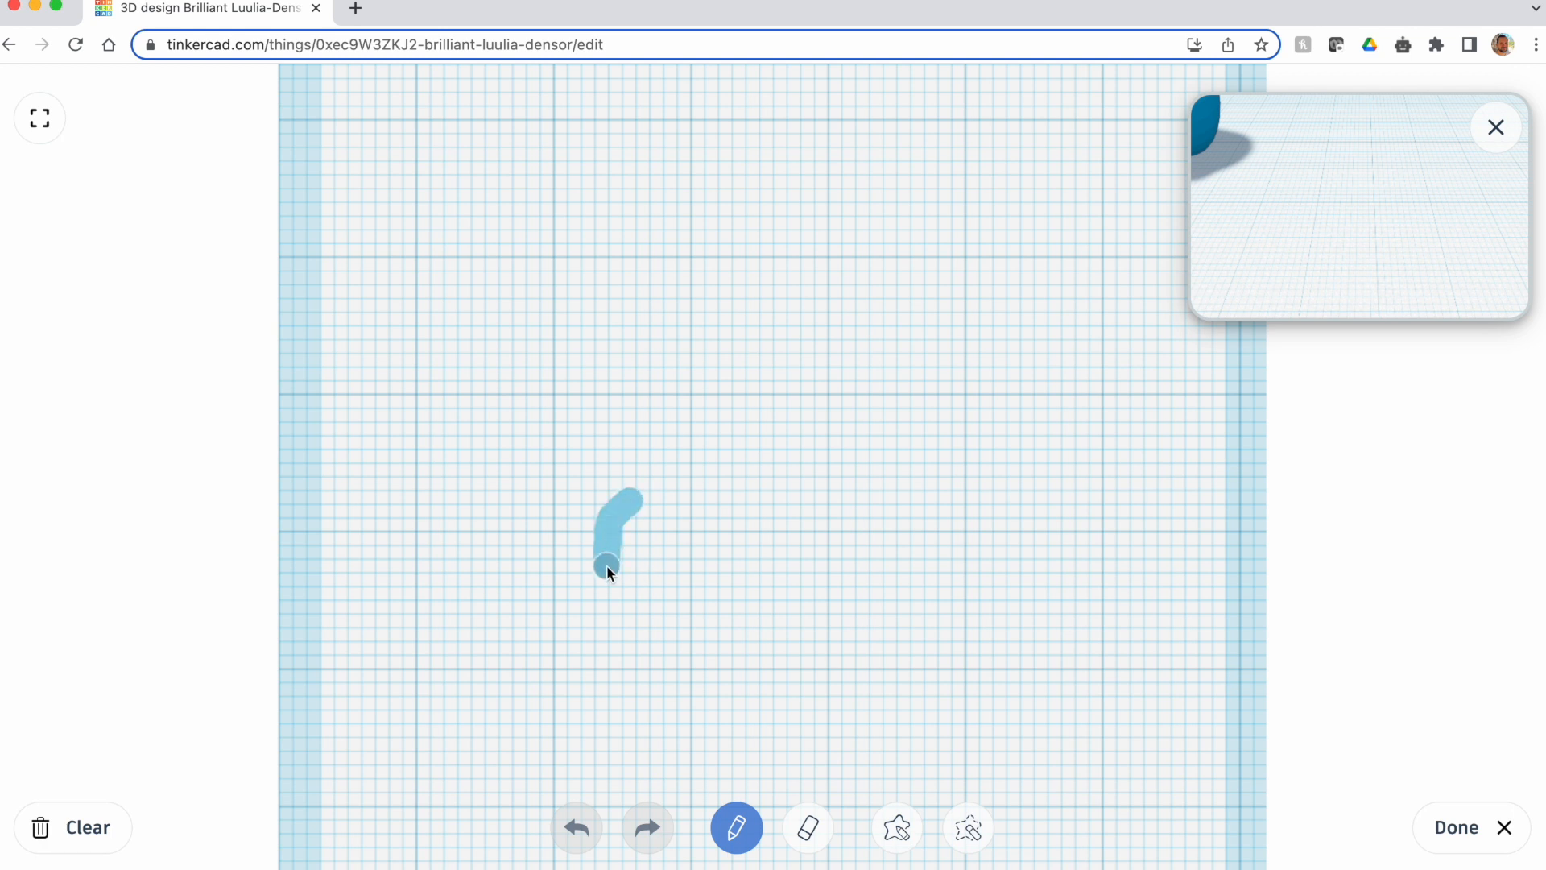
pyautogui.moveTo(607, 563); pyautogui.dragTo(607, 567)
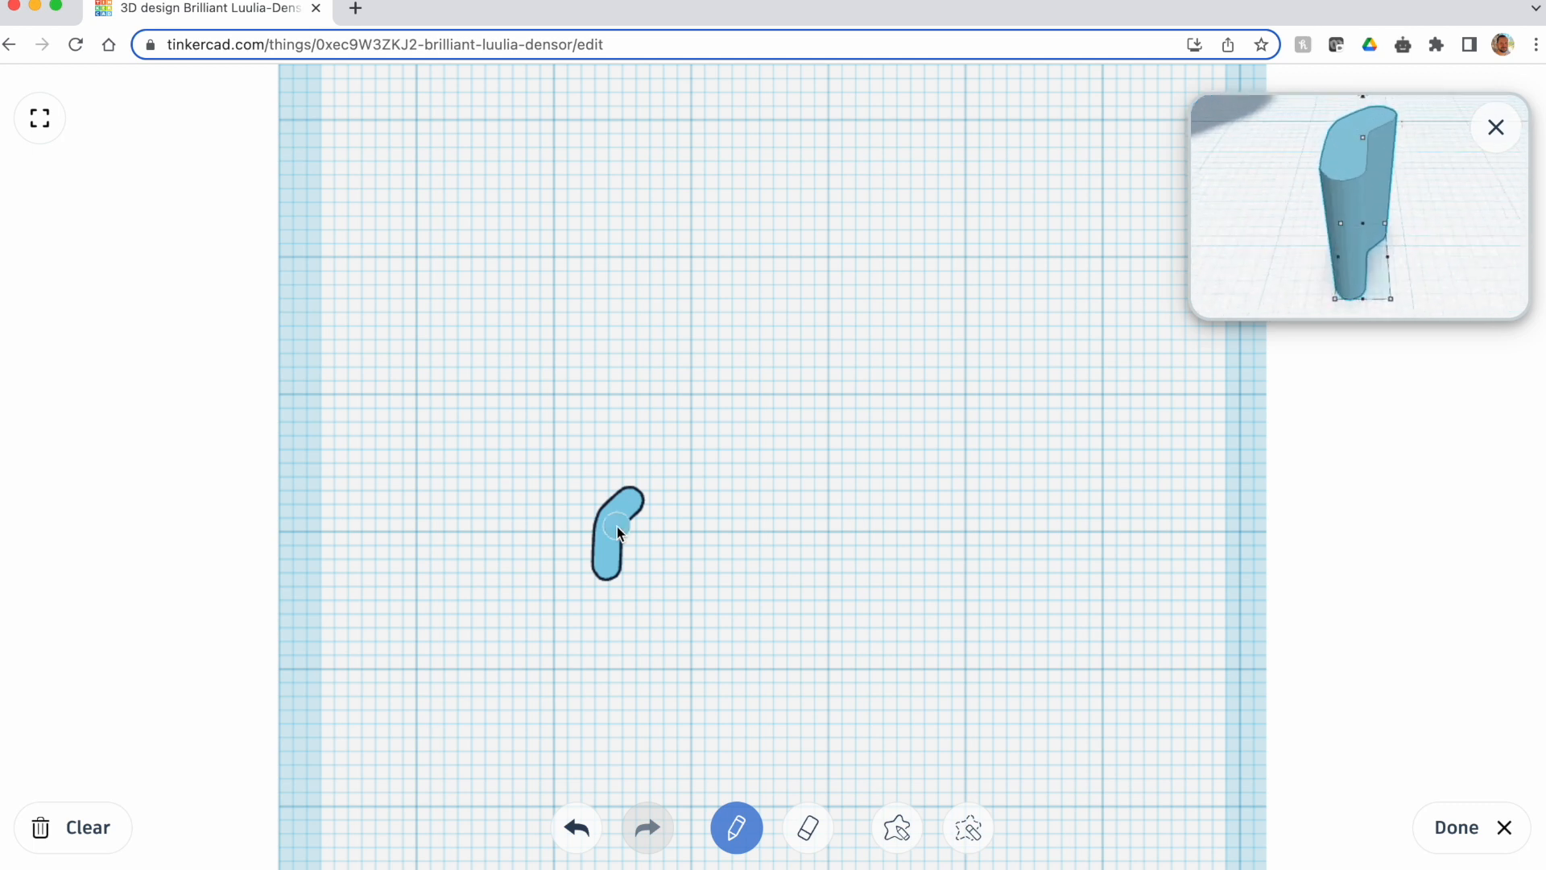
pyautogui.moveTo(901, 525); pyautogui.dragTo(934, 562)
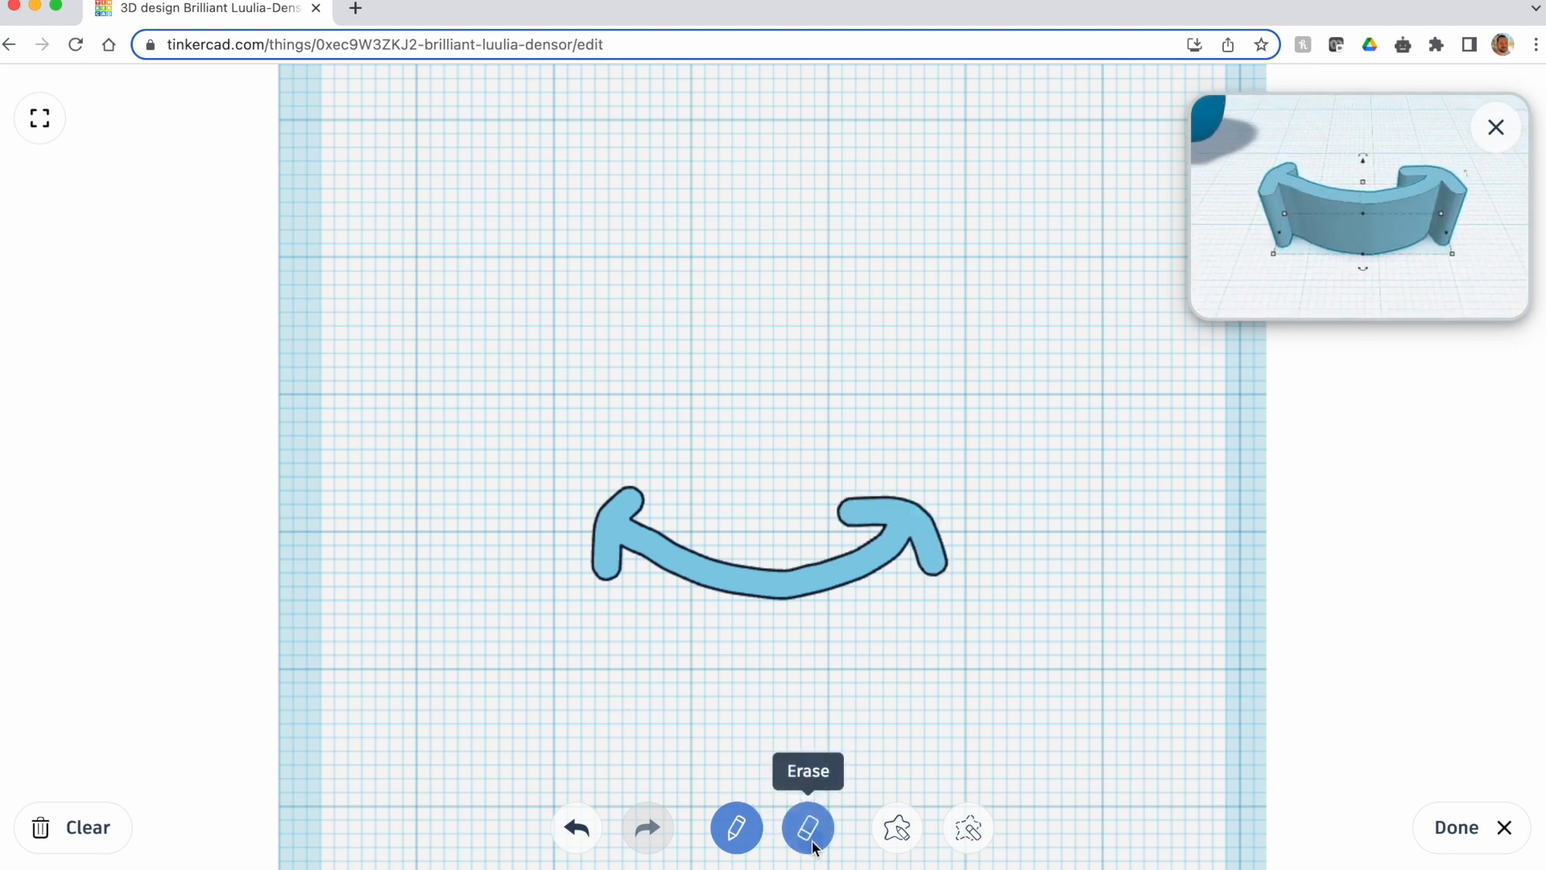
pyautogui.click(574, 830)
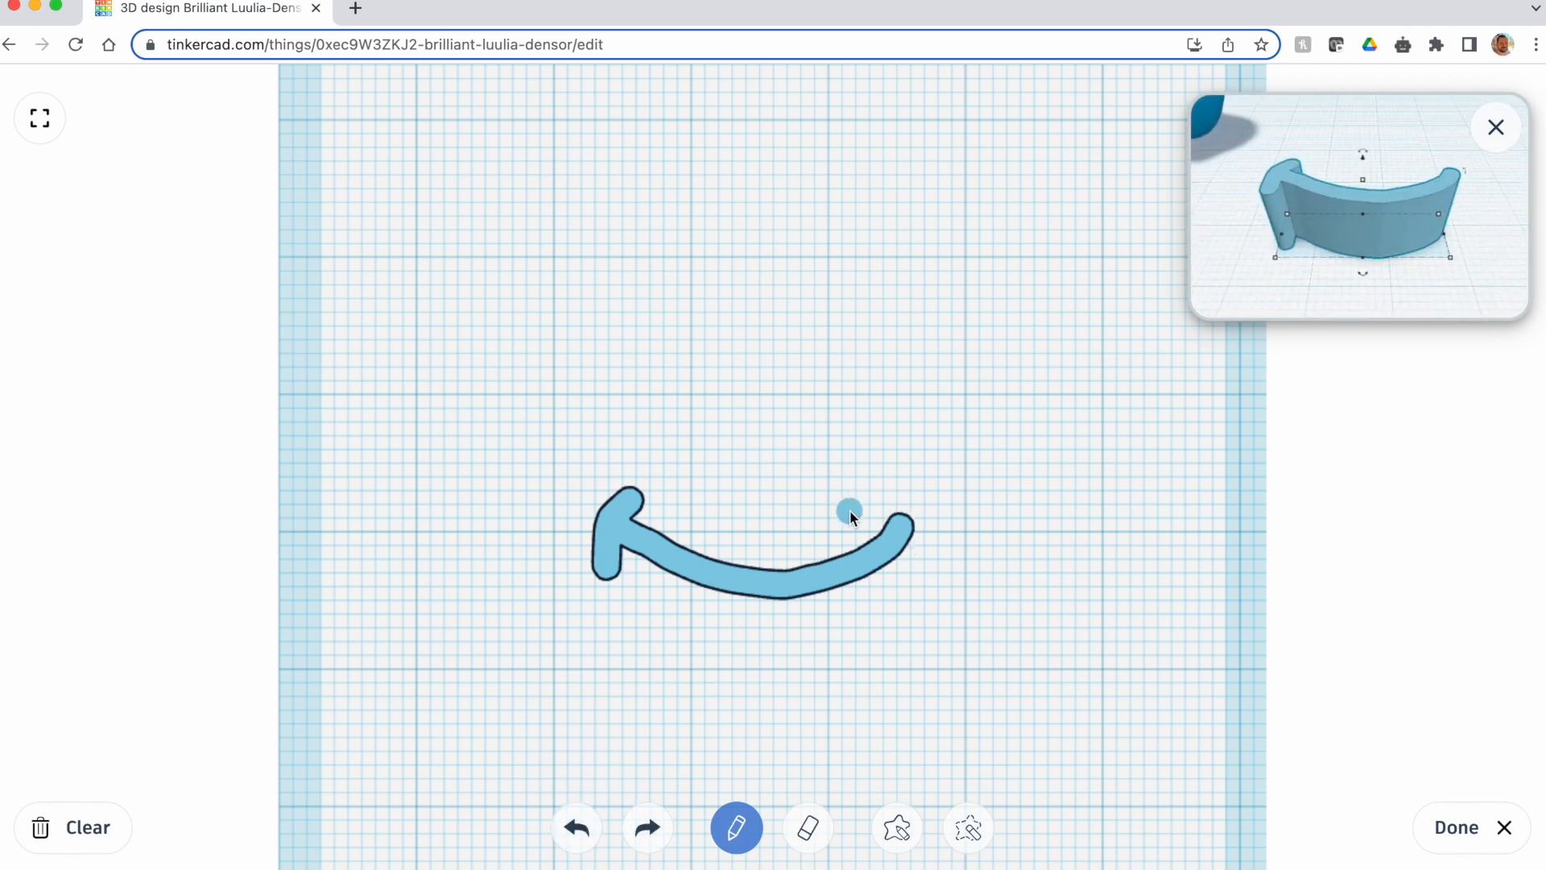
pyautogui.moveTo(926, 563); pyautogui.dragTo(927, 565)
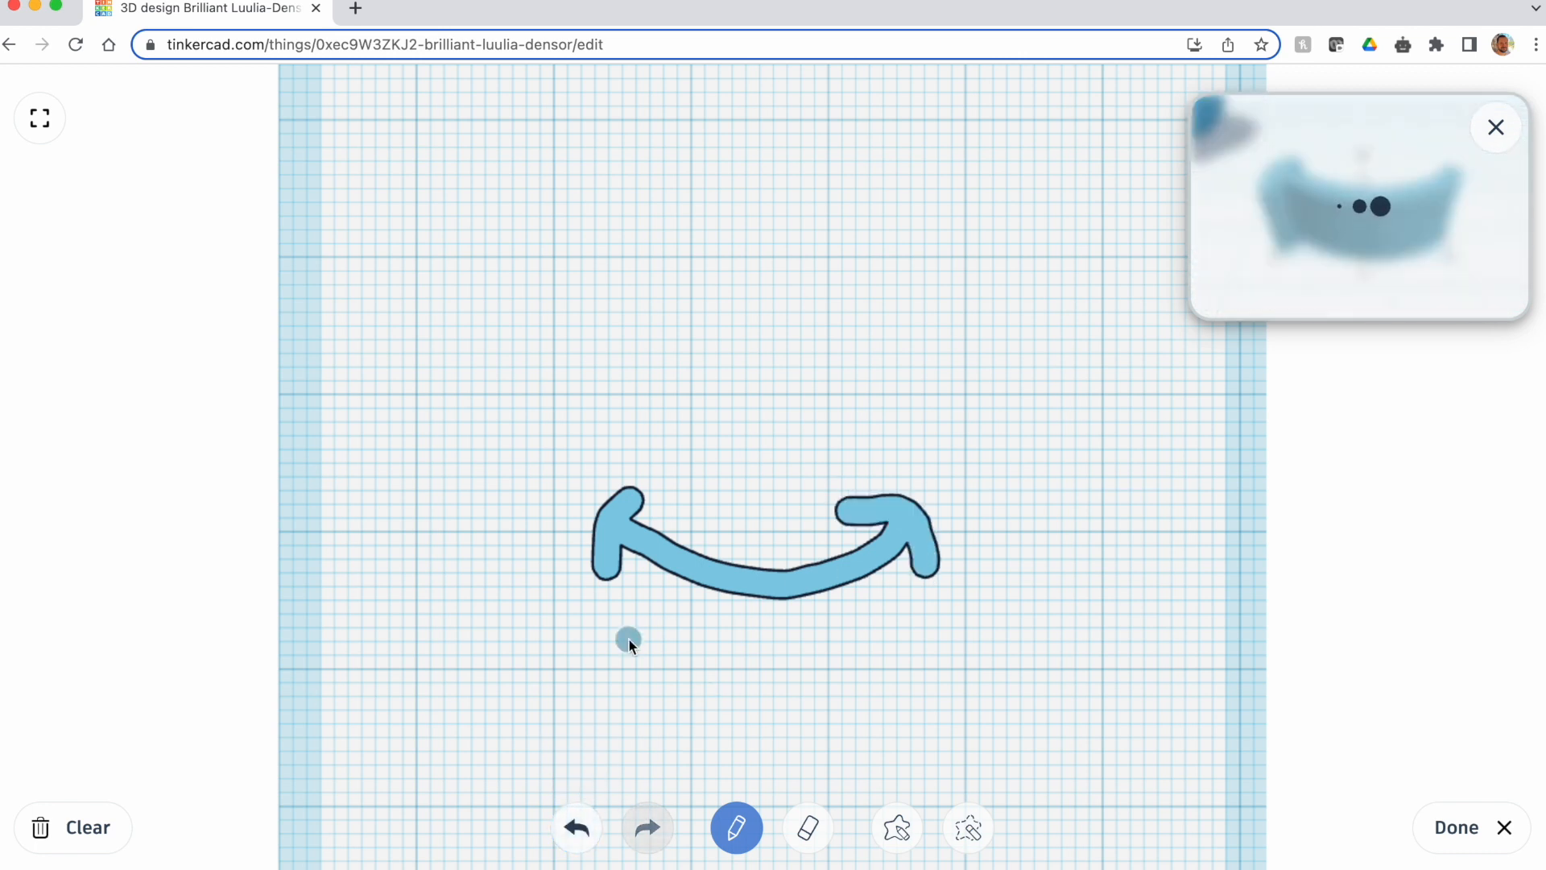
# Try to trim the outer edge of the smile's right corner with the eraser
pyautogui.click(809, 829)
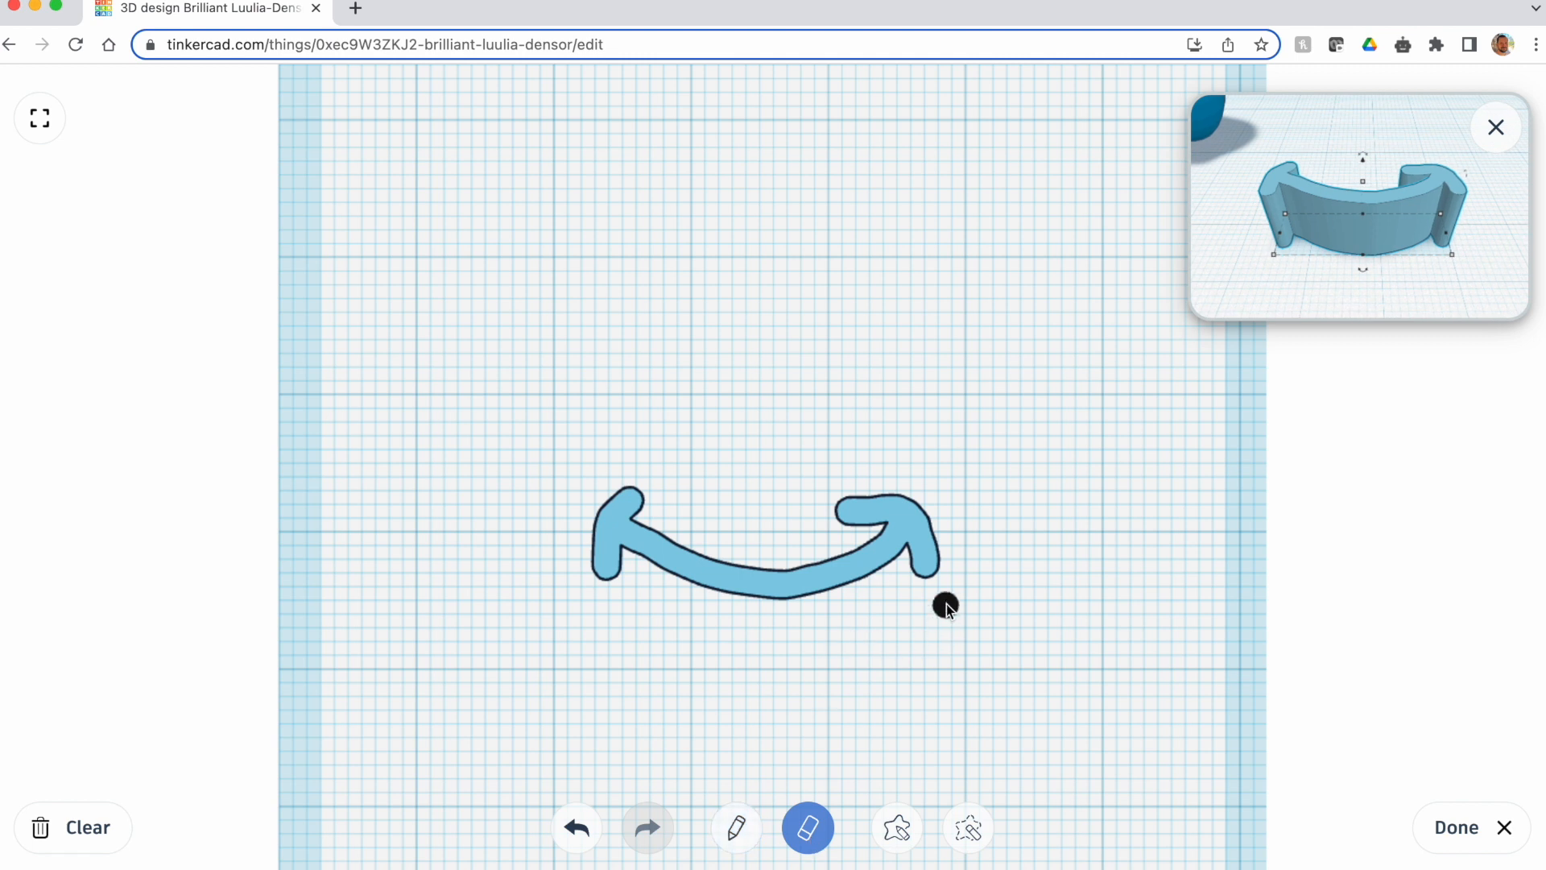
pyautogui.moveTo(947, 525); pyautogui.dragTo(877, 476)
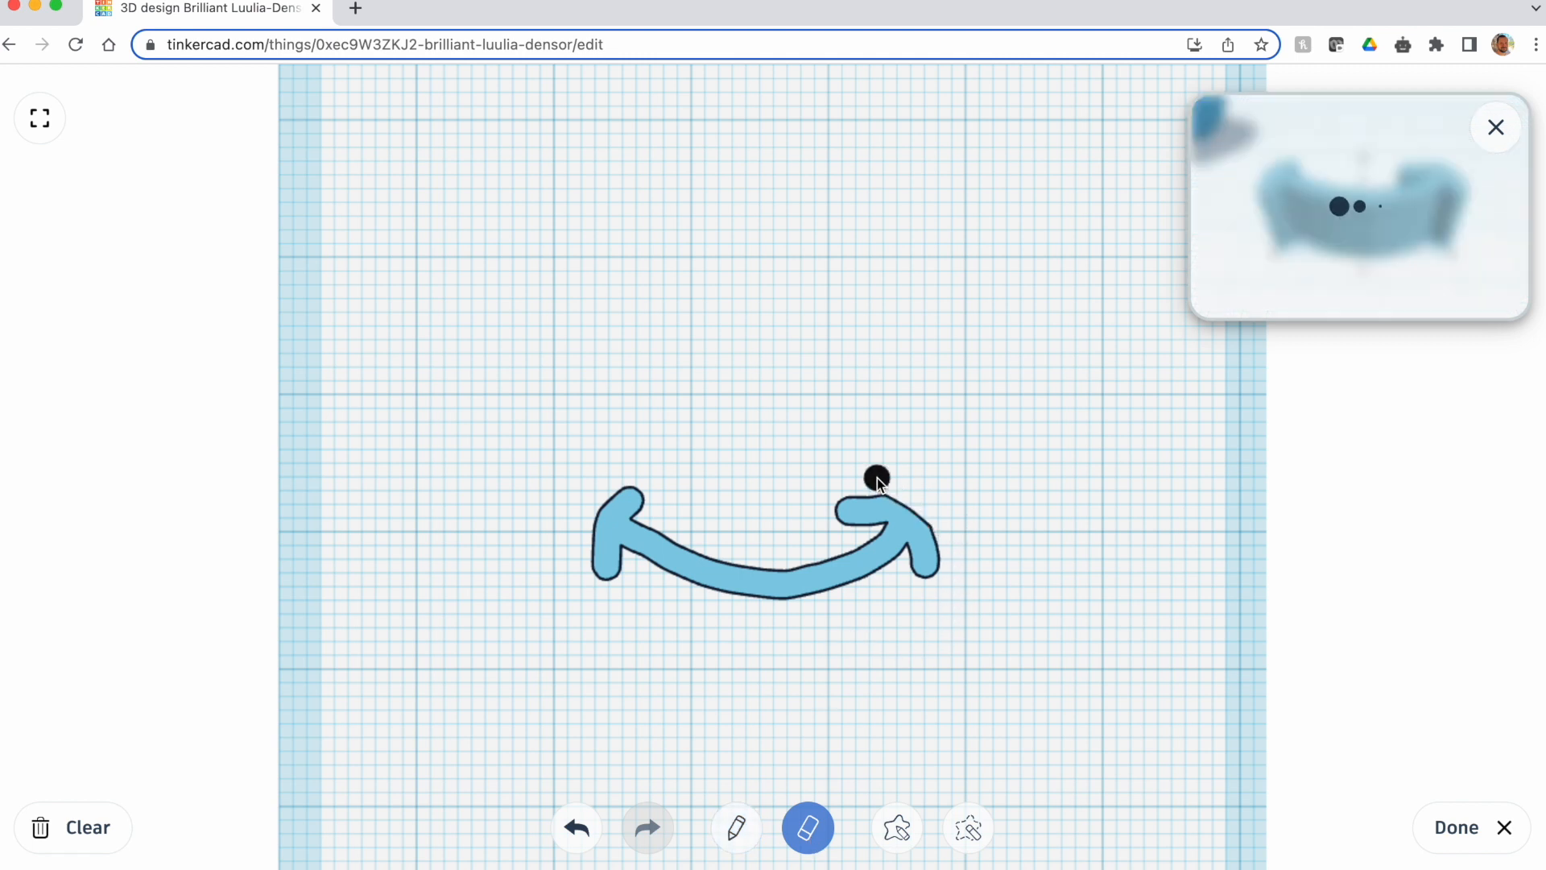
pyautogui.click(575, 829)
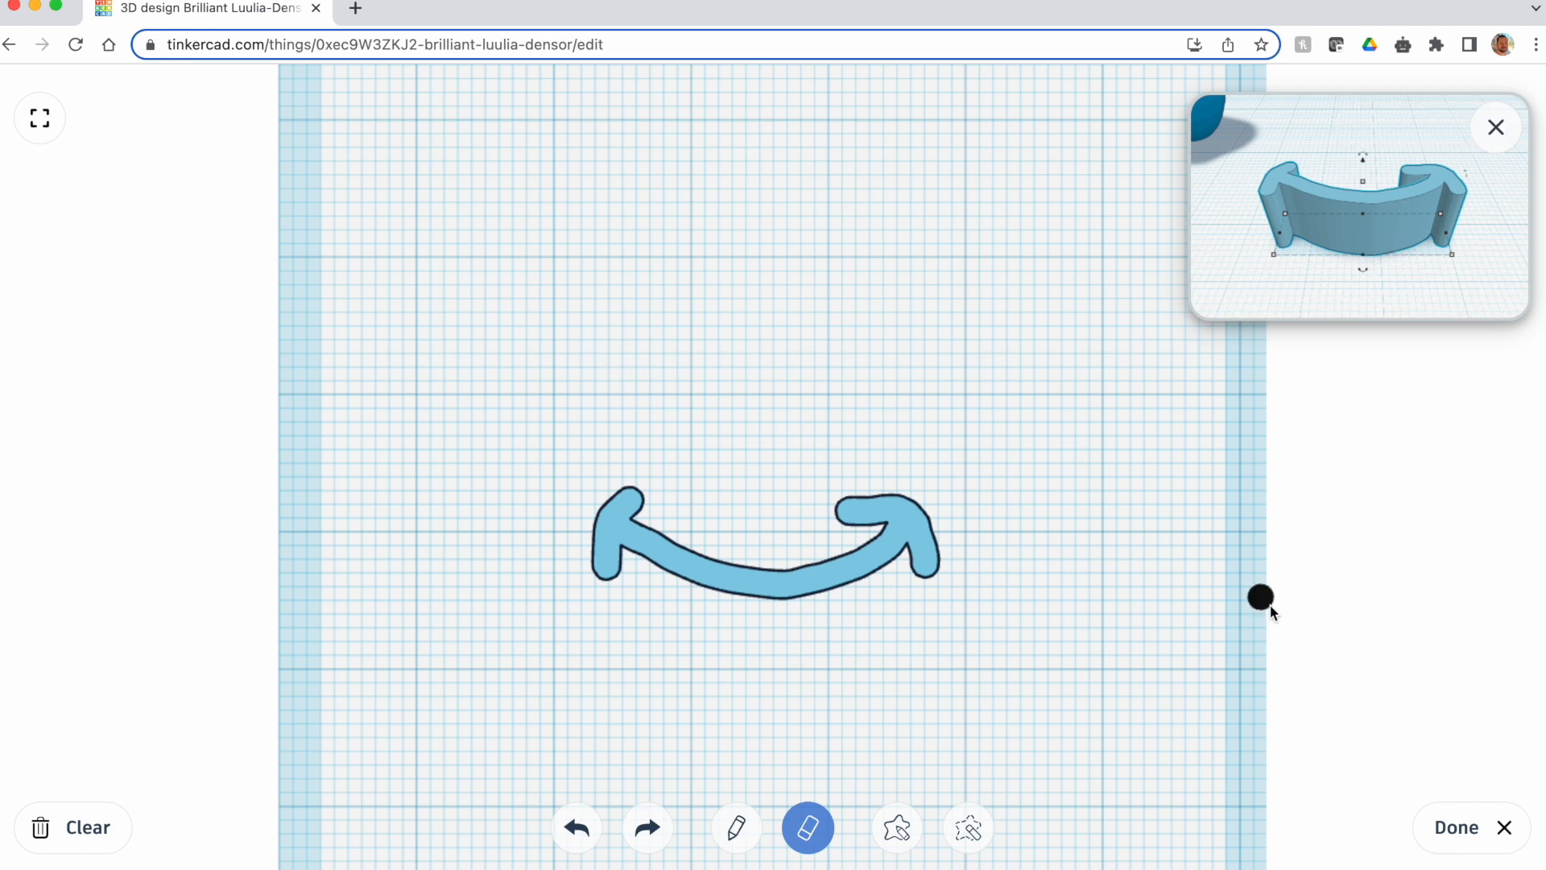
# Finish the scribble and colour the smile bright red
pyautogui.click(1461, 840)
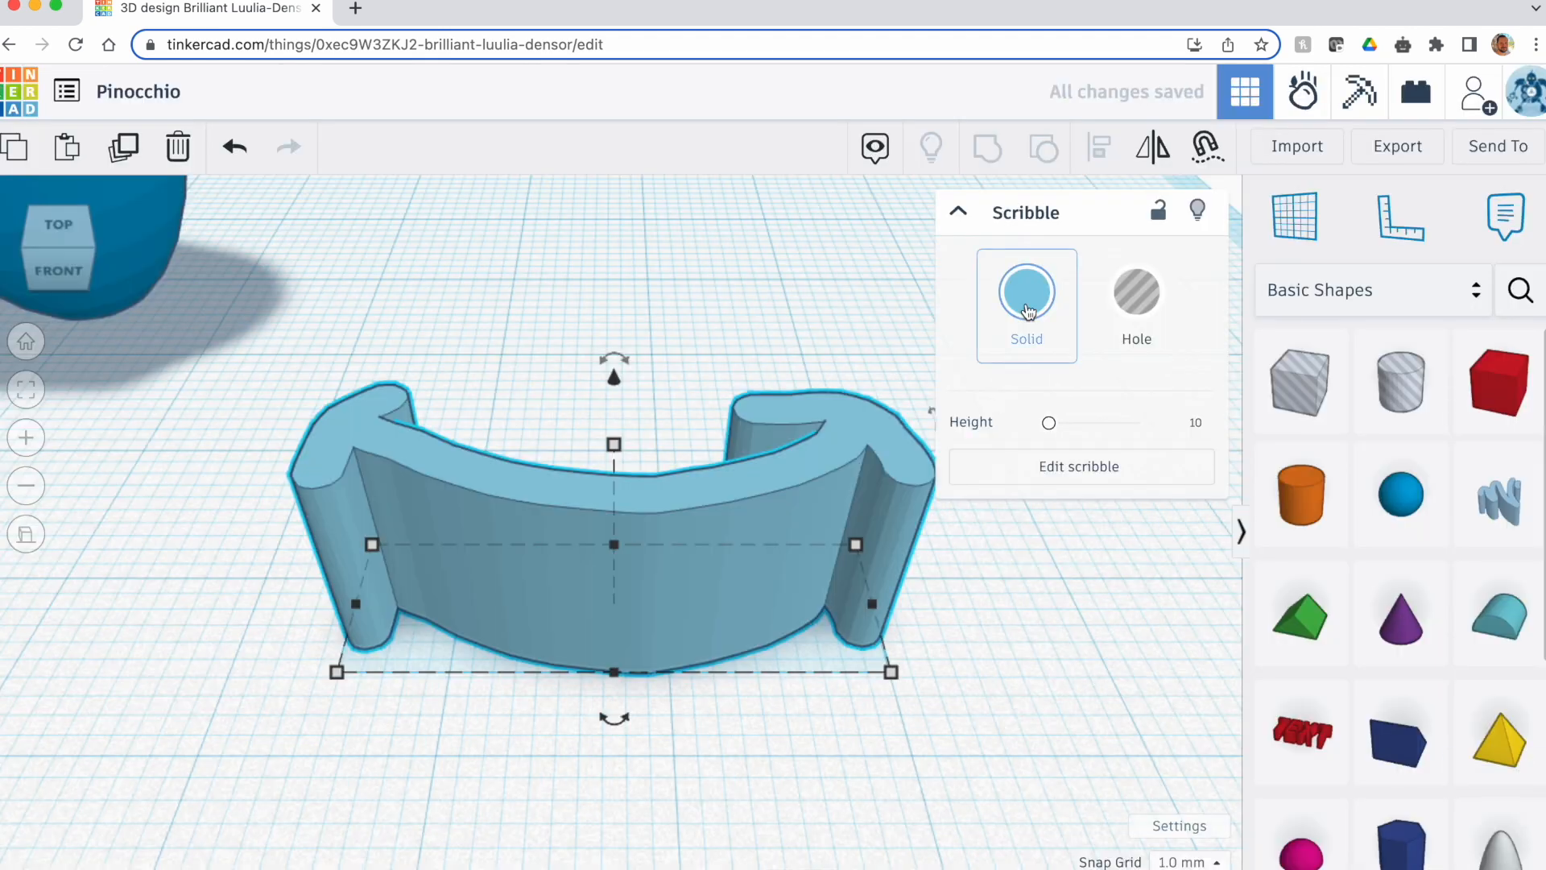
pyautogui.click(1023, 347)
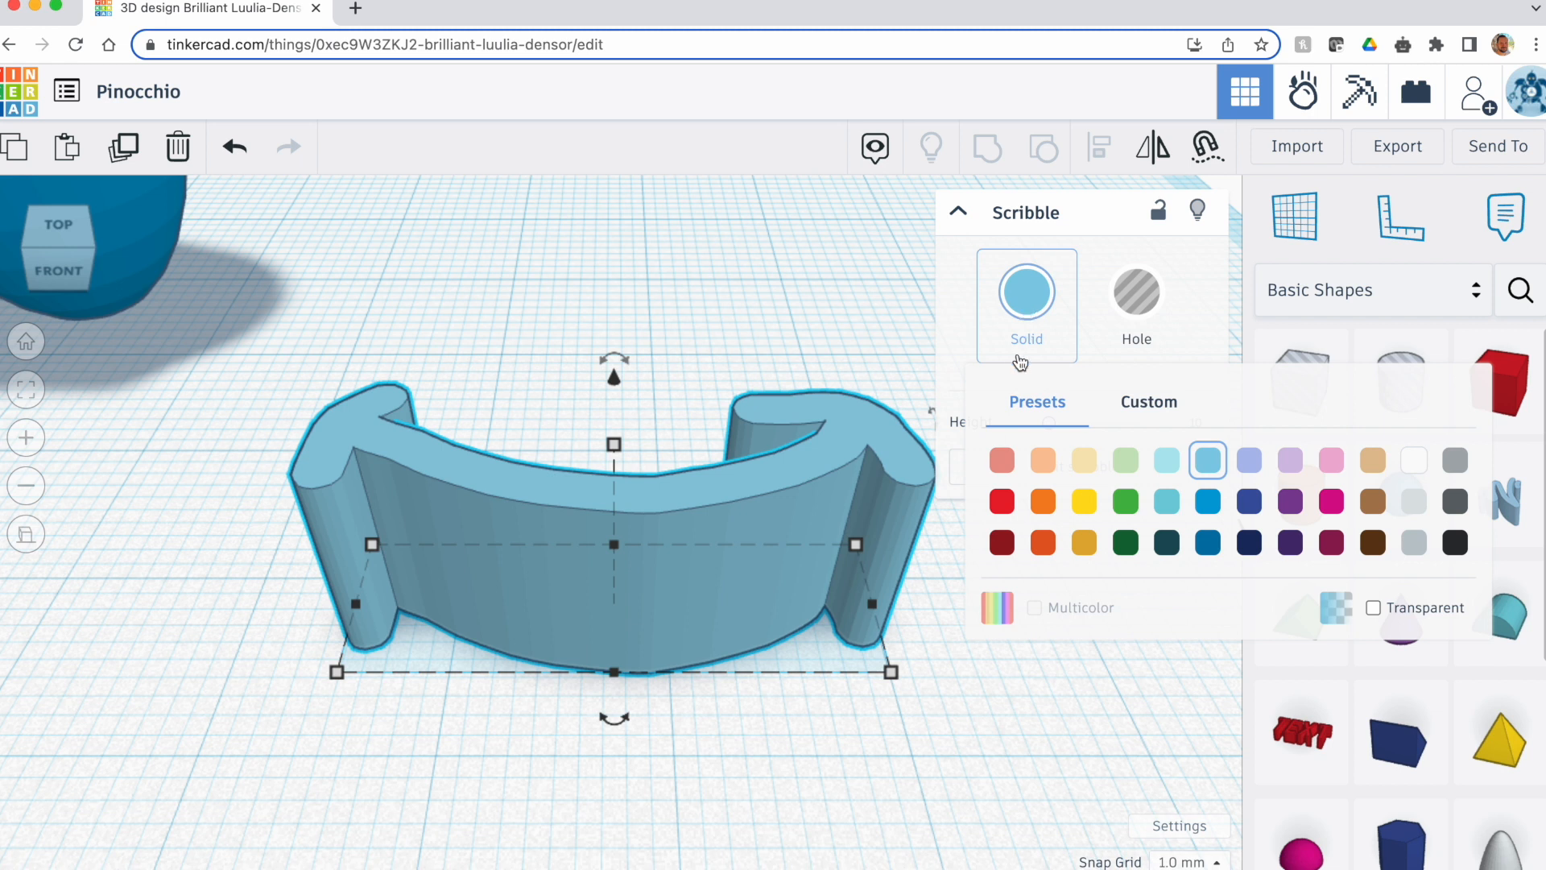
pyautogui.click(999, 499)
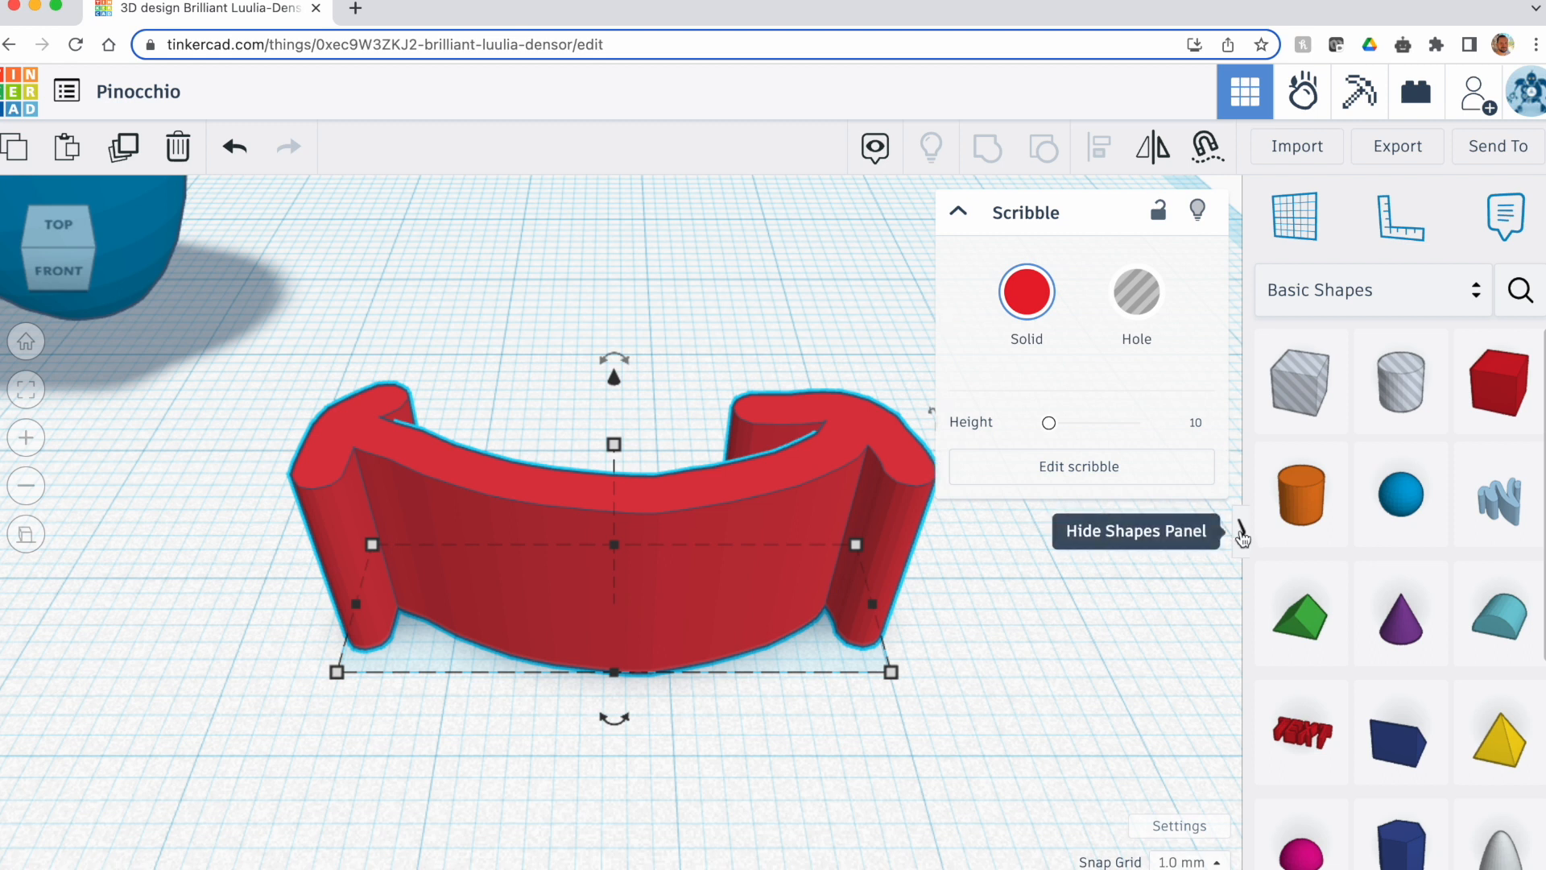
# Rotate the smile by -90° in the side view so that it stands upright and faces forward
pyautogui.click(1241, 533)
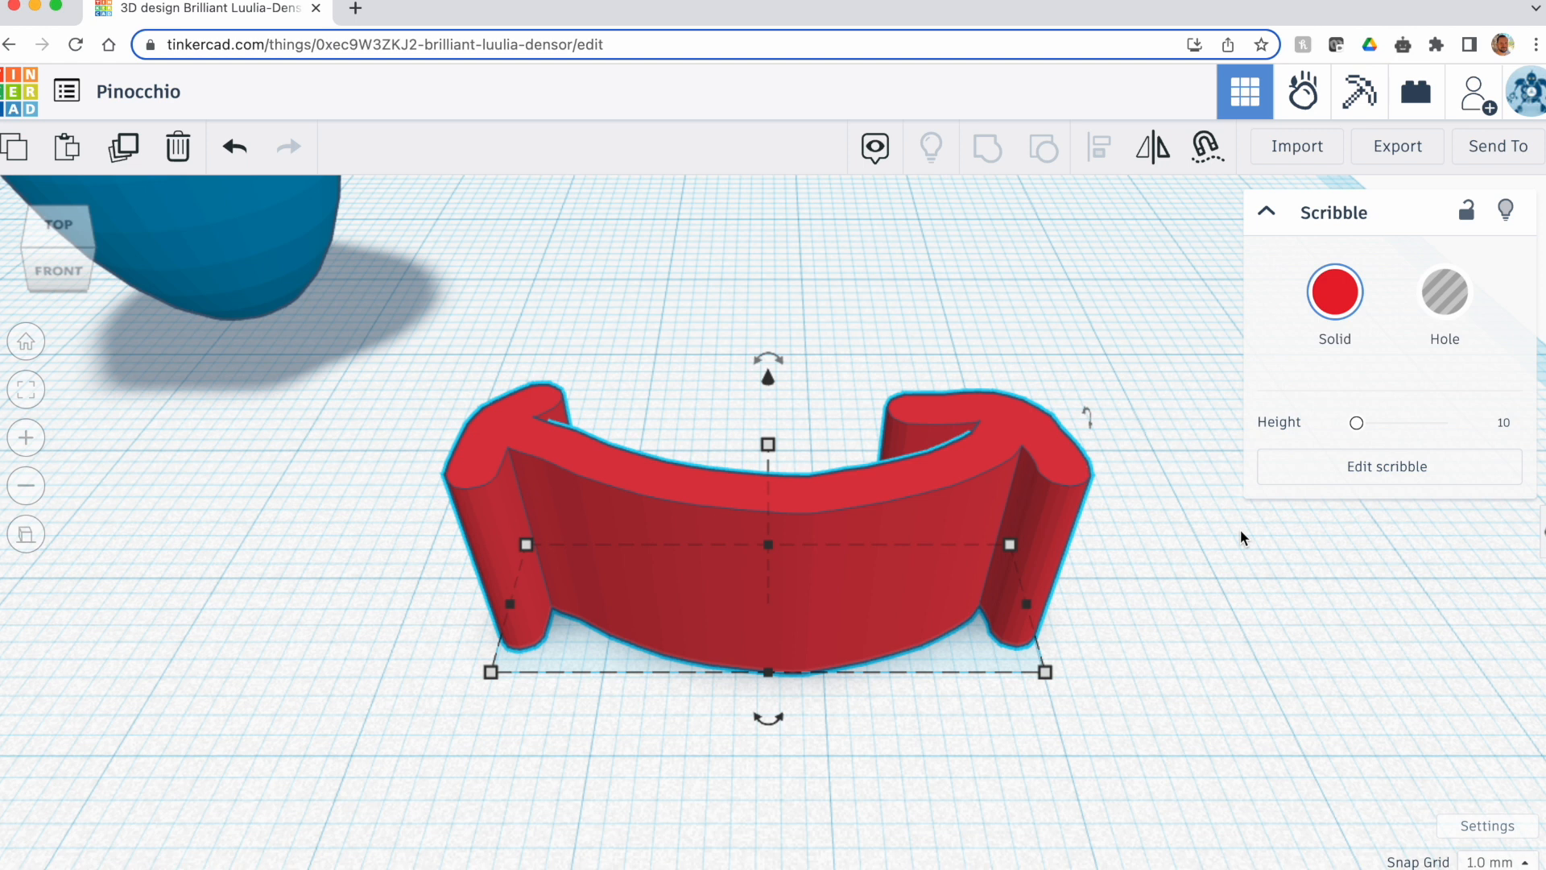
pyautogui.click(26, 342)
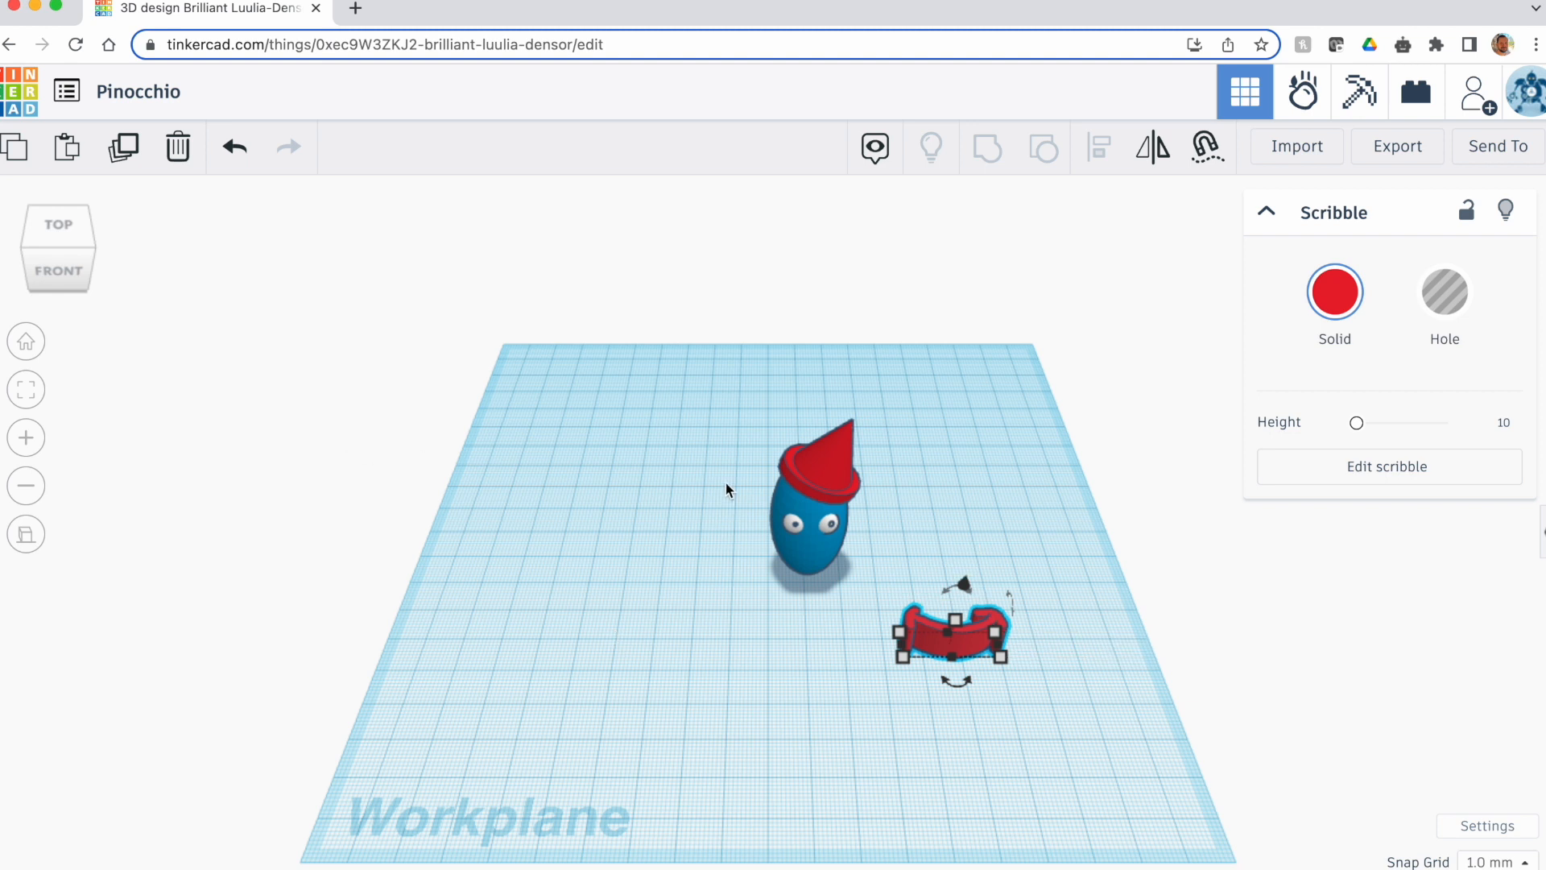
pyautogui.click(62, 234)
pyautogui.click(105, 249)
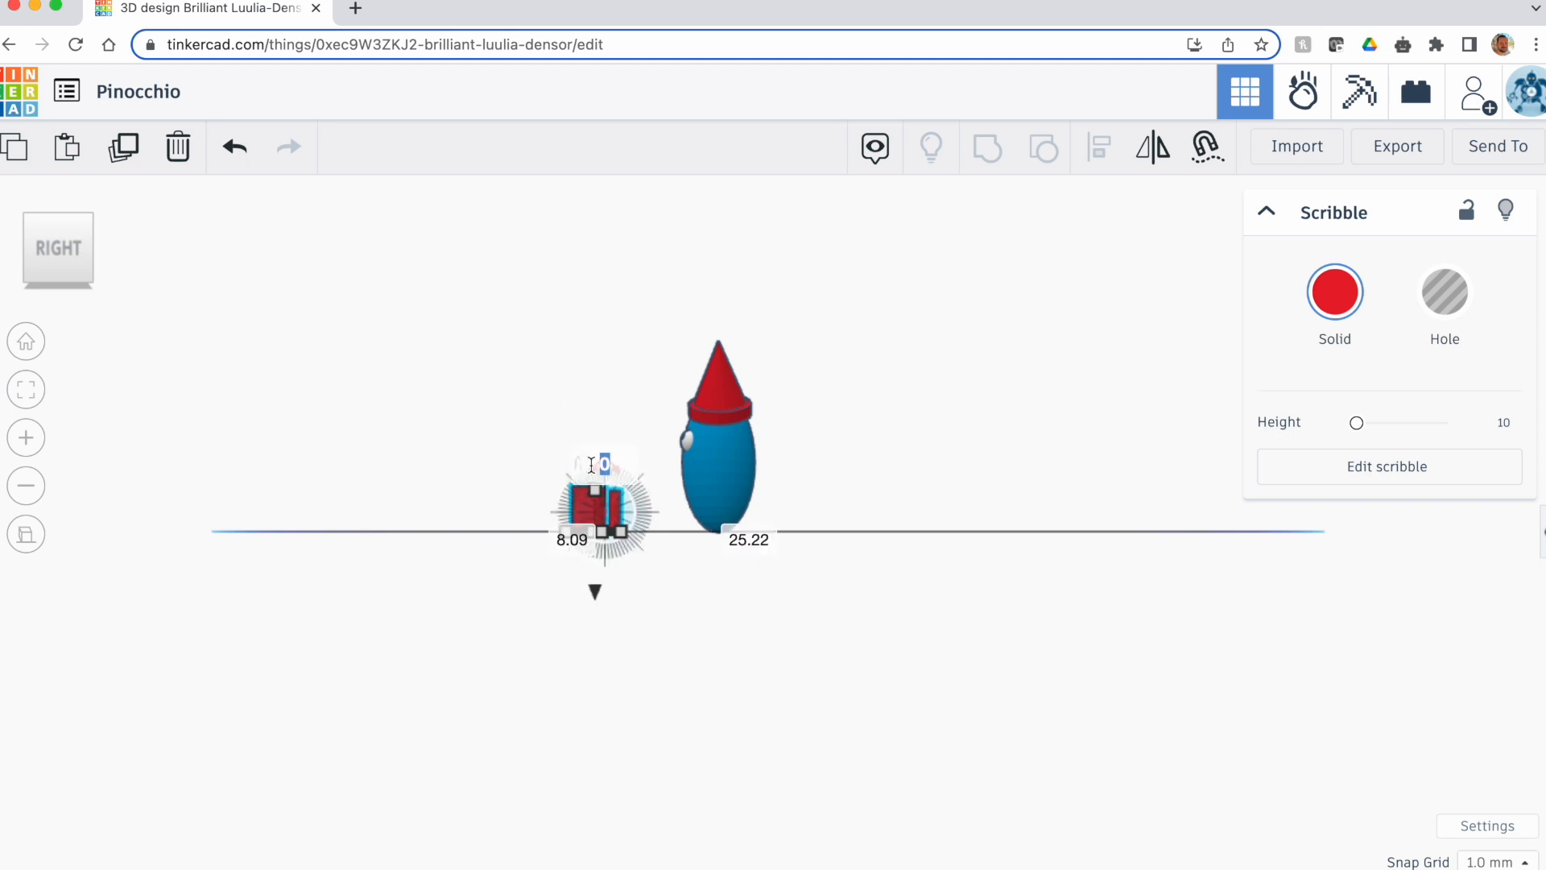
pyautogui.click(26, 389)
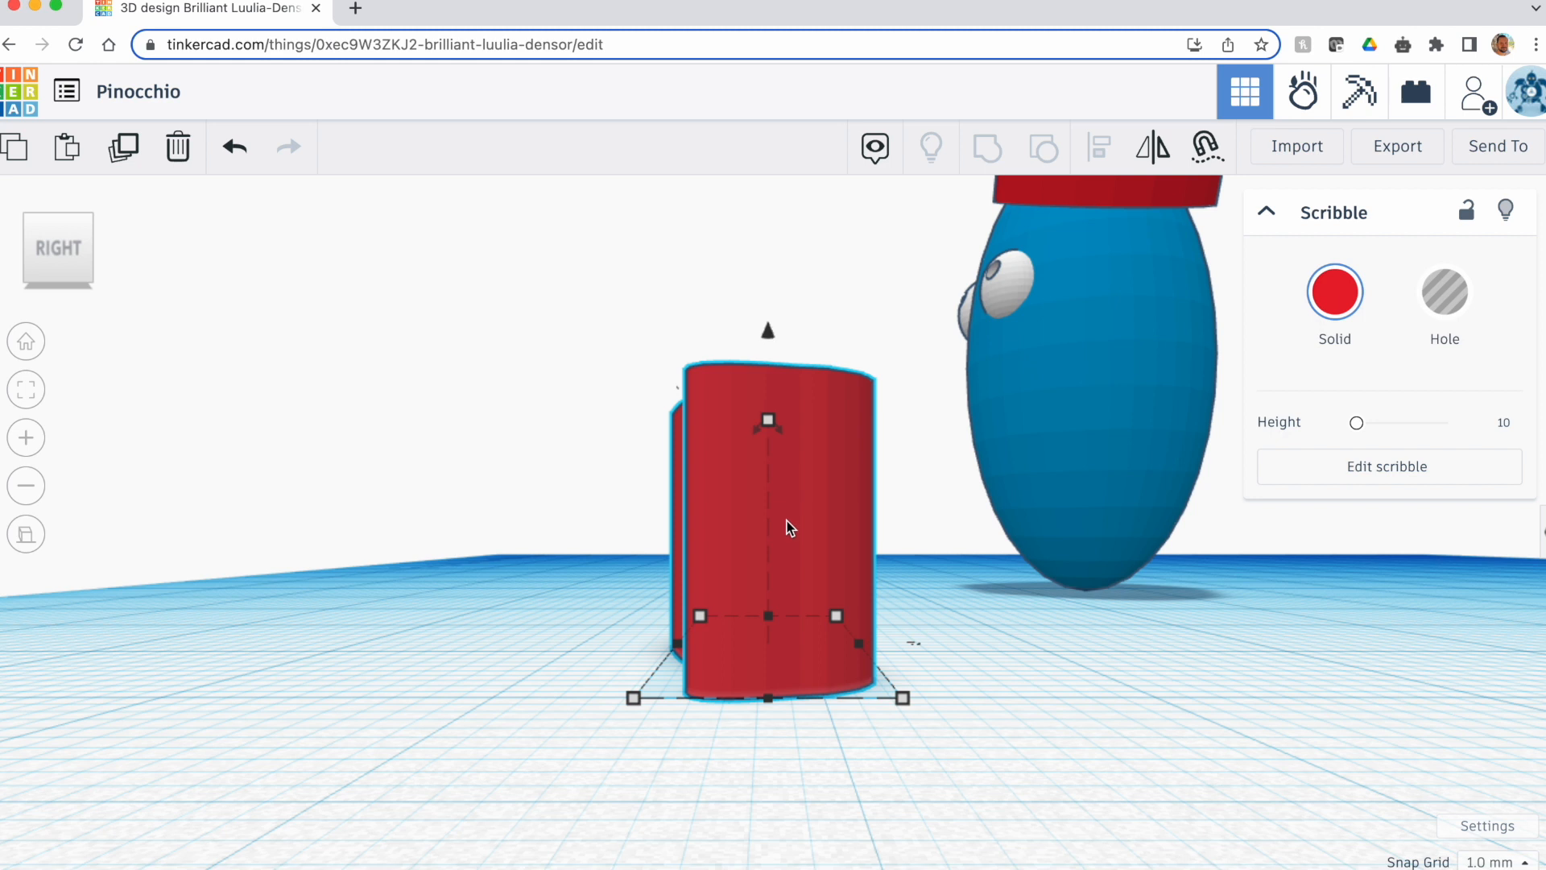
pyautogui.moveTo(754, 427)
pyautogui.mouseDown()
pyautogui.moveTo(684, 507)
pyautogui.moveTo(684, 540)
pyautogui.mouseUp()
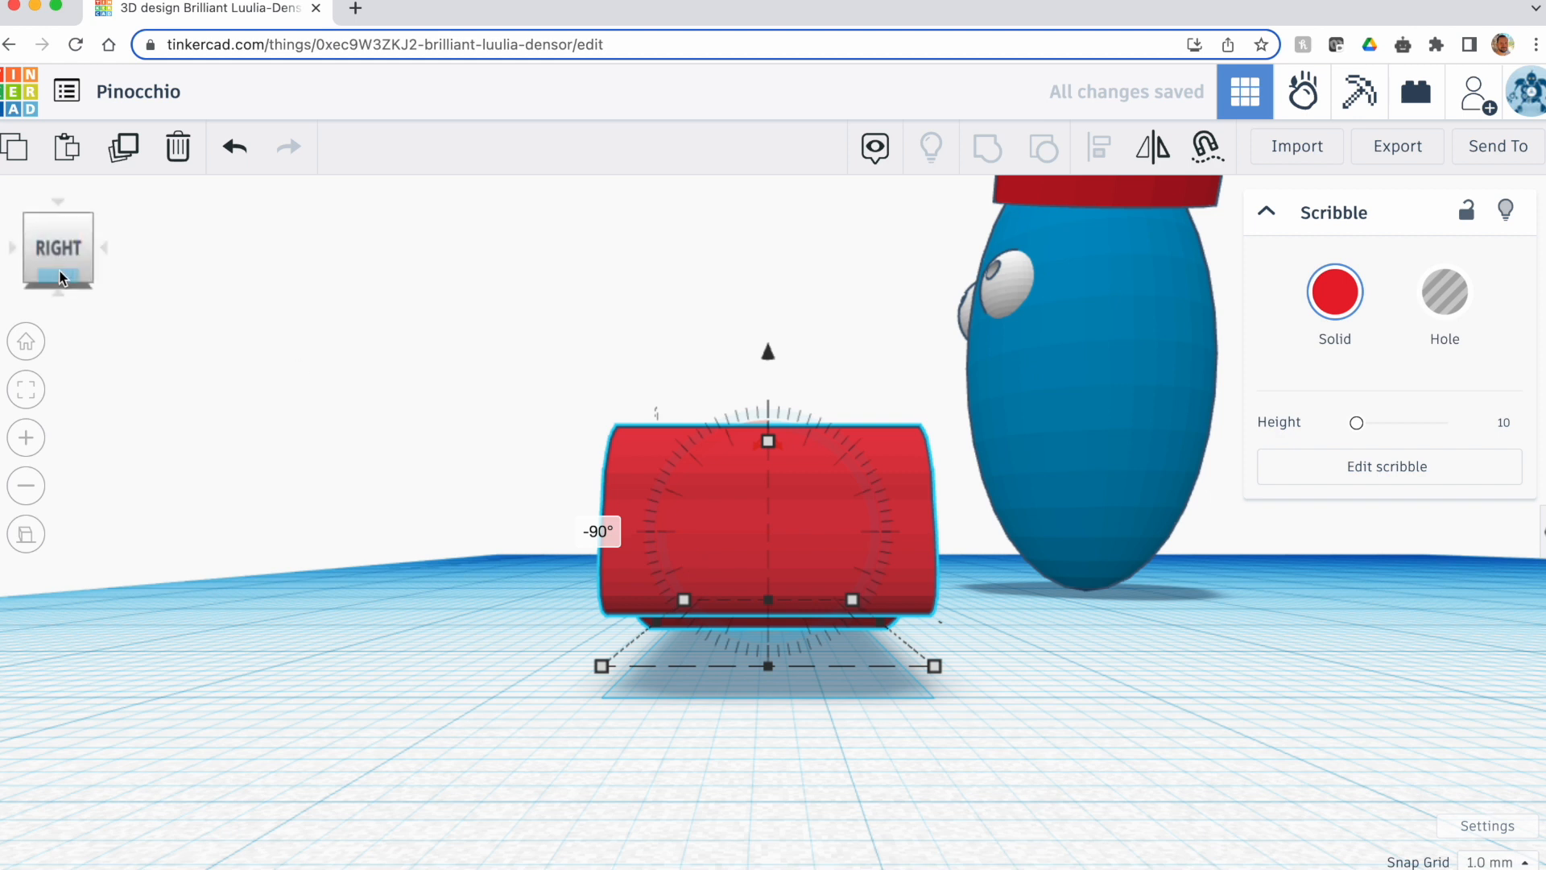
# Raise the smile 5 mm above the workplane and shift it sideways across the lower part of the head in the flat front view
pyautogui.click(15, 251)
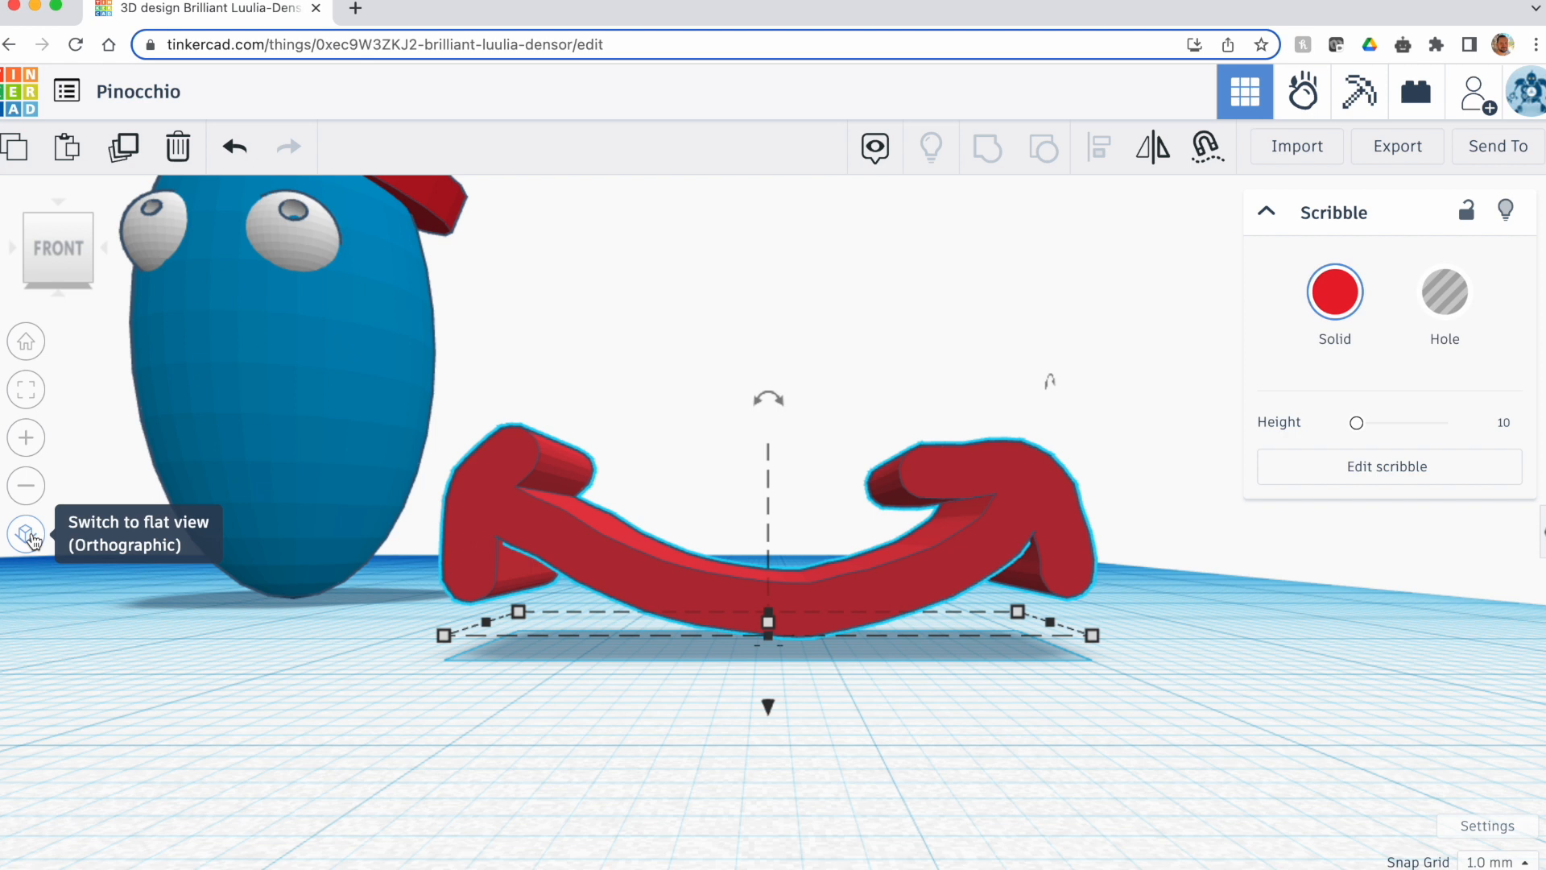
pyautogui.click(110, 532)
pyautogui.click(26, 533)
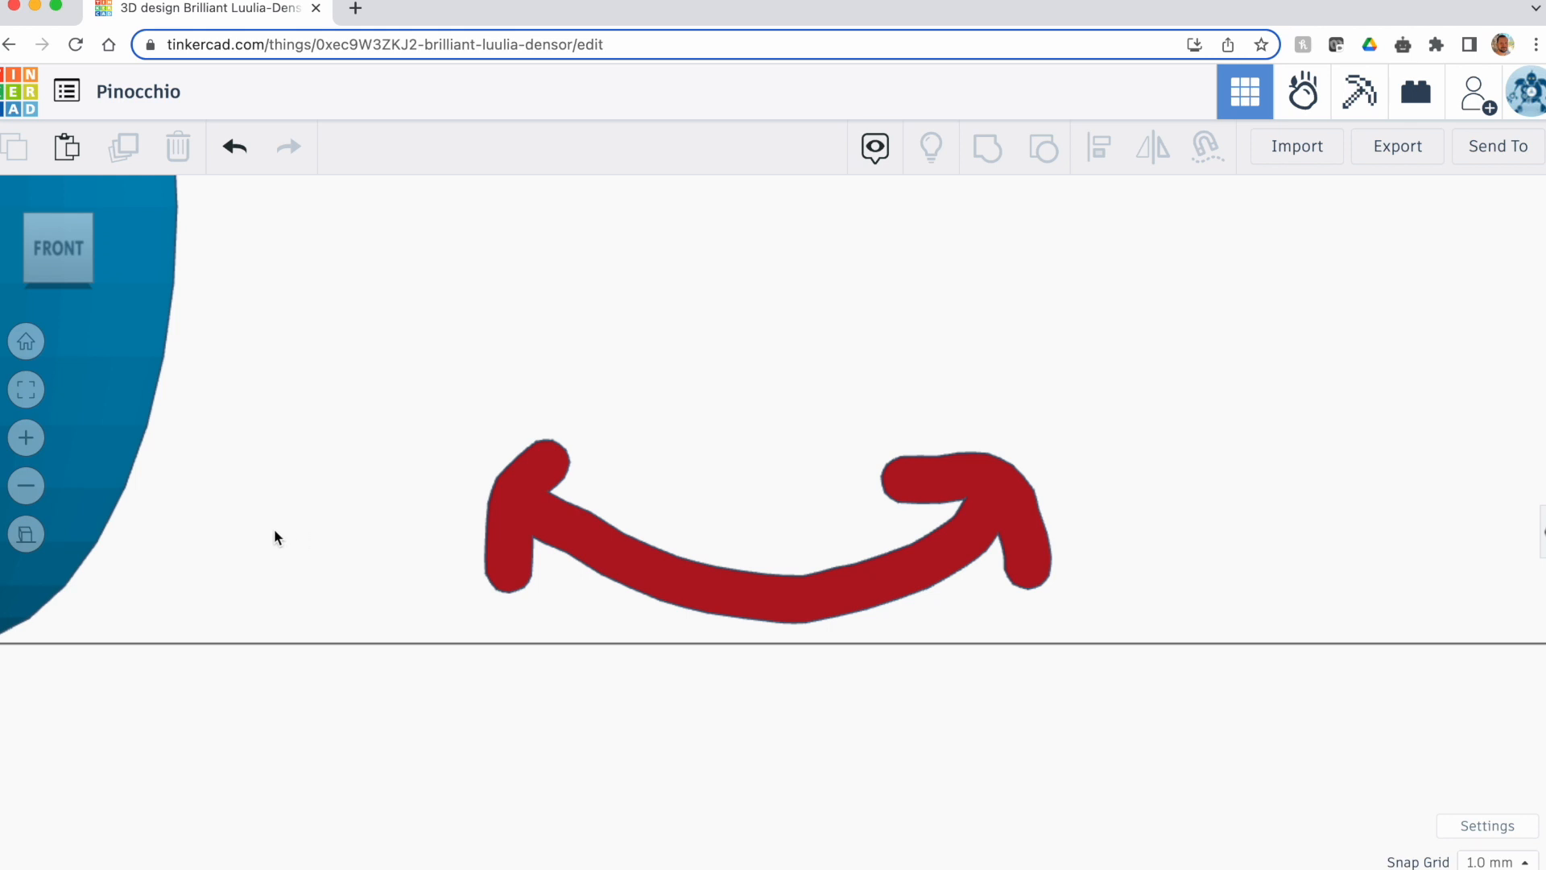
pyautogui.click(129, 341)
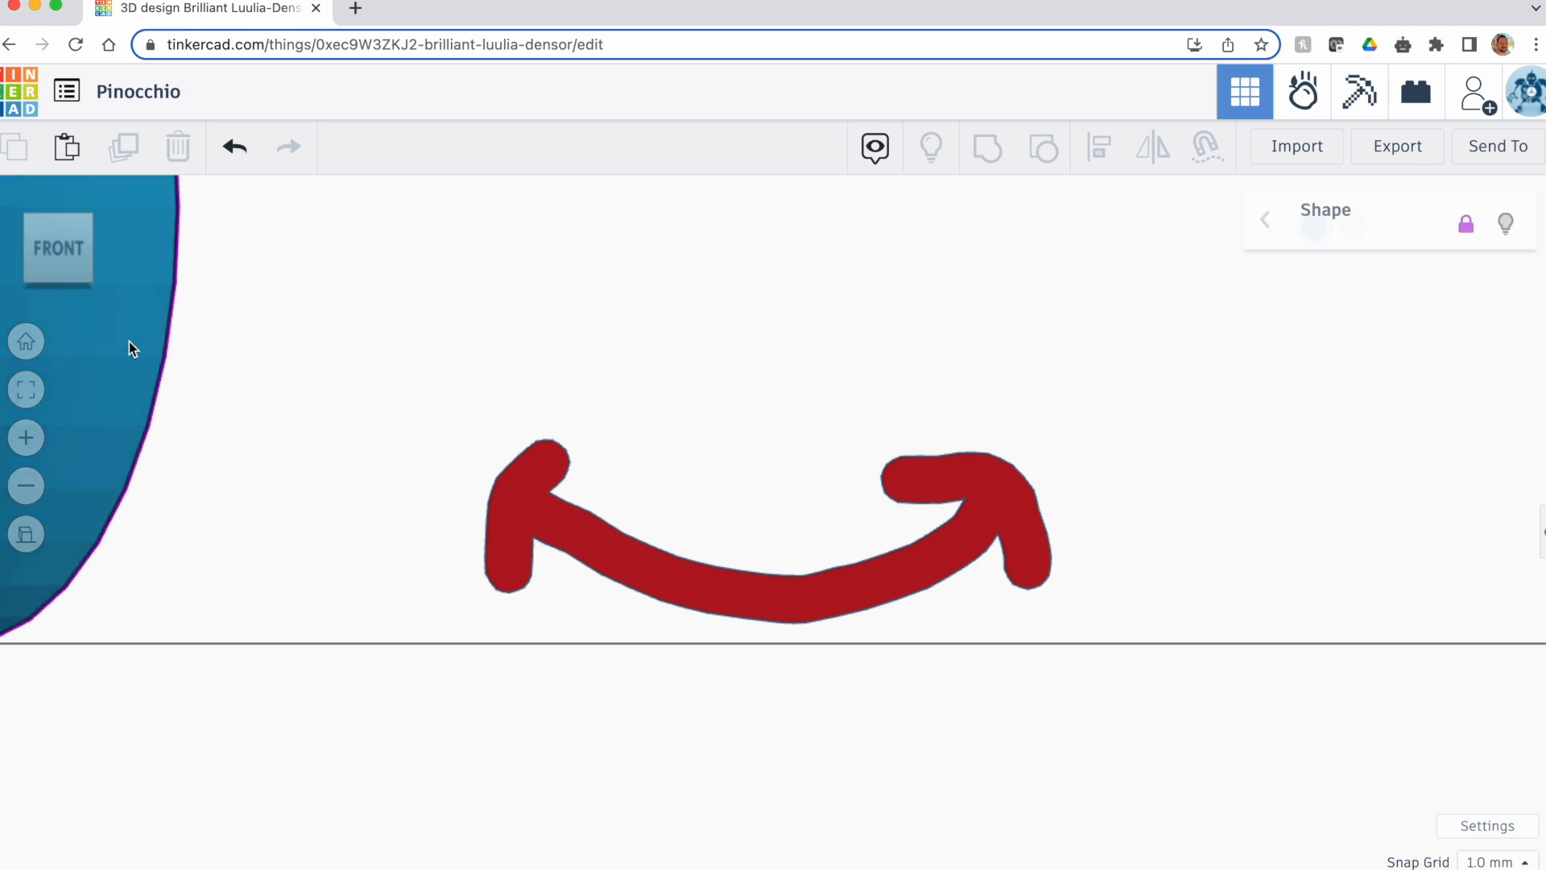
pyautogui.keyDown('shift'); pyautogui.click(539, 527); pyautogui.keyUp('shift')
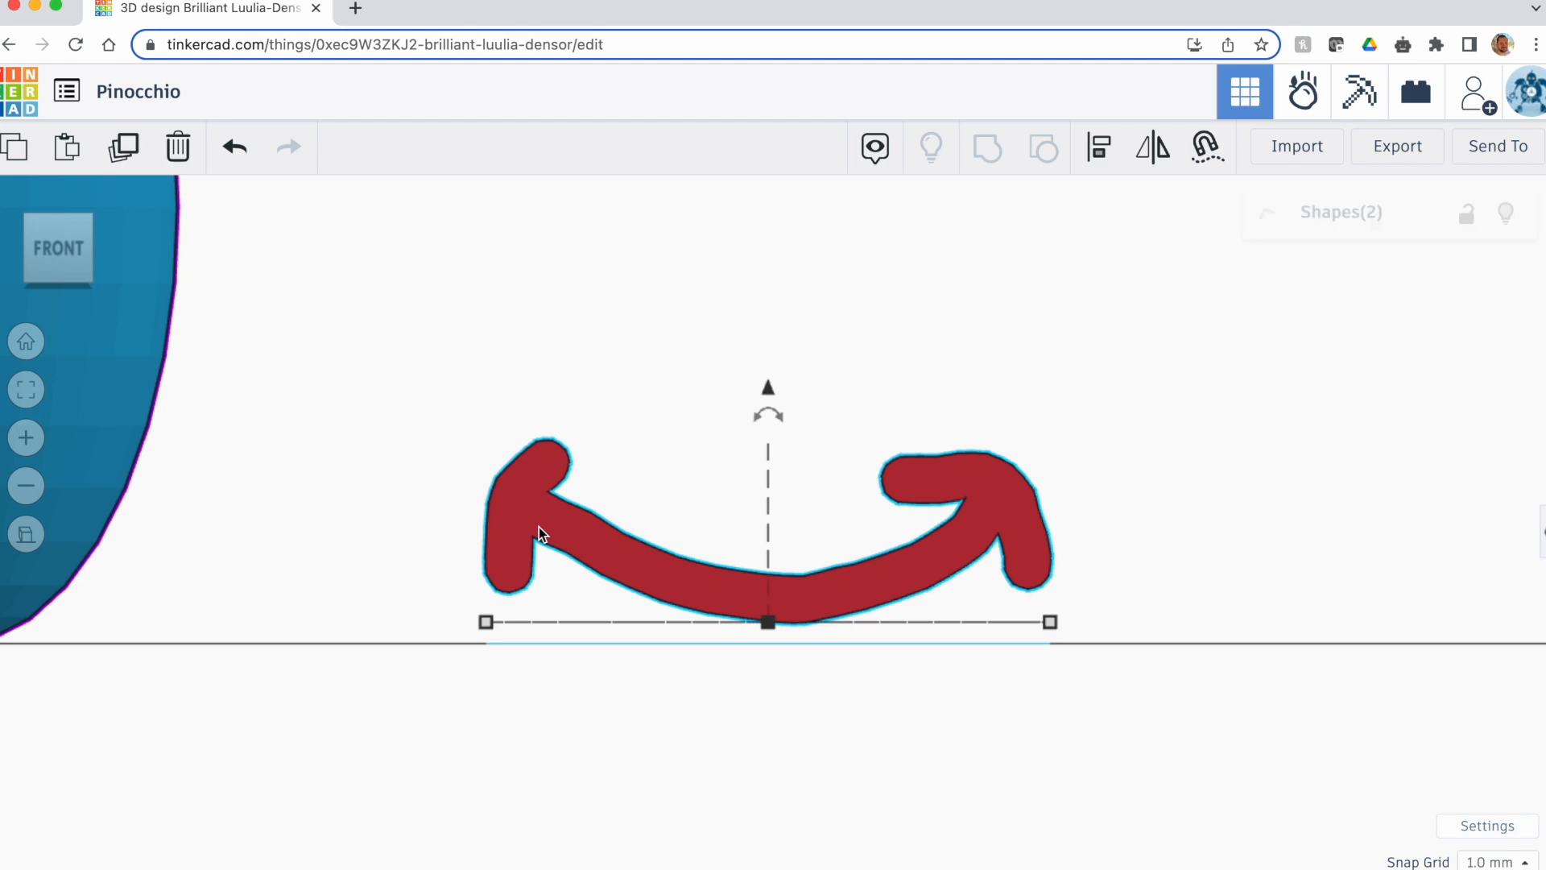
pyautogui.click(25, 392)
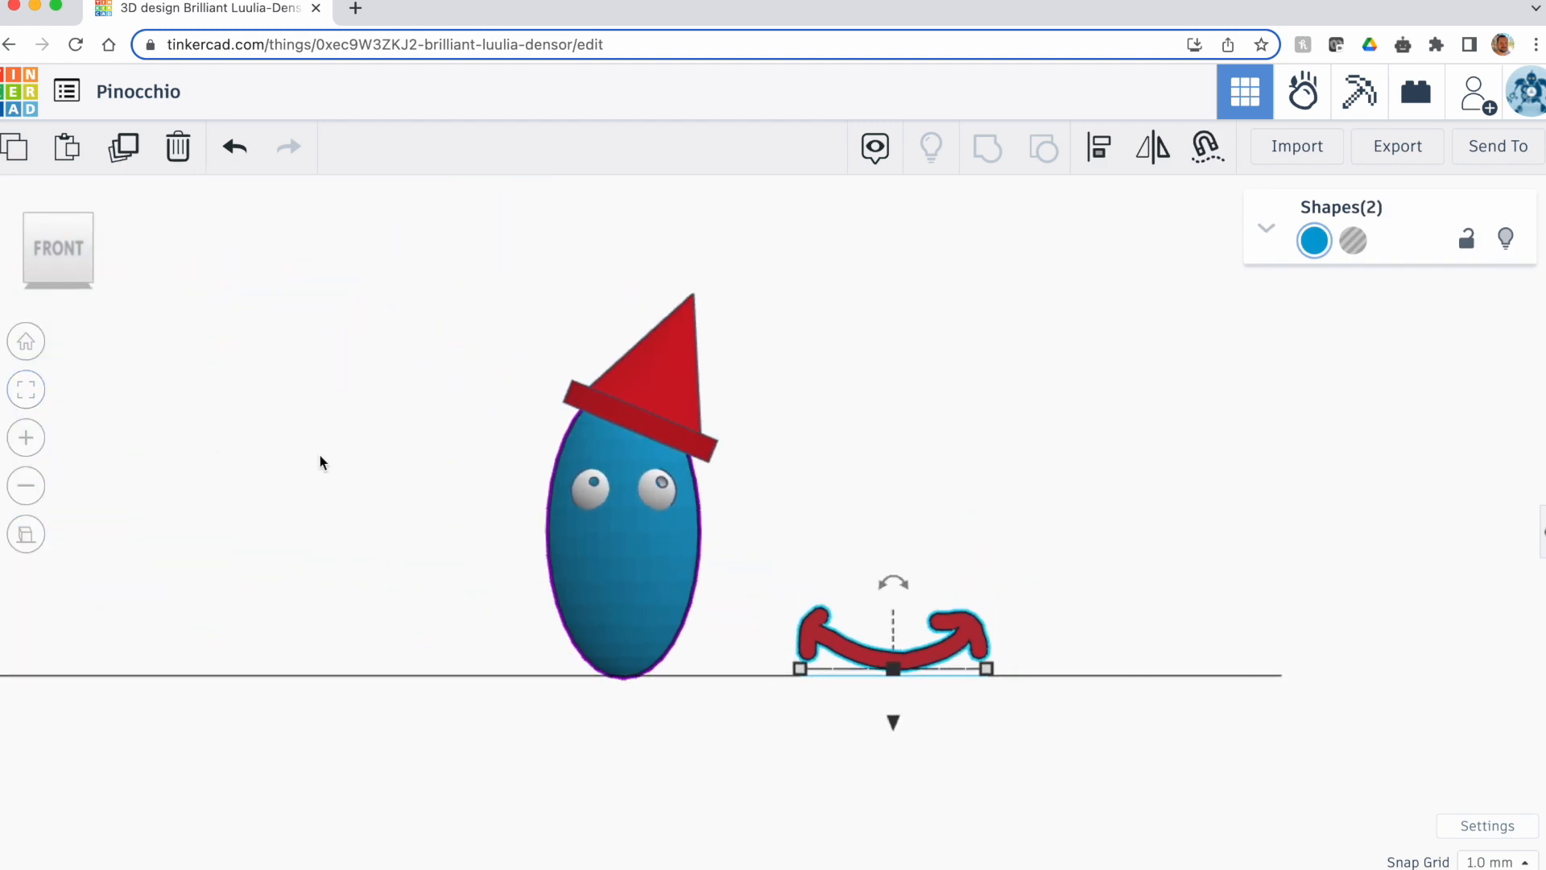
pyautogui.moveTo(893, 721); pyautogui.dragTo(893, 689)
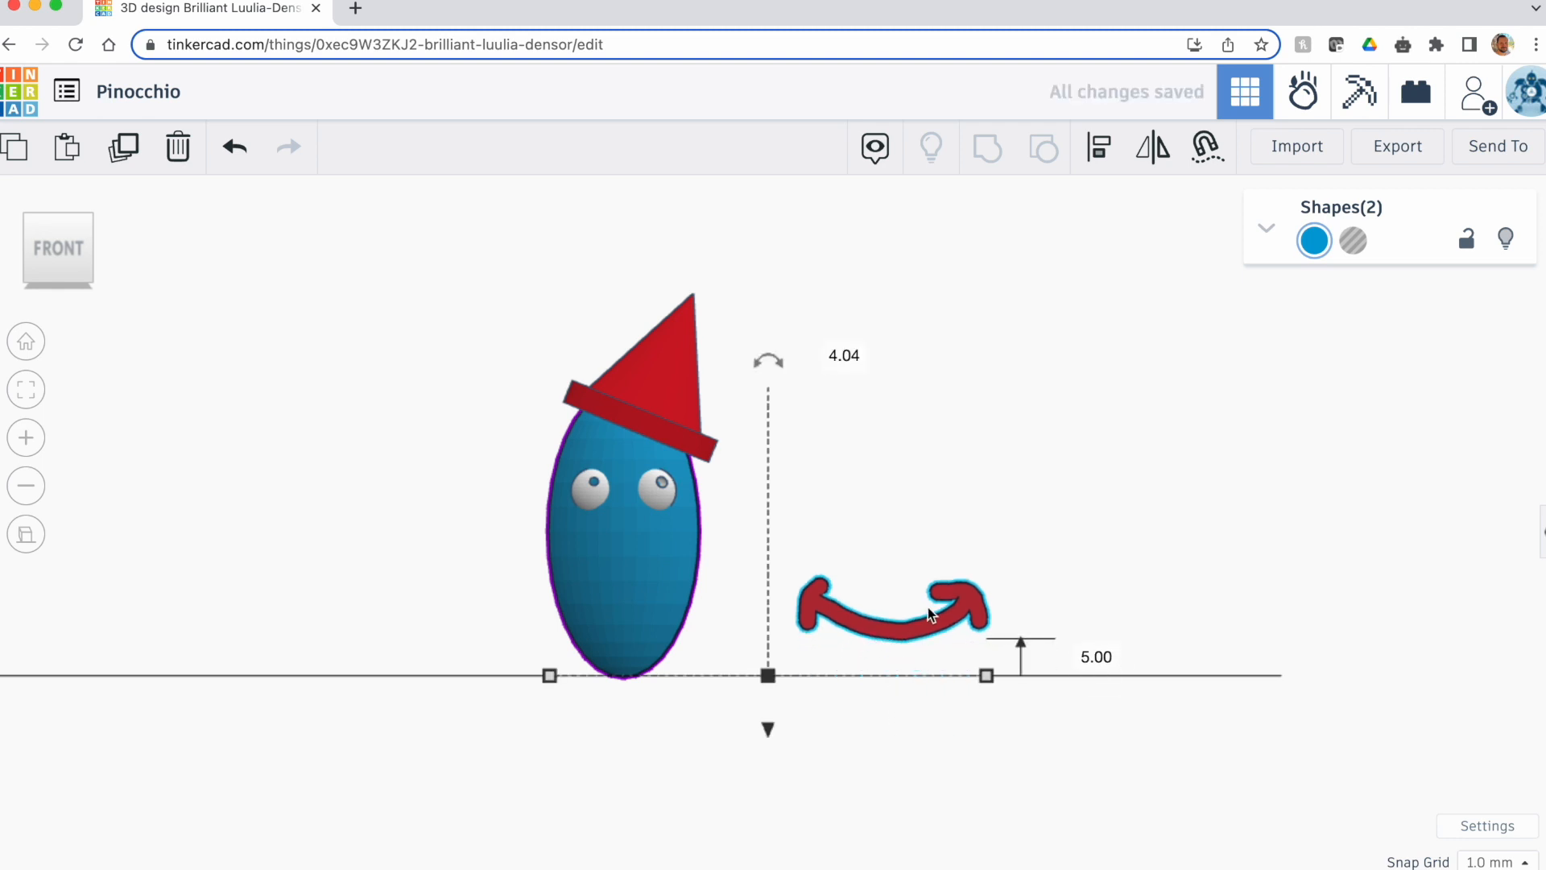
pyautogui.moveTo(930, 629); pyautogui.dragTo(587, 606)
pyautogui.click(914, 535)
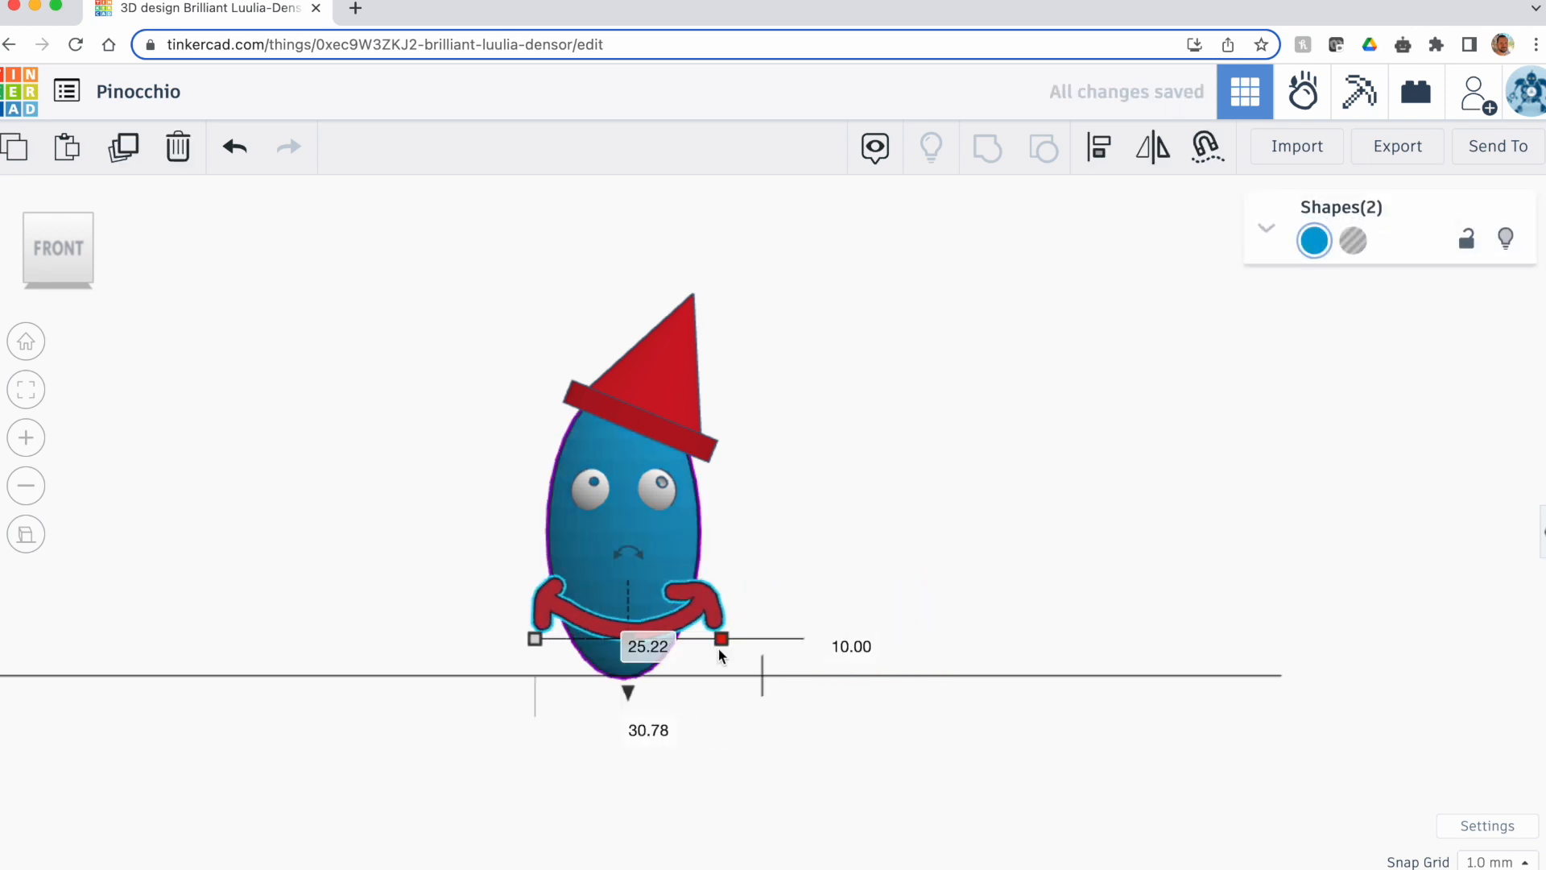
# Scale the smile down to 15 mm wide and 5.95 mm deep, then raise it slightly and shift it 5 mm sideways to centre it on the lower face
pyautogui.click(58, 201)
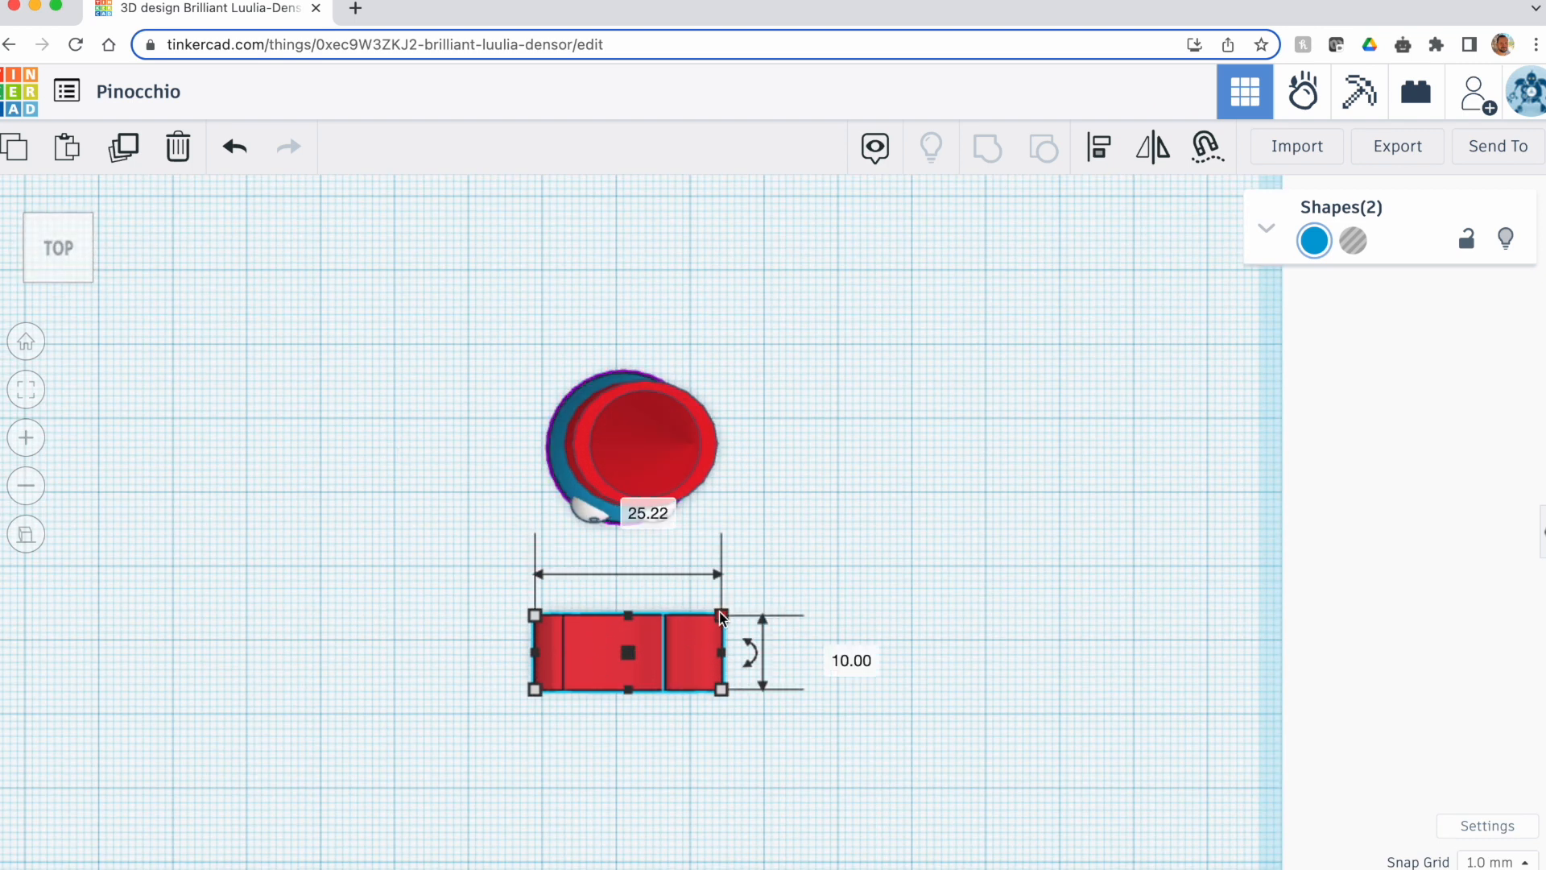
pyautogui.moveTo(711, 618); pyautogui.dragTo(645, 645)
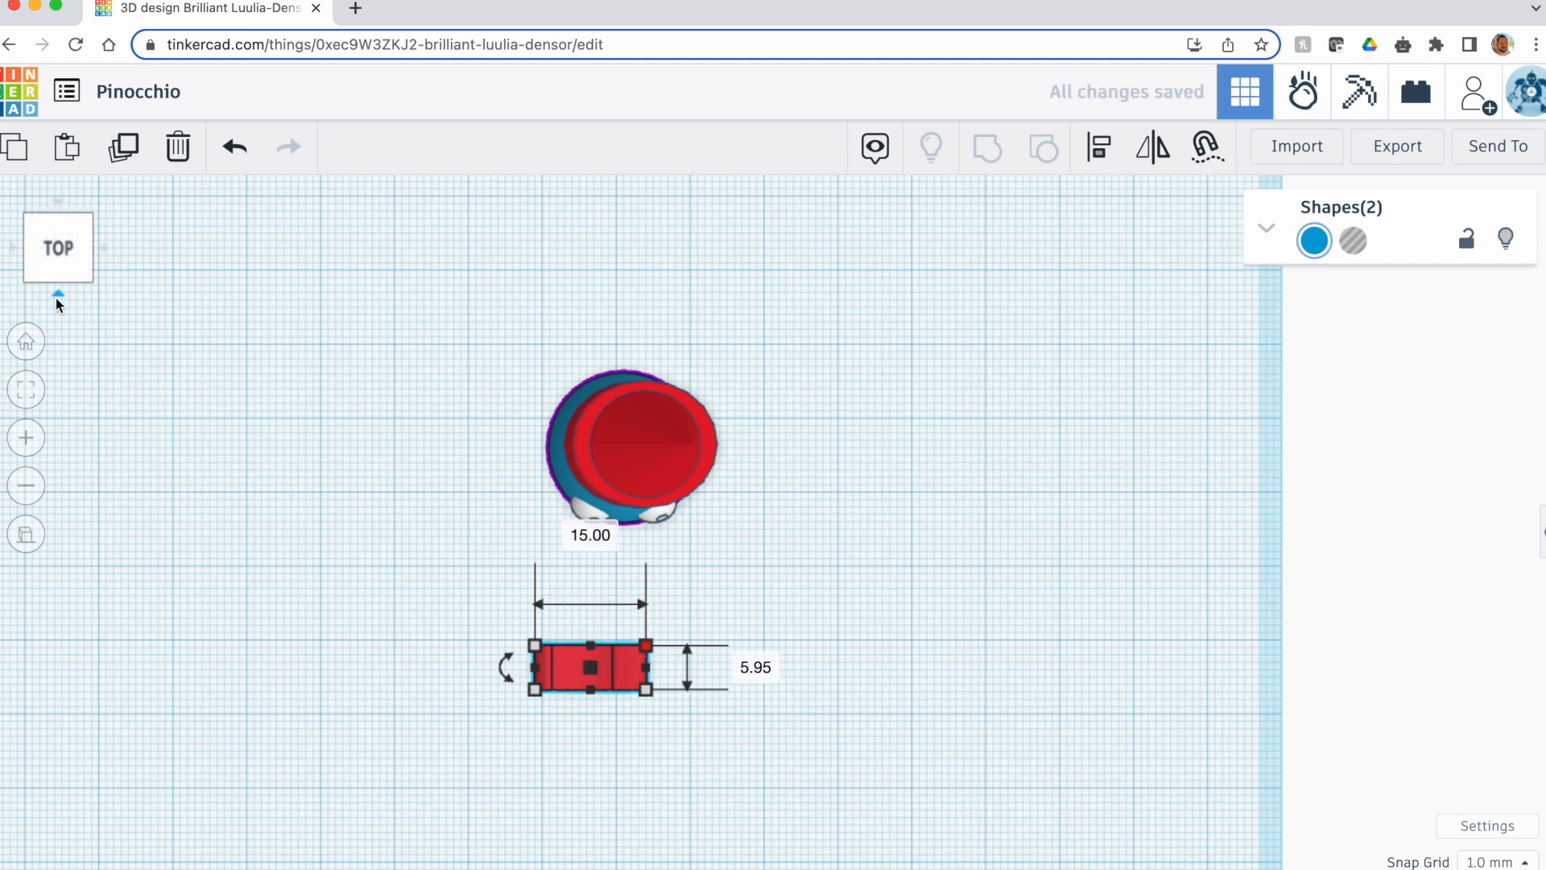
pyautogui.click(56, 302)
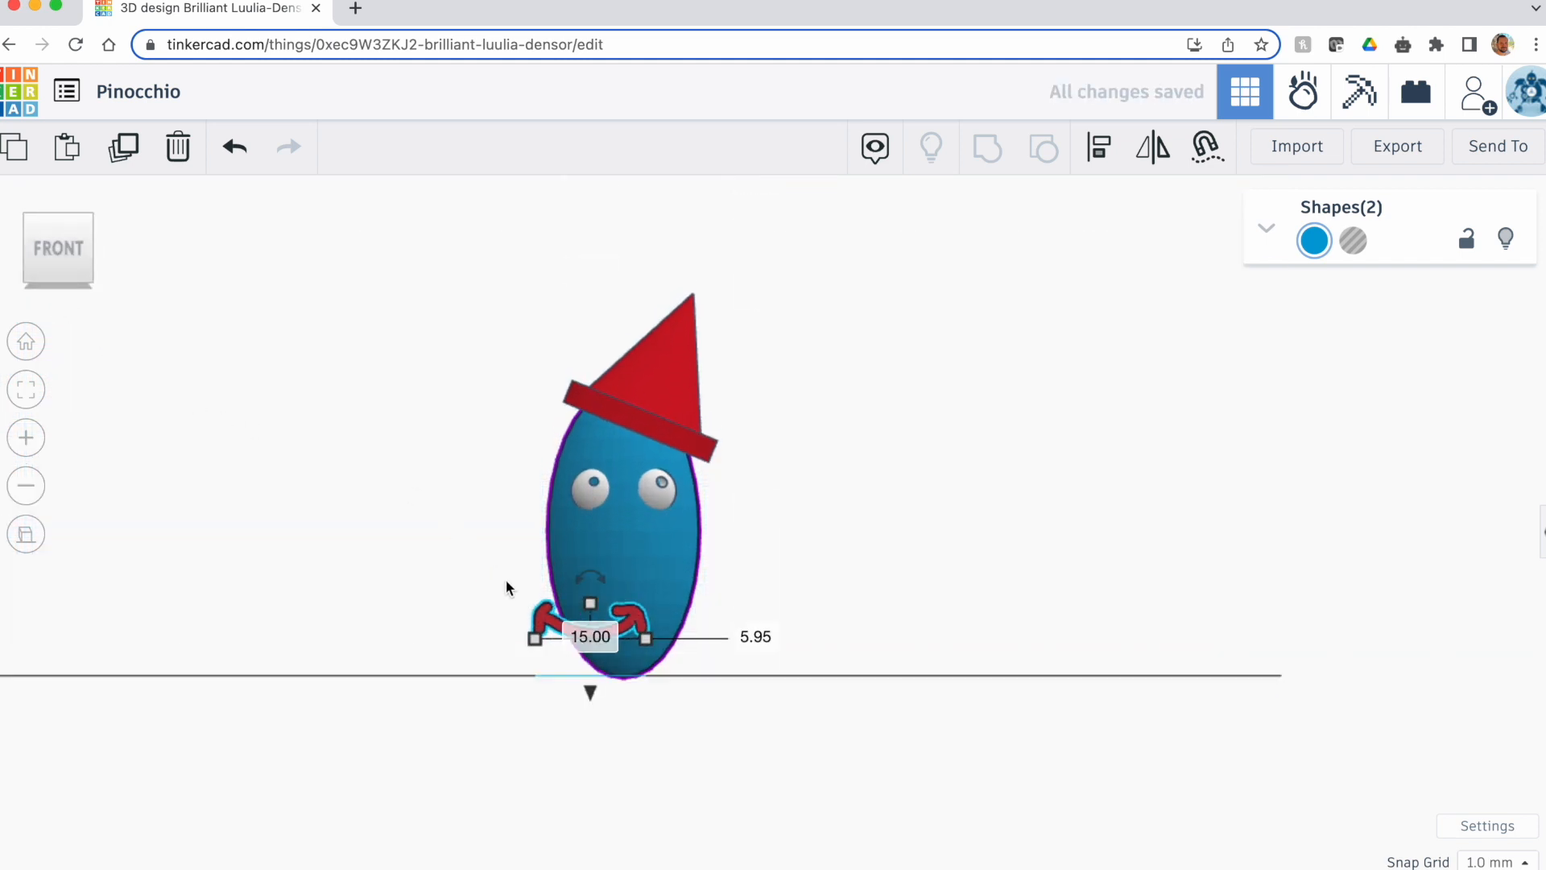
pyautogui.moveTo(590, 691); pyautogui.dragTo(589, 679)
pyautogui.moveTo(552, 606); pyautogui.dragTo(591, 610)
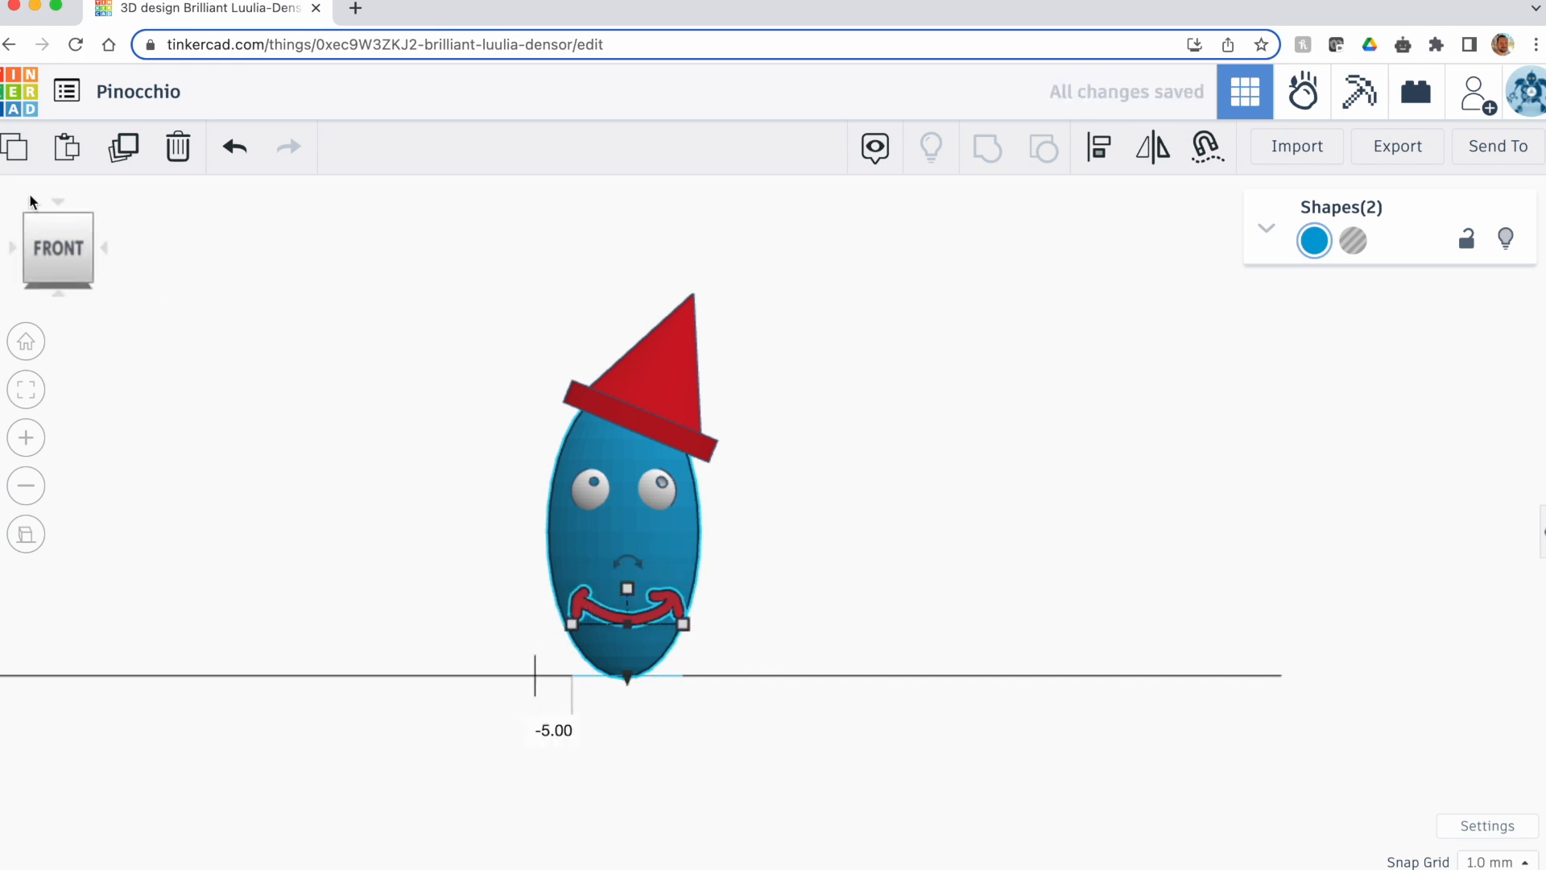
# Move the smile back about 21.75 mm and 1 mm sideways so that it sinks into the front of the head
pyautogui.click(60, 197)
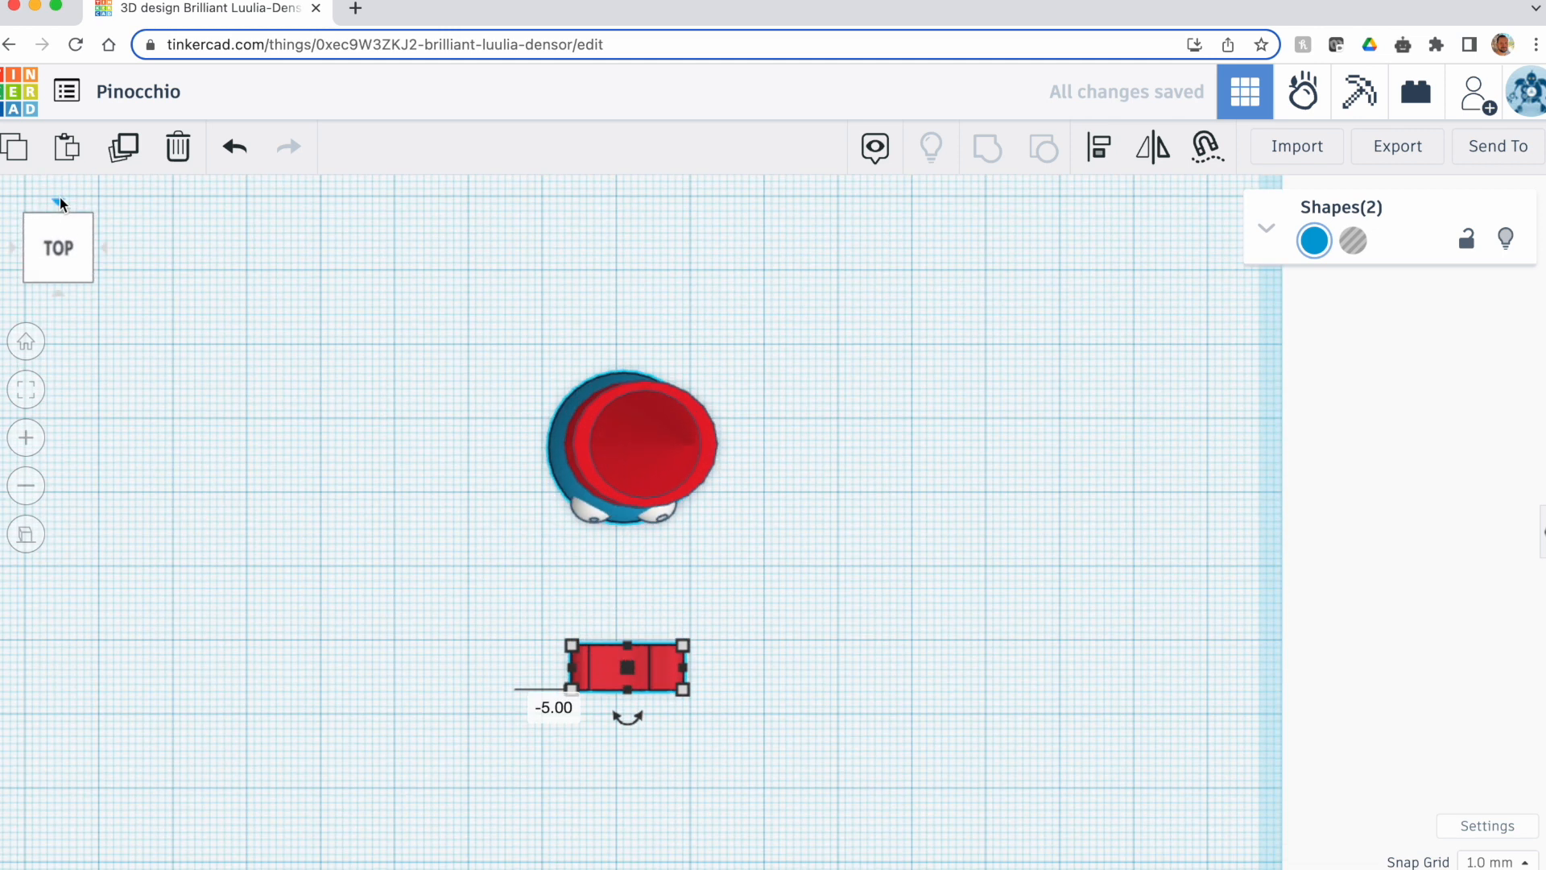
pyautogui.moveTo(597, 662); pyautogui.dragTo(597, 508)
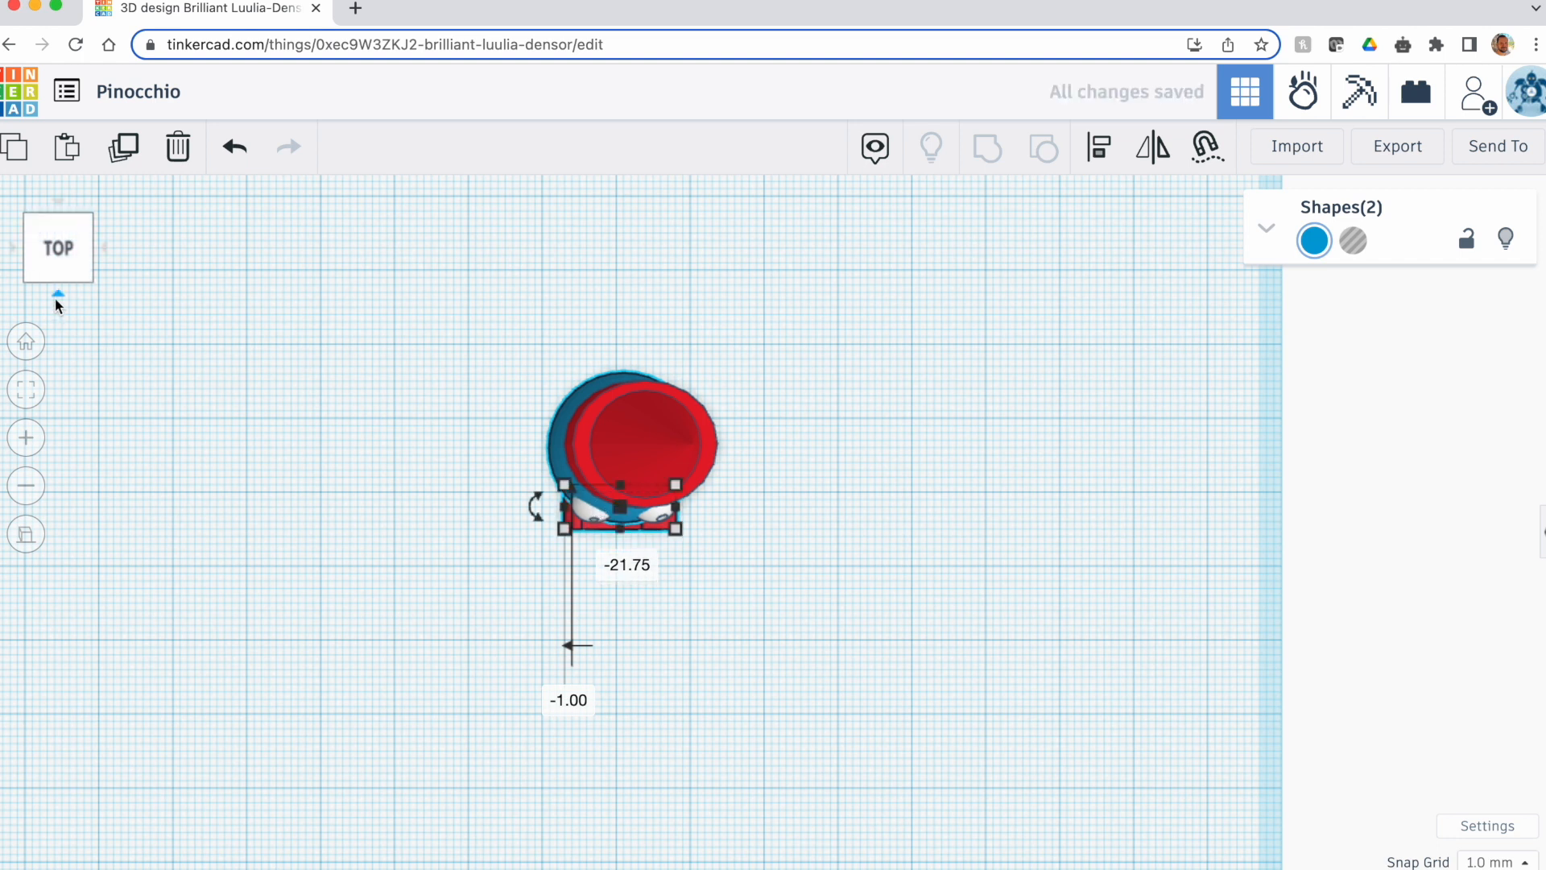
pyautogui.click(58, 299)
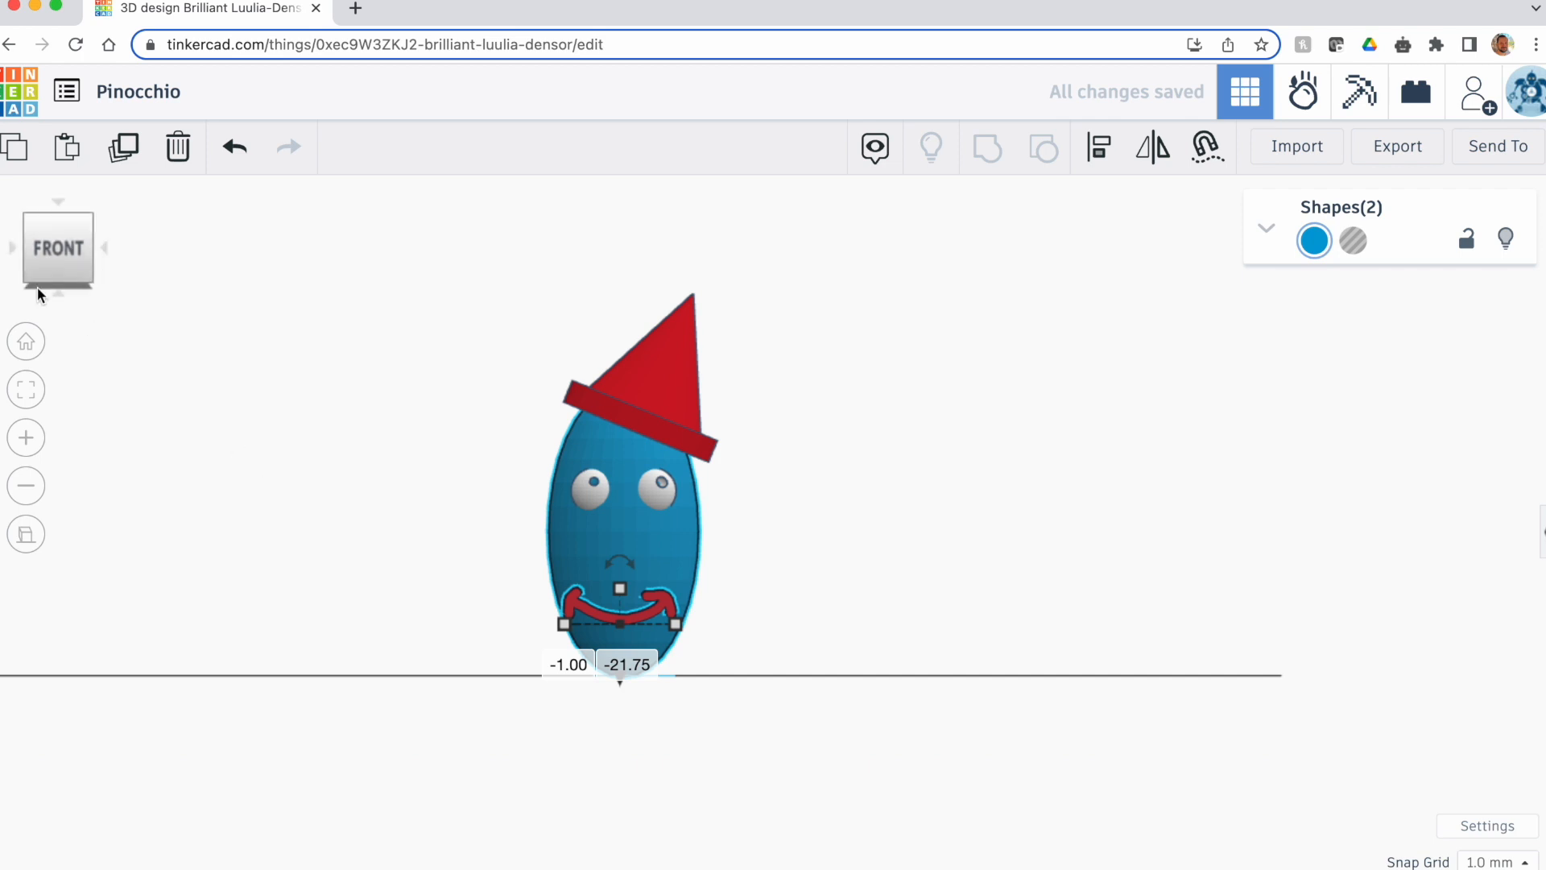
pyautogui.click(14, 251)
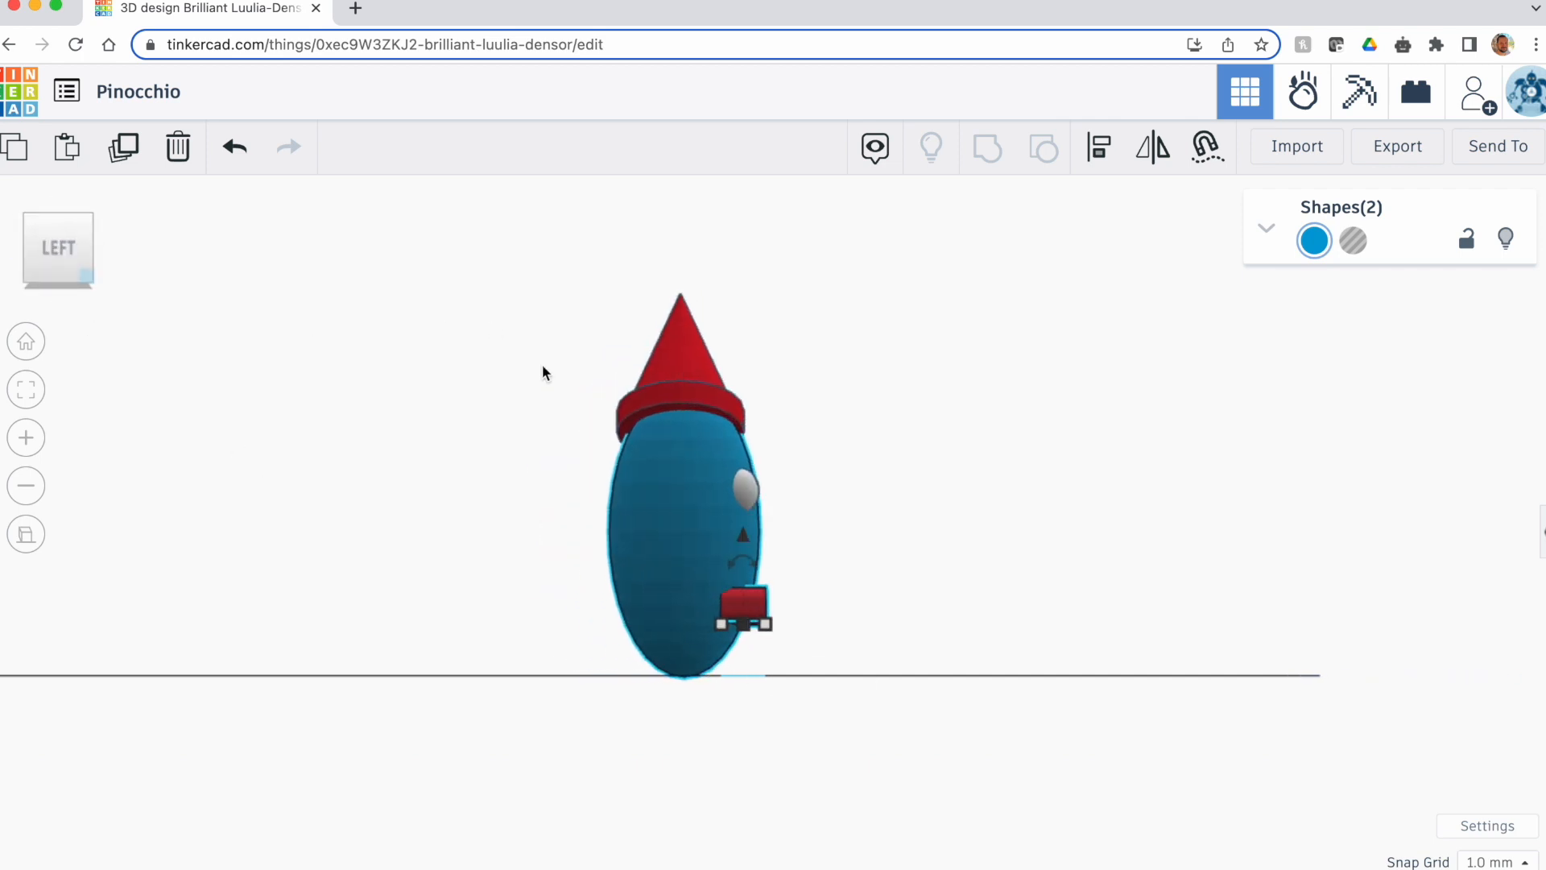
# Nudge the smile 1 mm deeper into the head, then check it from the opposite side and the front
pyautogui.press('Left')
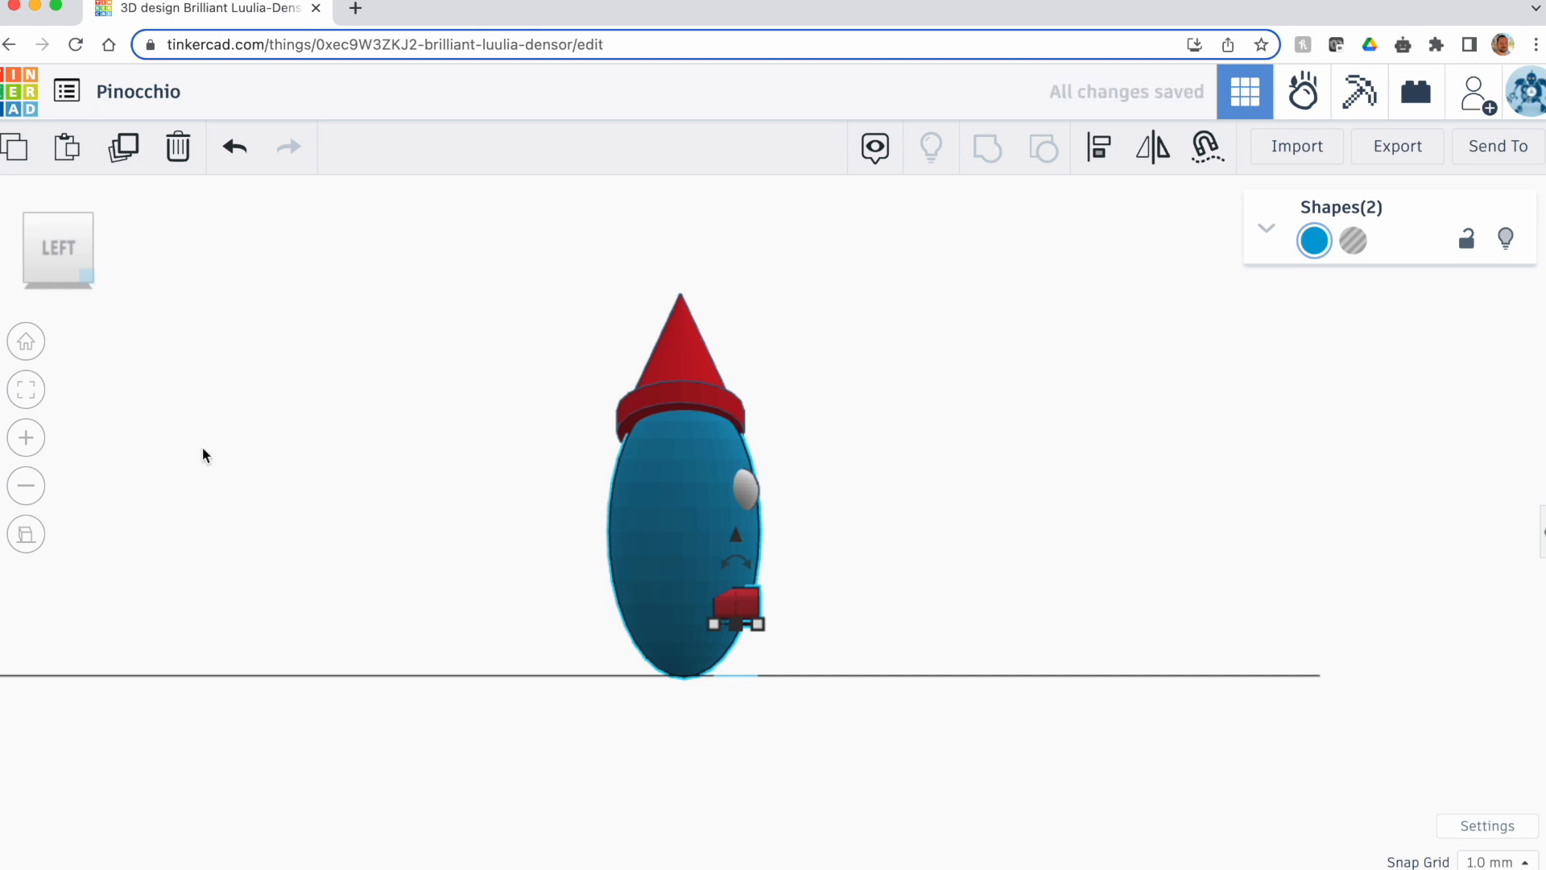
pyautogui.click(104, 248)
pyautogui.click(105, 248)
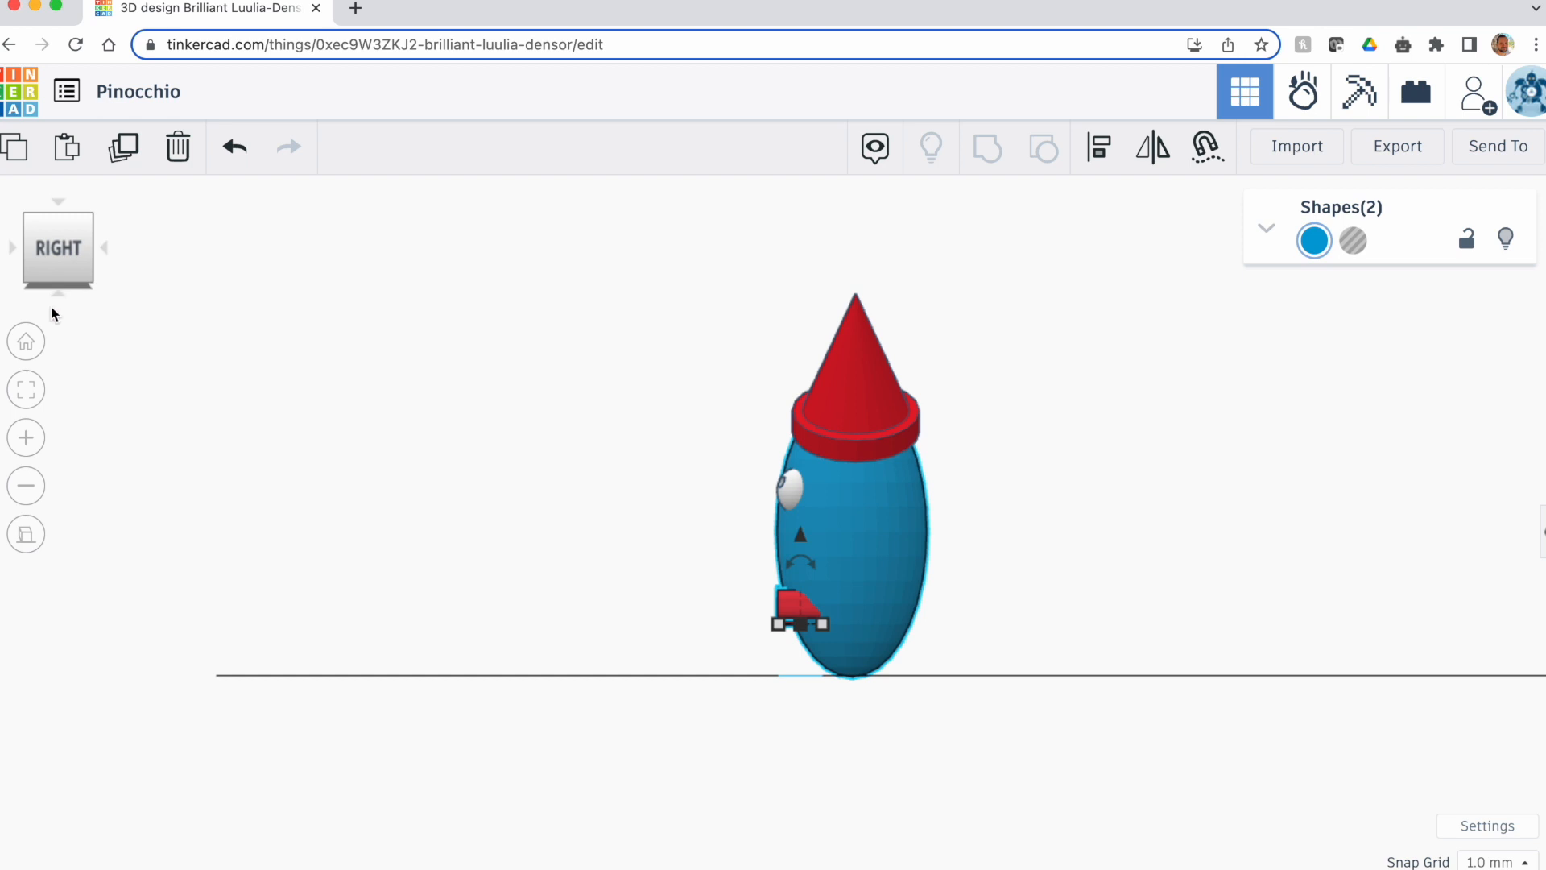
pyautogui.click(26, 341)
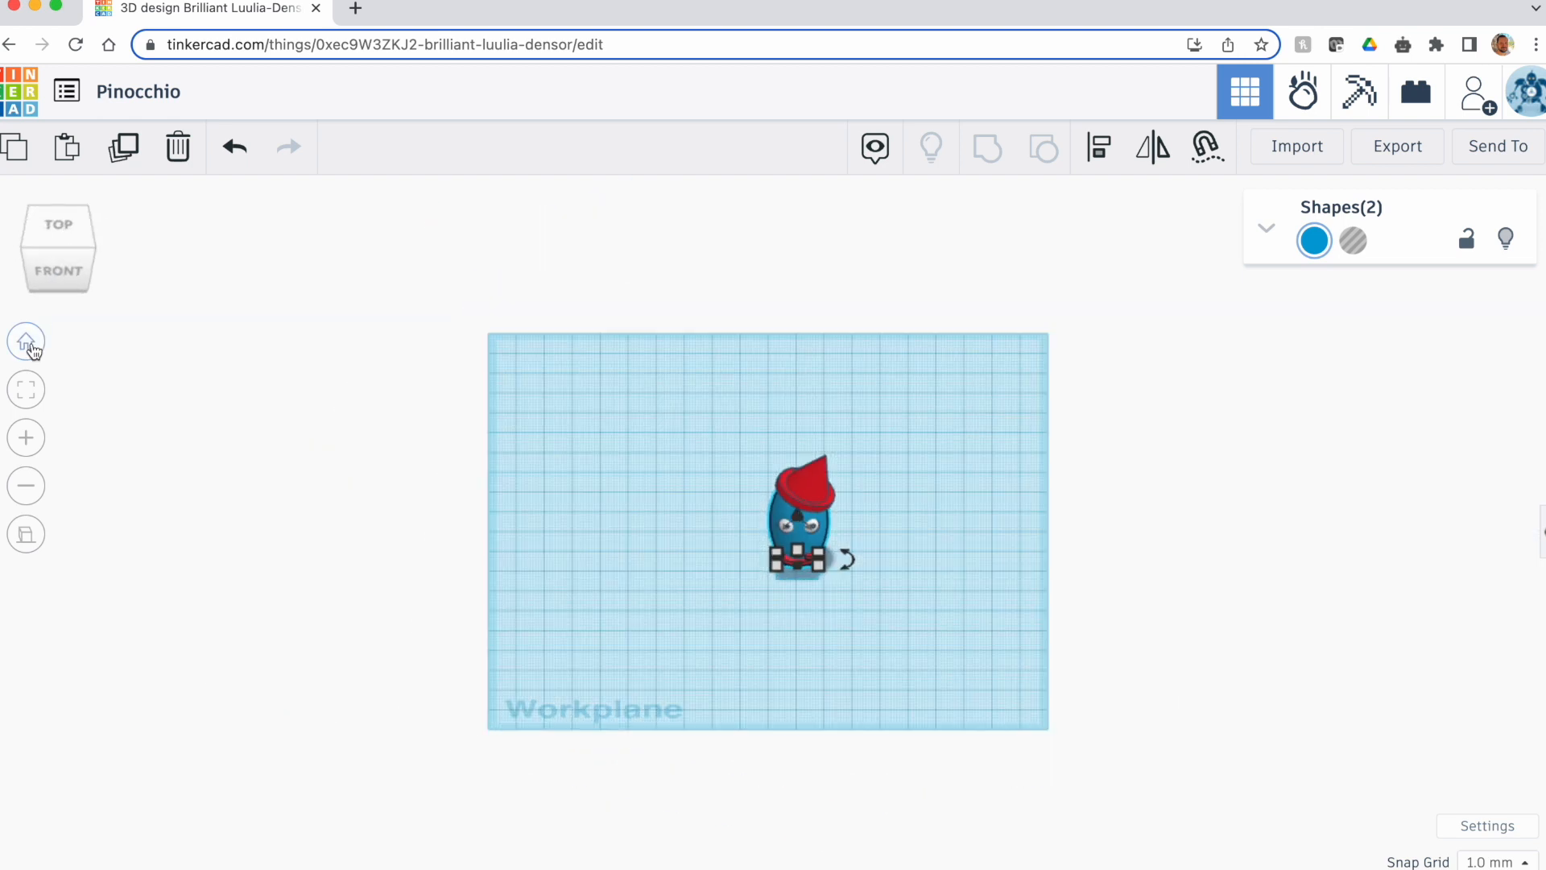
pyautogui.click(517, 475)
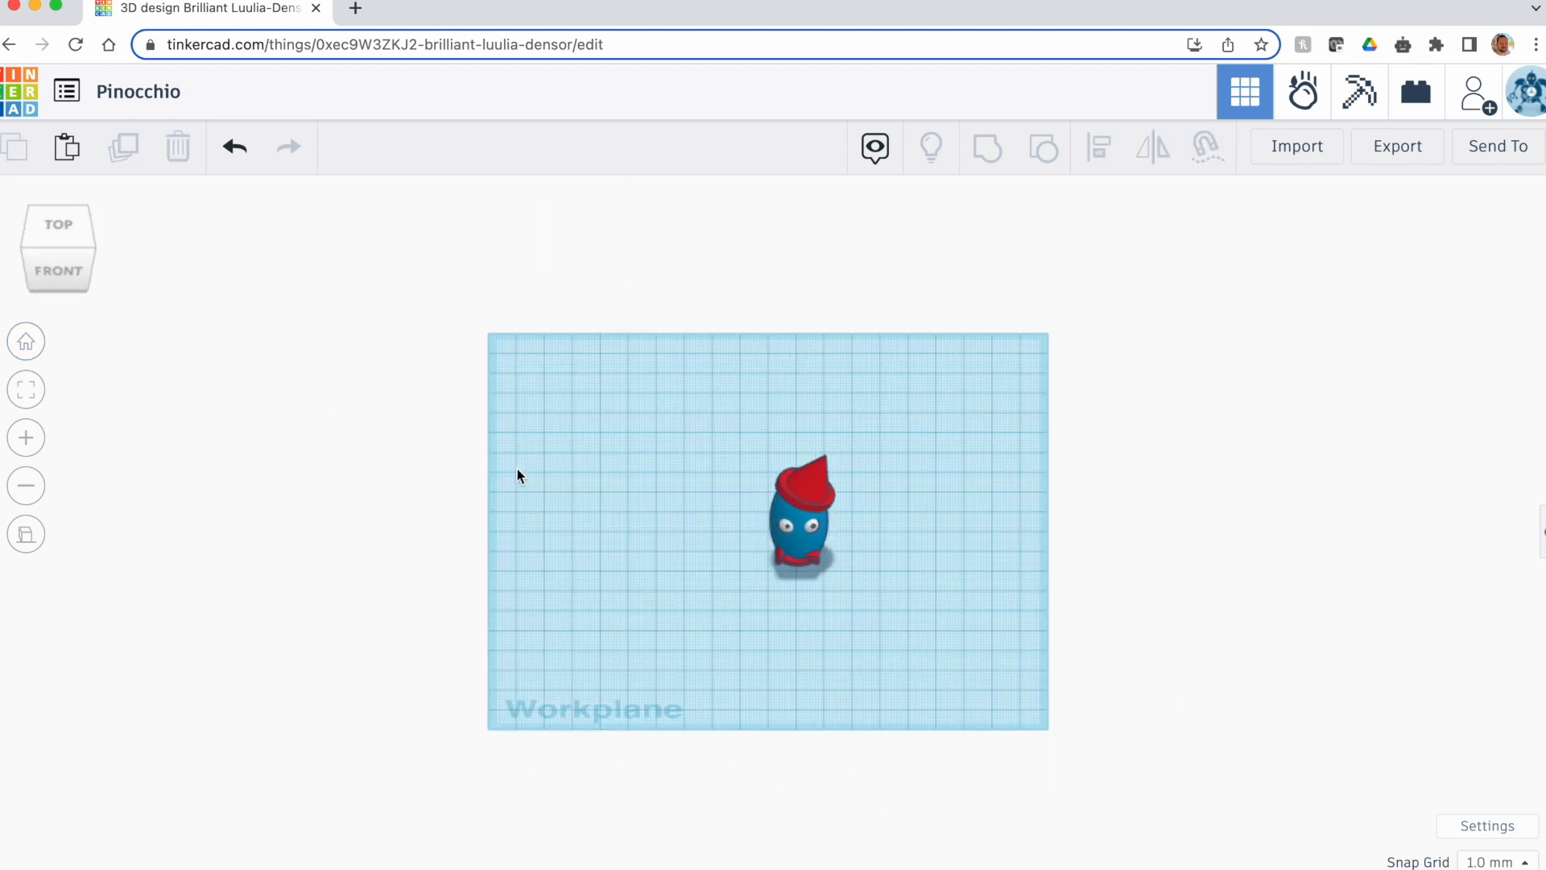
pyautogui.click(59, 268)
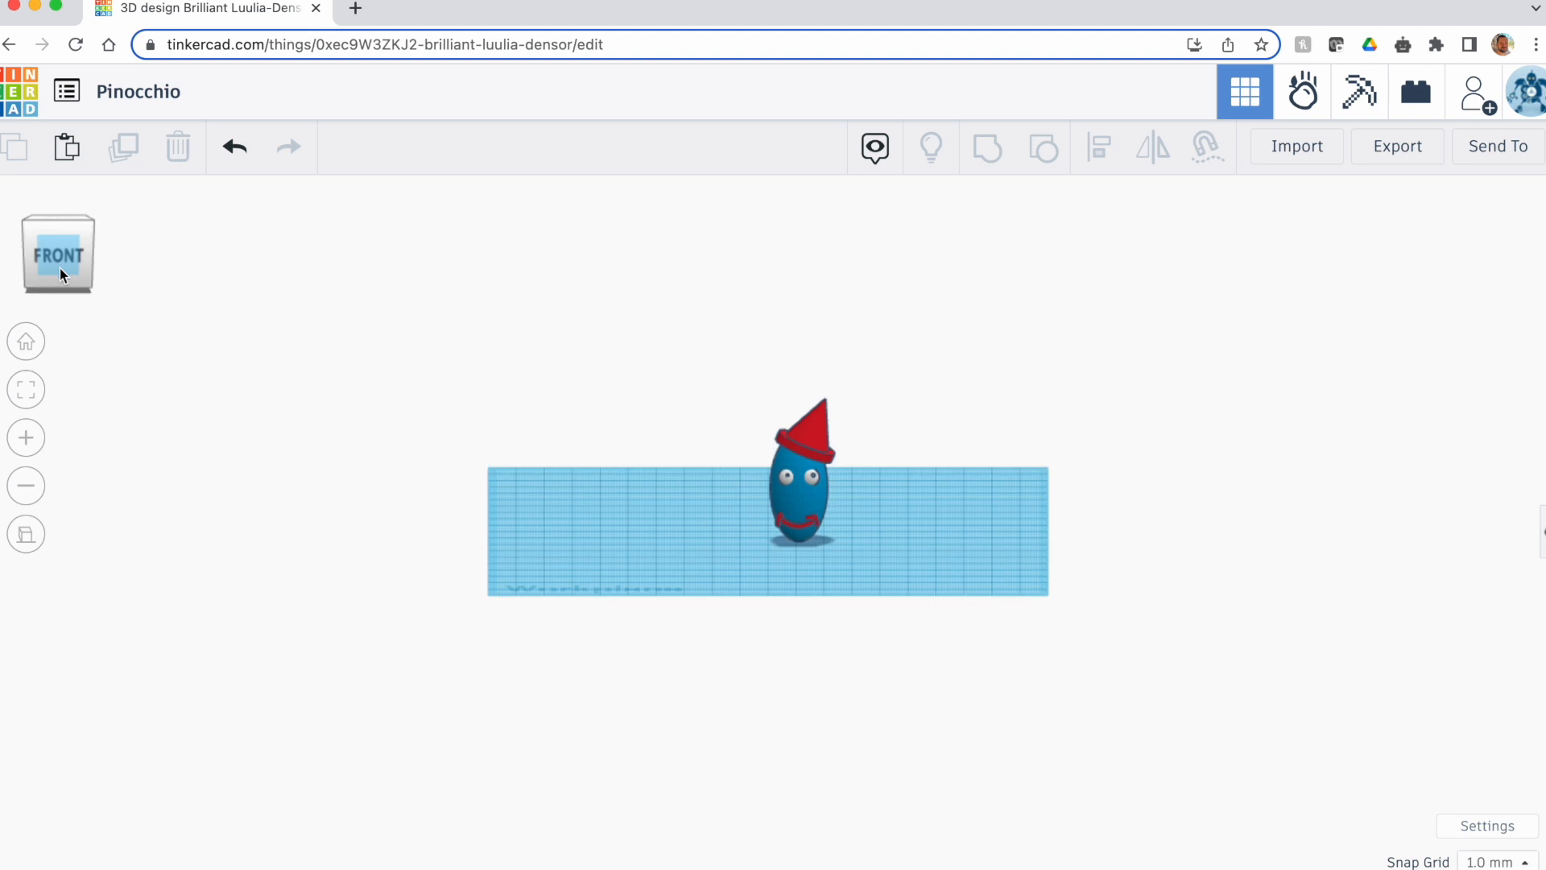
pyautogui.click(25, 393)
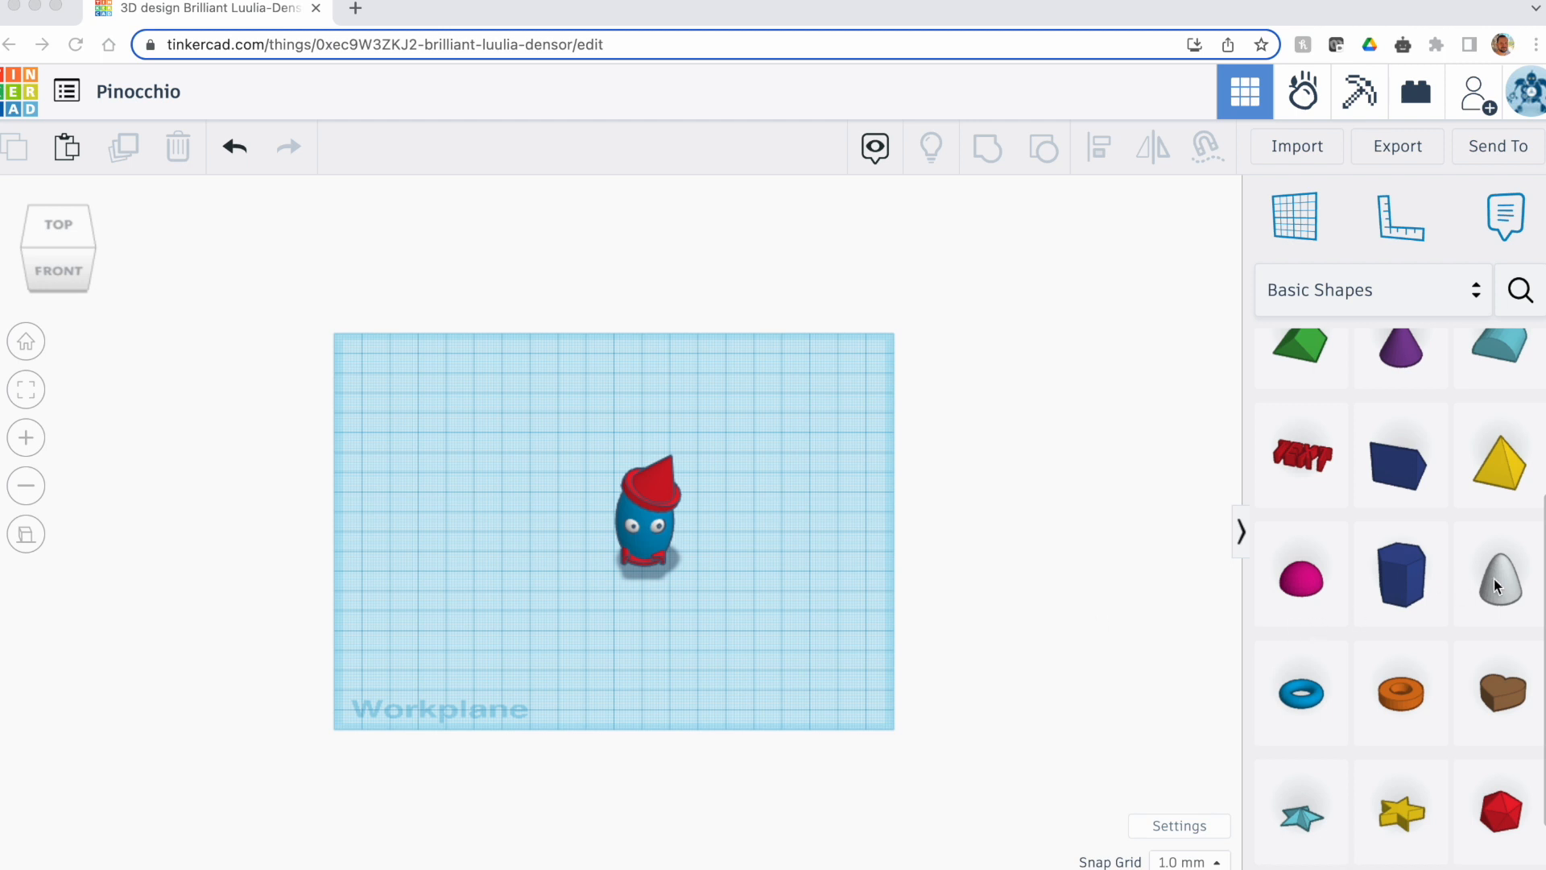
# Add a paraboloid to the workplane beside the figure and scale its base to 5 mm by 5 mm
pyautogui.click(1511, 594)
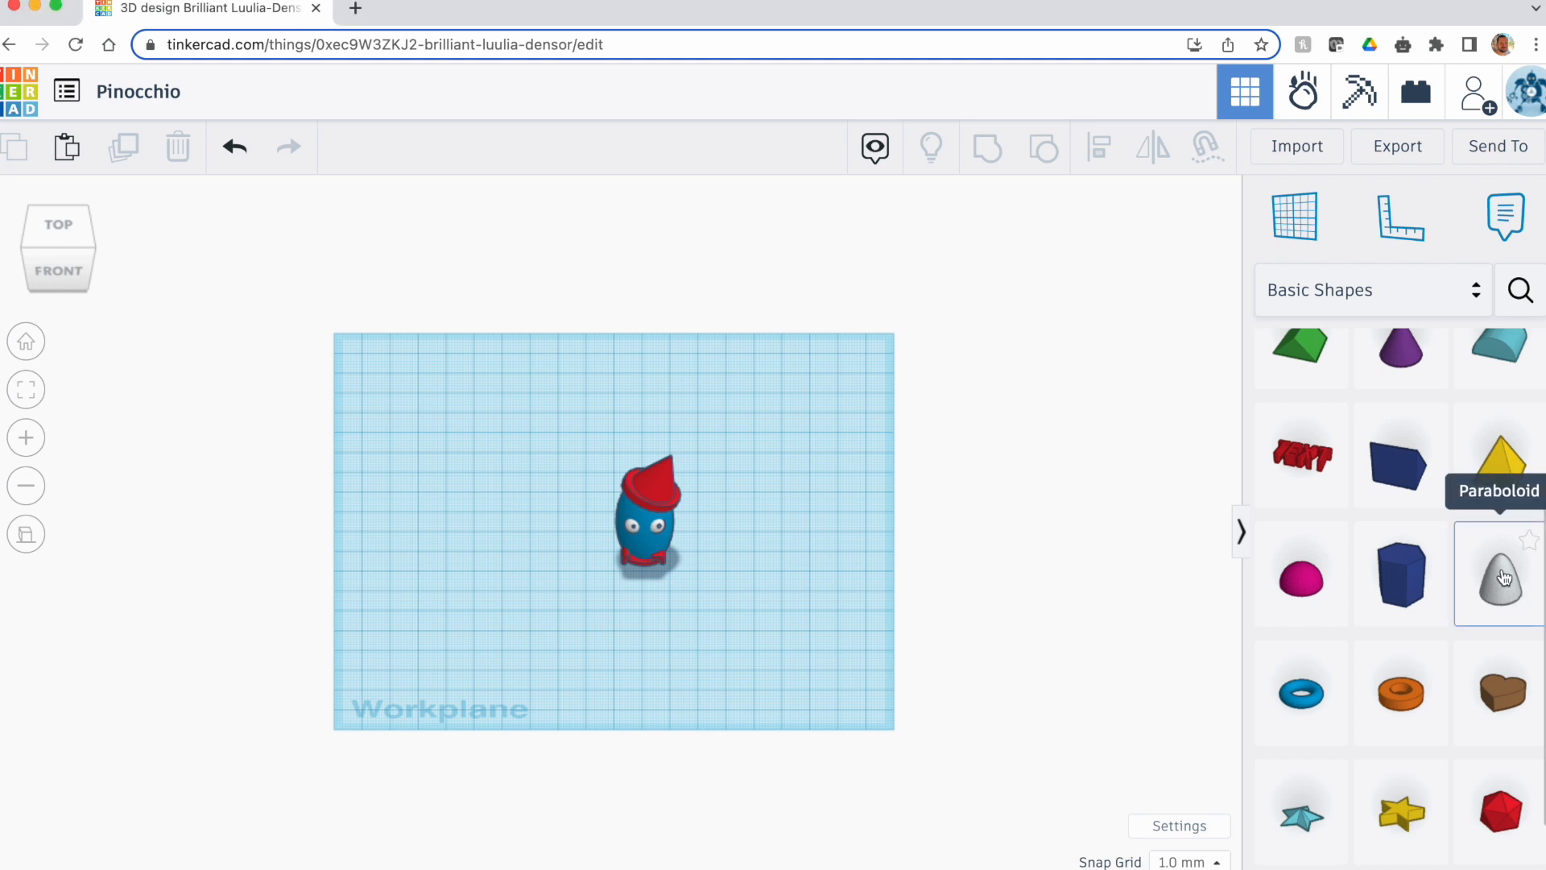
pyautogui.moveTo(1502, 577); pyautogui.dragTo(790, 561)
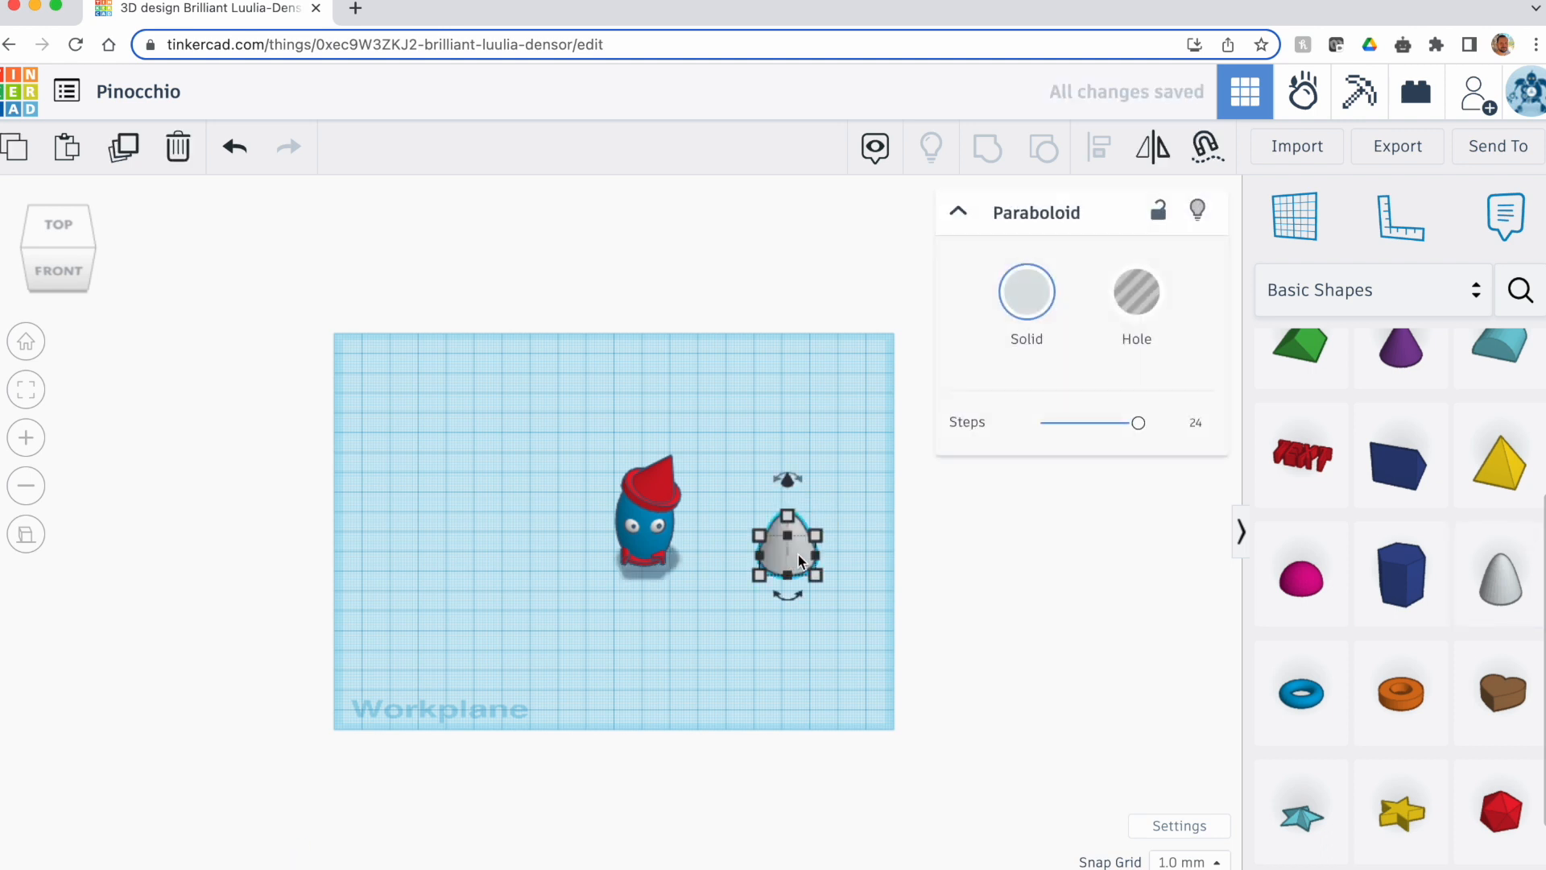
pyautogui.moveTo(815, 535); pyautogui.dragTo(776, 568)
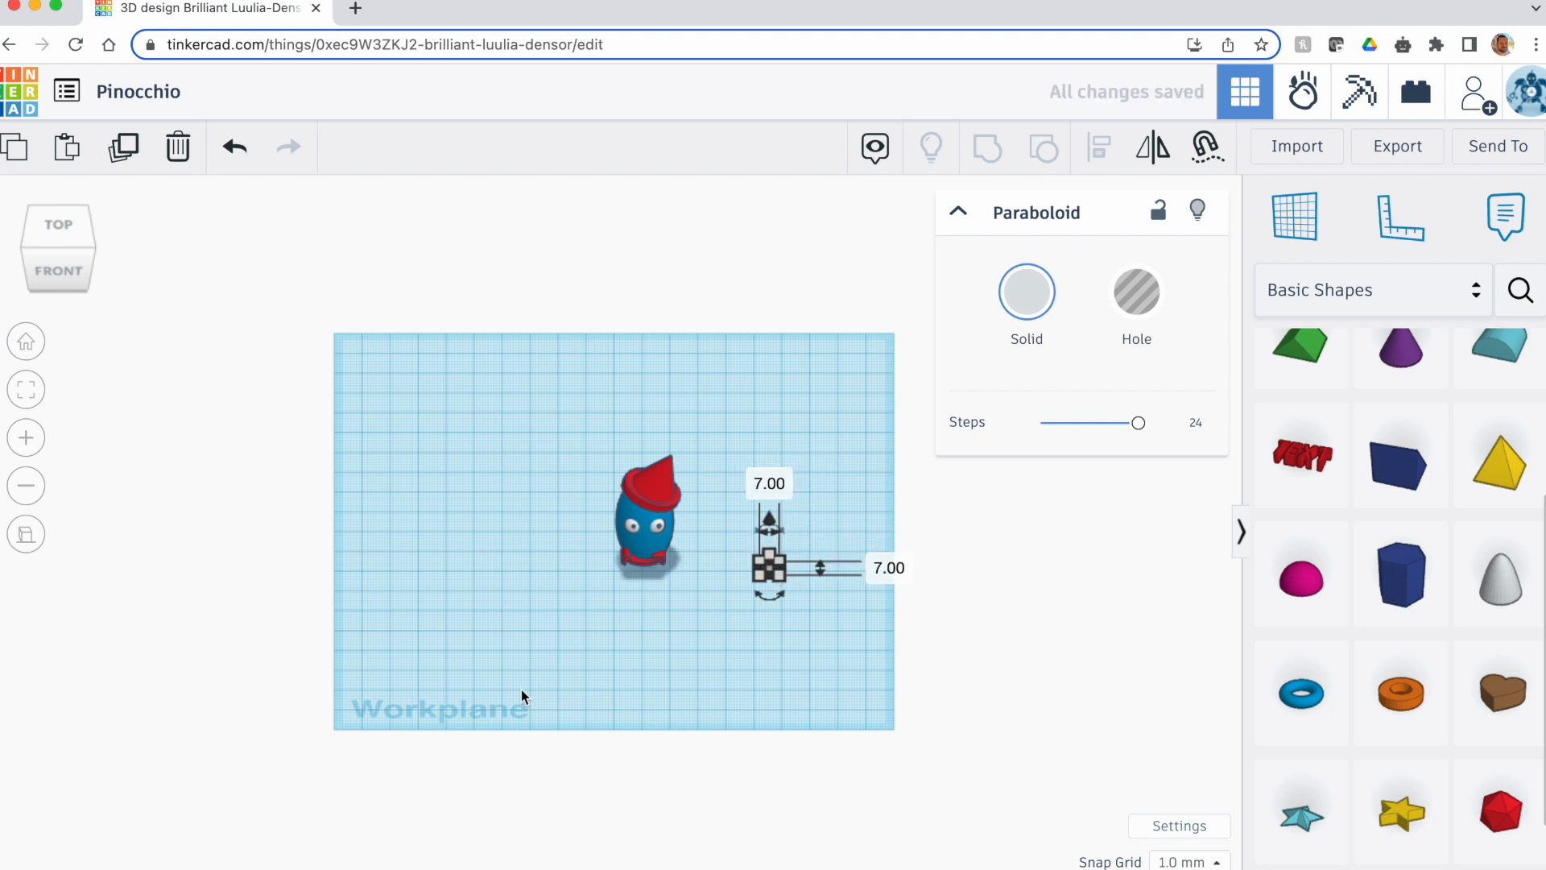
pyautogui.click(26, 390)
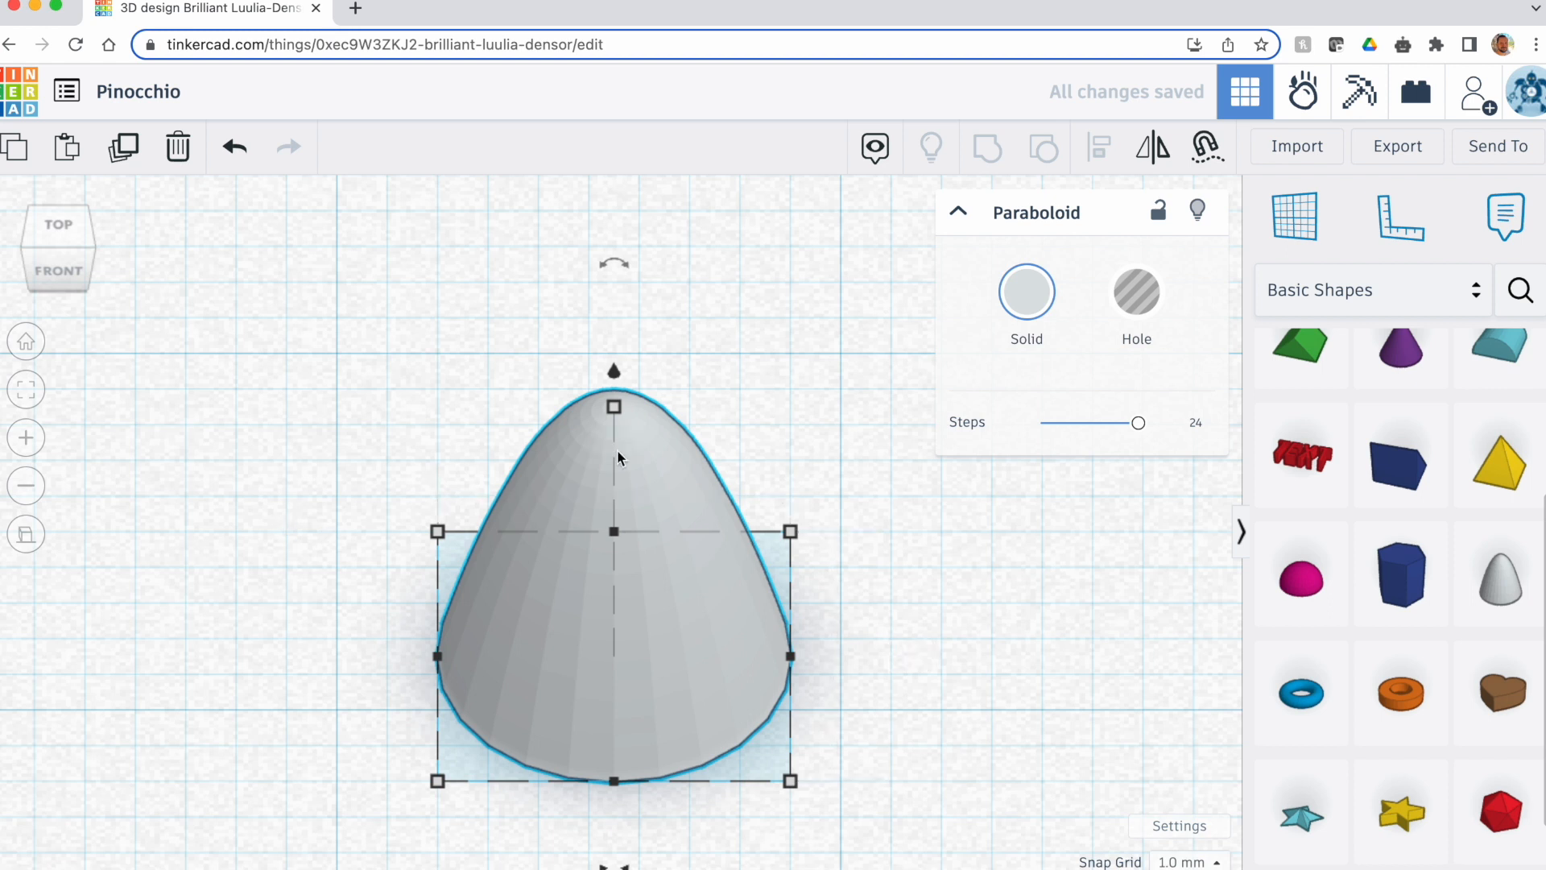
pyautogui.moveTo(785, 533); pyautogui.dragTo(685, 612)
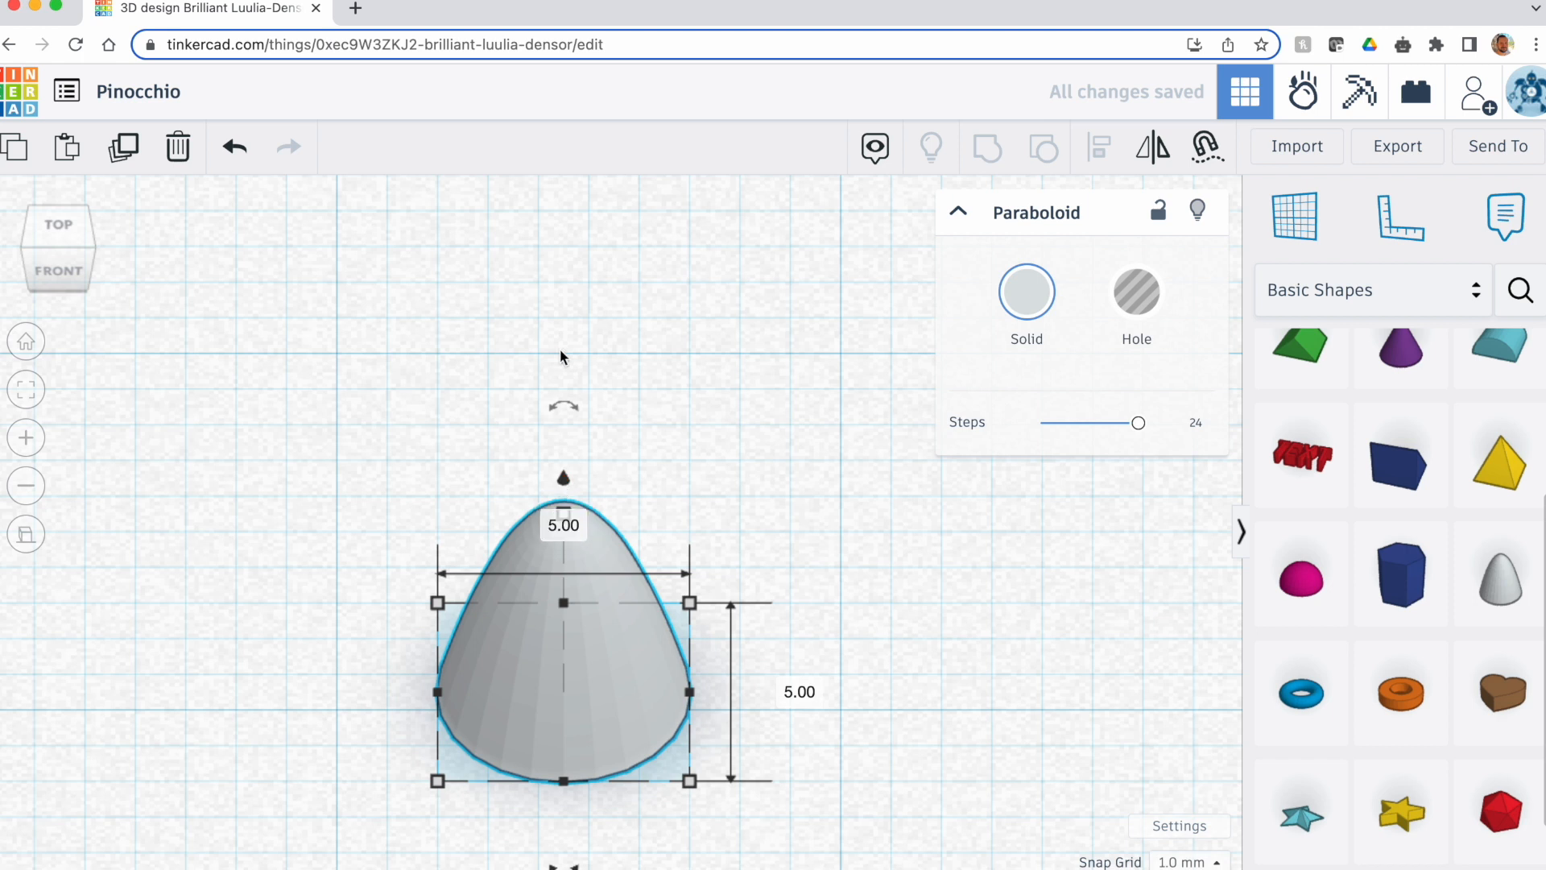
# Stretch the paraboloid to a height of 14 mm to make a long nose
pyautogui.click(53, 273)
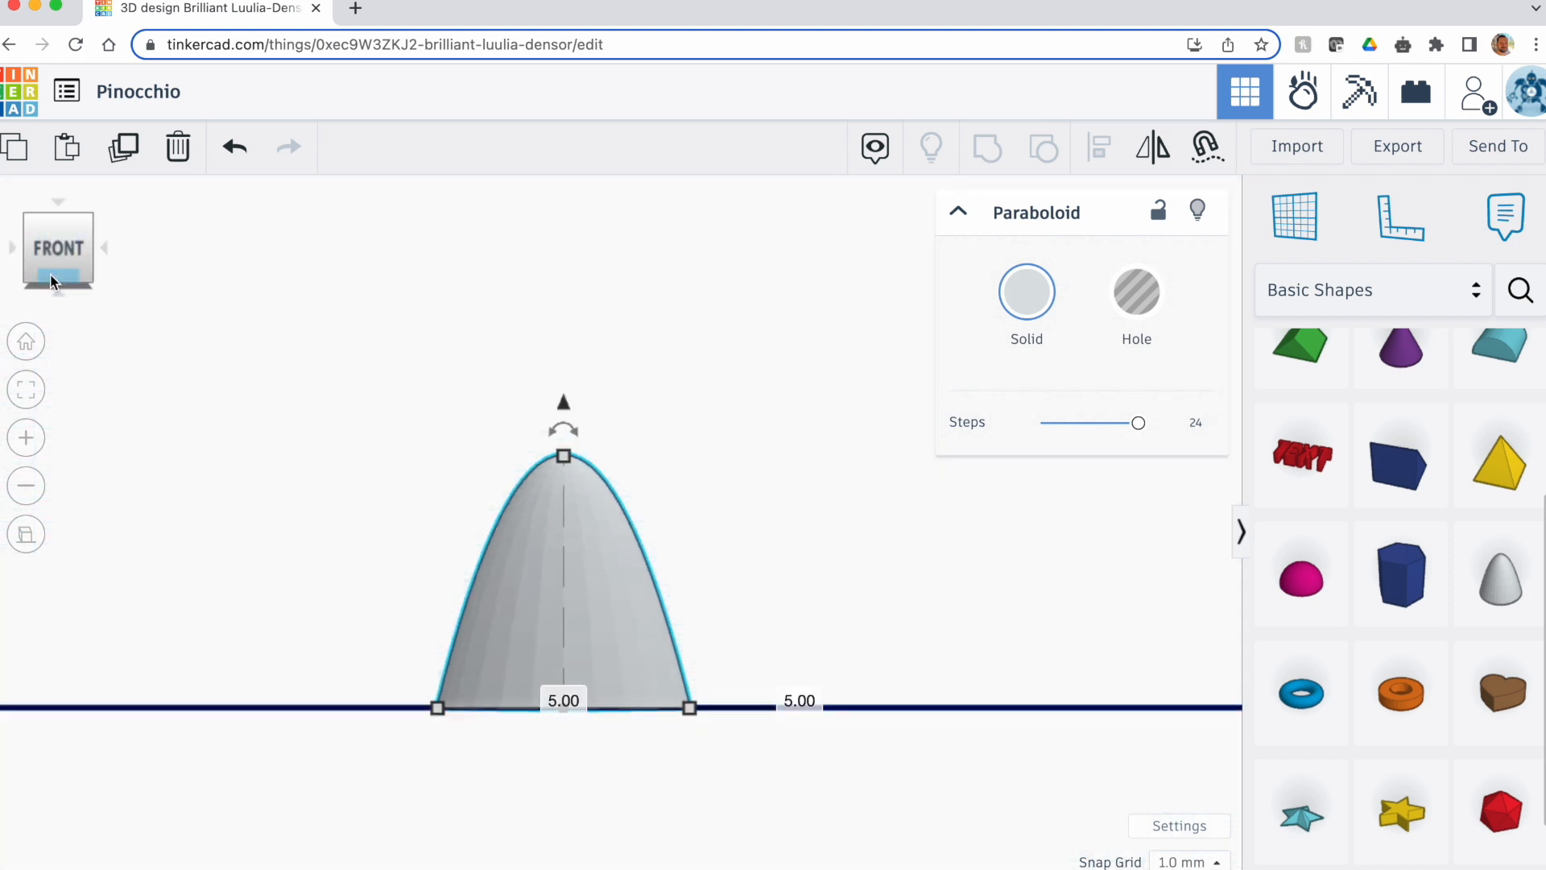
pyautogui.moveTo(564, 456); pyautogui.dragTo(580, 24)
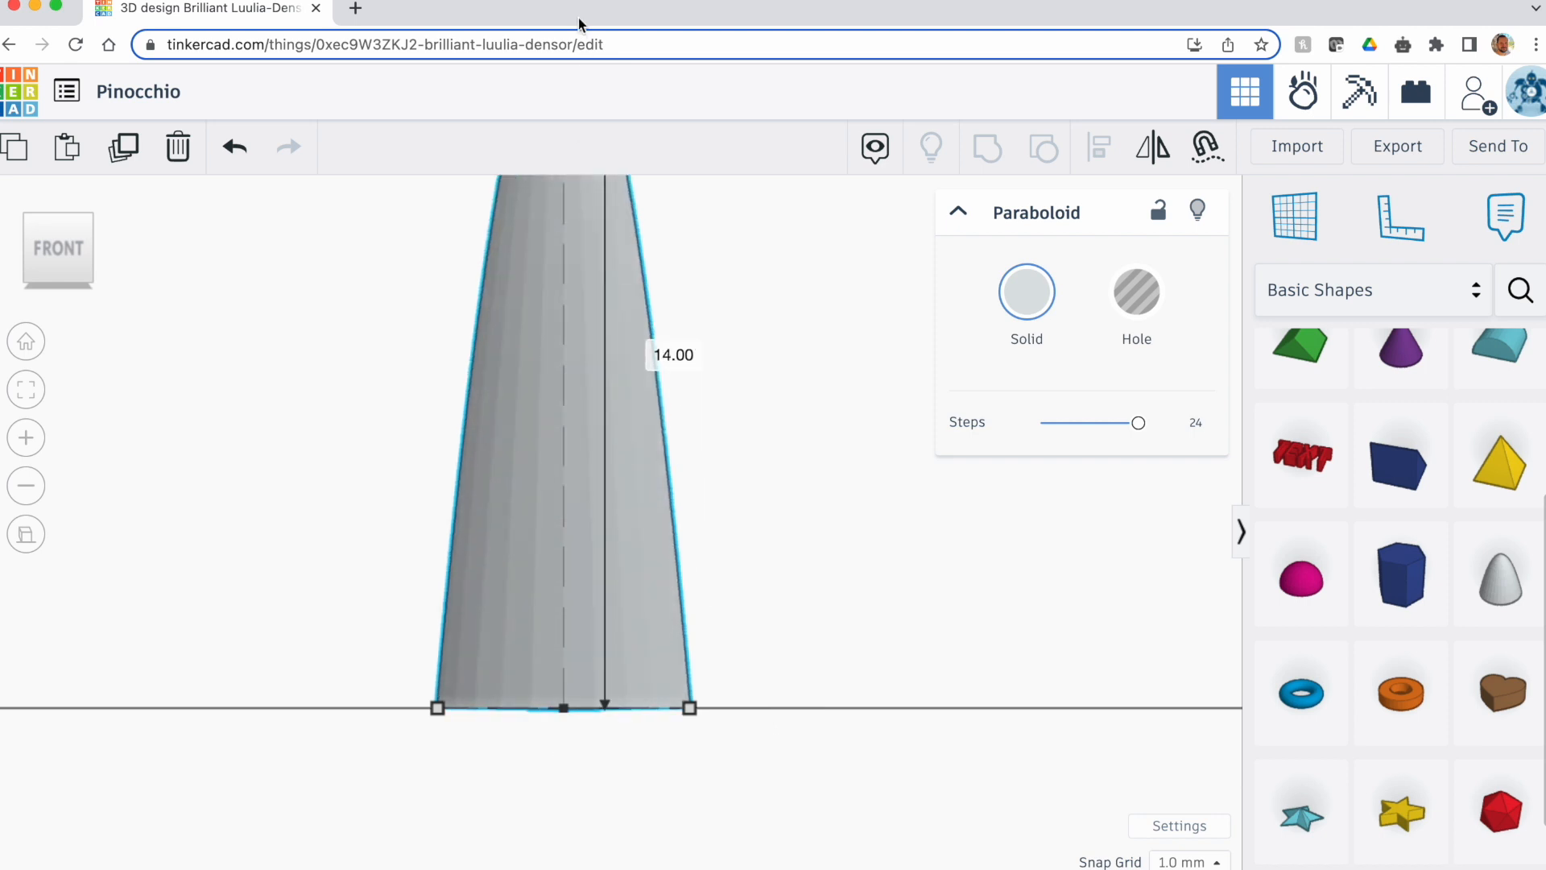
pyautogui.click(27, 339)
pyautogui.click(495, 534)
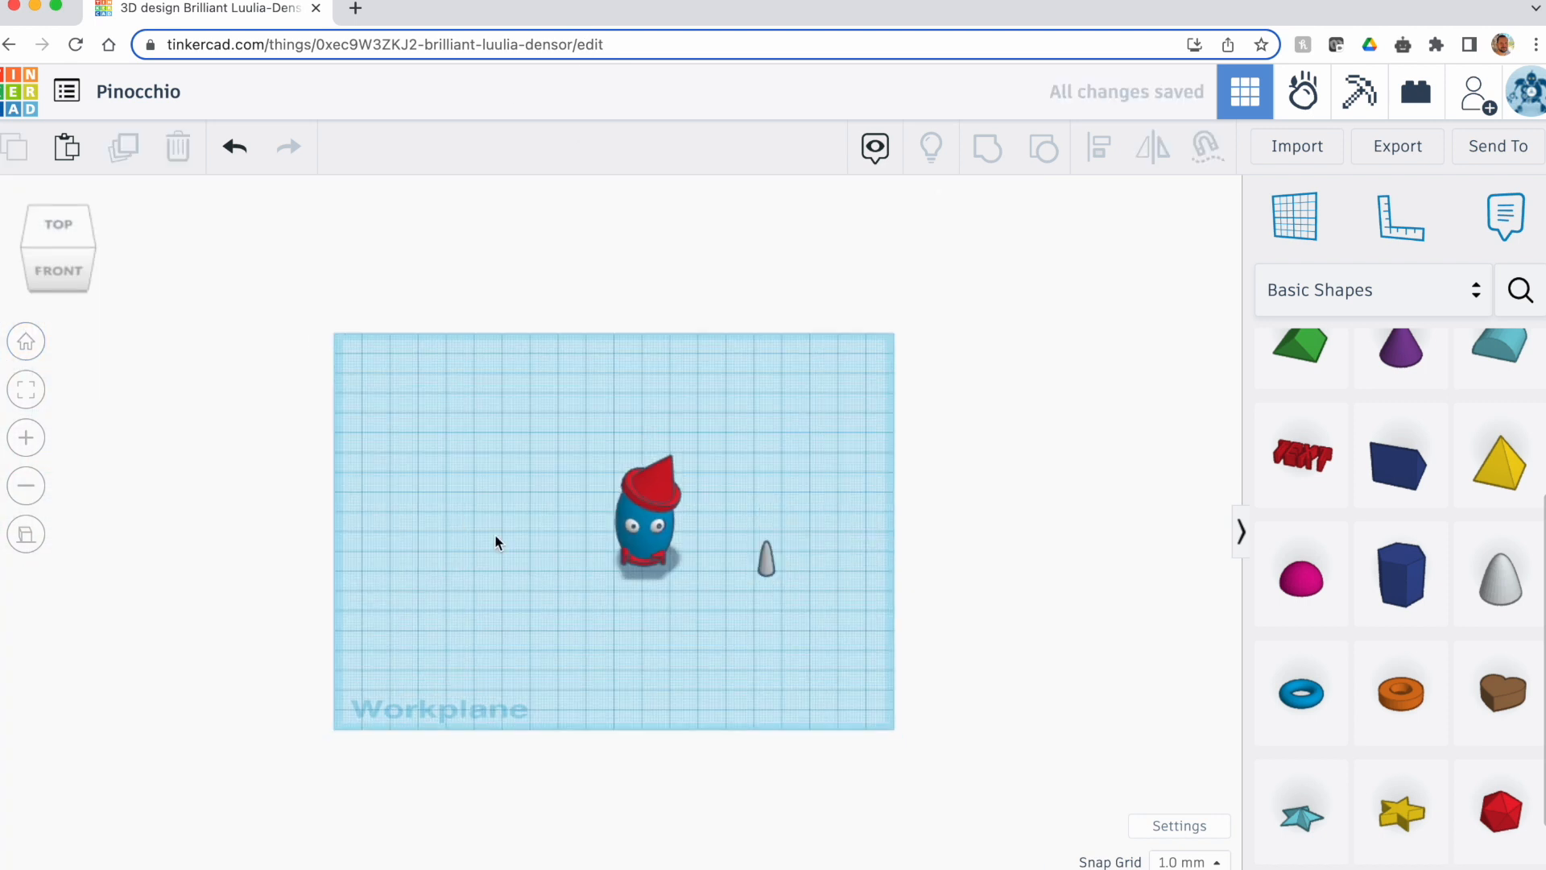
# Rotate the paraboloid by -90° in the right side view so that its tip points forward
pyautogui.click(763, 570)
pyautogui.click(27, 390)
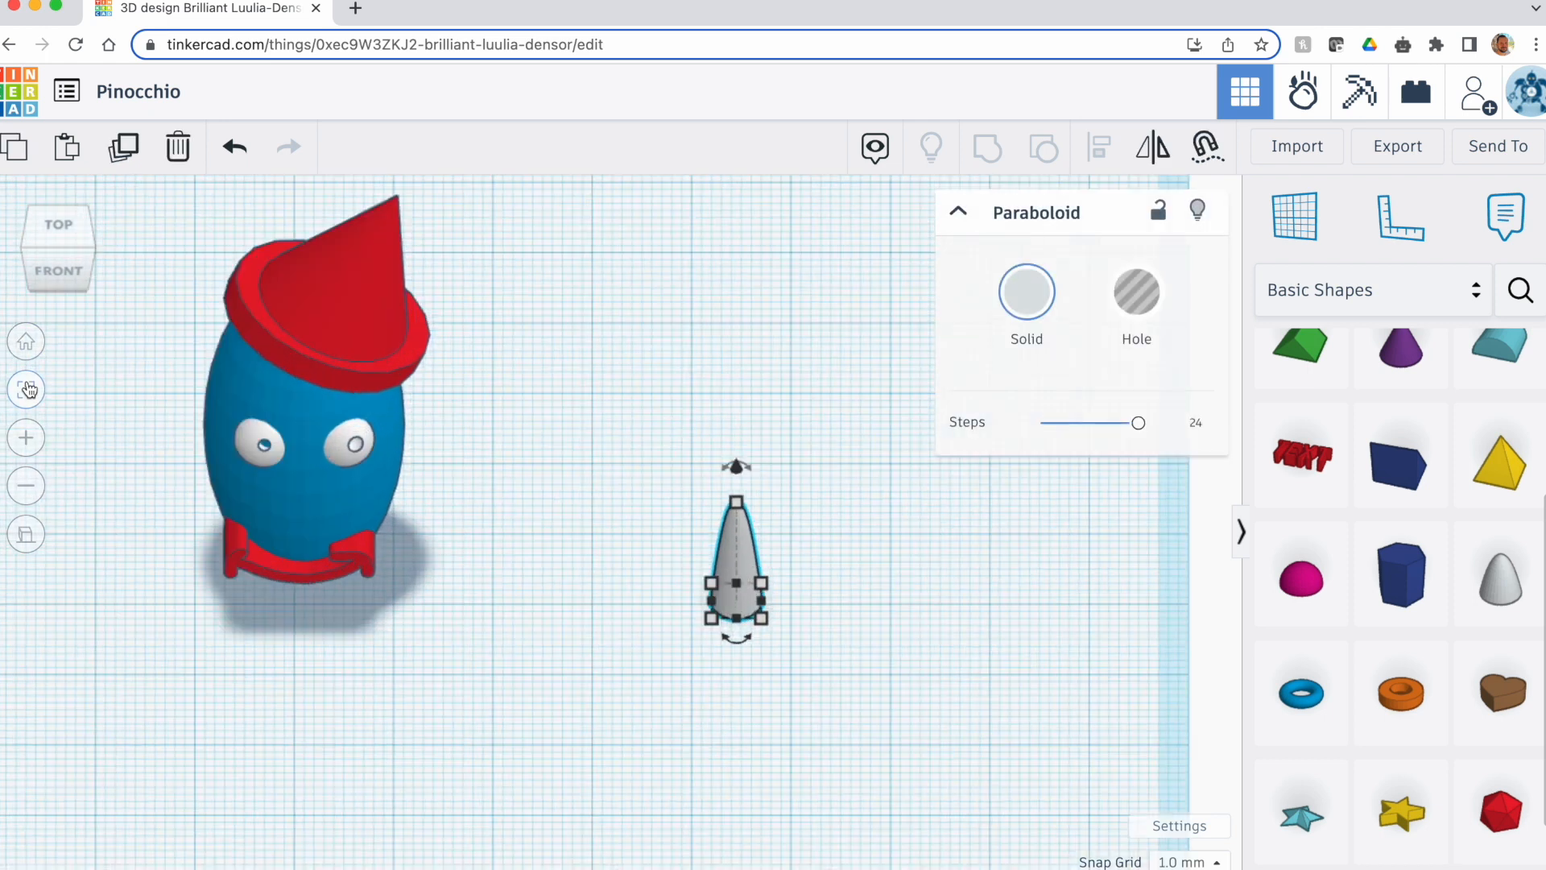
pyautogui.click(66, 270)
pyautogui.click(101, 248)
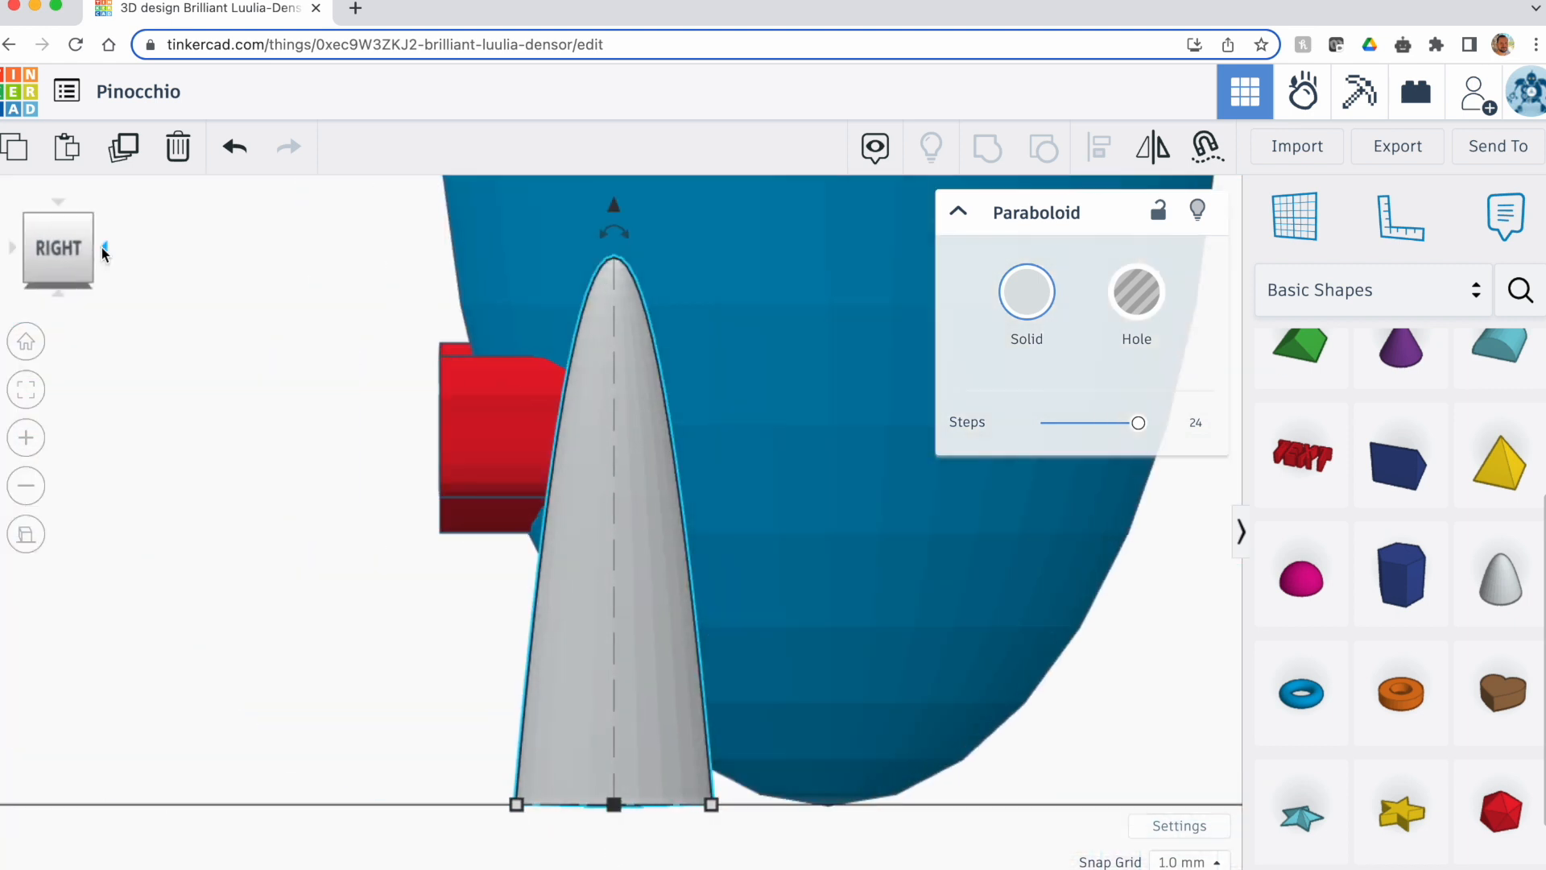
pyautogui.moveTo(599, 235); pyautogui.dragTo(337, 467)
pyautogui.moveTo(355, 547); pyautogui.dragTo(345, 516)
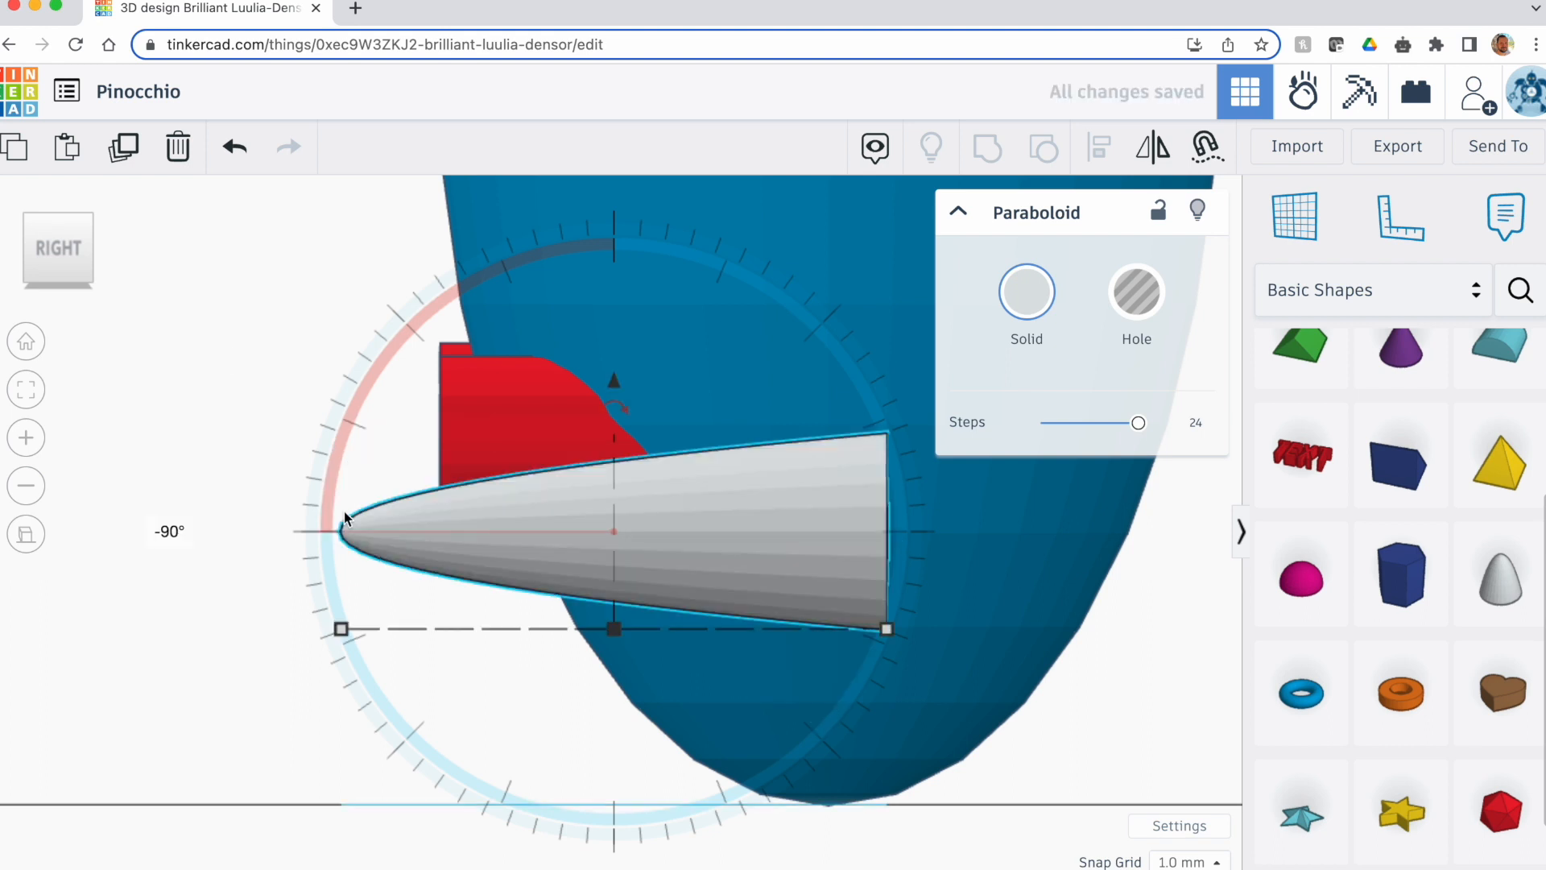
pyautogui.click(191, 494)
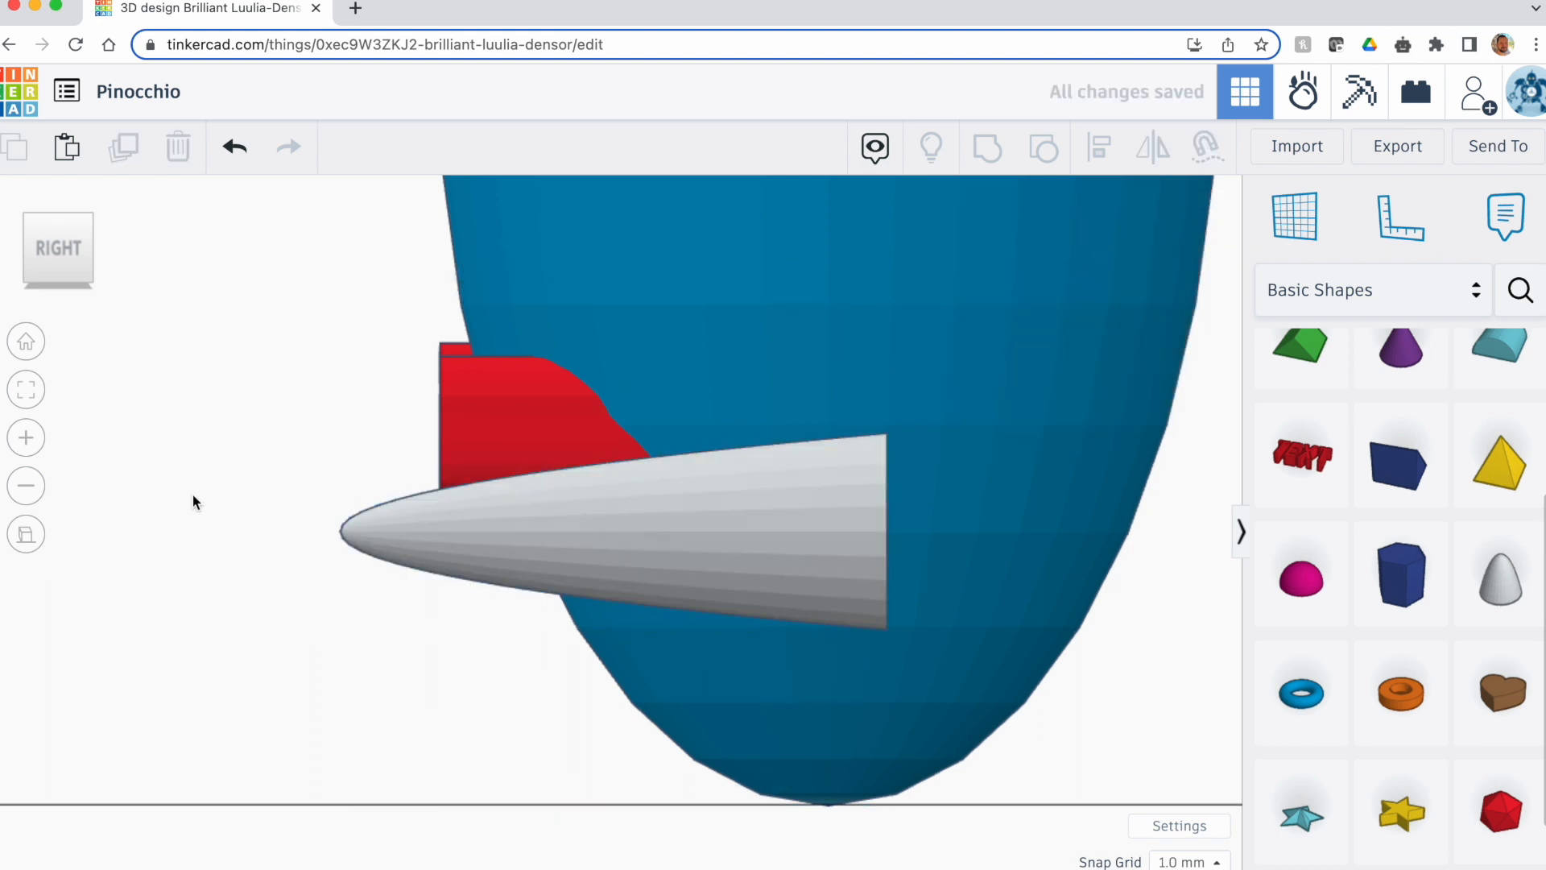
# Shift the nose 0.5 mm forward and raise it 11.5 mm, to 16 mm above the workplane
pyautogui.click(554, 523)
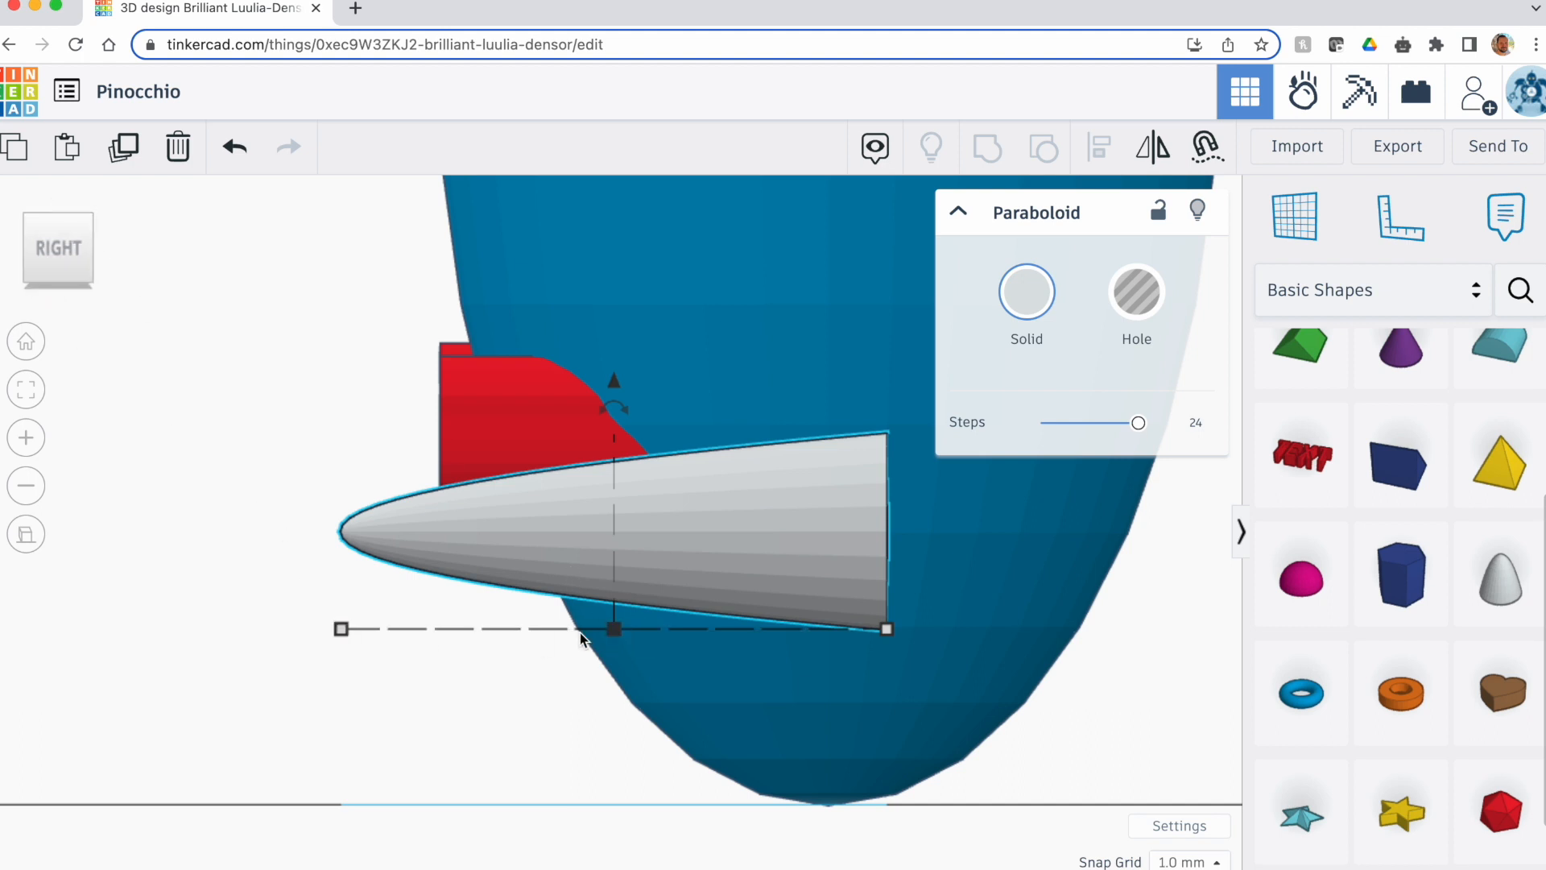
pyautogui.click(613, 628)
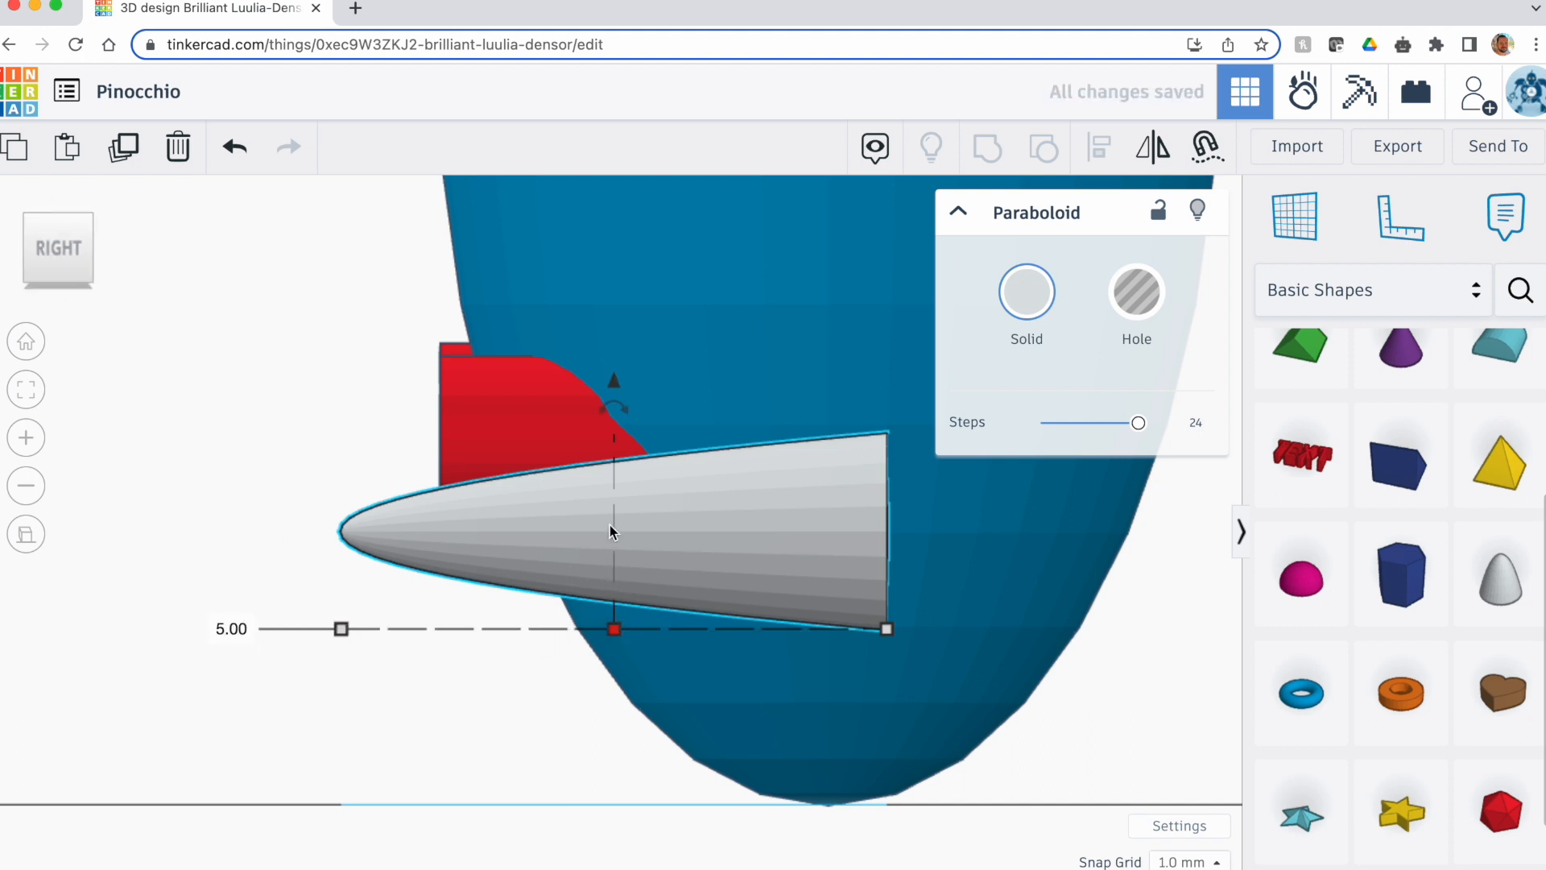
pyautogui.moveTo(618, 514); pyautogui.dragTo(610, 430)
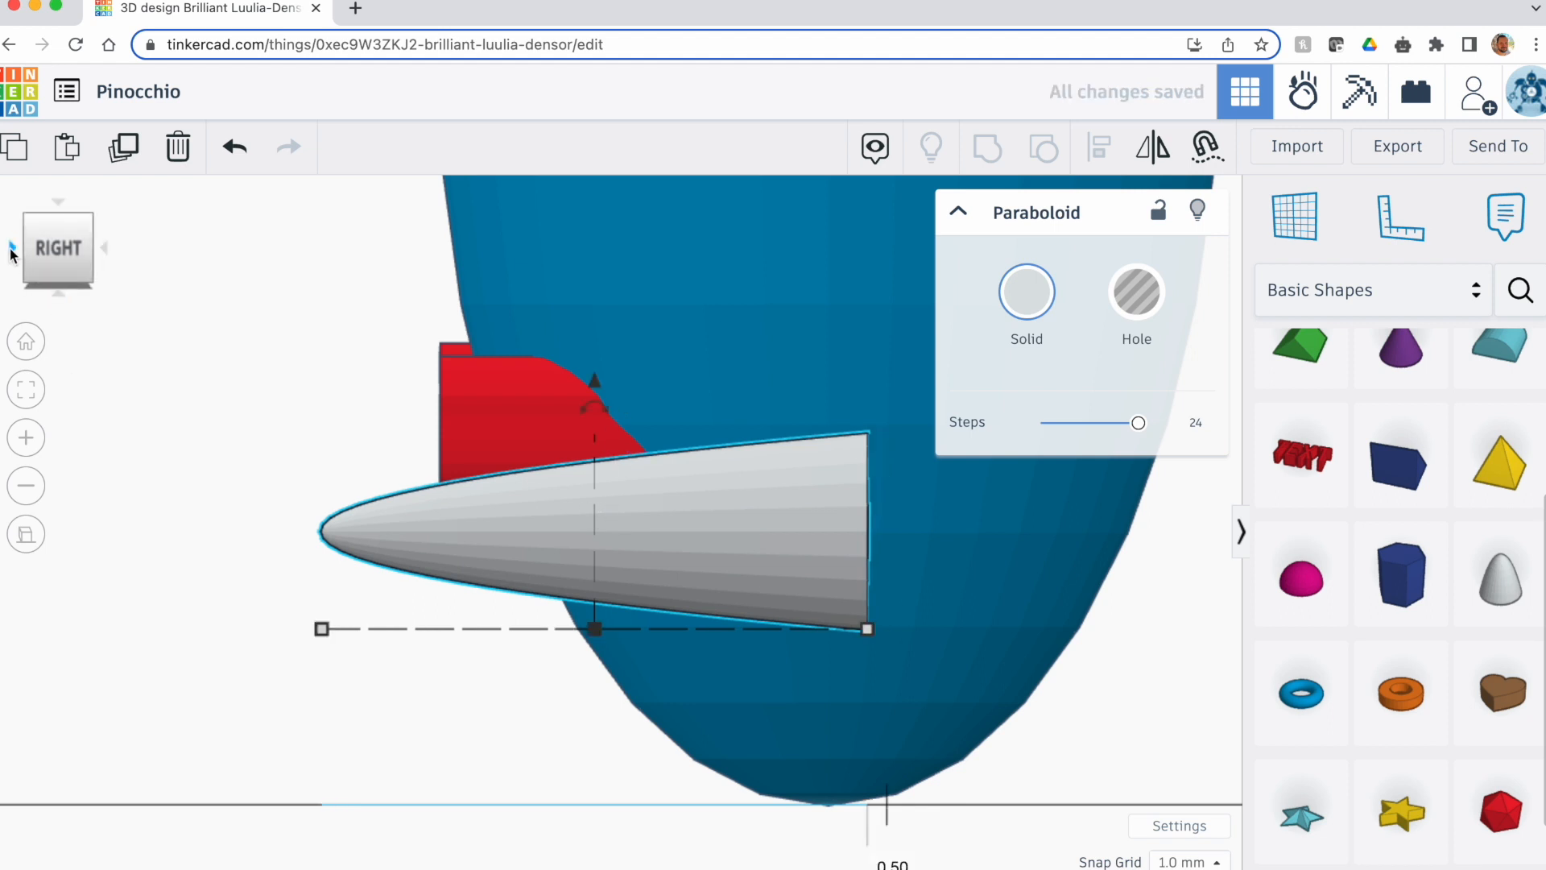
pyautogui.click(11, 249)
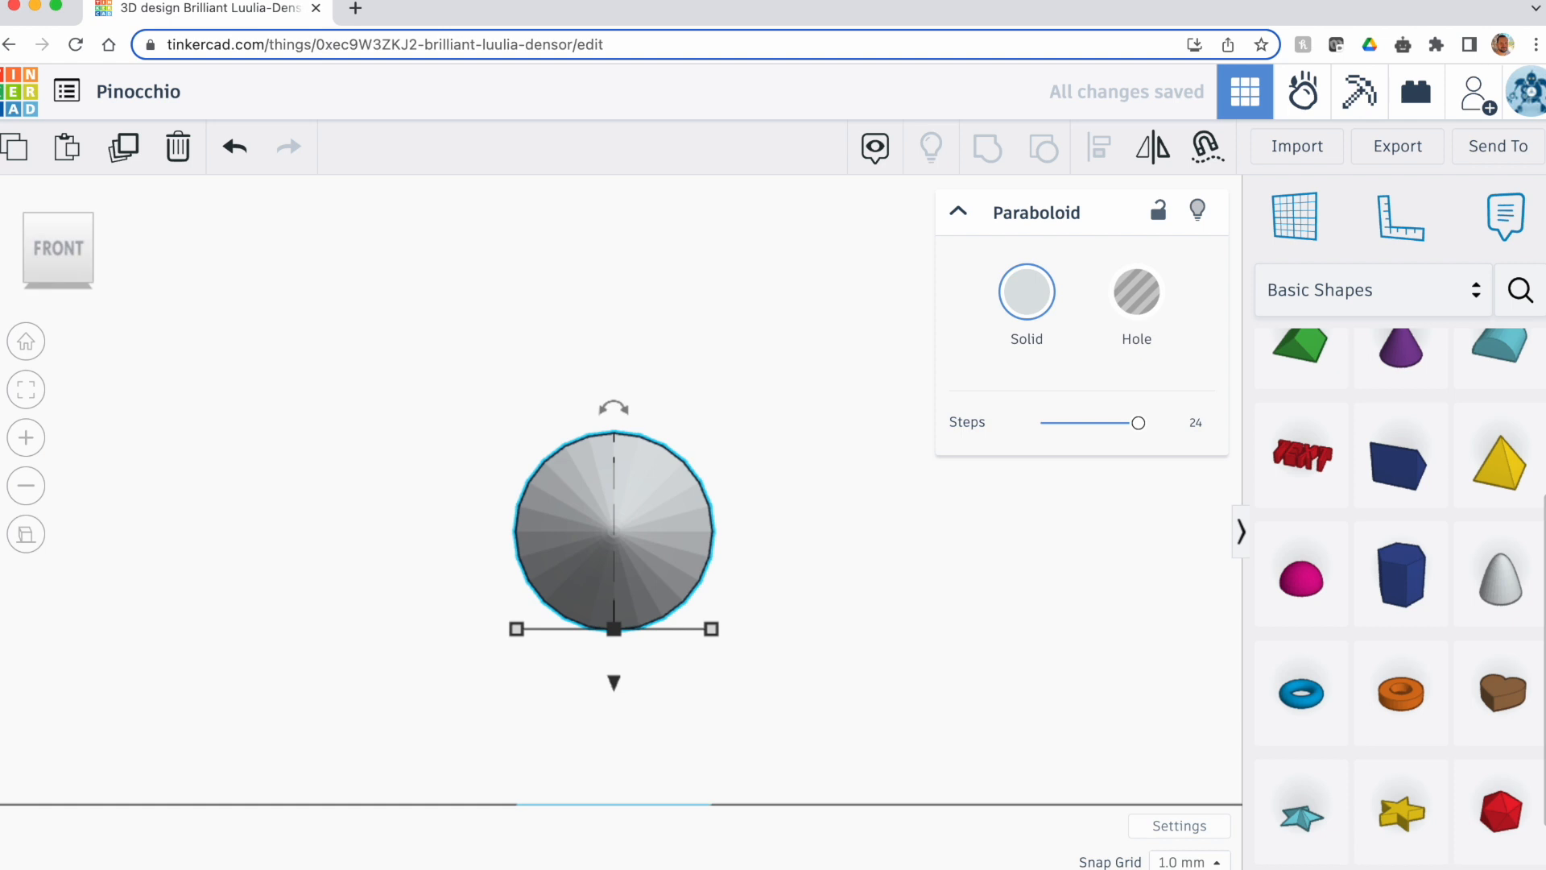
pyautogui.click(26, 342)
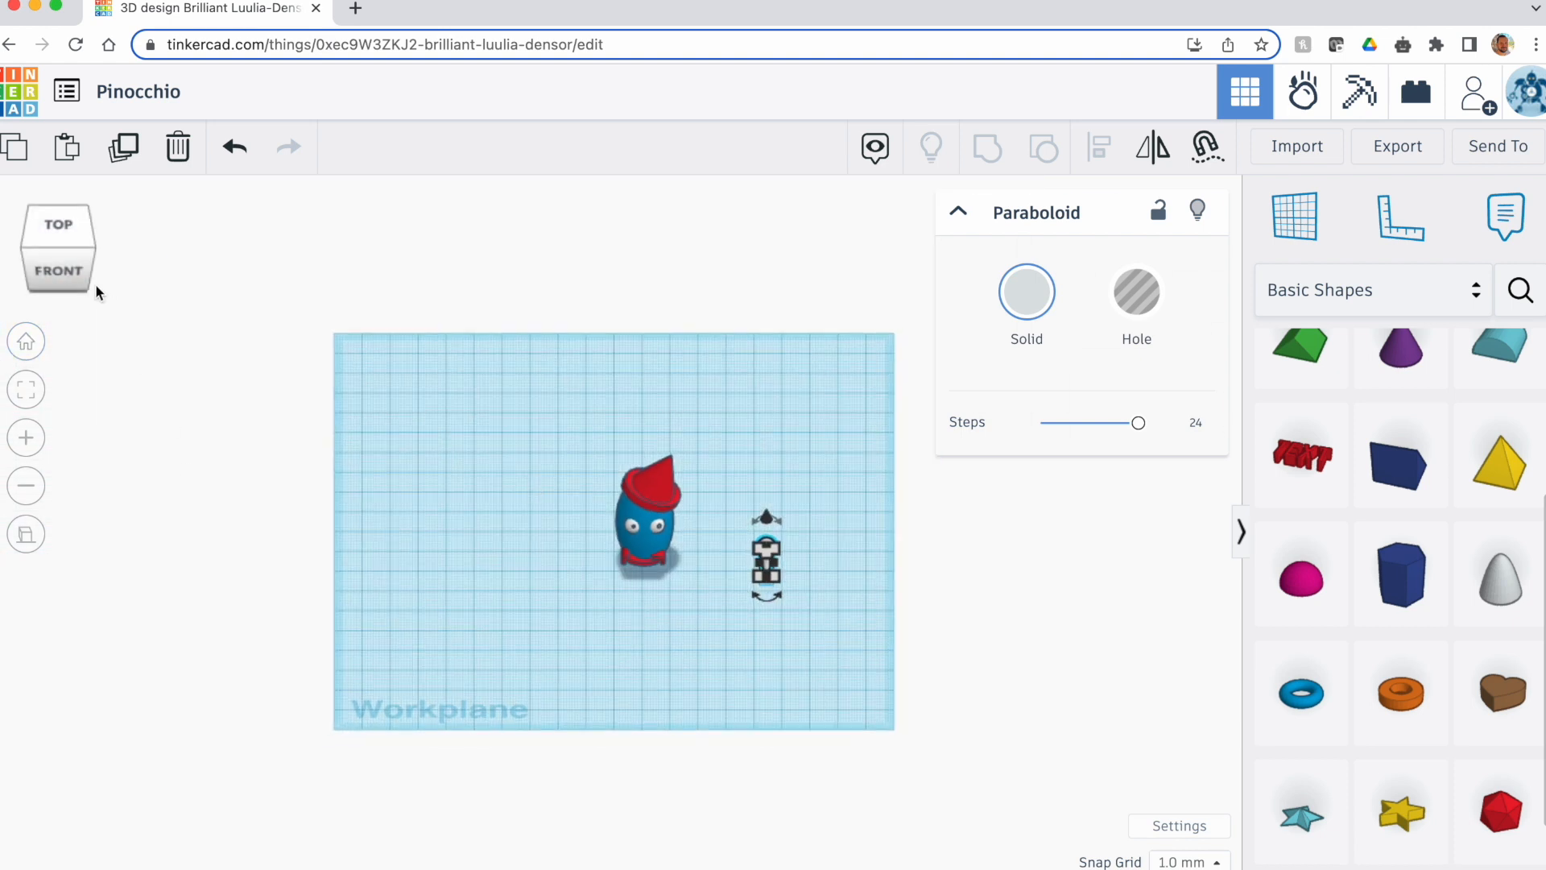
pyautogui.click(70, 269)
pyautogui.click(495, 356)
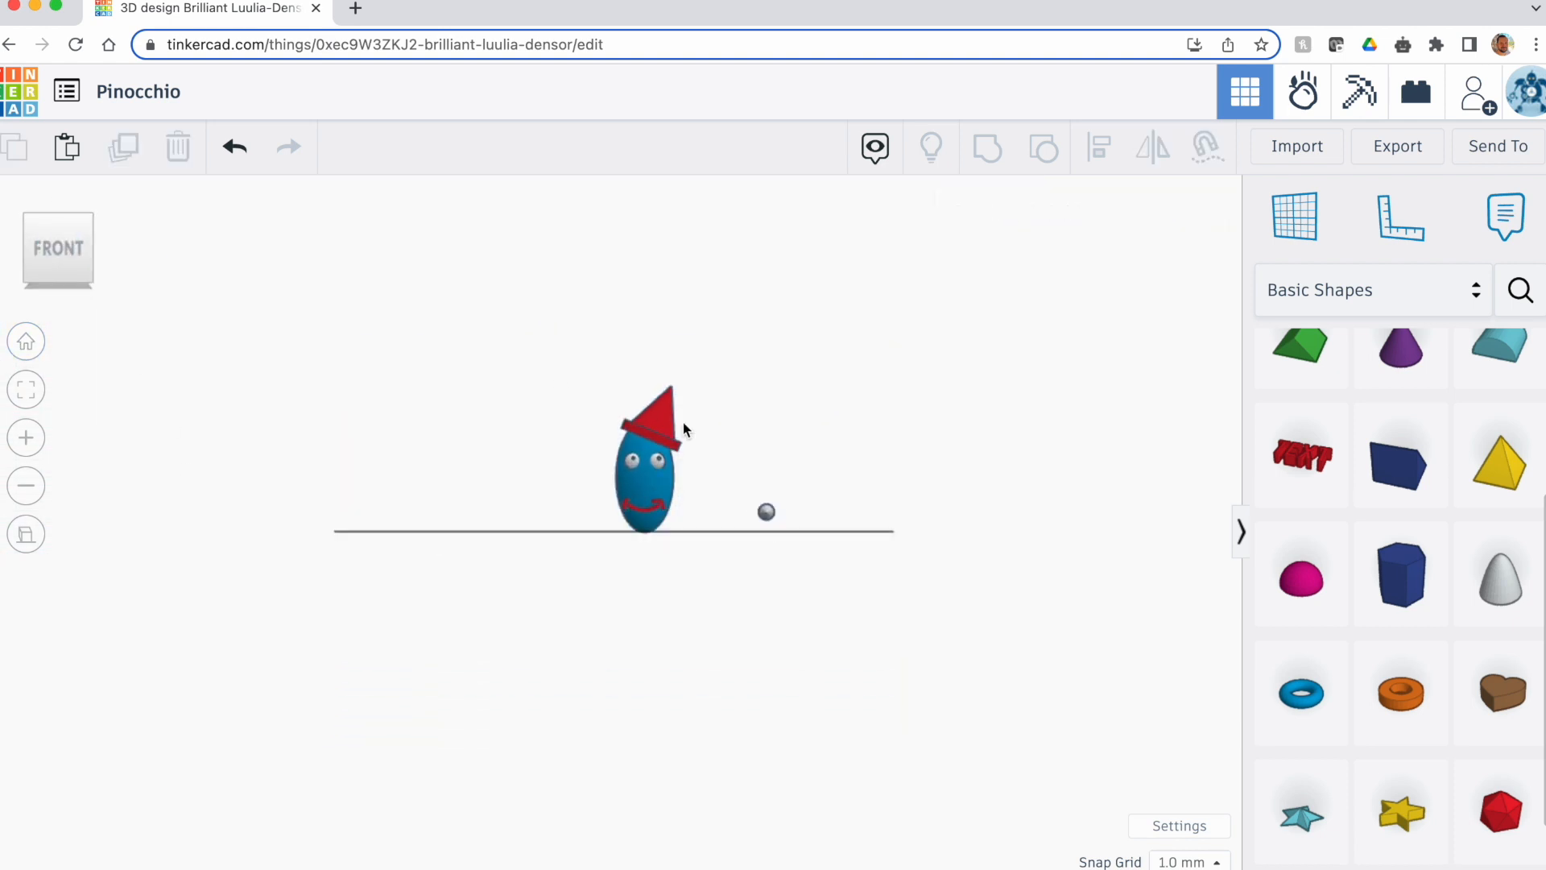
pyautogui.click(761, 508)
pyautogui.moveTo(767, 455); pyautogui.dragTo(767, 419)
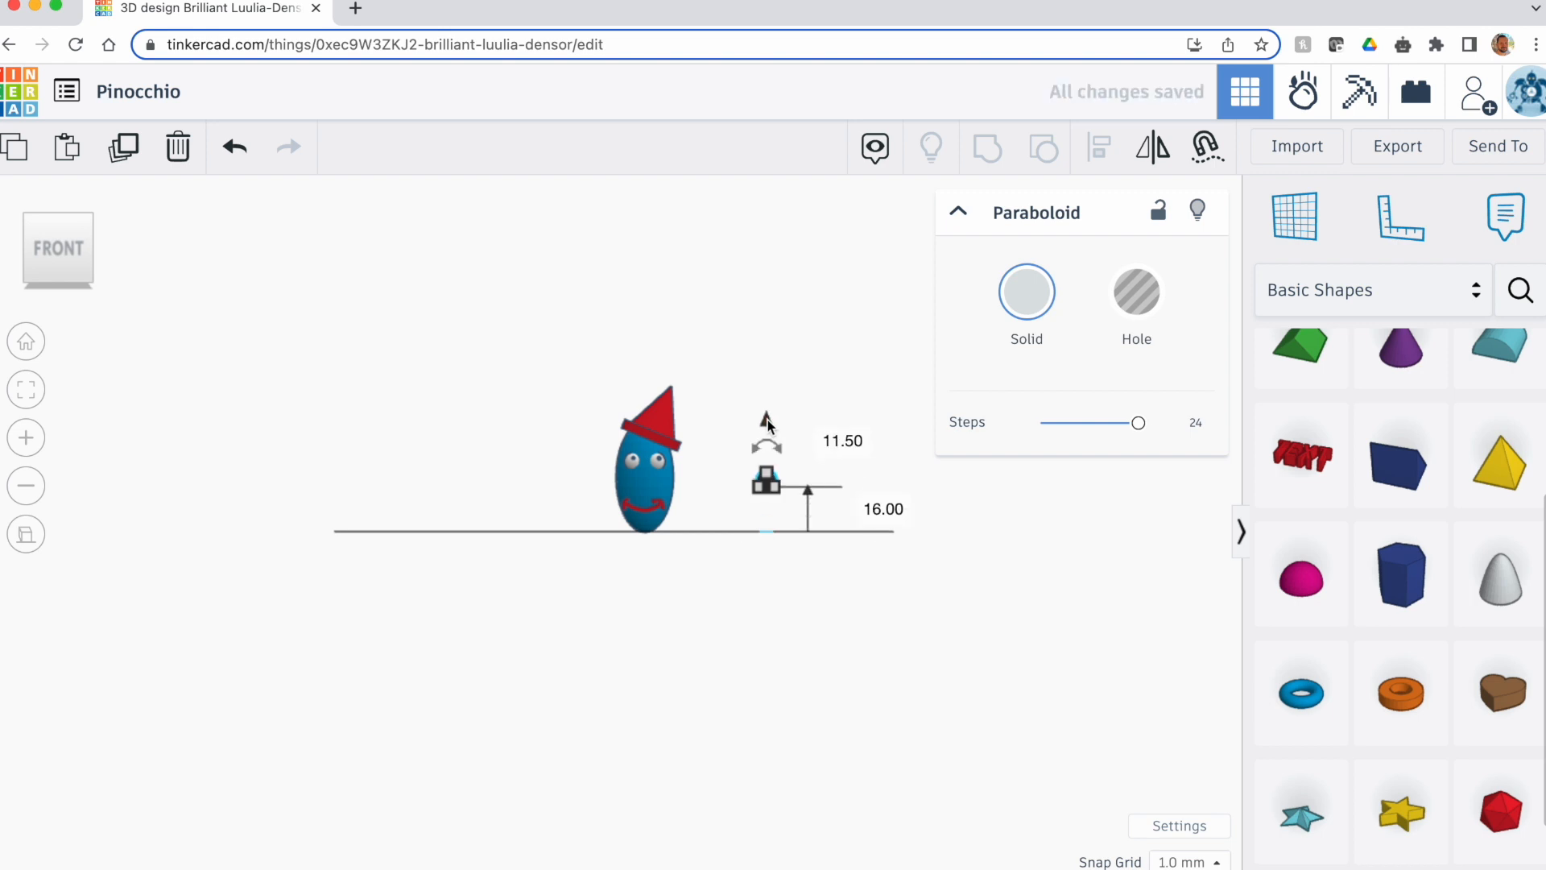
# Move the nose against the front of the head in the flat top view and check its fit from the front and side
pyautogui.click(59, 196)
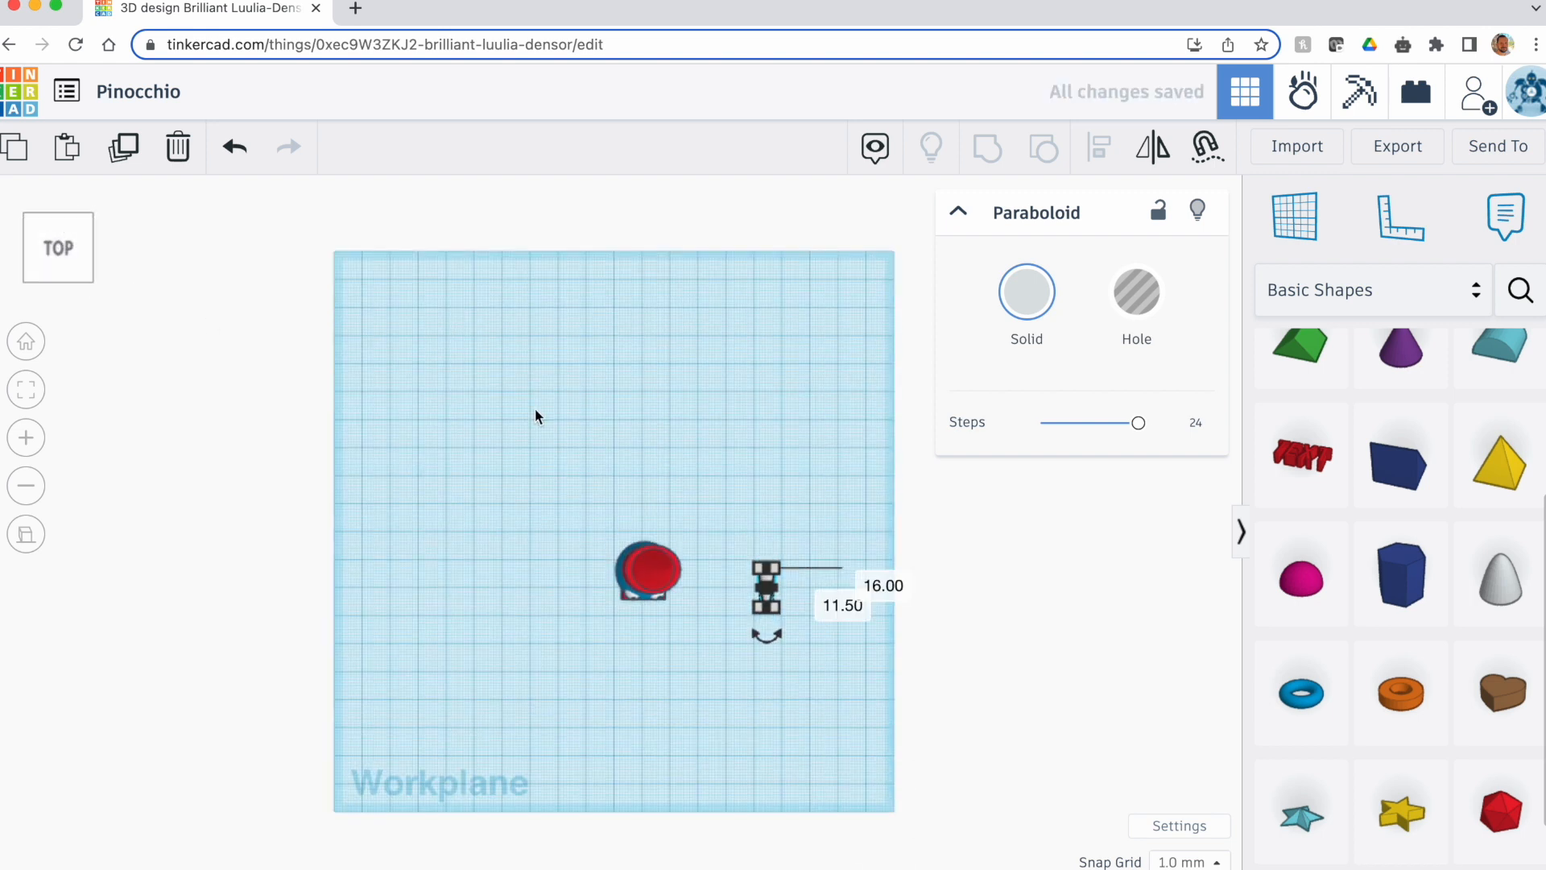
pyautogui.click(546, 415)
pyautogui.moveTo(770, 593); pyautogui.dragTo(645, 617)
pyautogui.moveTo(563, 496); pyautogui.dragTo(733, 661)
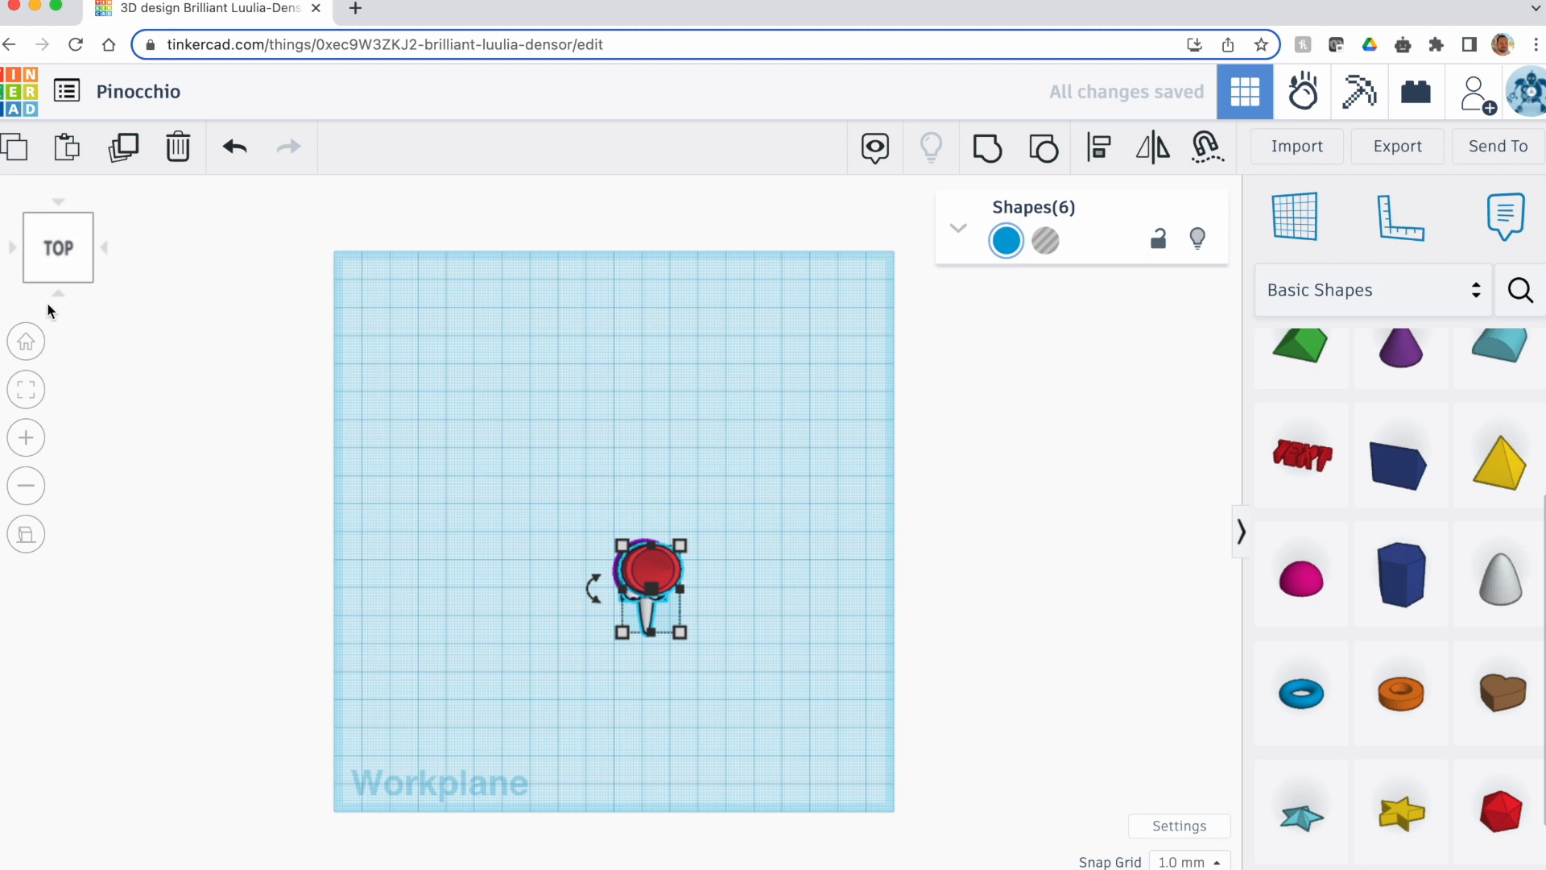
pyautogui.click(26, 390)
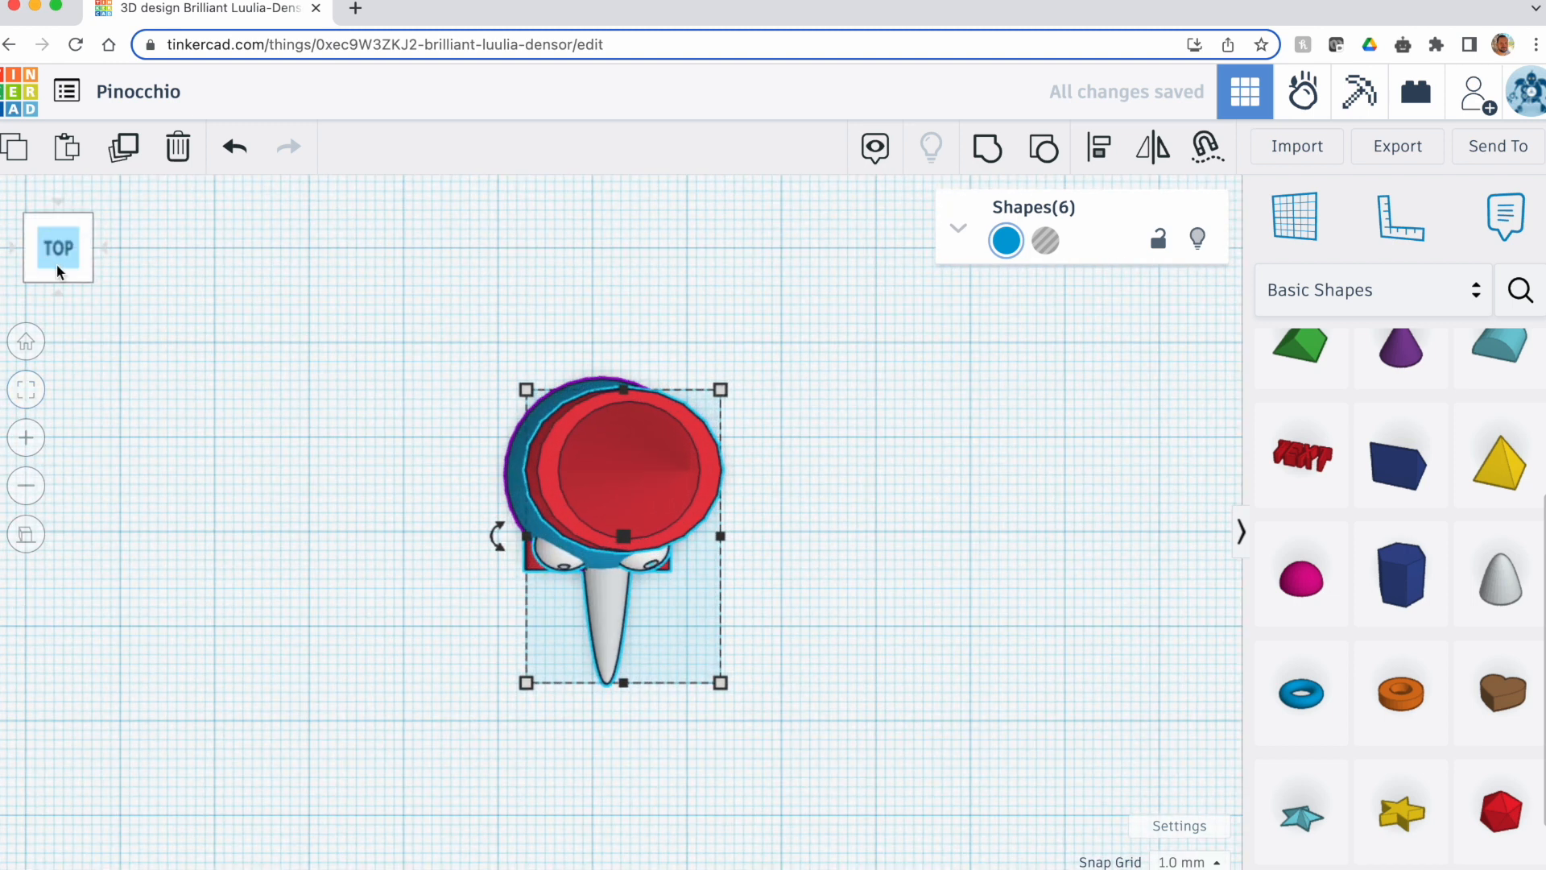
pyautogui.click(57, 290)
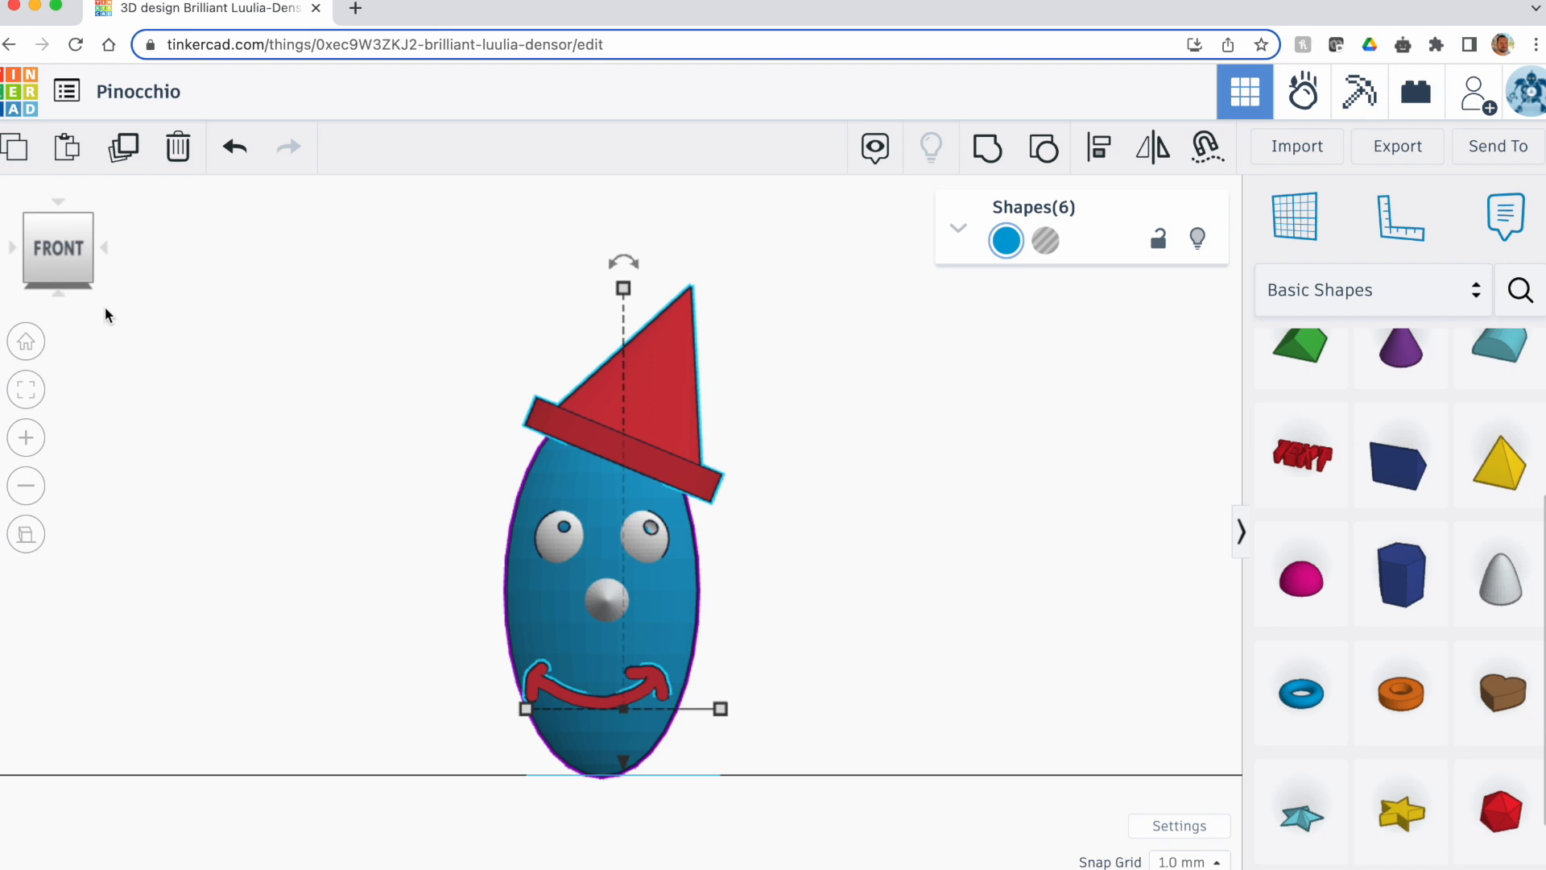
pyautogui.click(104, 249)
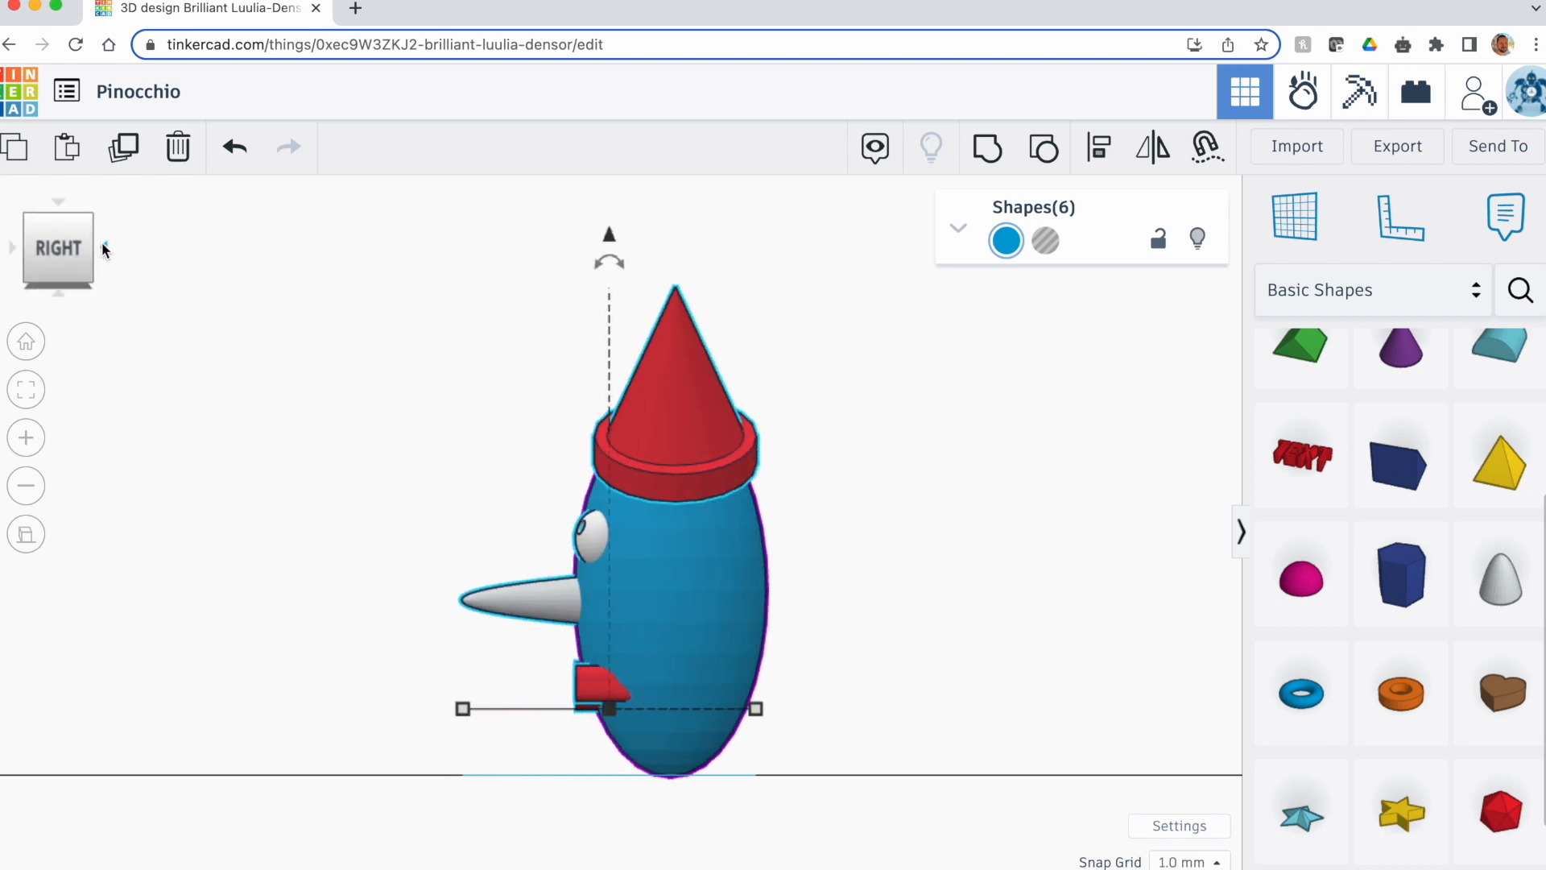
pyautogui.click(12, 248)
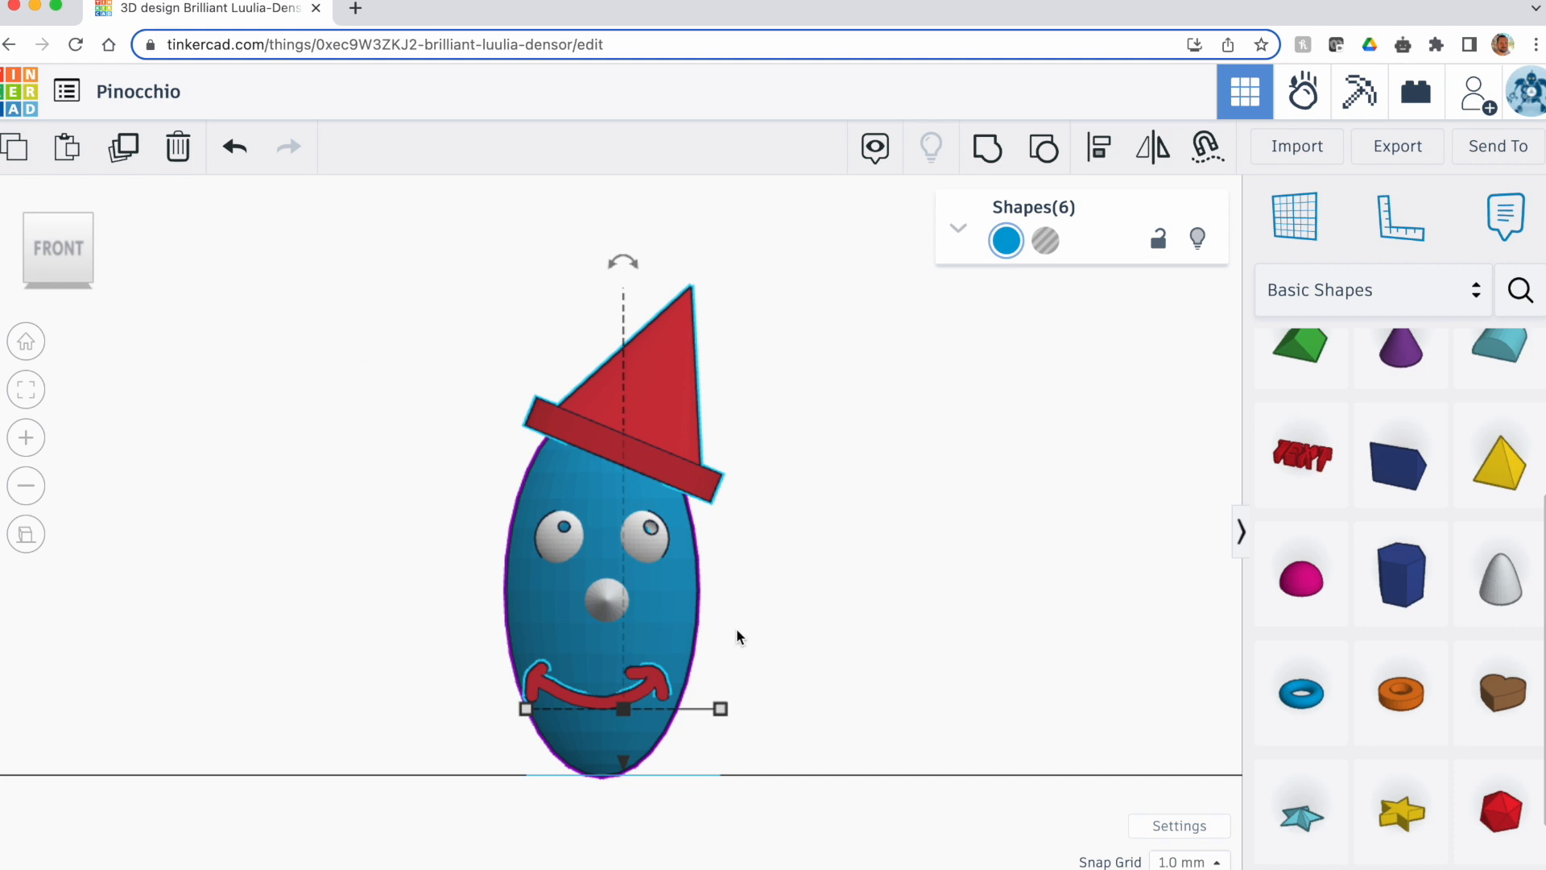
# Recolour the nose with the light tan preset
pyautogui.click(790, 587)
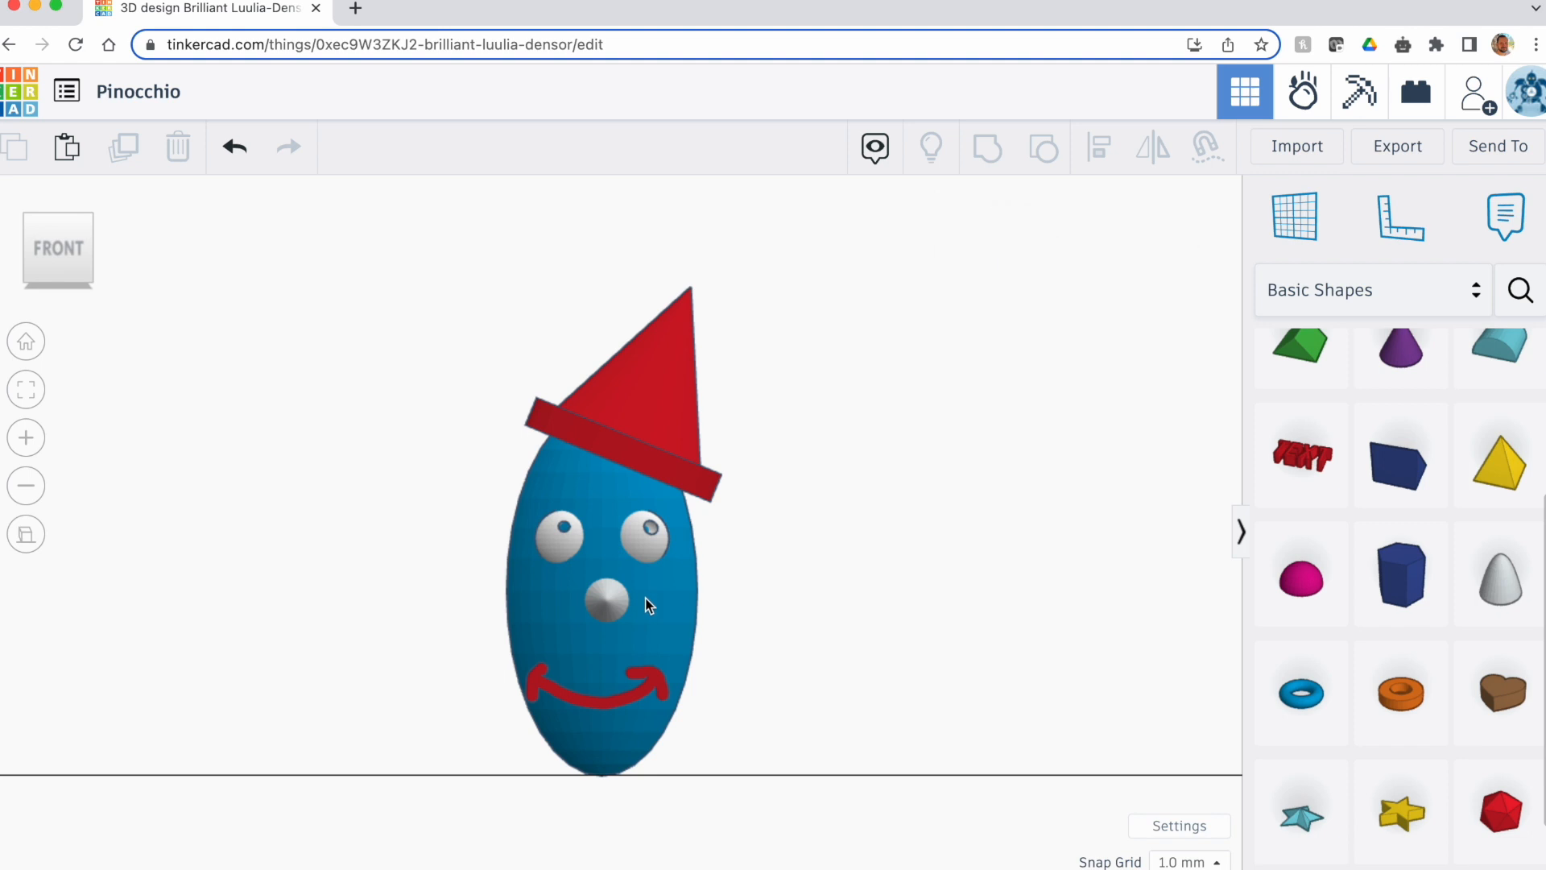
pyautogui.click(614, 608)
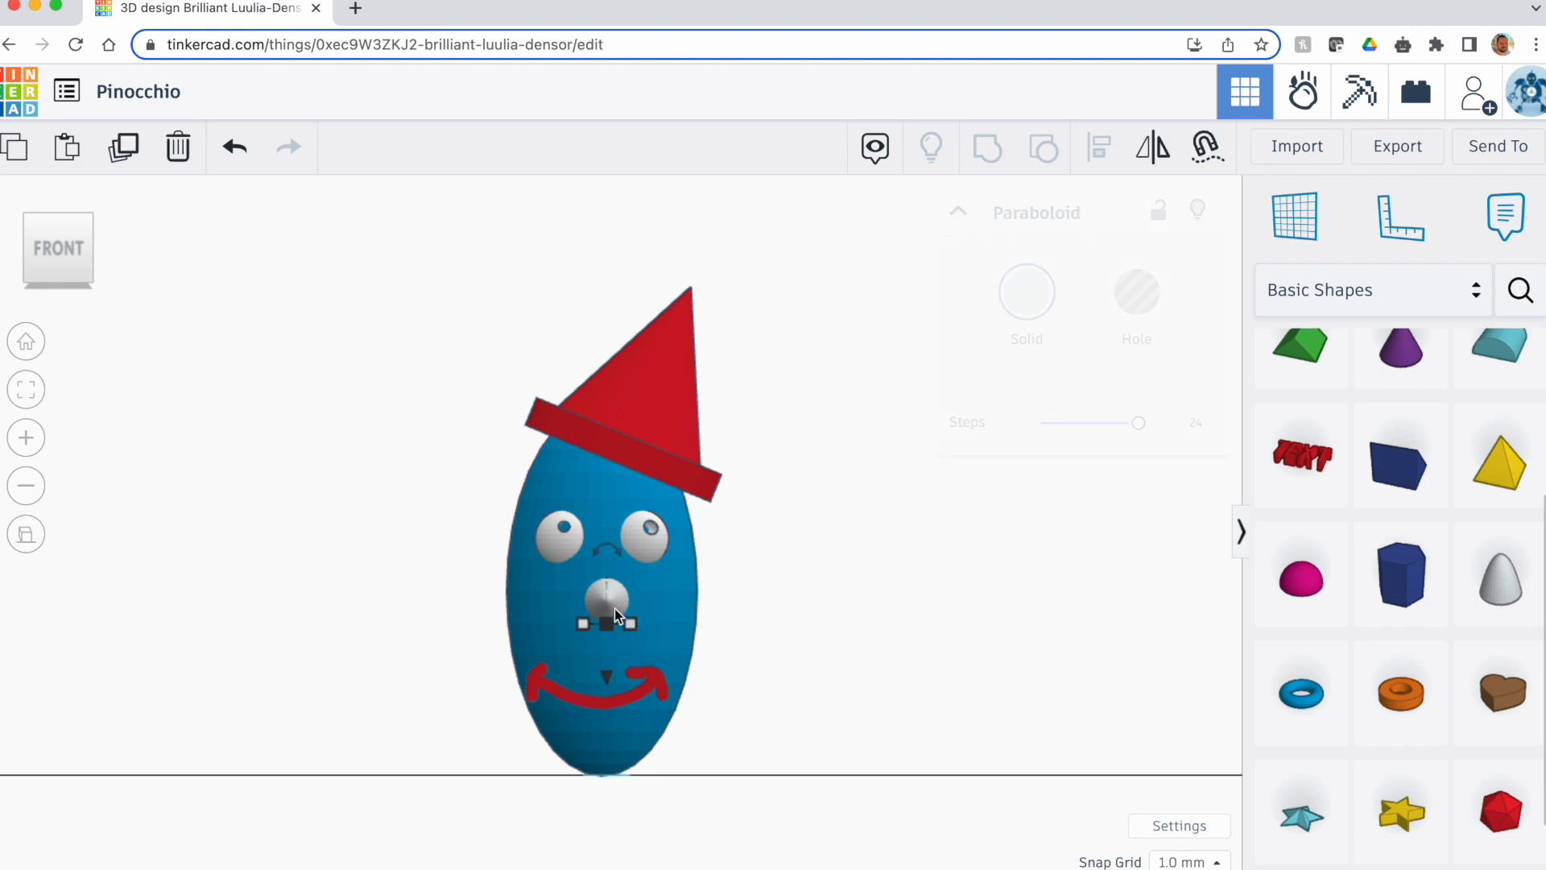
pyautogui.click(1028, 302)
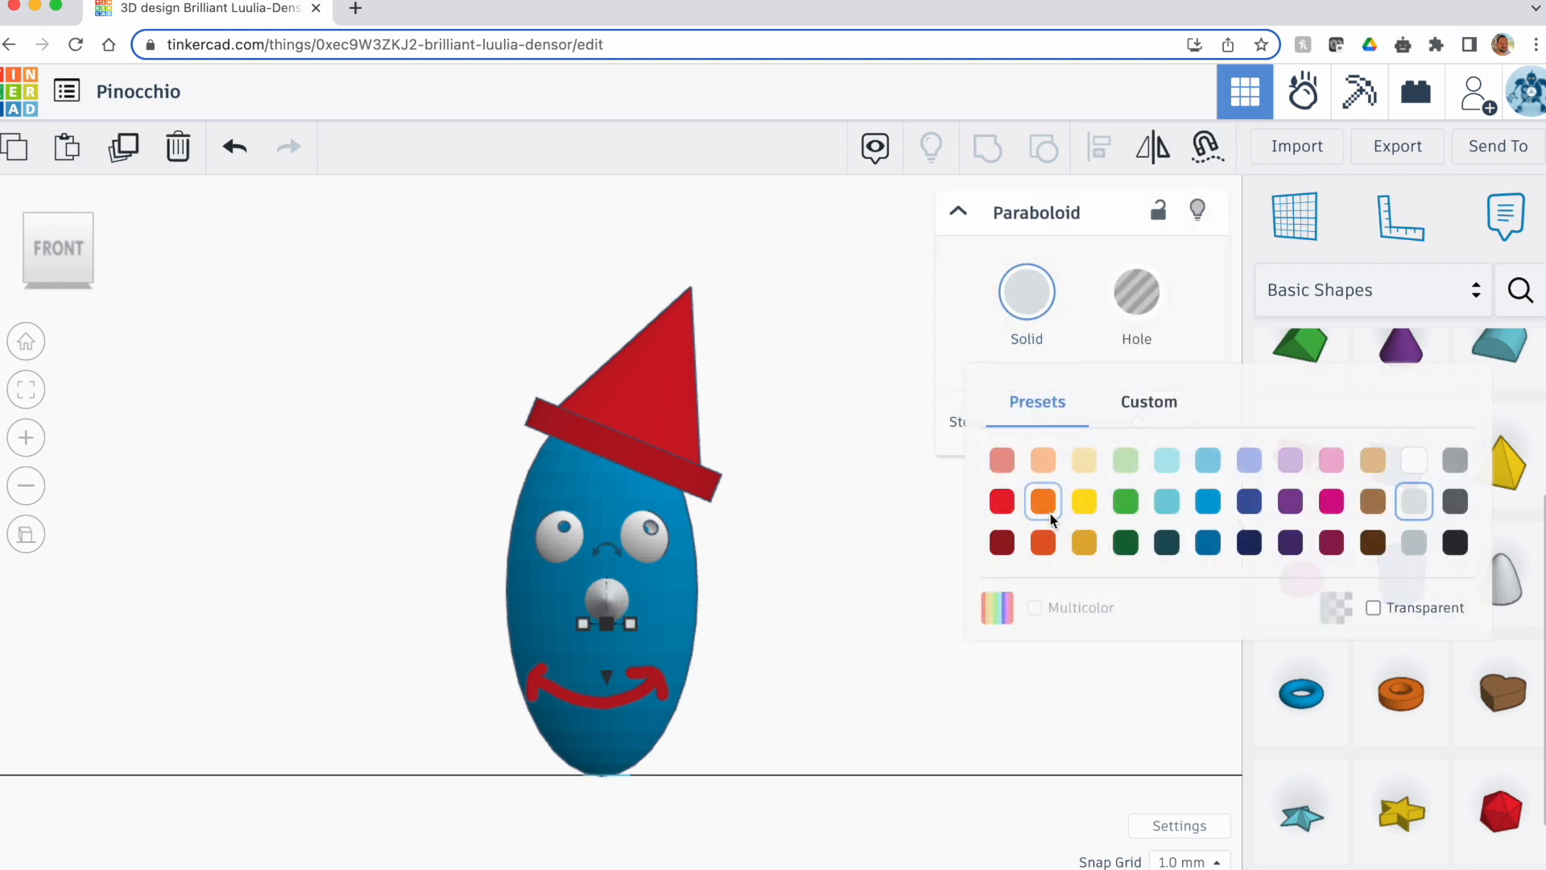
pyautogui.click(1372, 459)
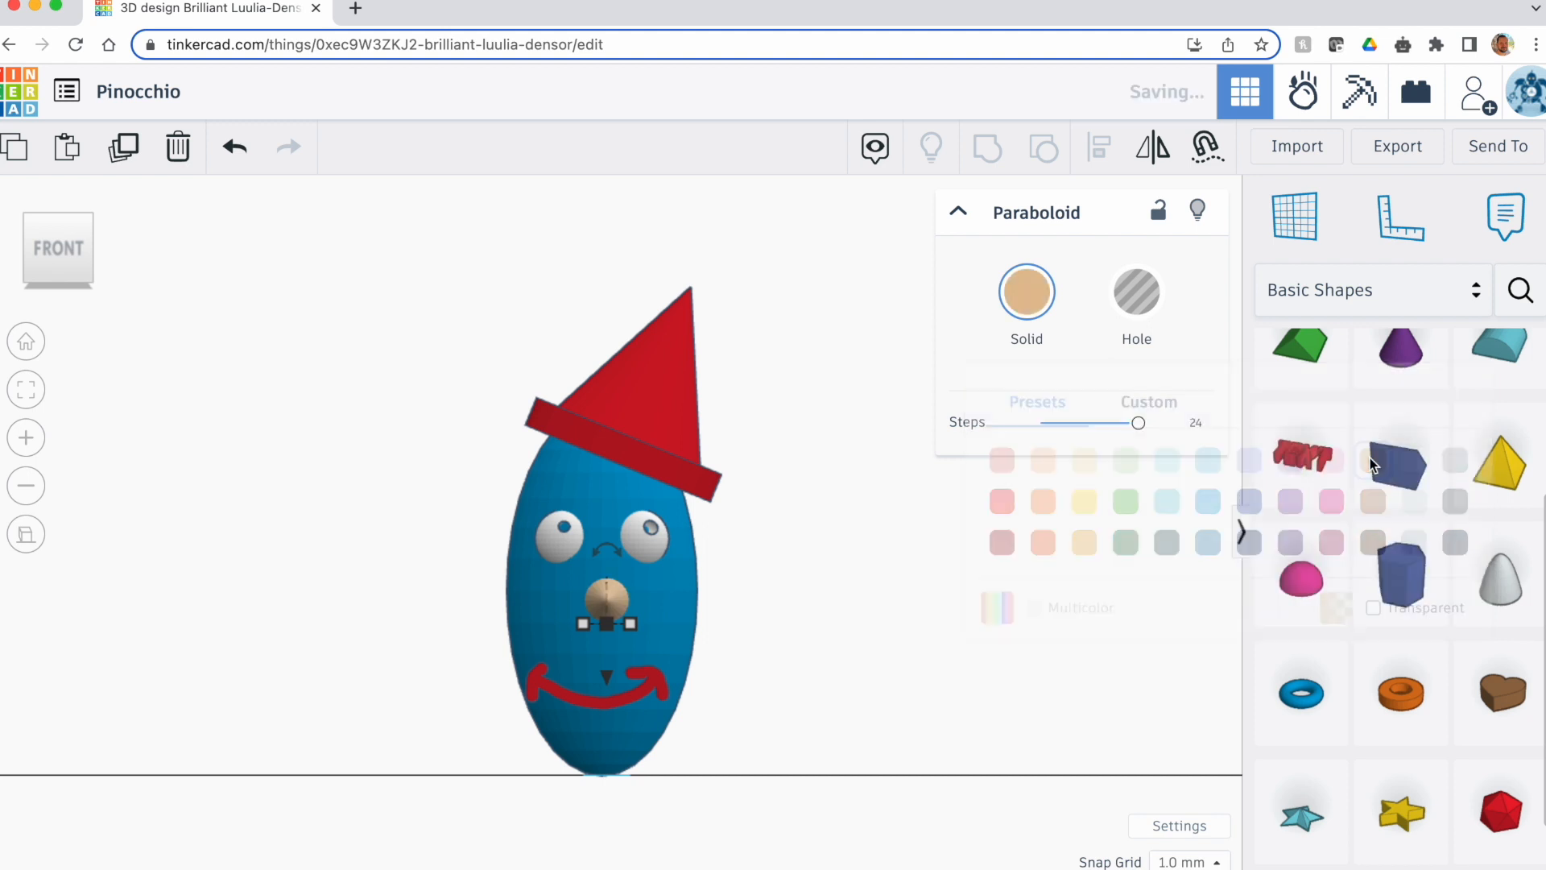
# Recolour the locked egg-shaped head with the light tan preset to match the nose
pyautogui.click(541, 593)
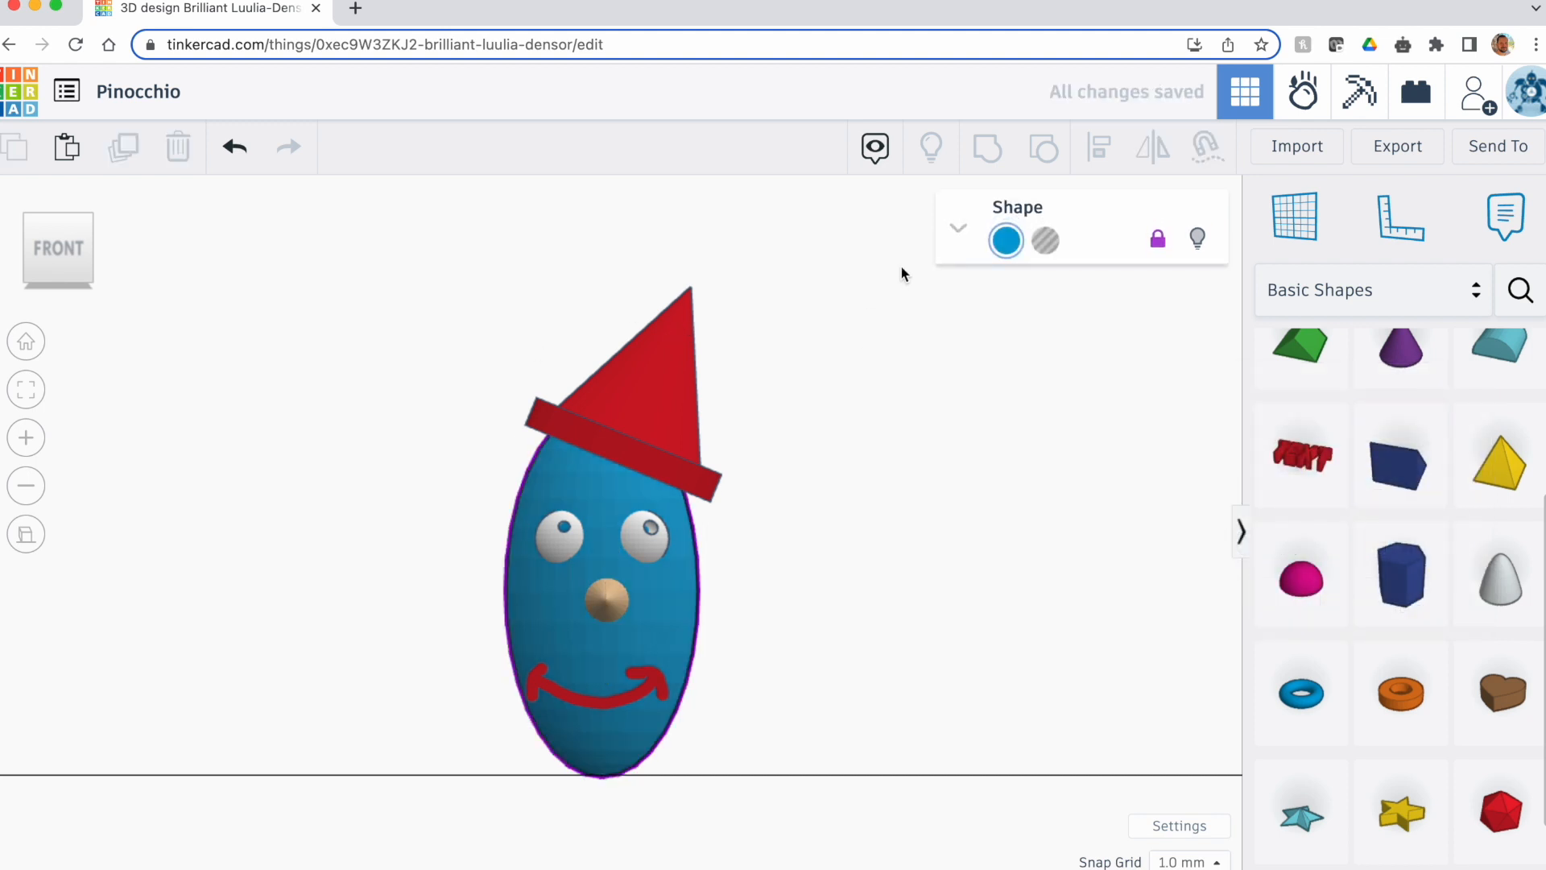
pyautogui.click(1005, 250)
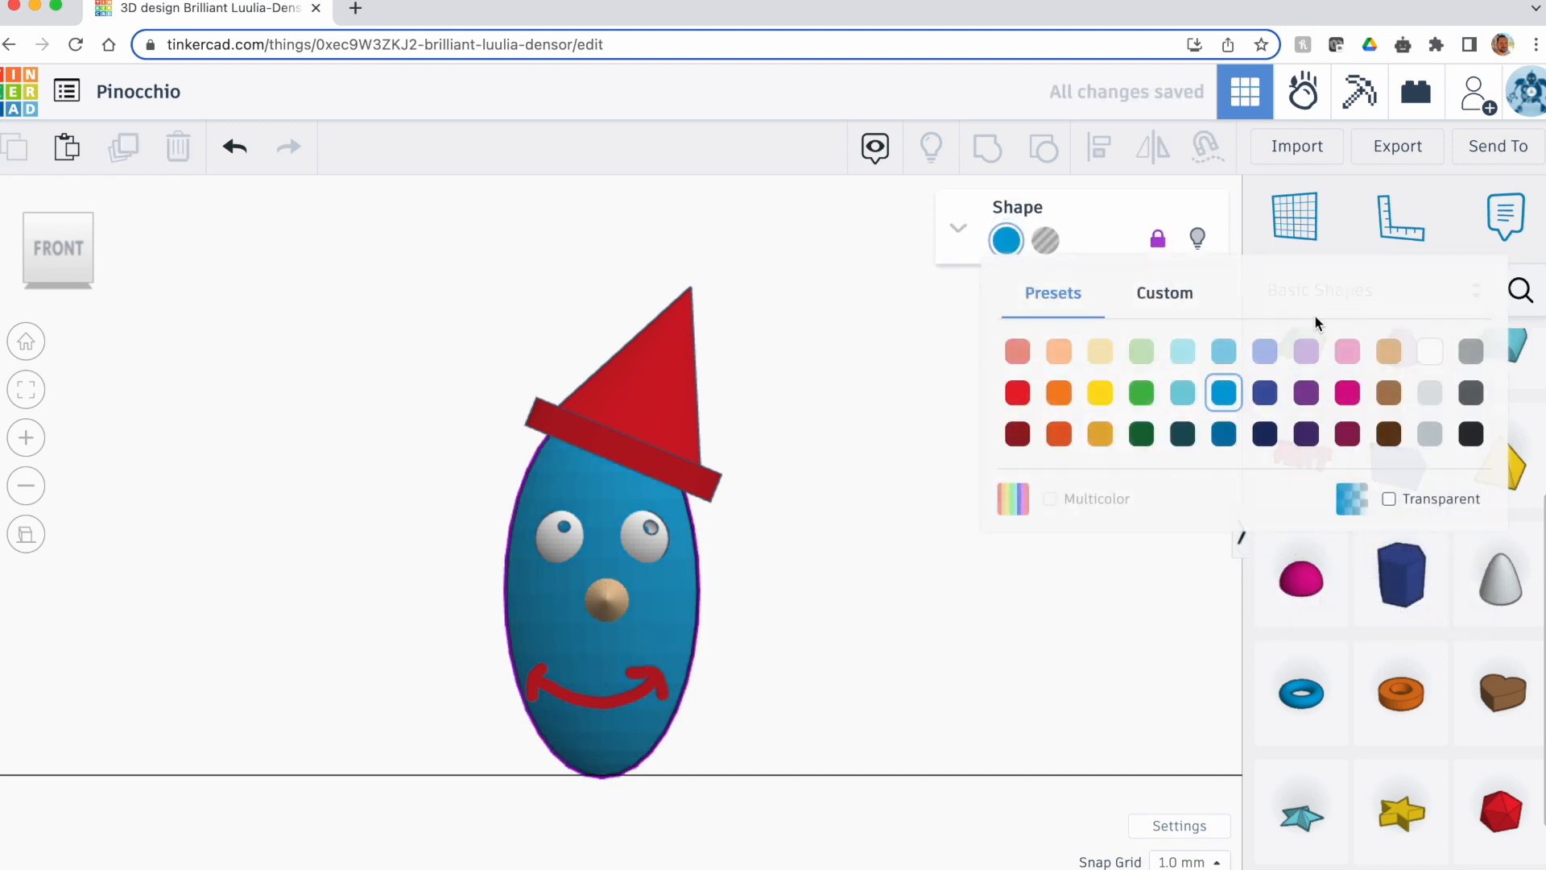
pyautogui.click(1387, 354)
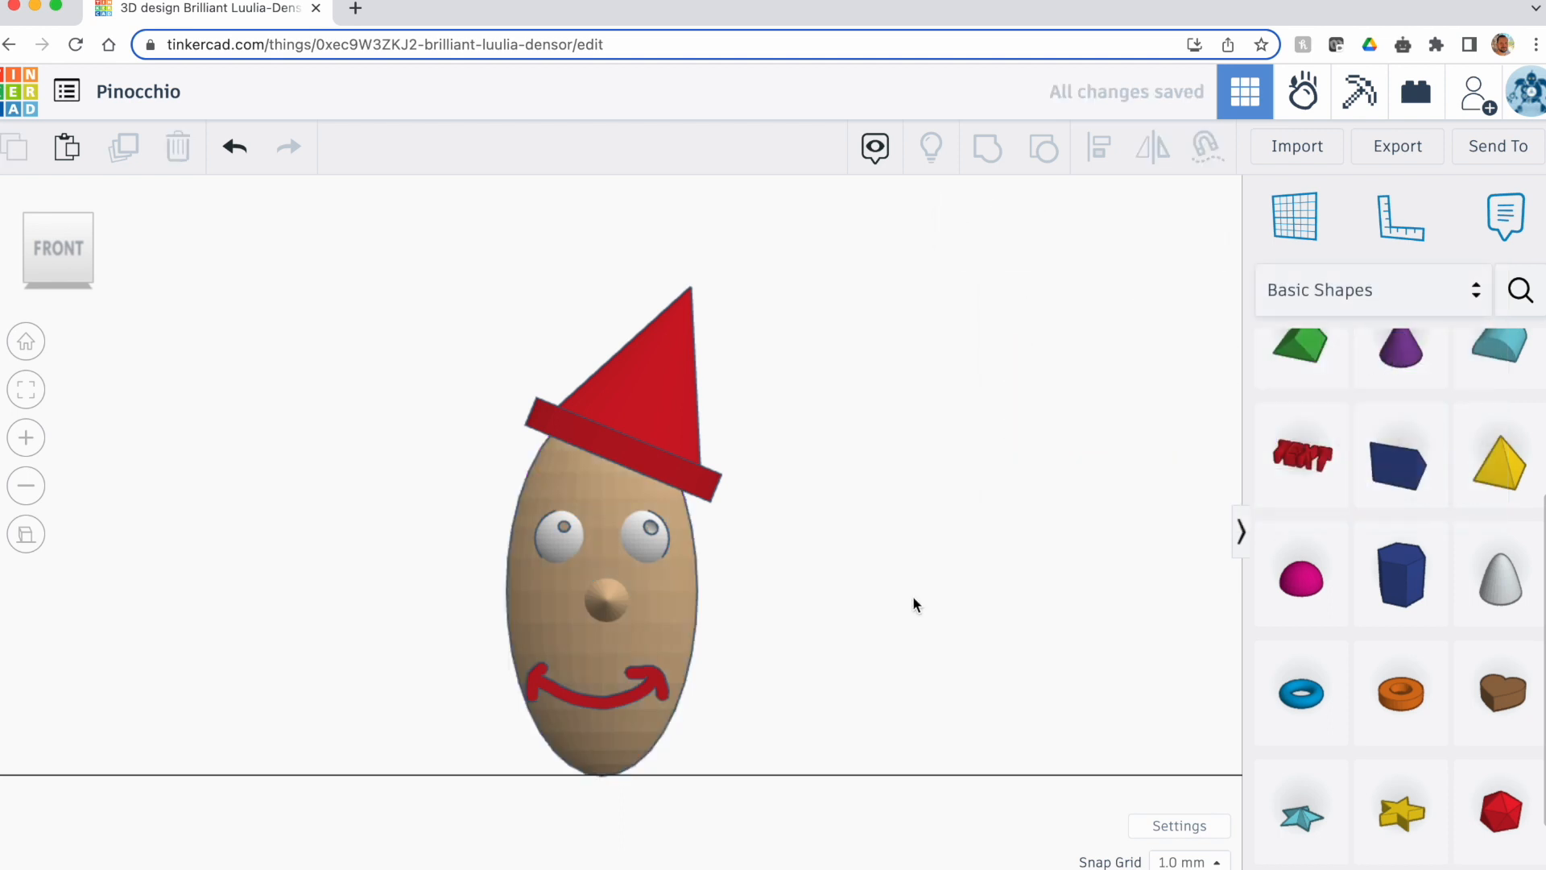
# Examine how the nose sits on the head from the right side, and view the whole figure from the home angle
pyautogui.click(104, 248)
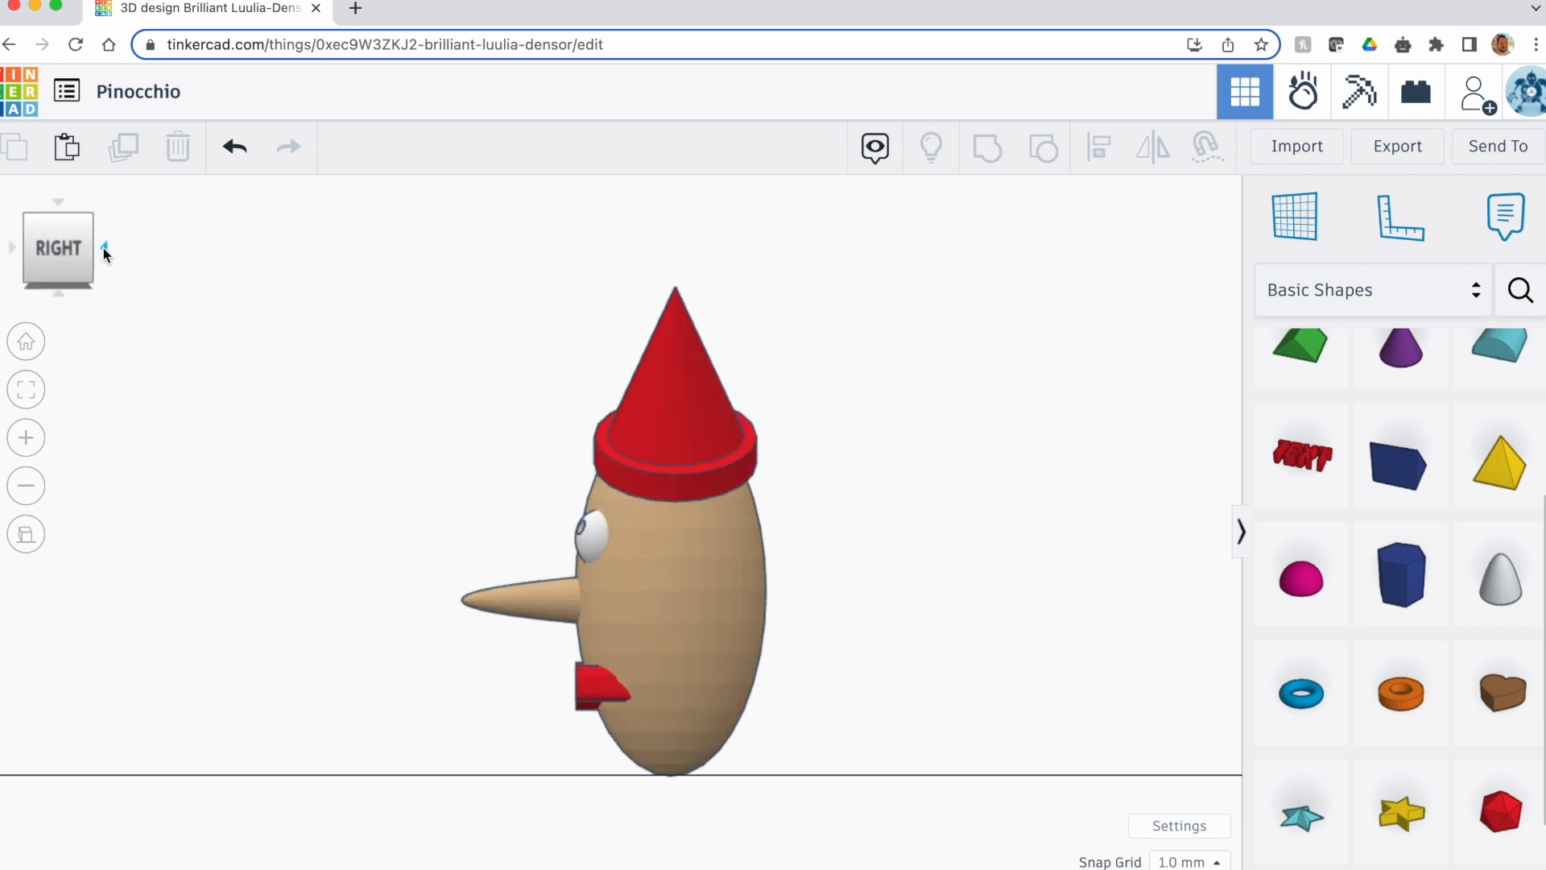
pyautogui.click(525, 604)
pyautogui.moveTo(547, 596)
pyautogui.mouseDown()
pyautogui.moveTo(522, 596)
pyautogui.moveTo(633, 612)
pyautogui.moveTo(562, 594)
pyautogui.moveTo(627, 614)
pyautogui.moveTo(539, 602)
pyautogui.moveTo(612, 612)
pyautogui.moveTo(551, 609)
pyautogui.mouseUp()
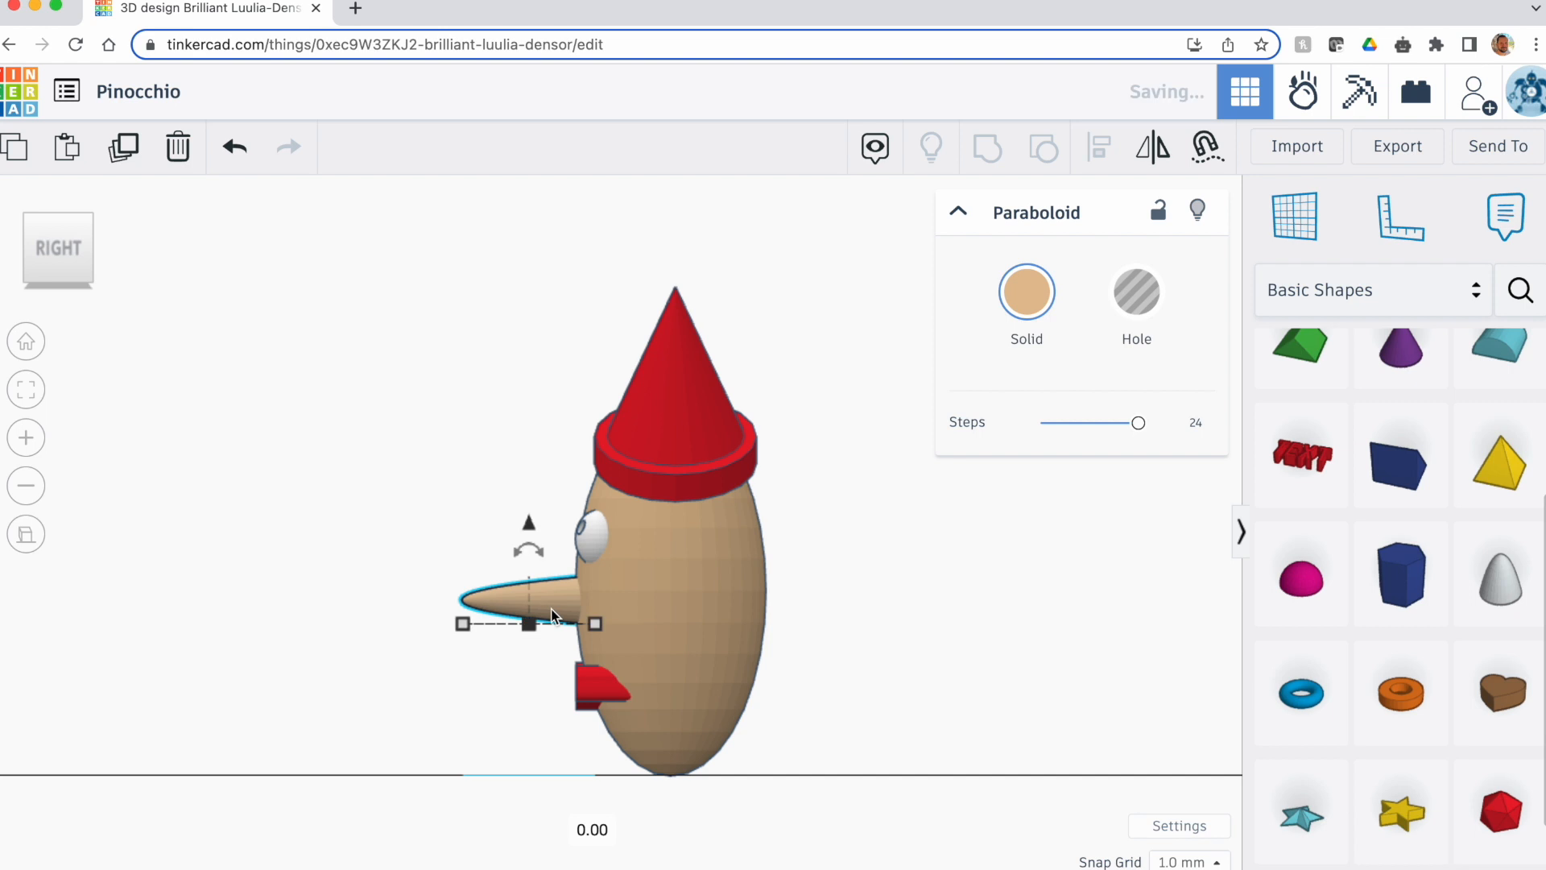
pyautogui.click(28, 344)
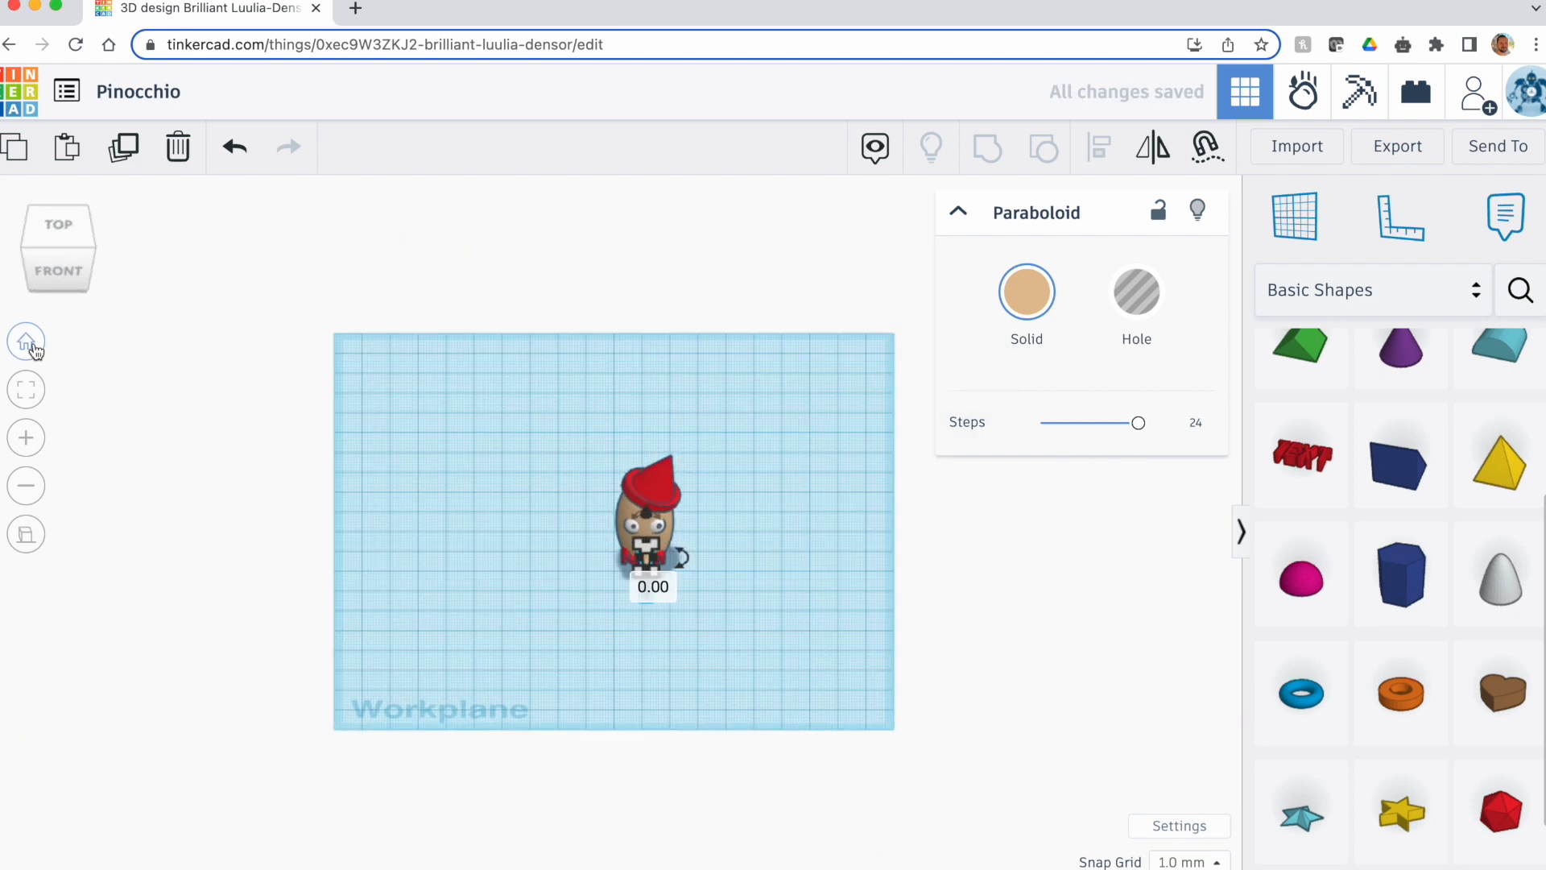
pyautogui.click(26, 391)
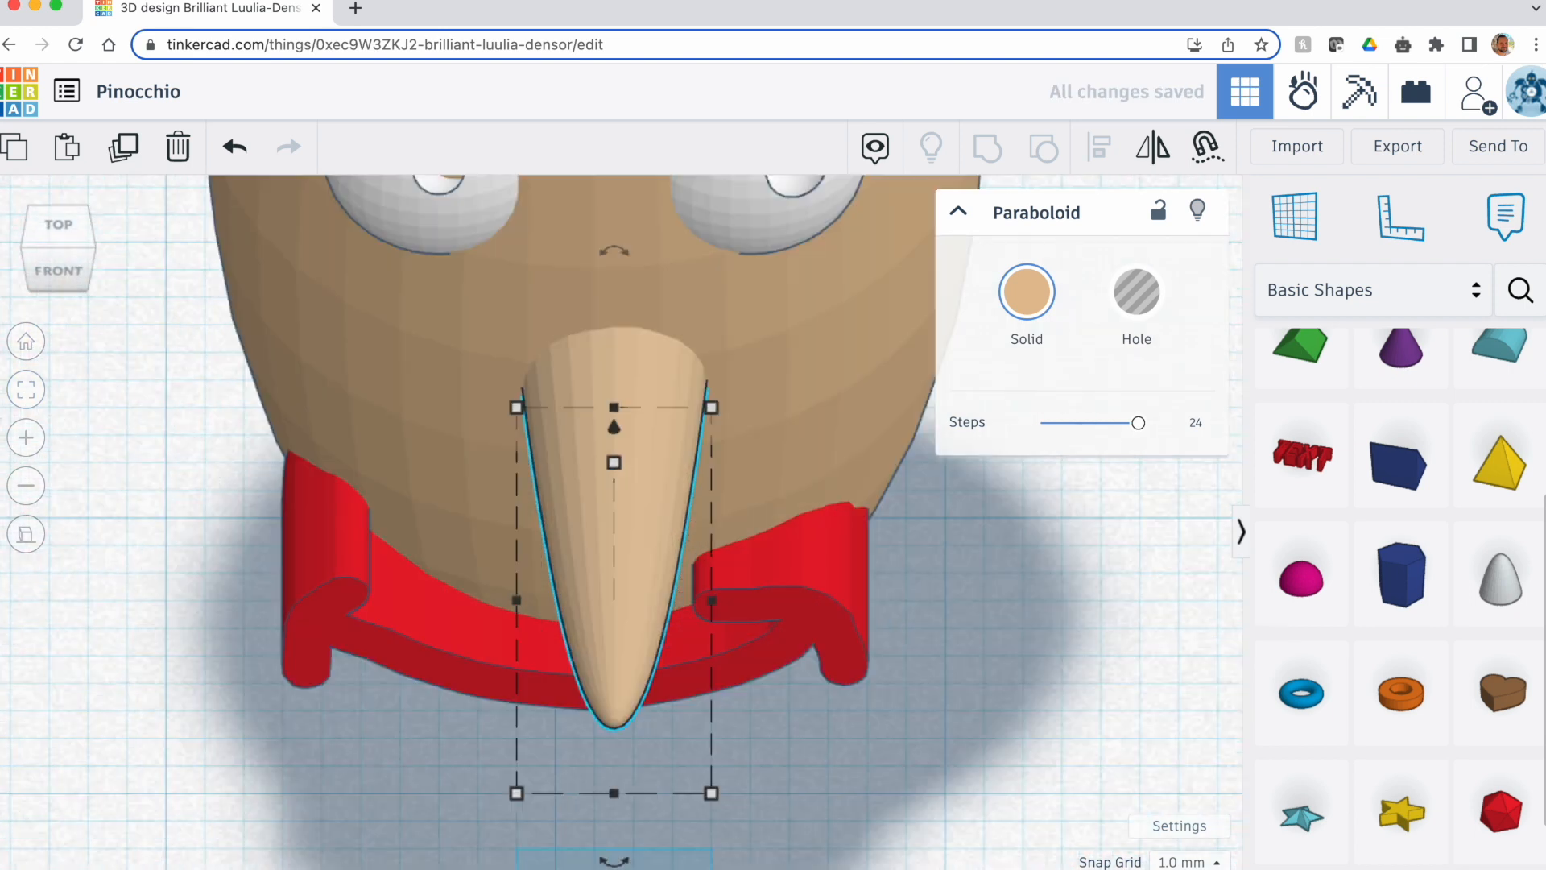
pyautogui.click(147, 424)
pyautogui.hotkey('ctrl', 'a')
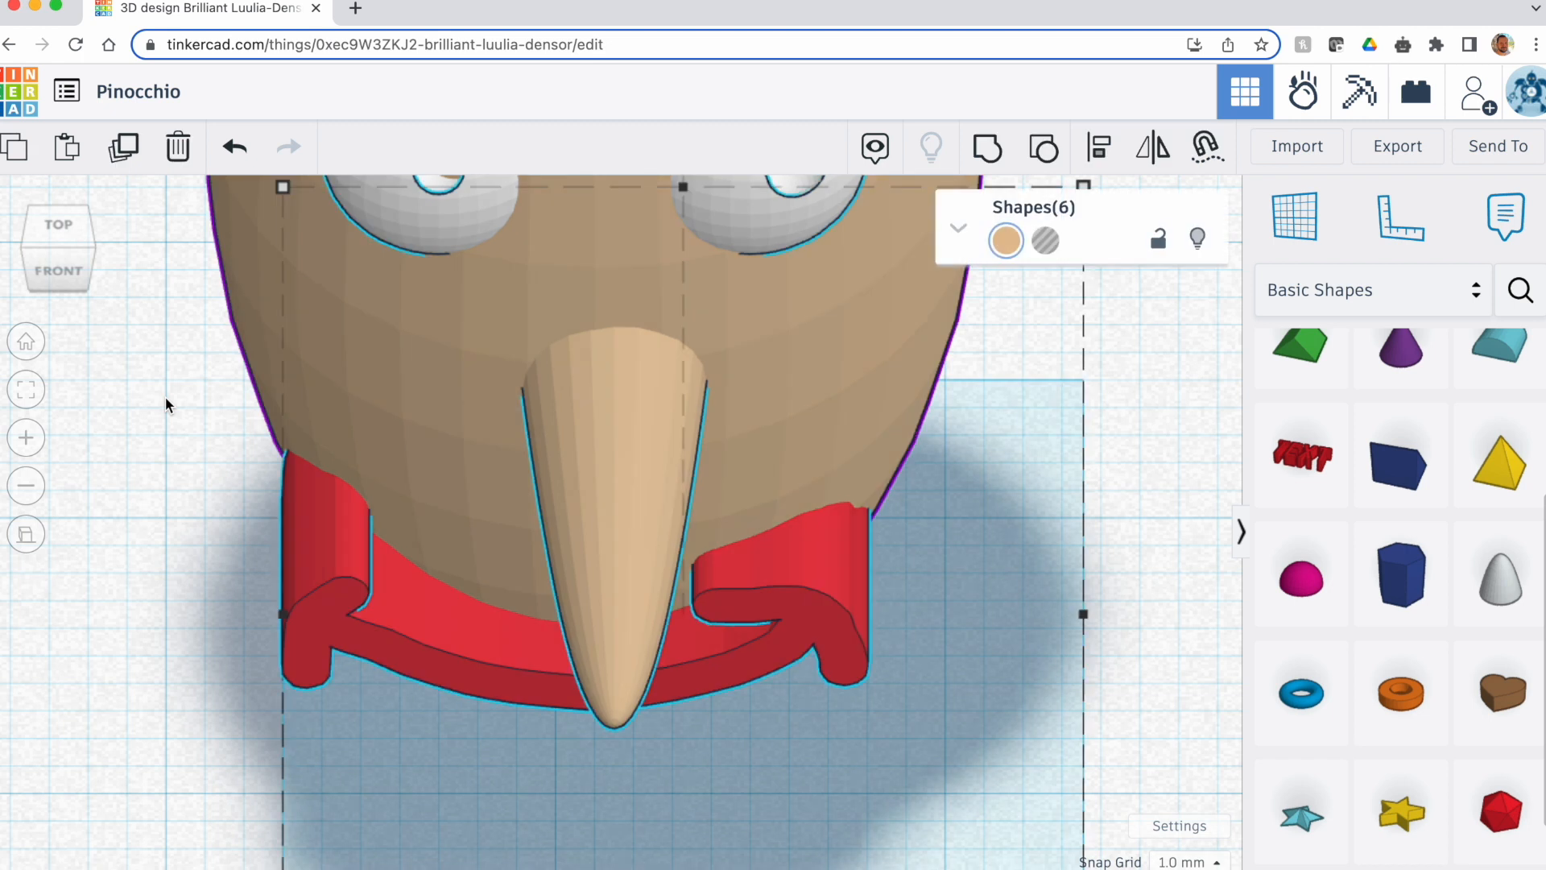
pyautogui.click(27, 395)
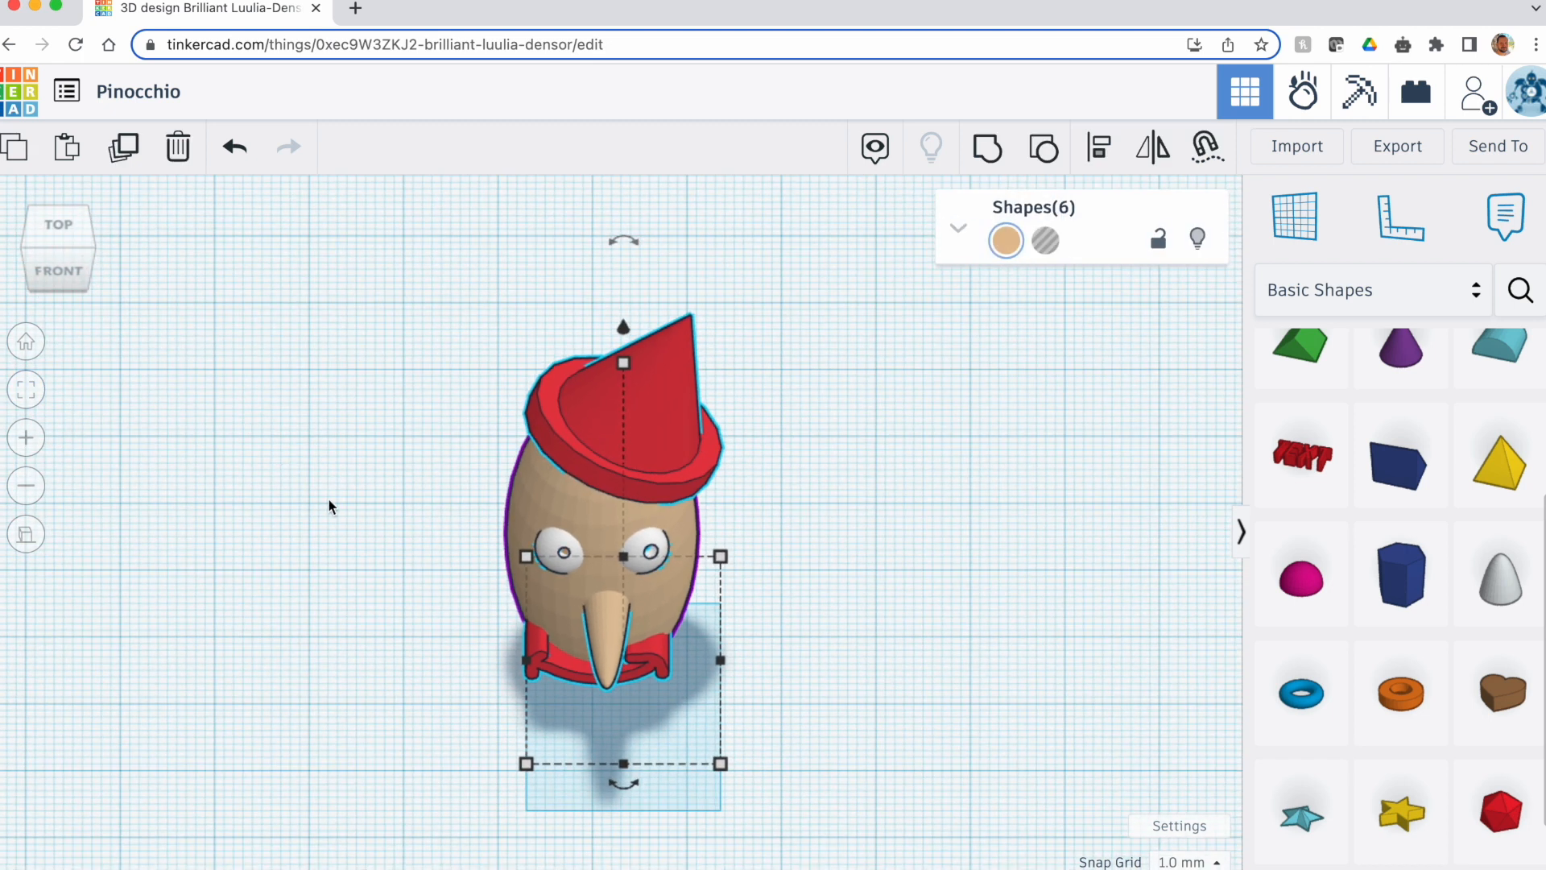
pyautogui.click(364, 547)
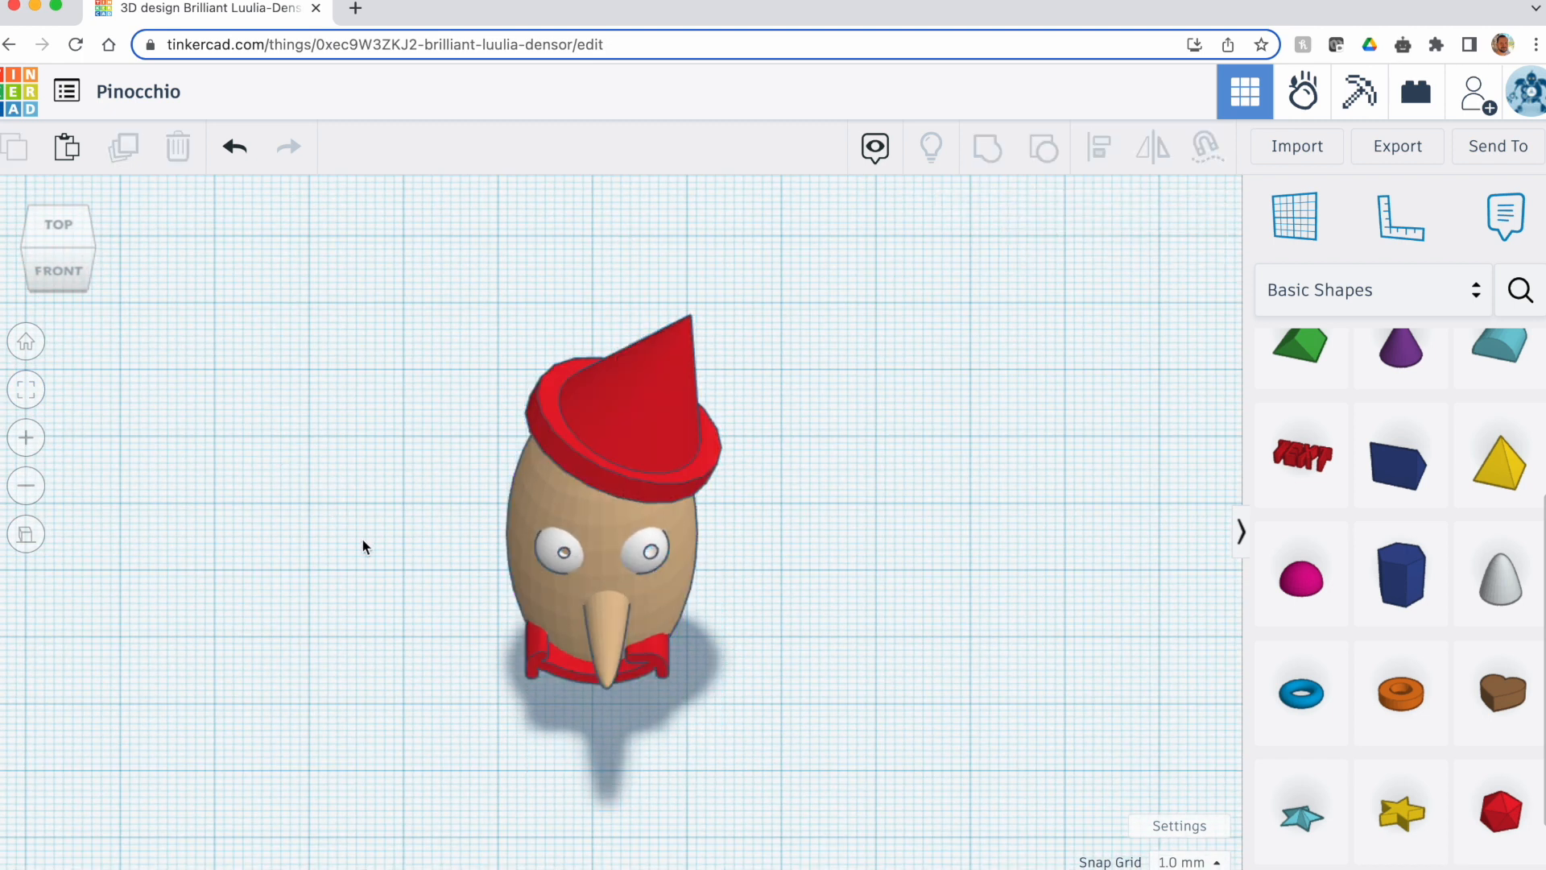
# Move the scribbled smile 1 mm back into the head in the top view and check its fit from the front and side
pyautogui.click(540, 658)
pyautogui.click(60, 228)
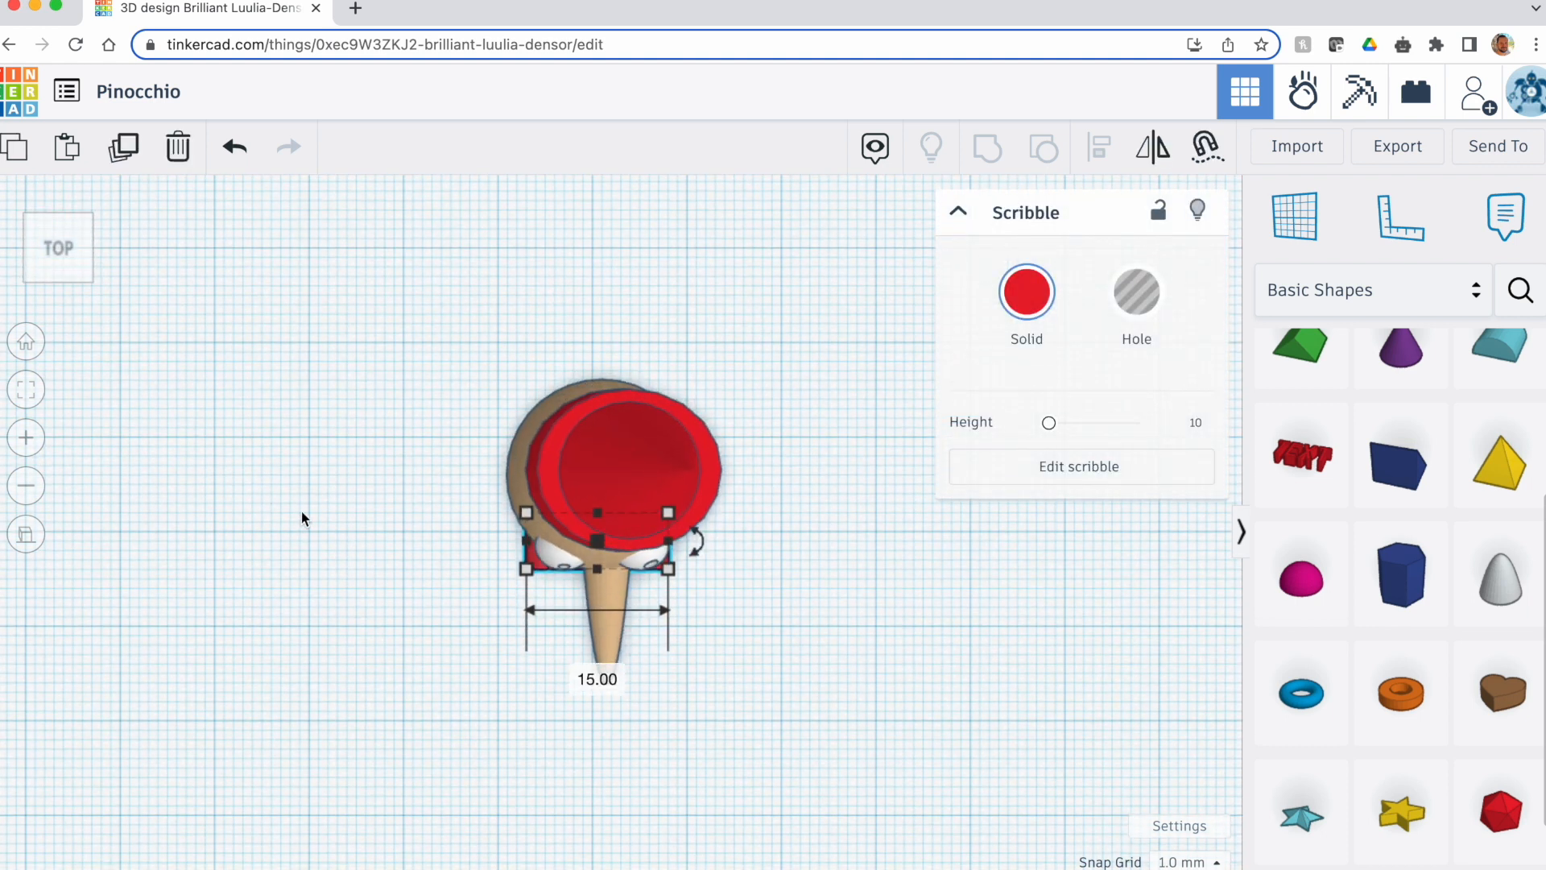
pyautogui.press('Up')
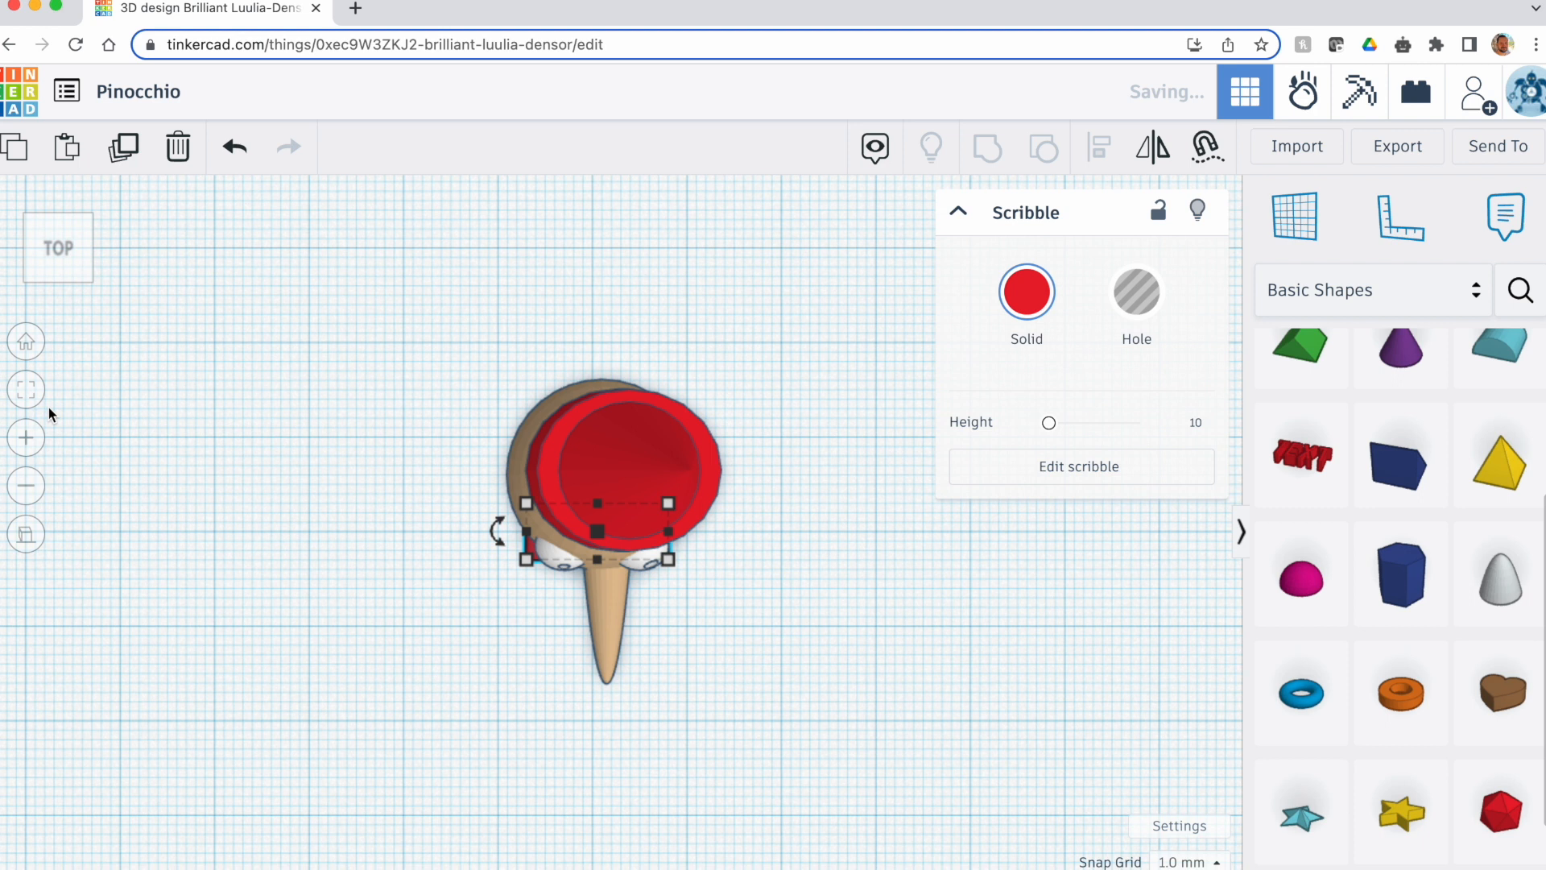
pyautogui.click(60, 292)
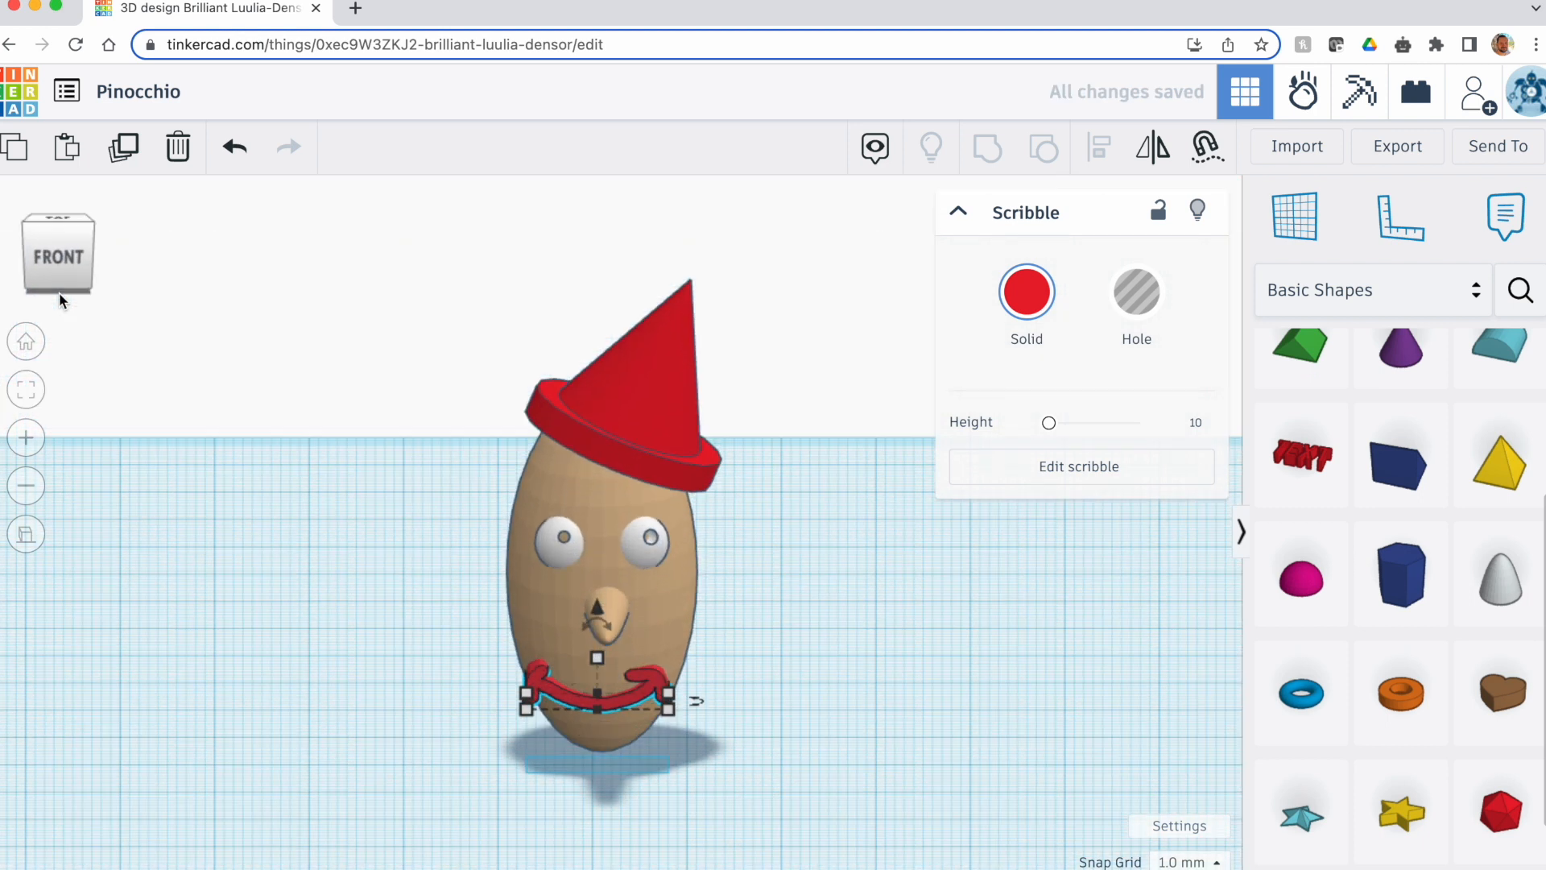
pyautogui.click(241, 509)
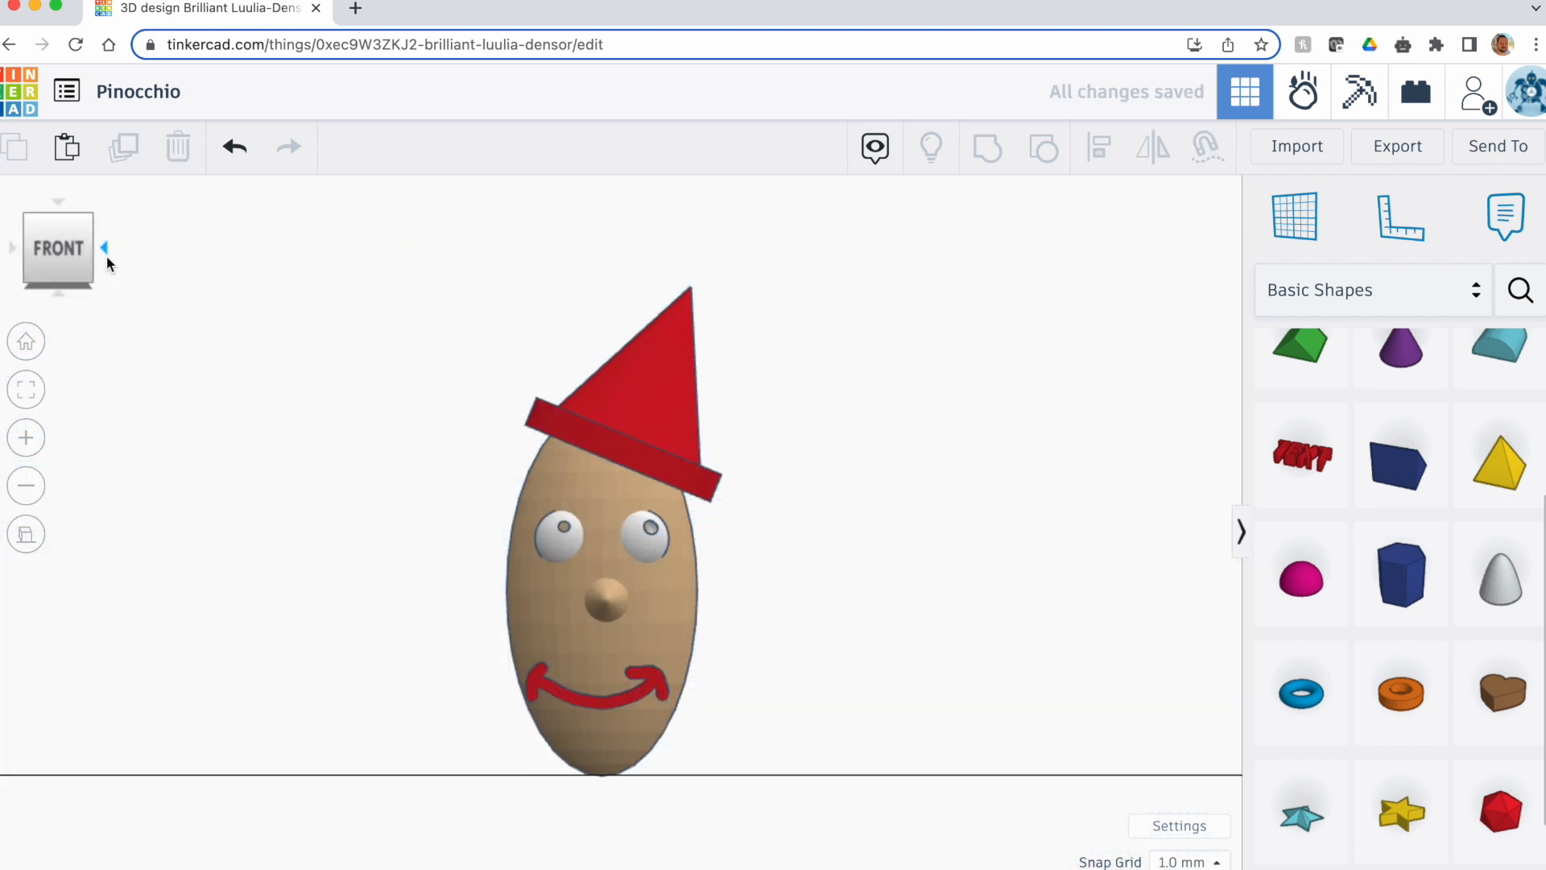
pyautogui.click(107, 252)
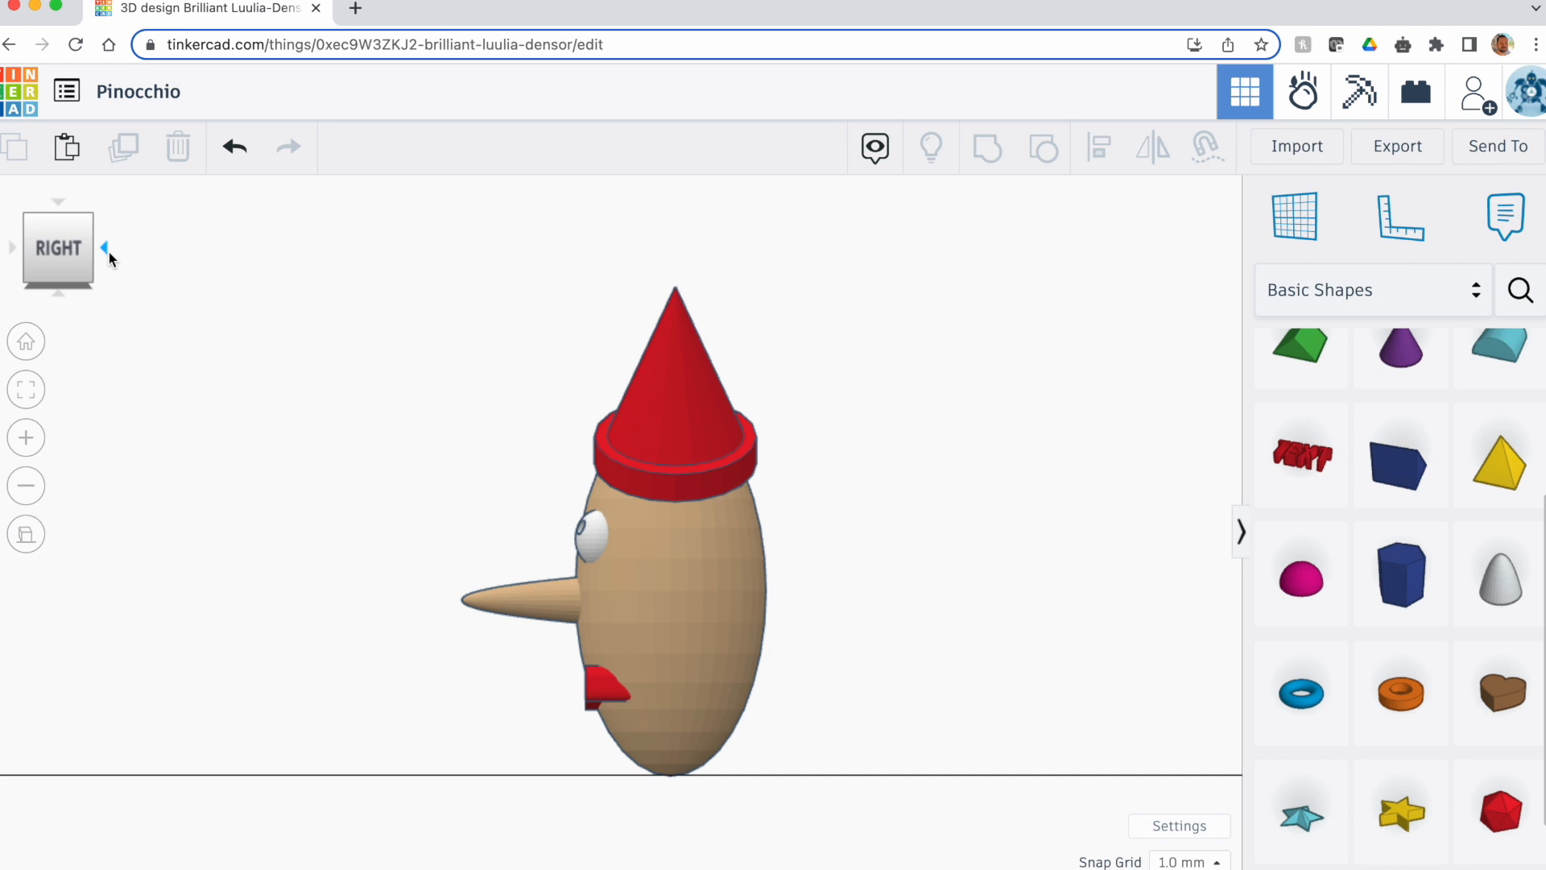
pyautogui.click(26, 342)
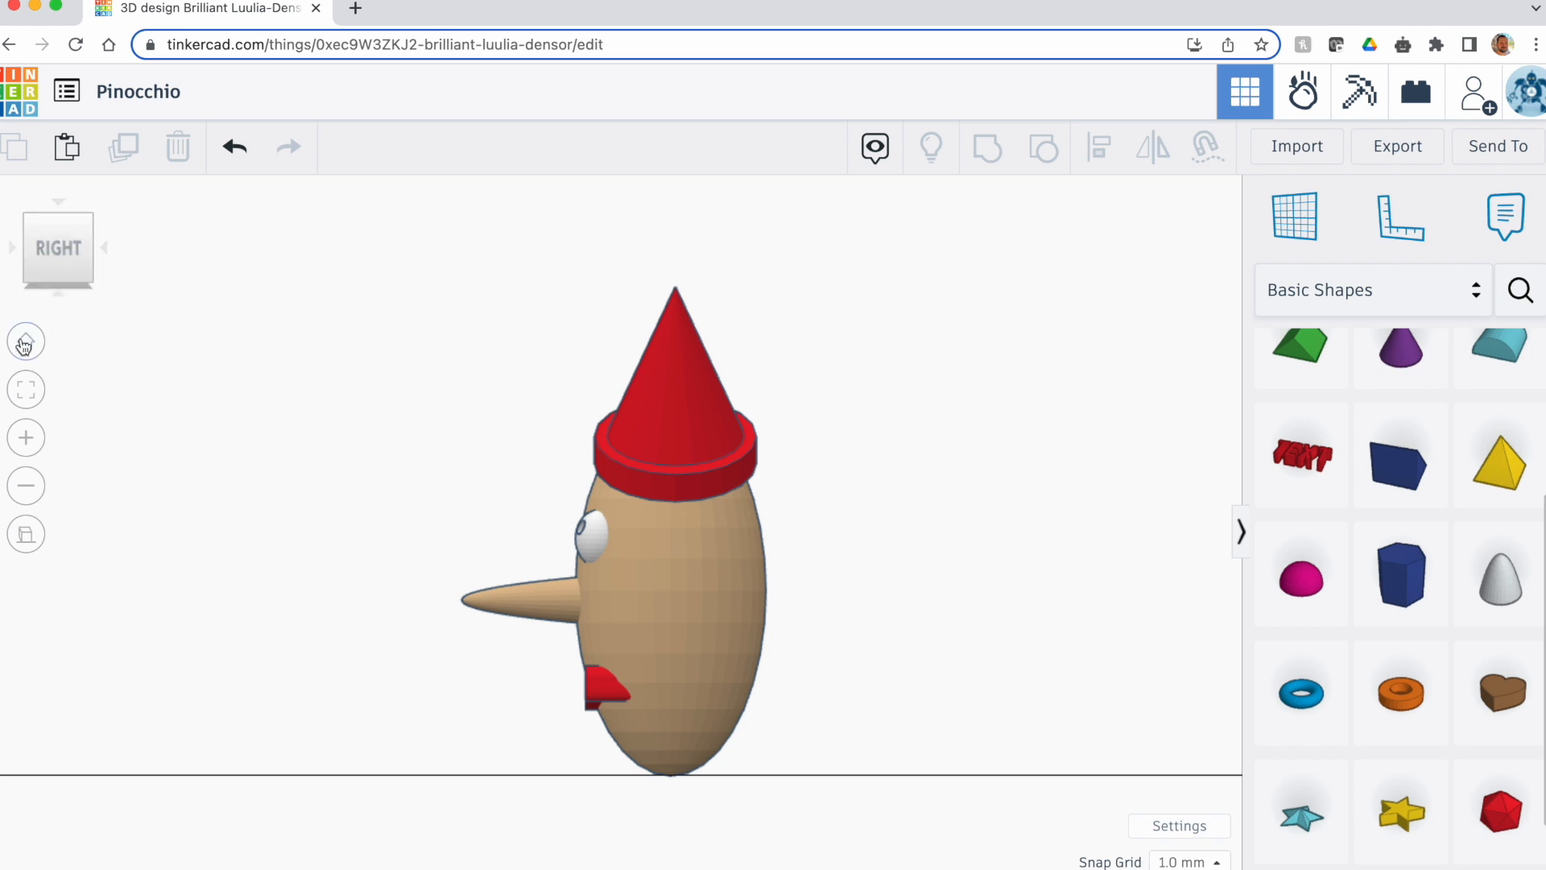
pyautogui.click(26, 391)
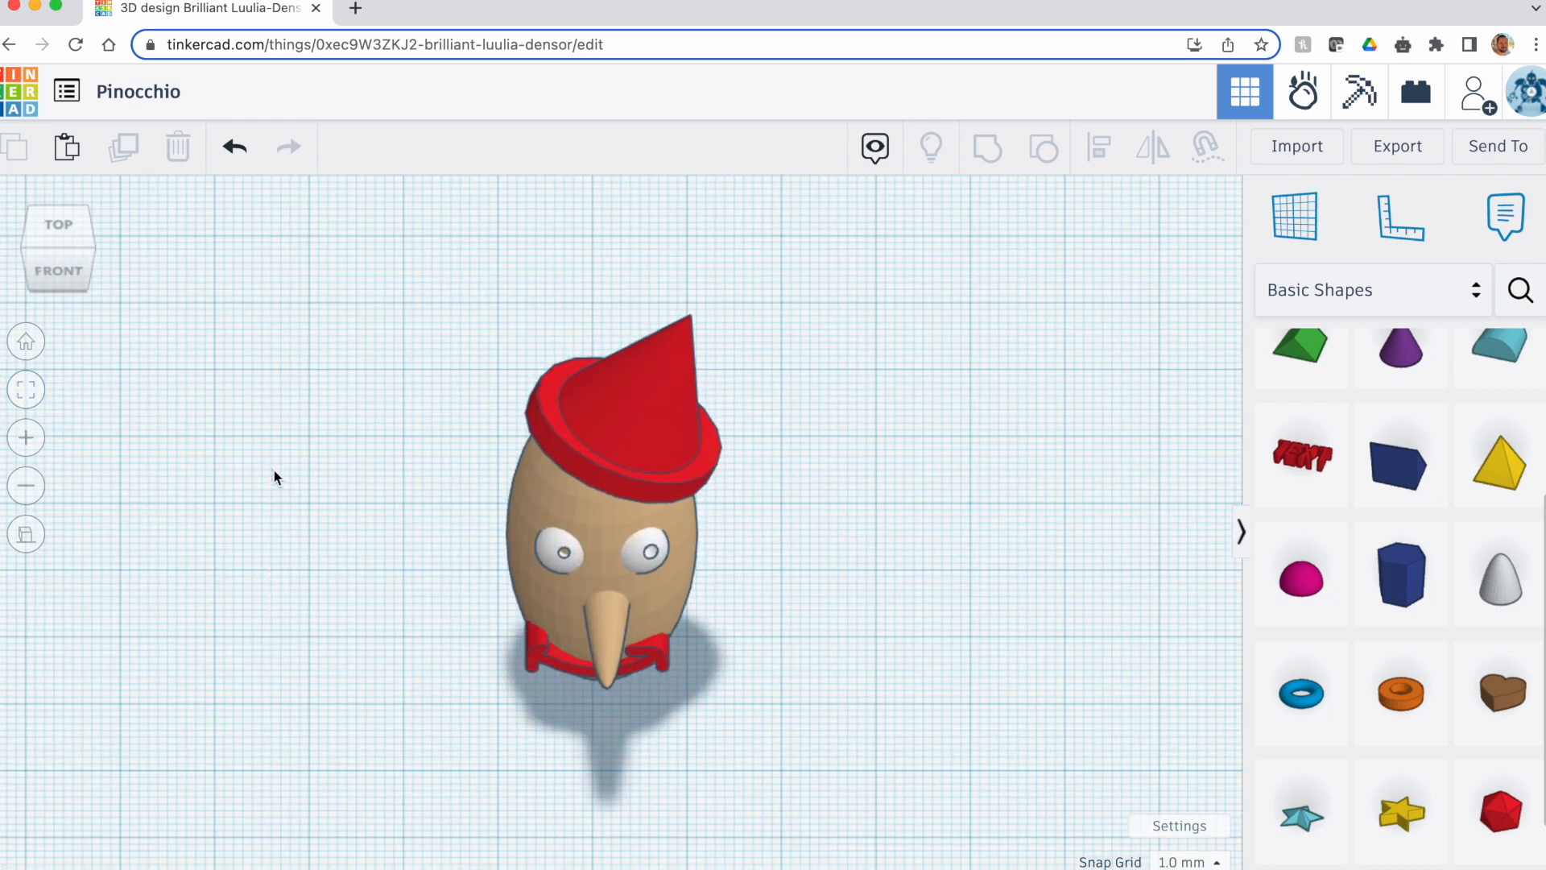
pyautogui.scroll(-5, 274, 476)
pyautogui.scroll(5, 274, 476)
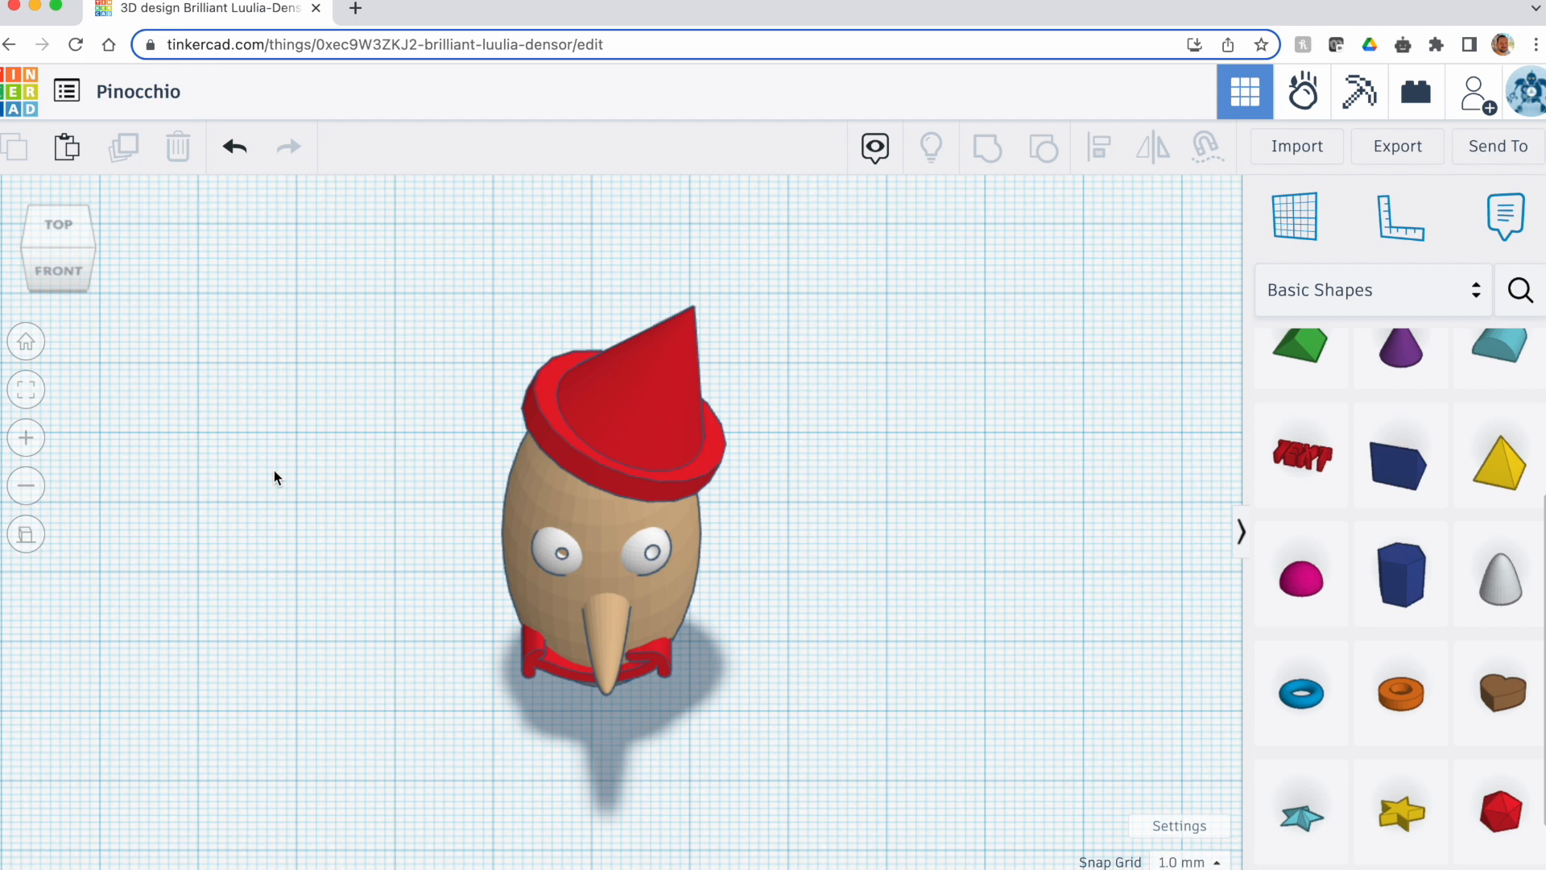